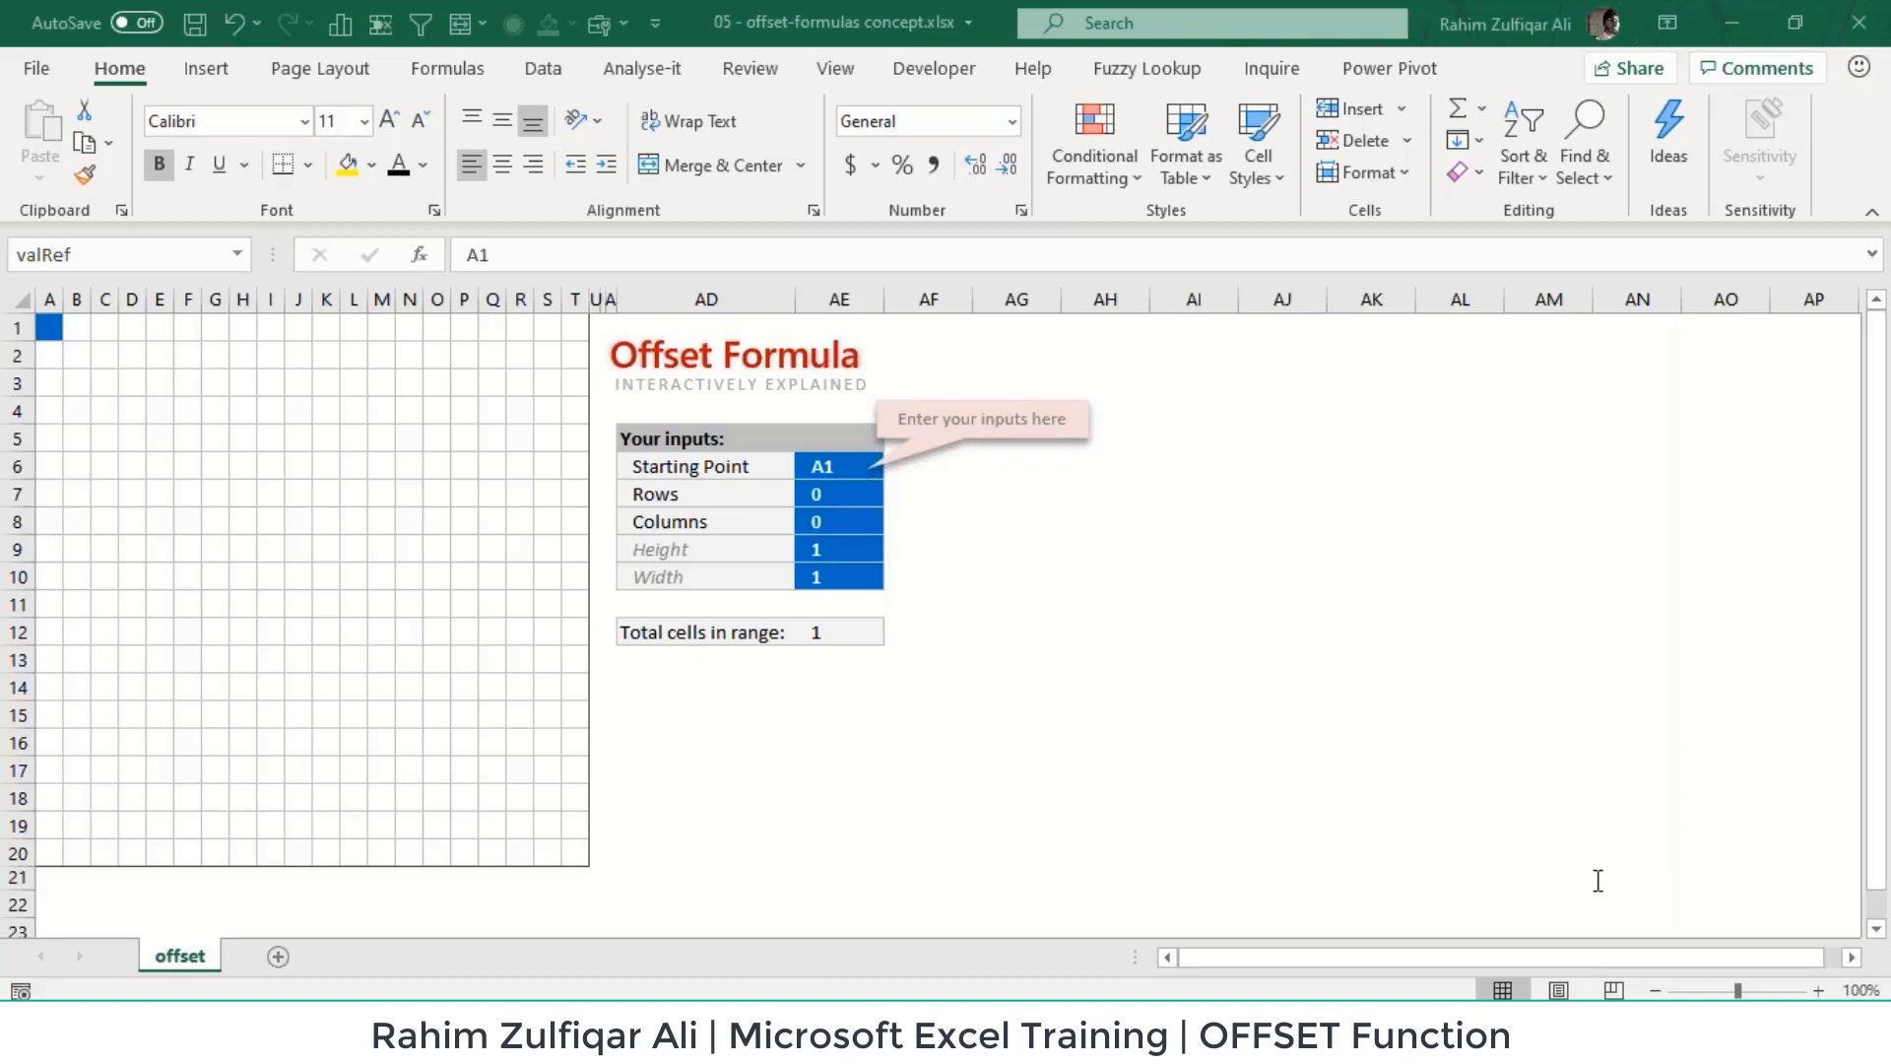
Step: Copy the highlighted webinar notes in the untitled Notepad window and return to the offset workbook
{"action": "mouse_move", "coordinate": [985, 1034]}
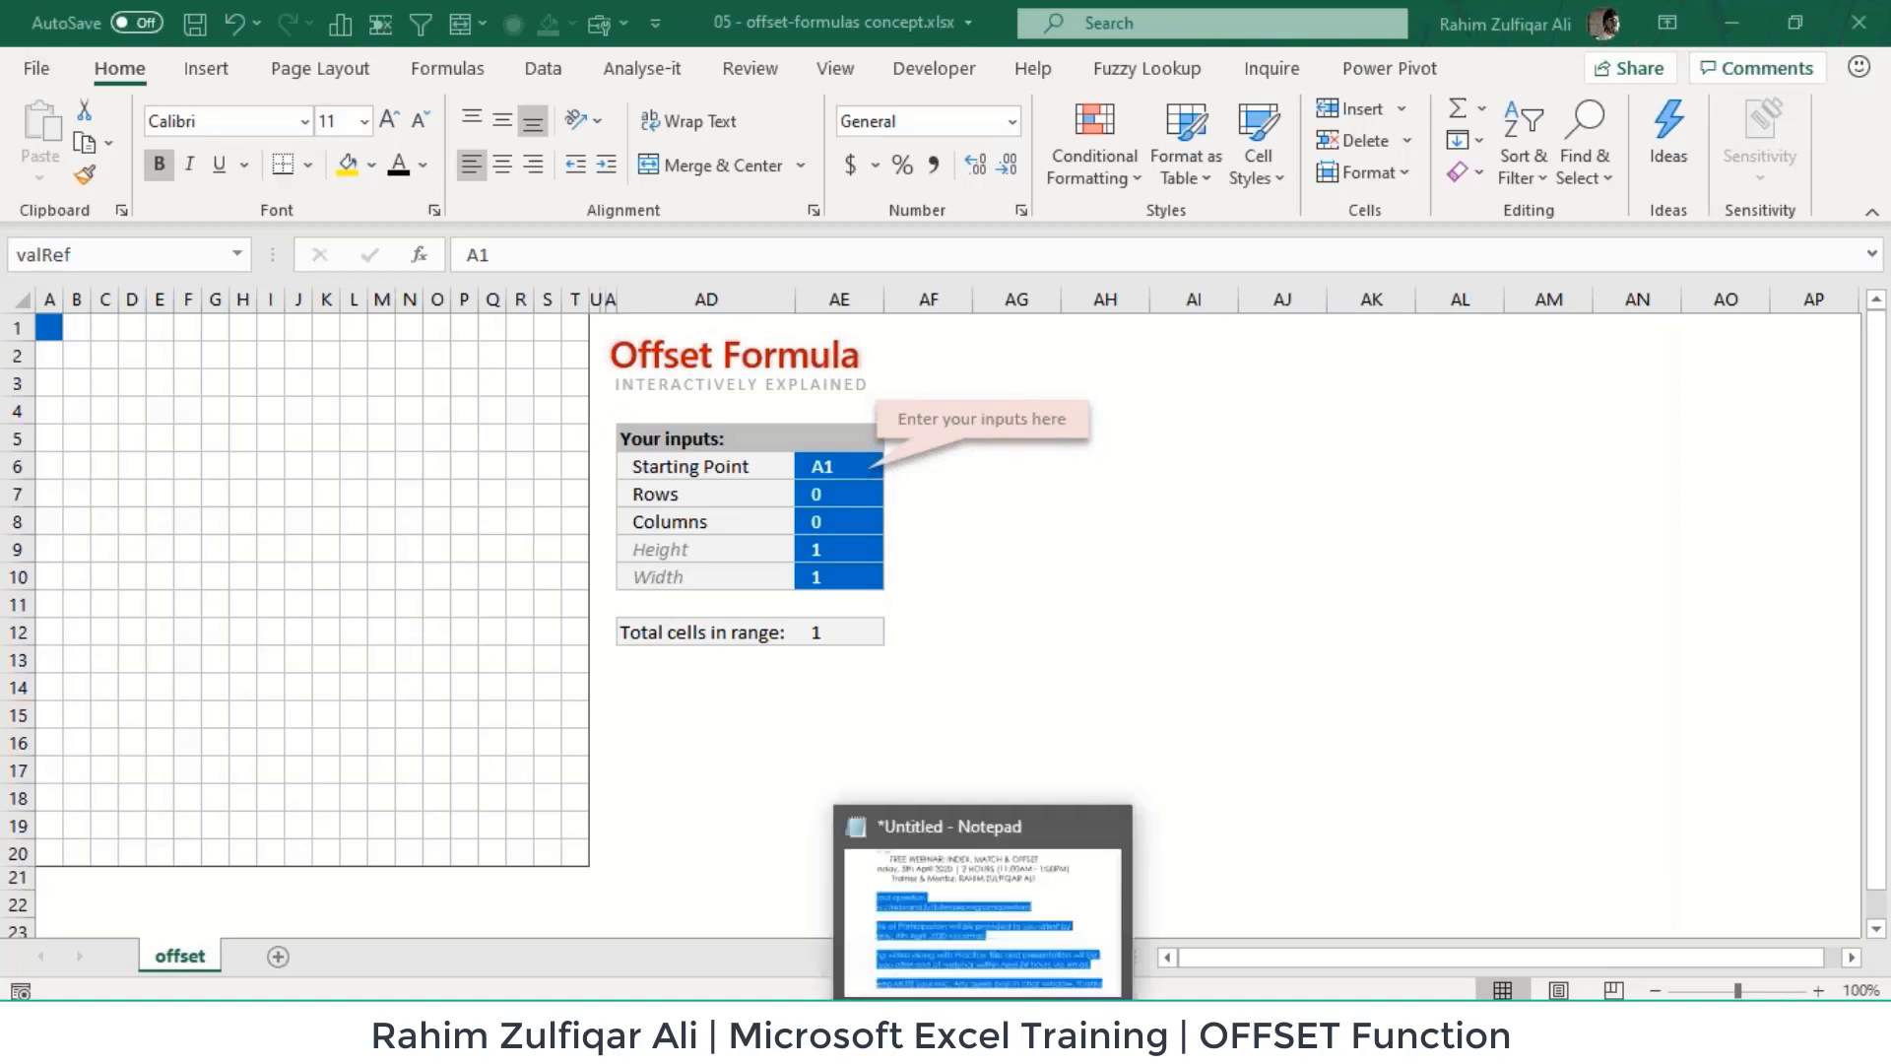
{"action": "left_click", "coordinate": [1121, 919]}
{"action": "right_click", "coordinate": [806, 570]}
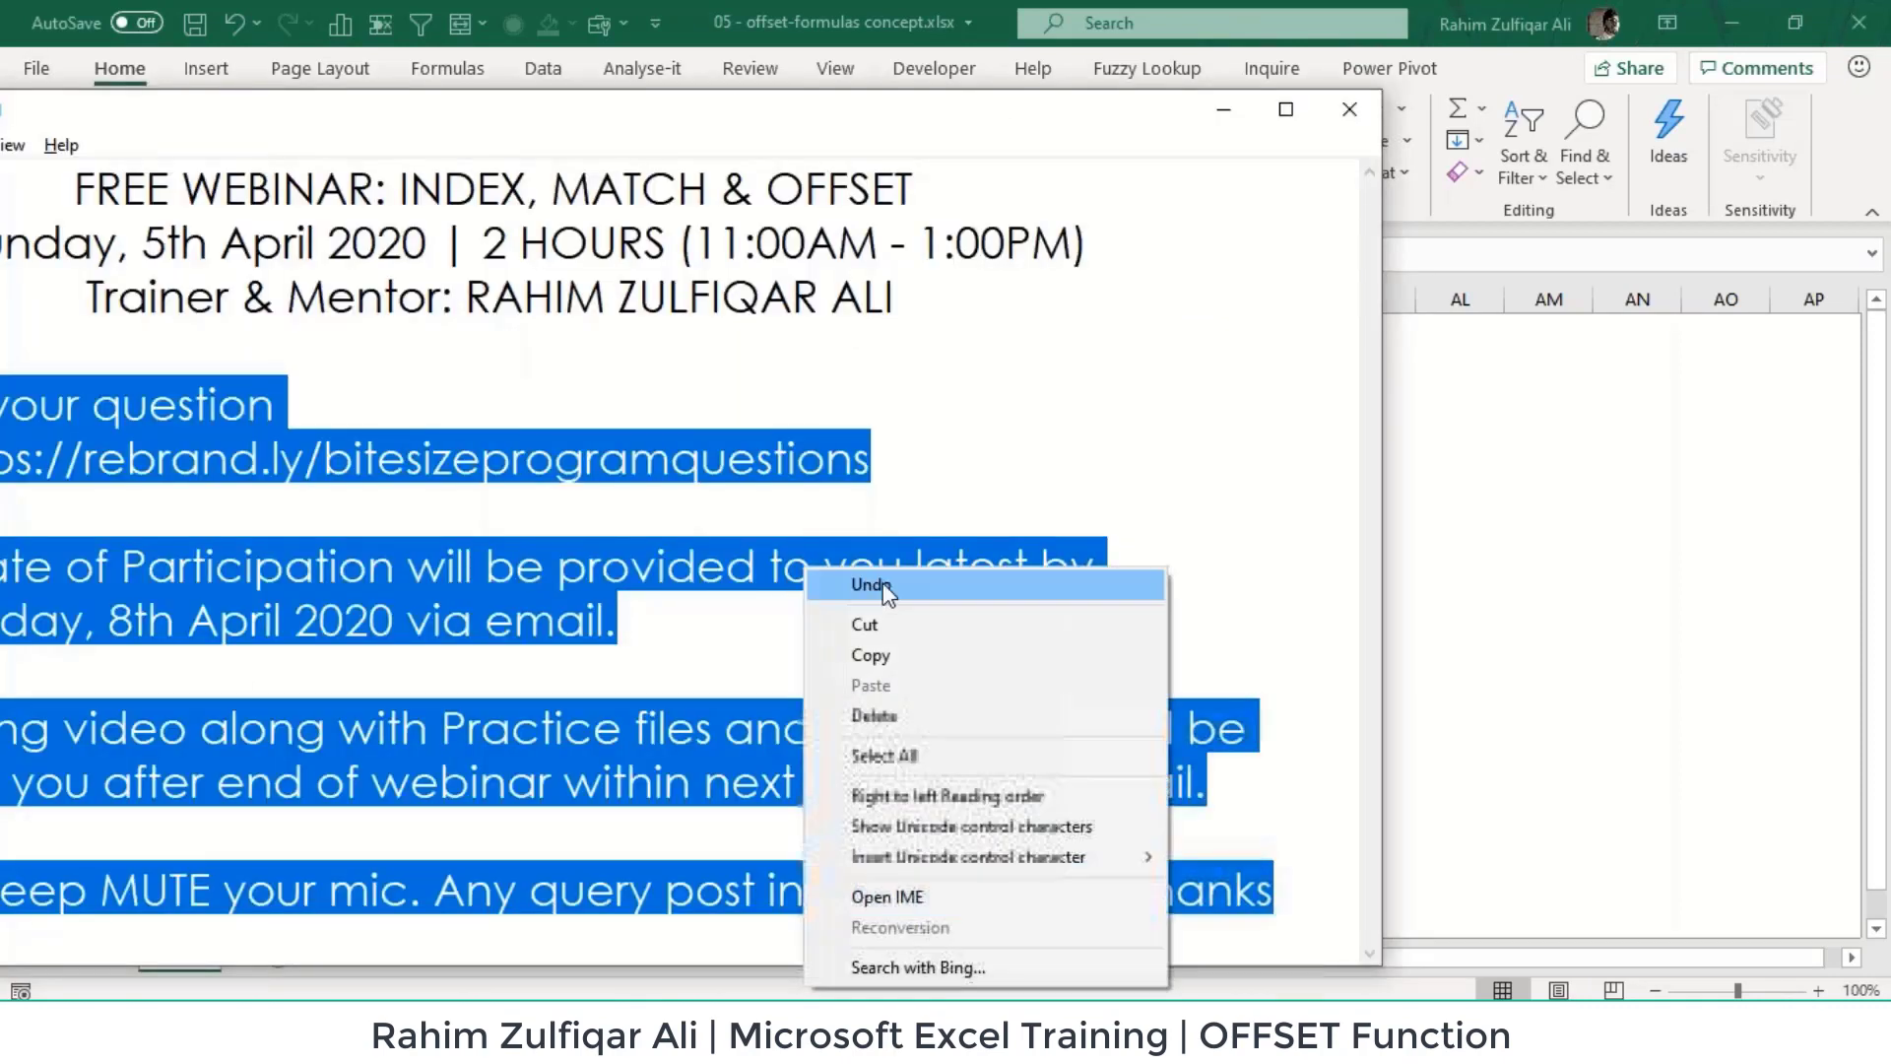
{"action": "left_click", "coordinate": [890, 654]}
{"action": "left_click", "coordinate": [1211, 124]}
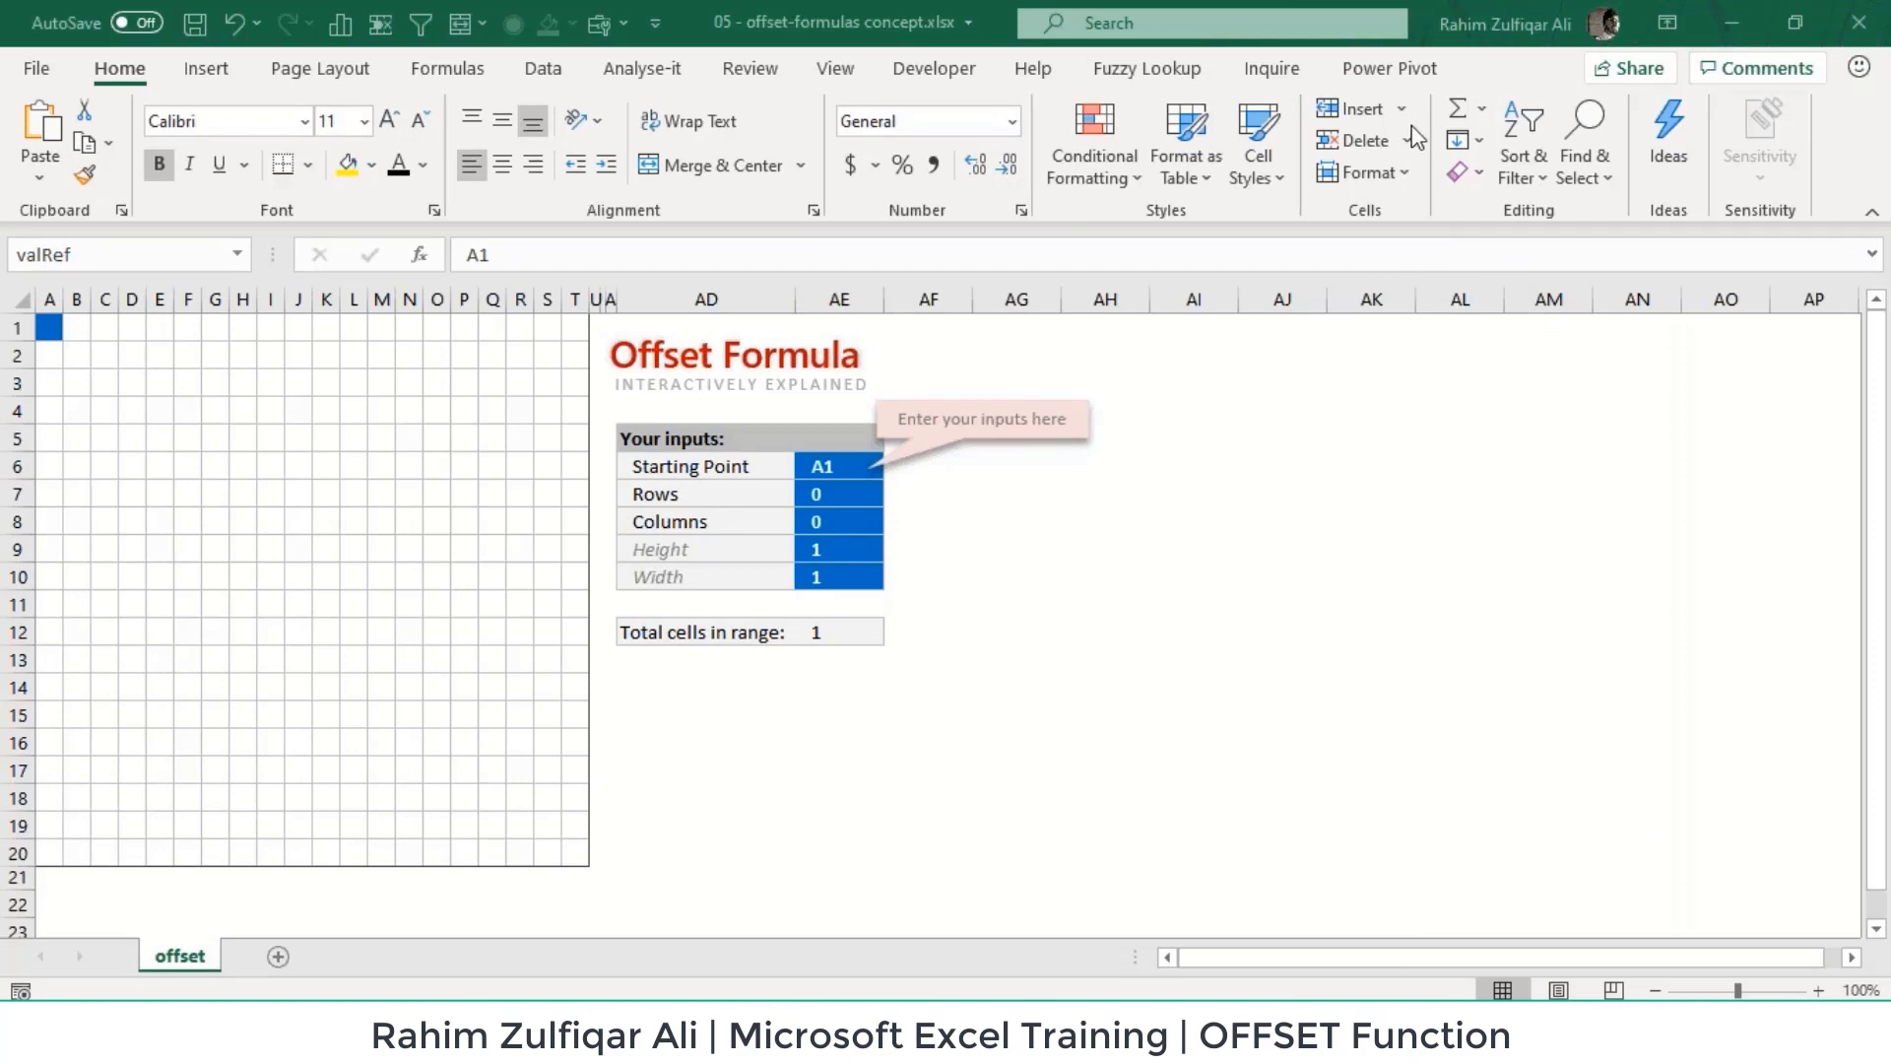
Step: Collapse the ribbon and enlarge the offset sheet to 130% zoom
{"action": "left_click", "coordinate": [843, 495]}
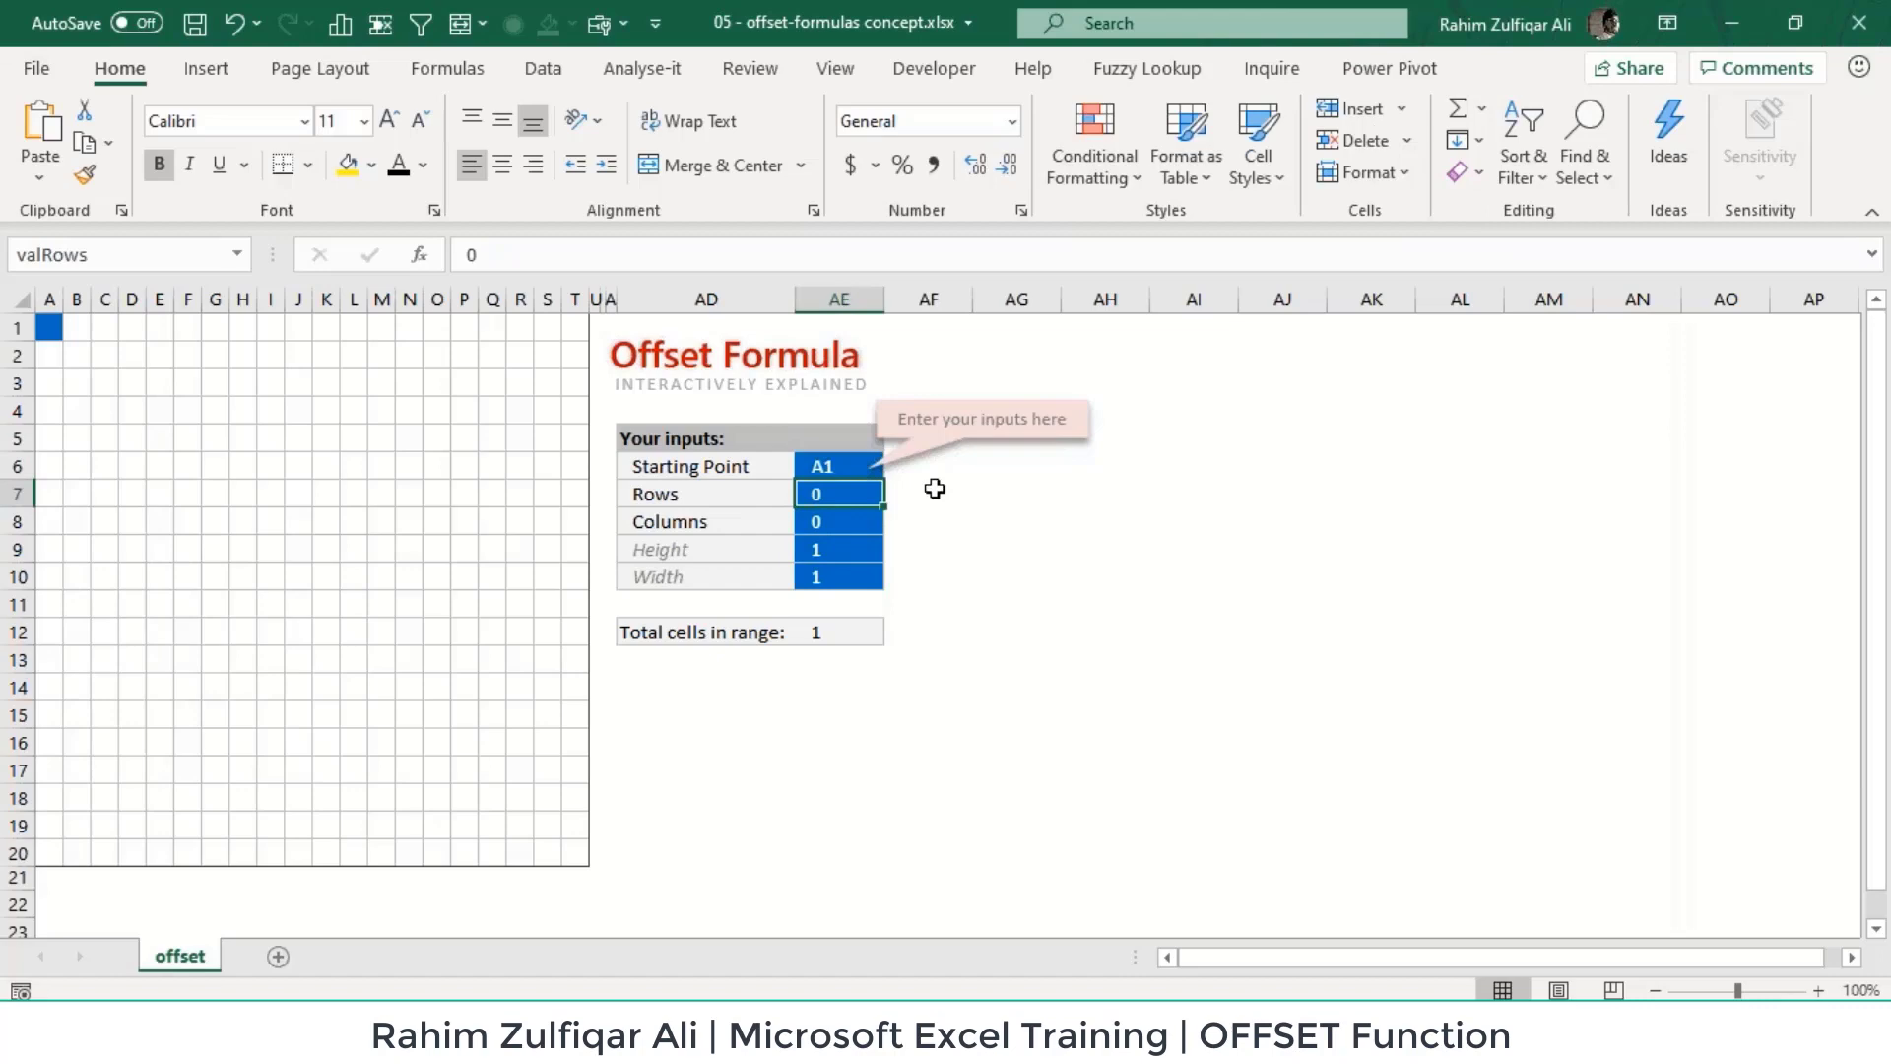
{"action": "double_click", "coordinate": [116, 68]}
{"action": "scroll", "coordinate": [913, 595], "scroll_direction": "up", "scroll_amount": 3, "text": "ctrl"}
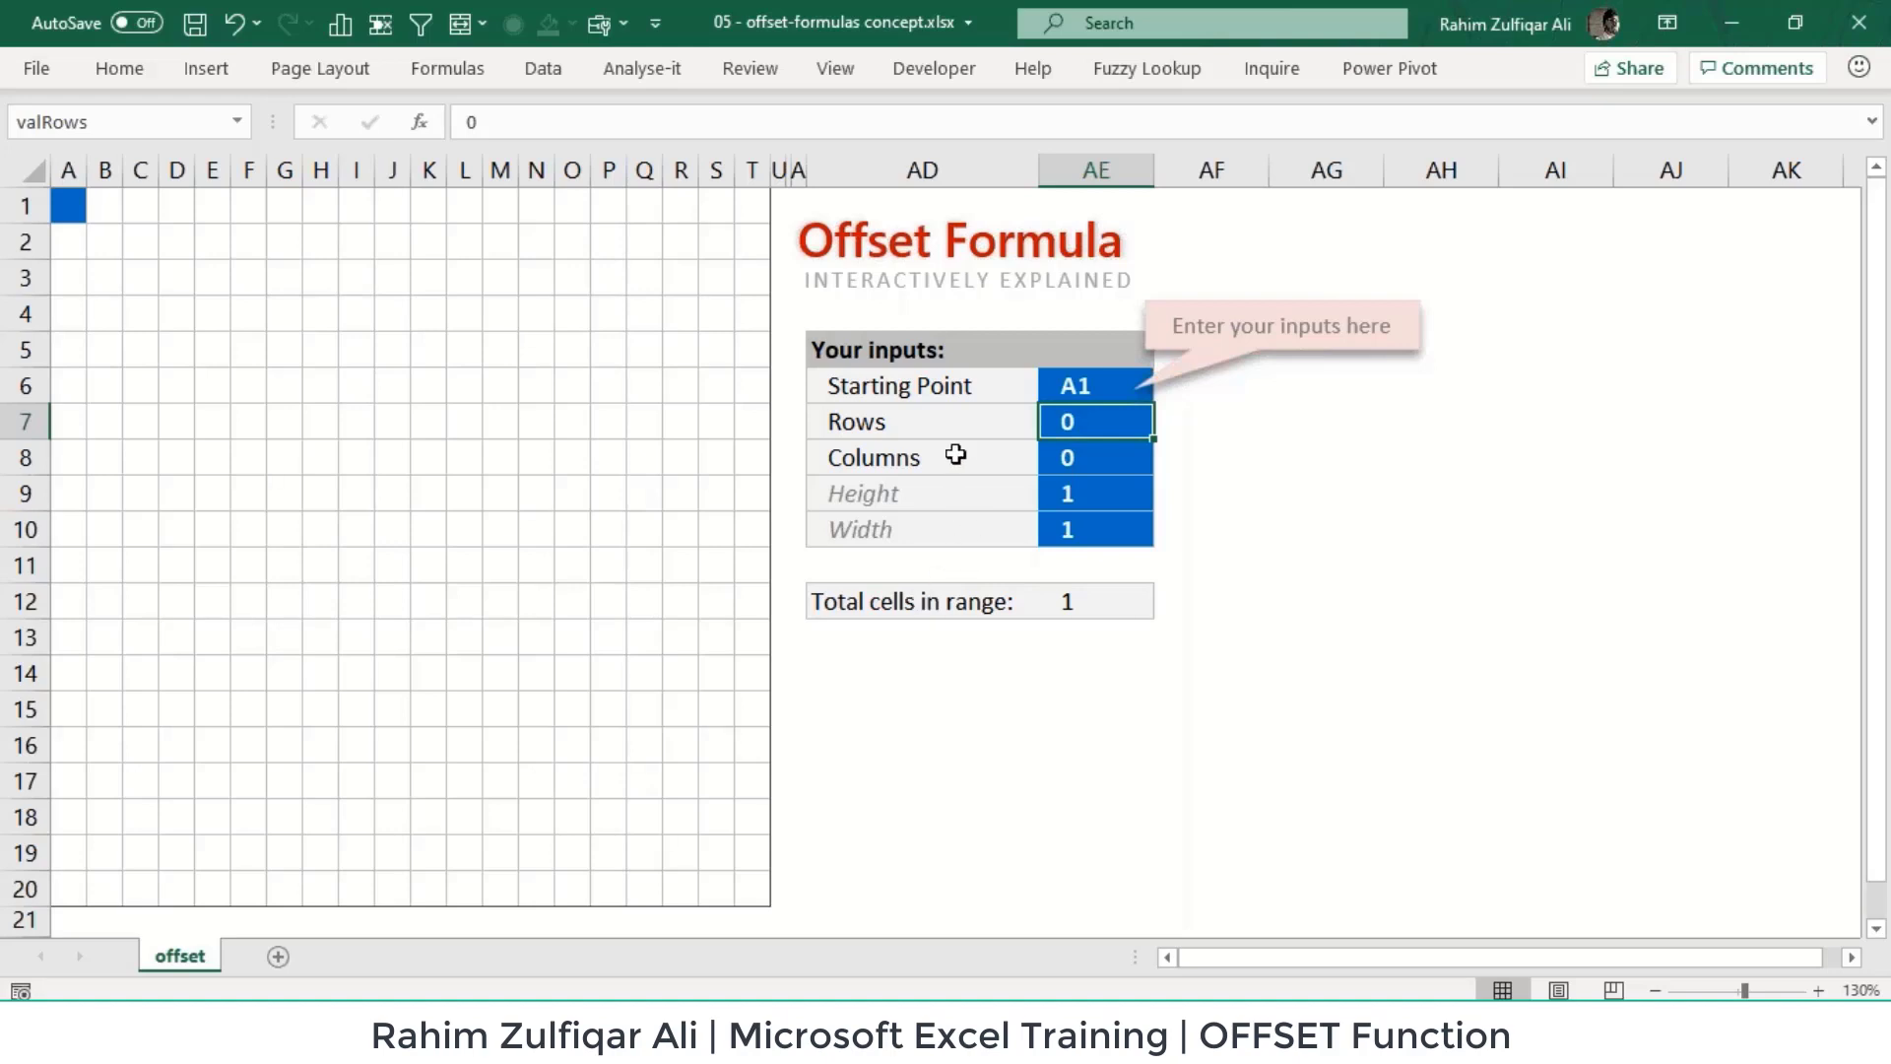
Step: Examine the Offset Formula inputs one by one: Starting Point, Rows, Columns and Height
{"action": "left_click", "coordinate": [954, 393]}
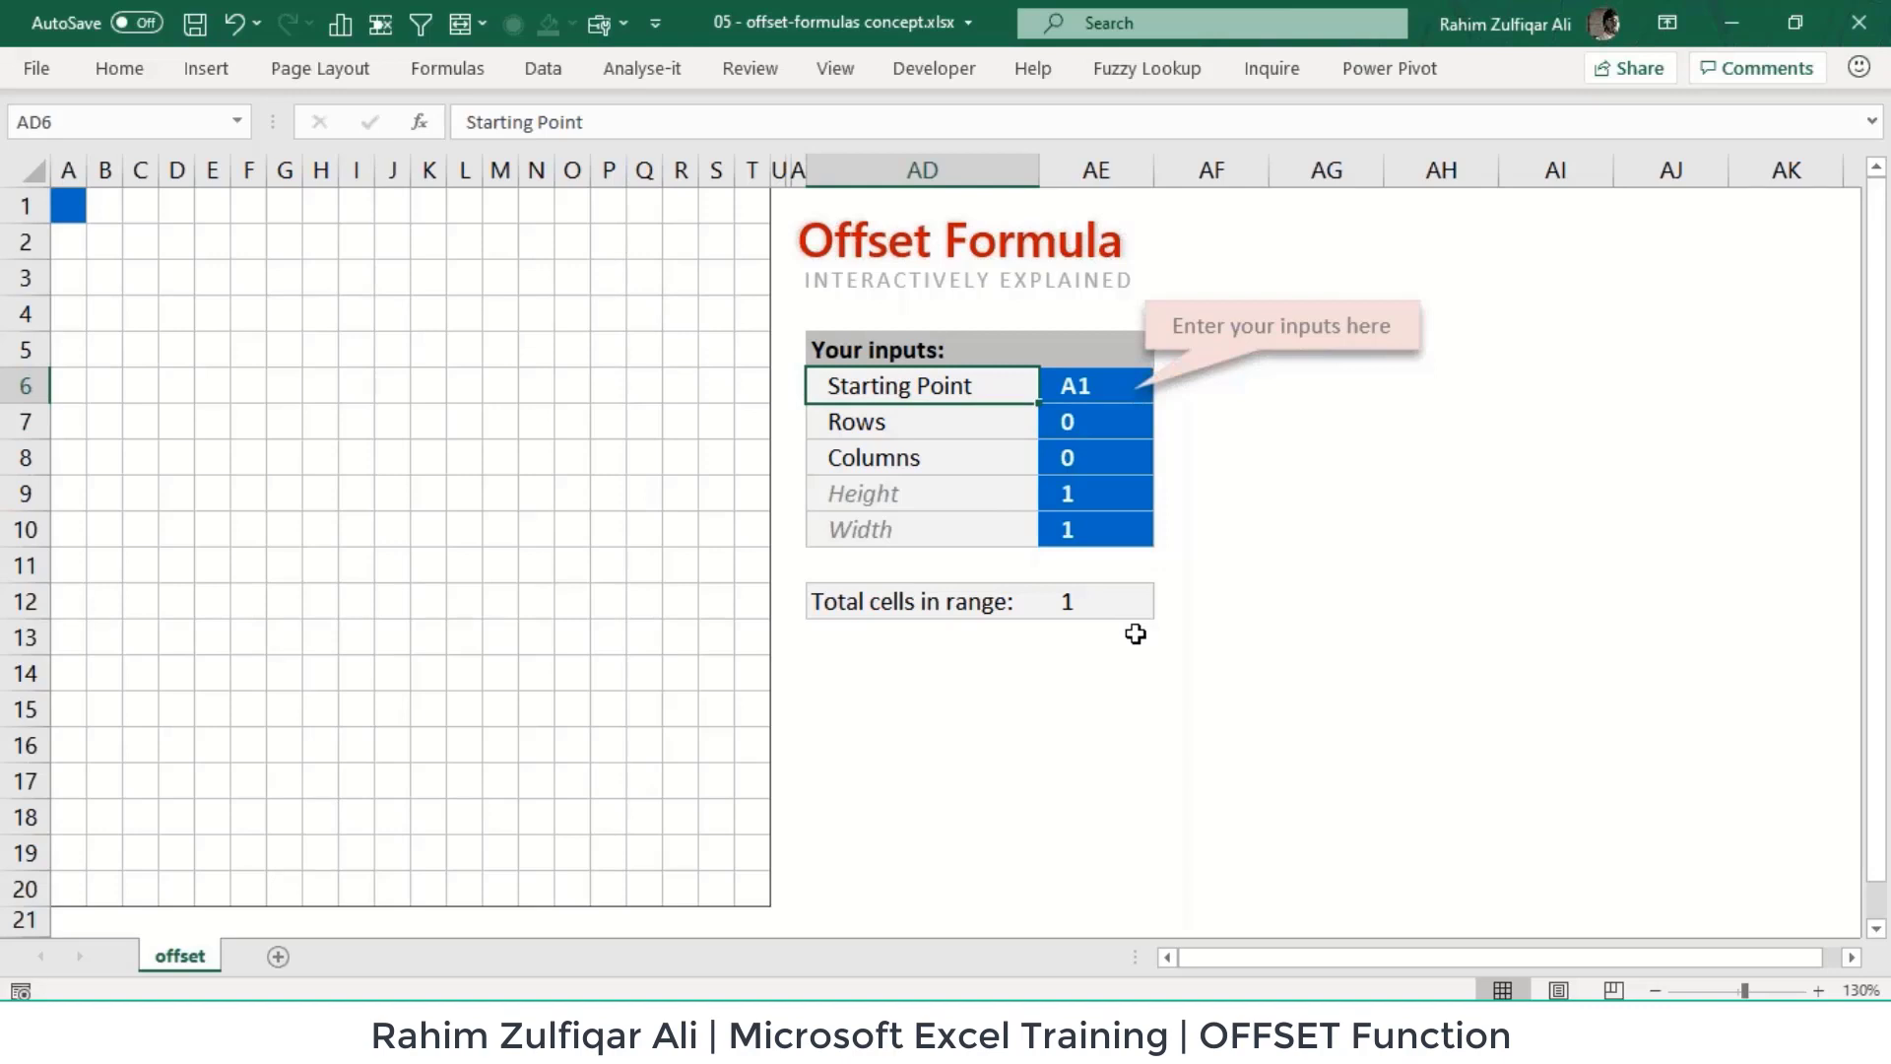
{"action": "key", "text": "Right"}
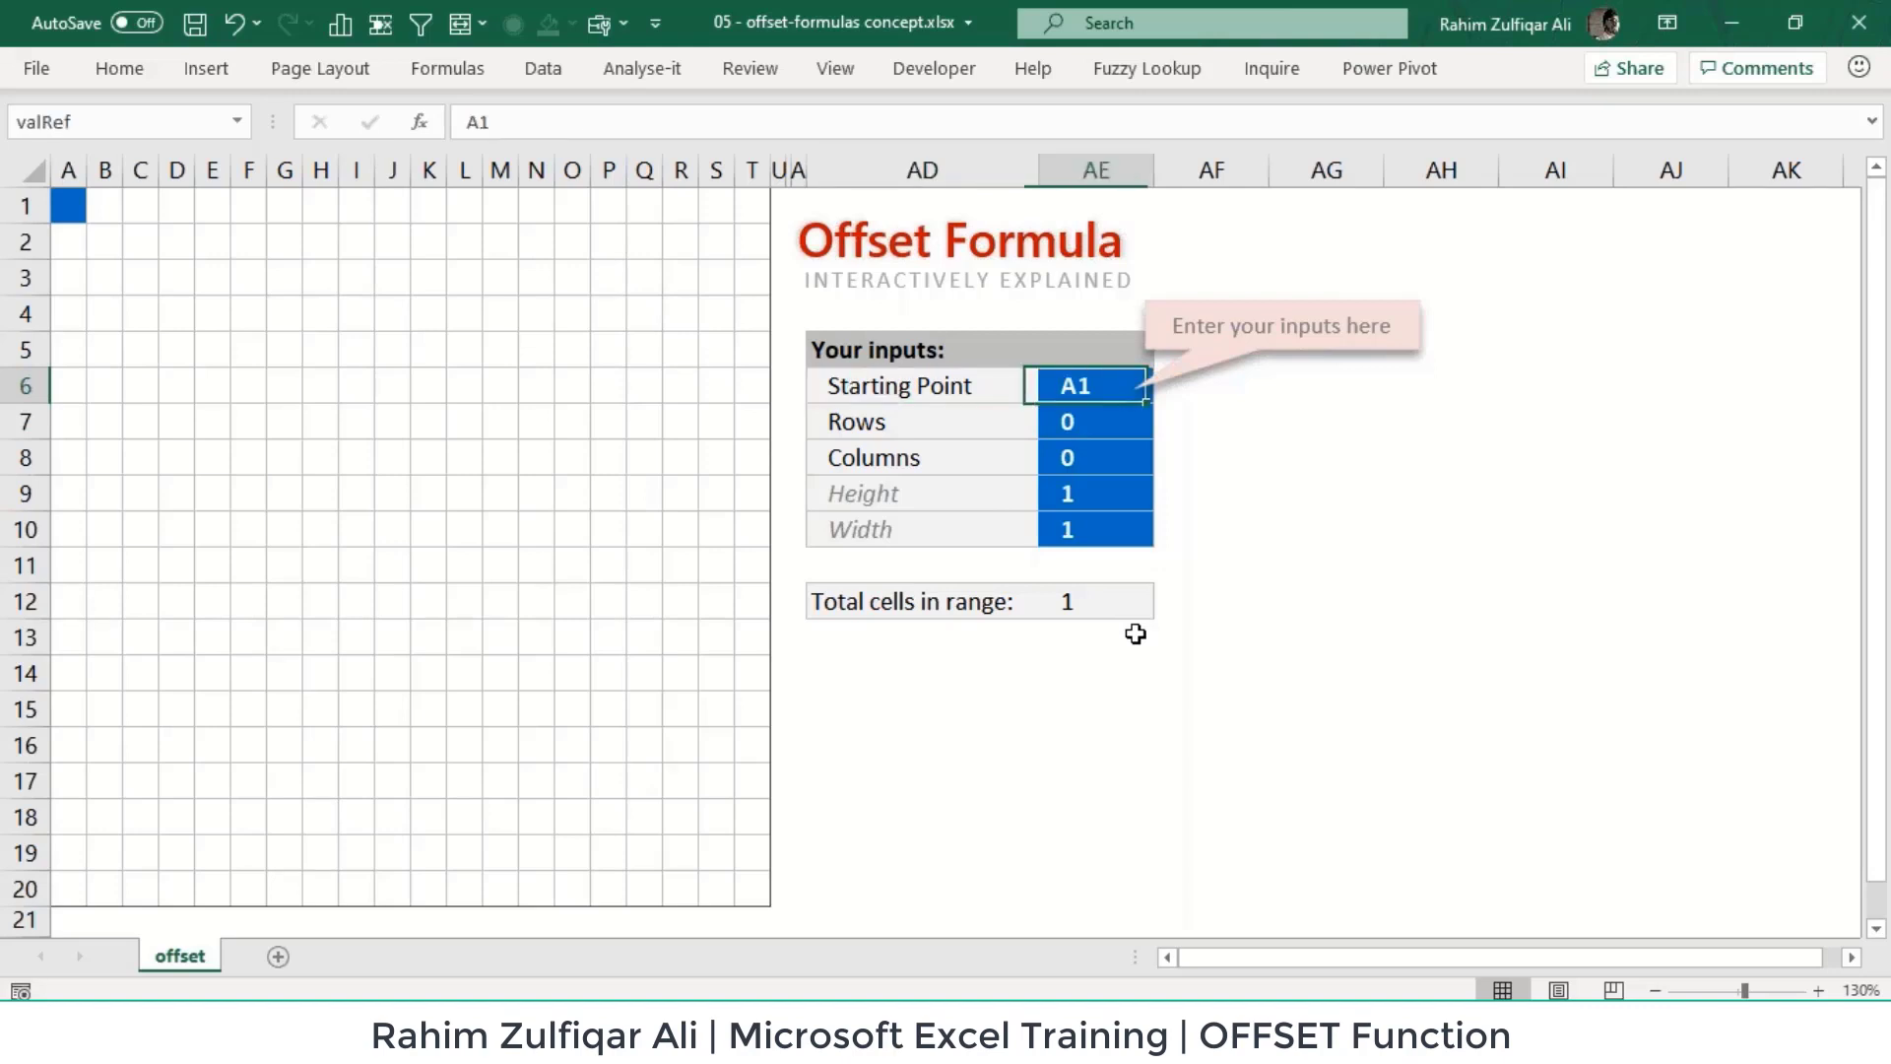
{"action": "key", "text": "Down"}
{"action": "key", "text": "Left"}
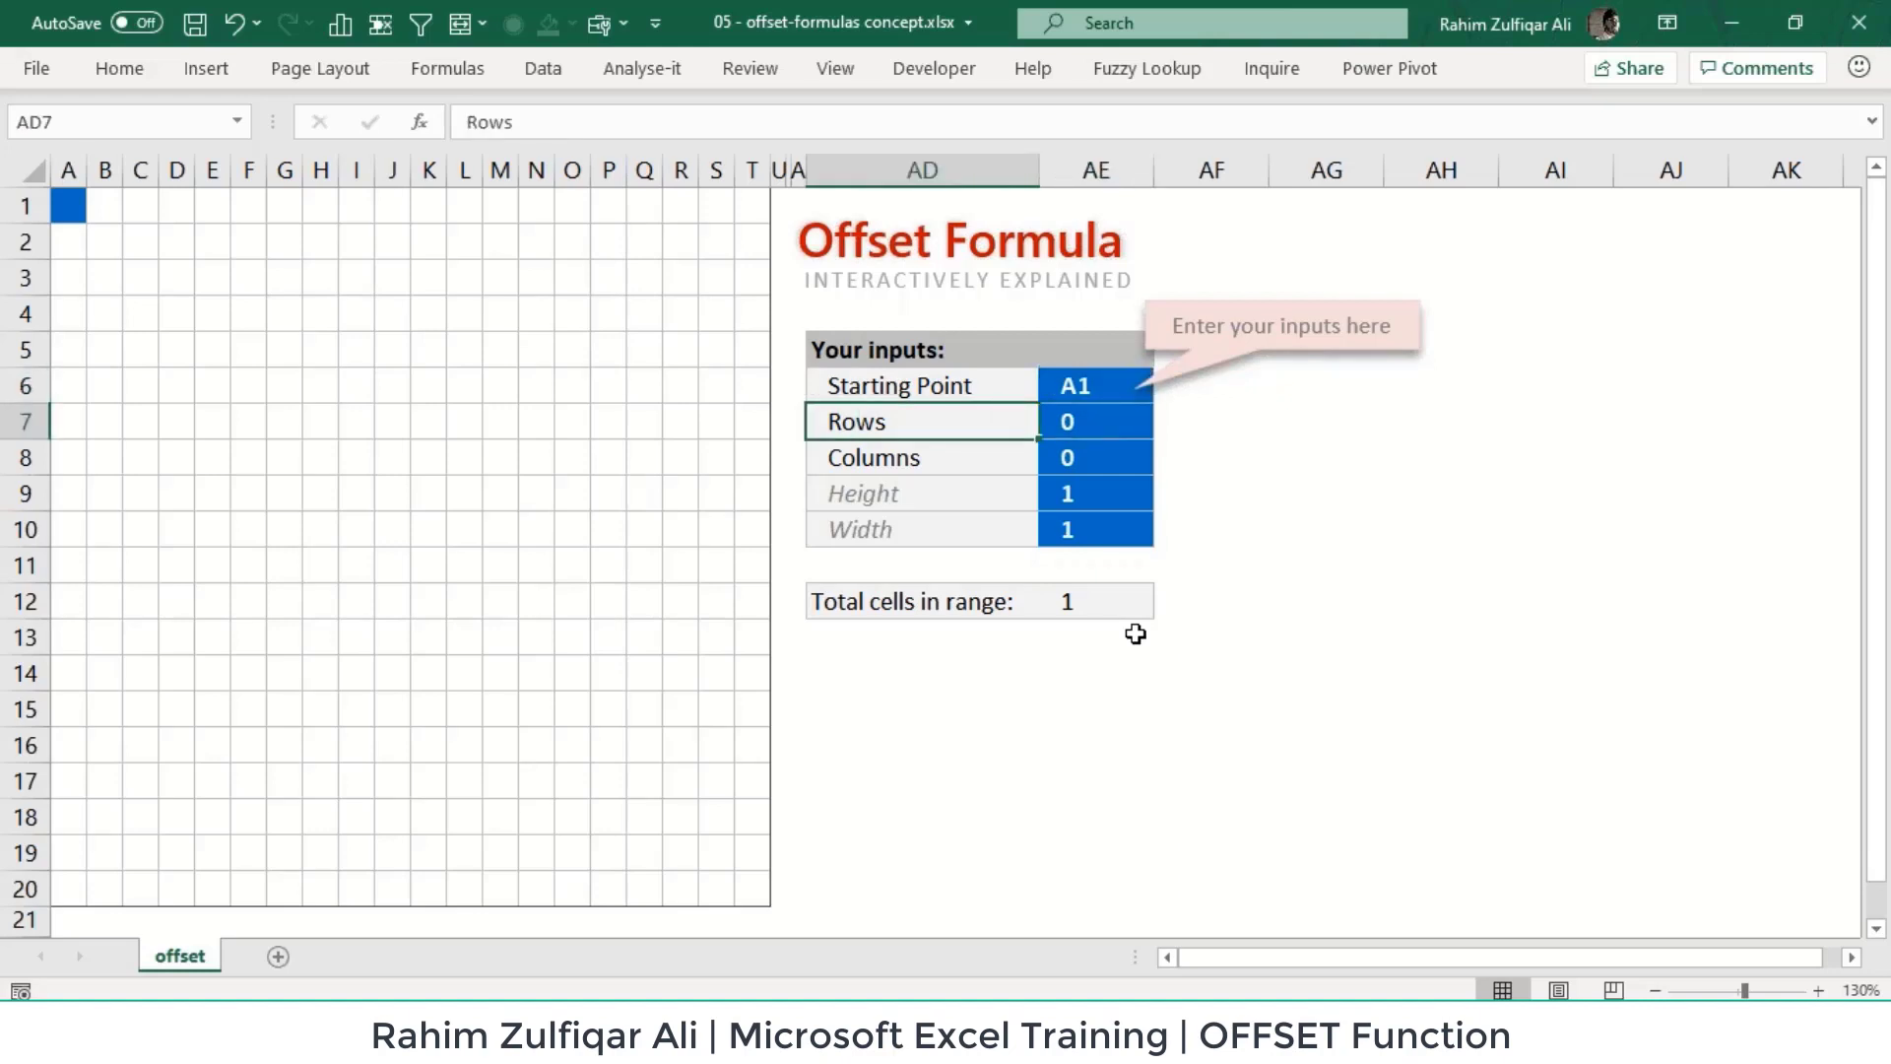
{"action": "key", "text": "Right"}
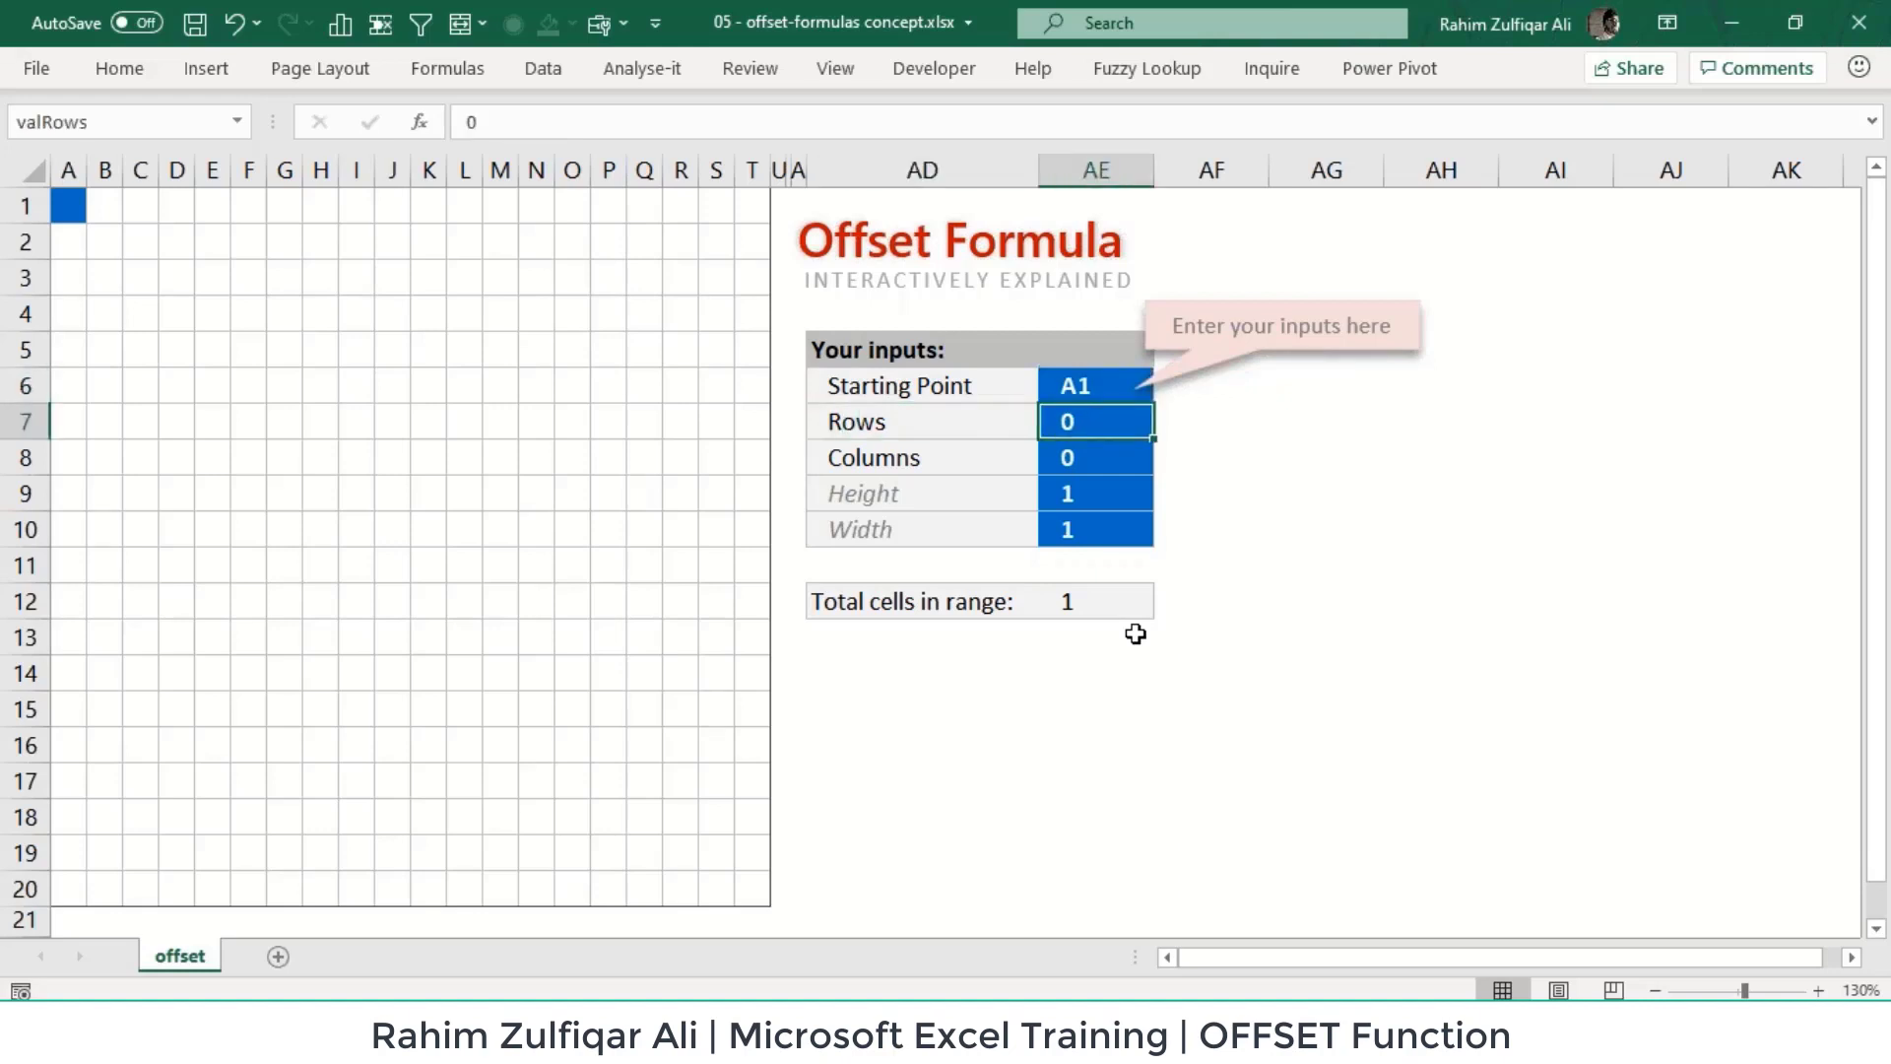
{"action": "key", "text": "Down"}
{"action": "key", "text": "Left"}
{"action": "key", "text": "Right"}
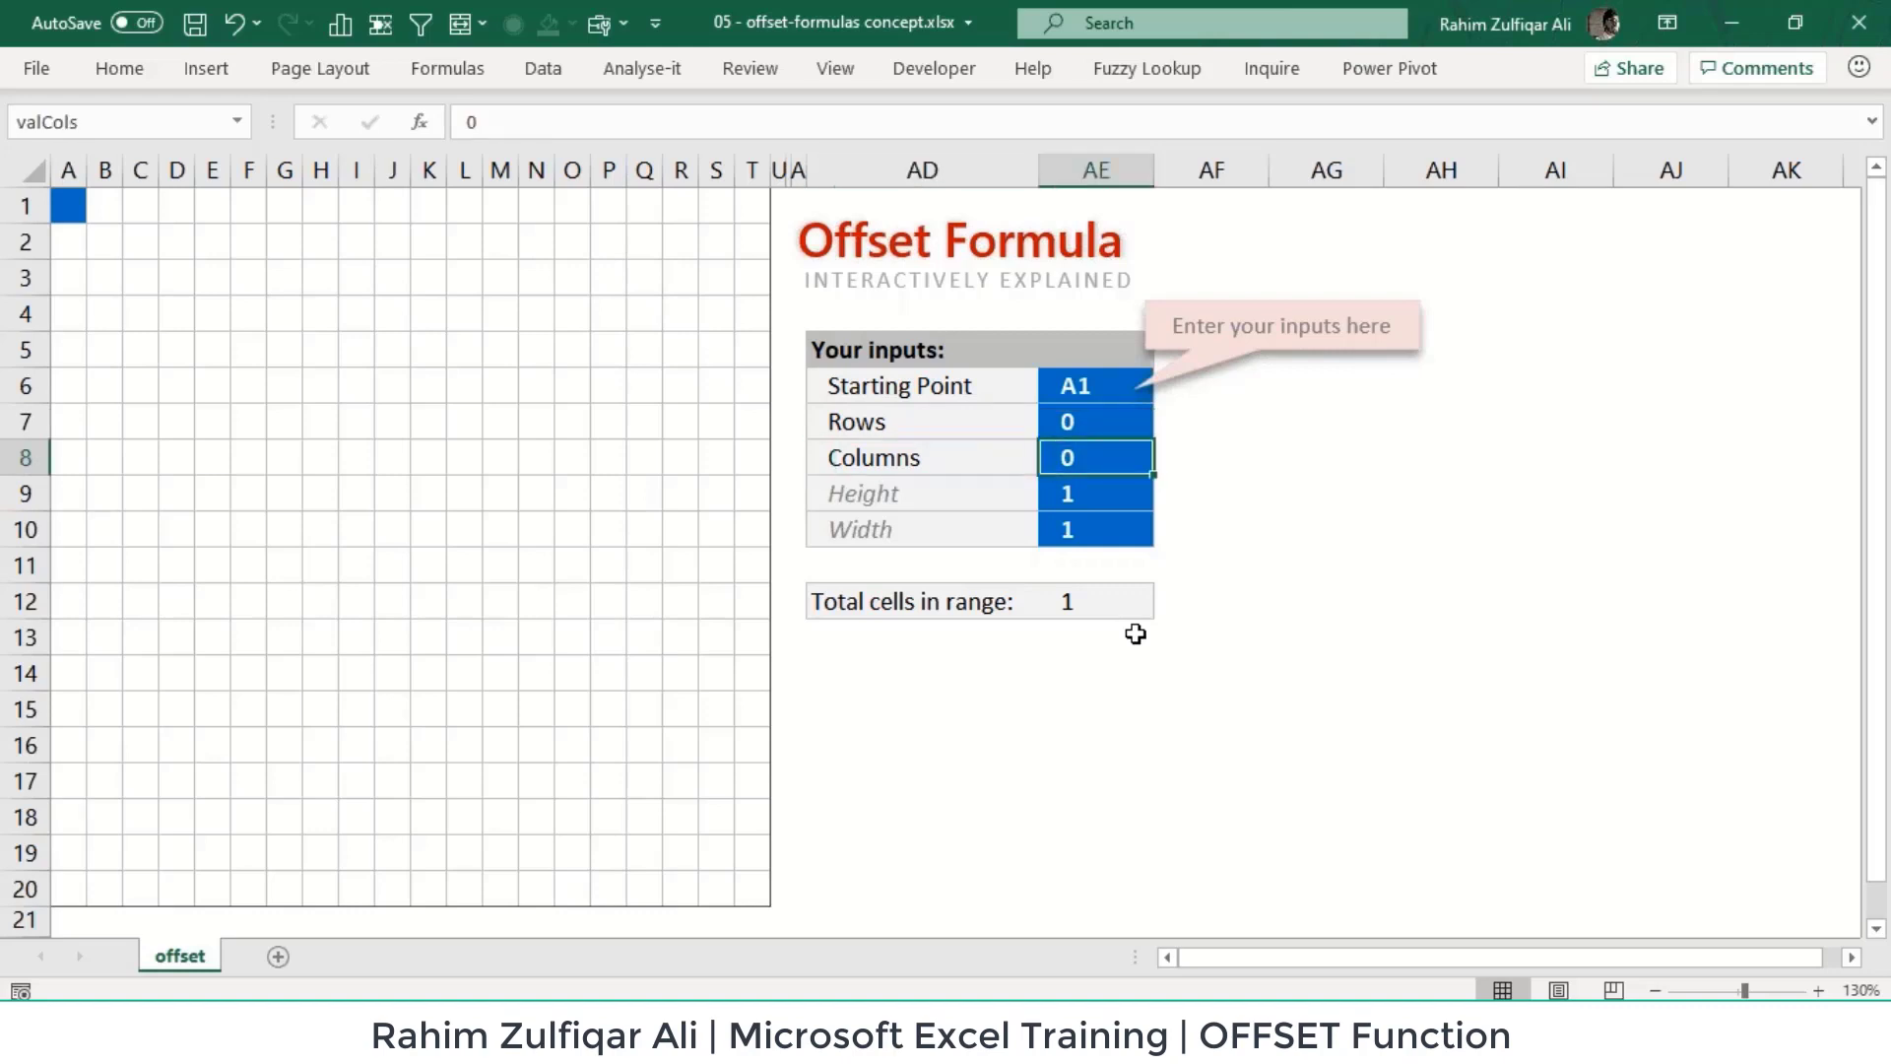
{"action": "key", "text": "Down"}
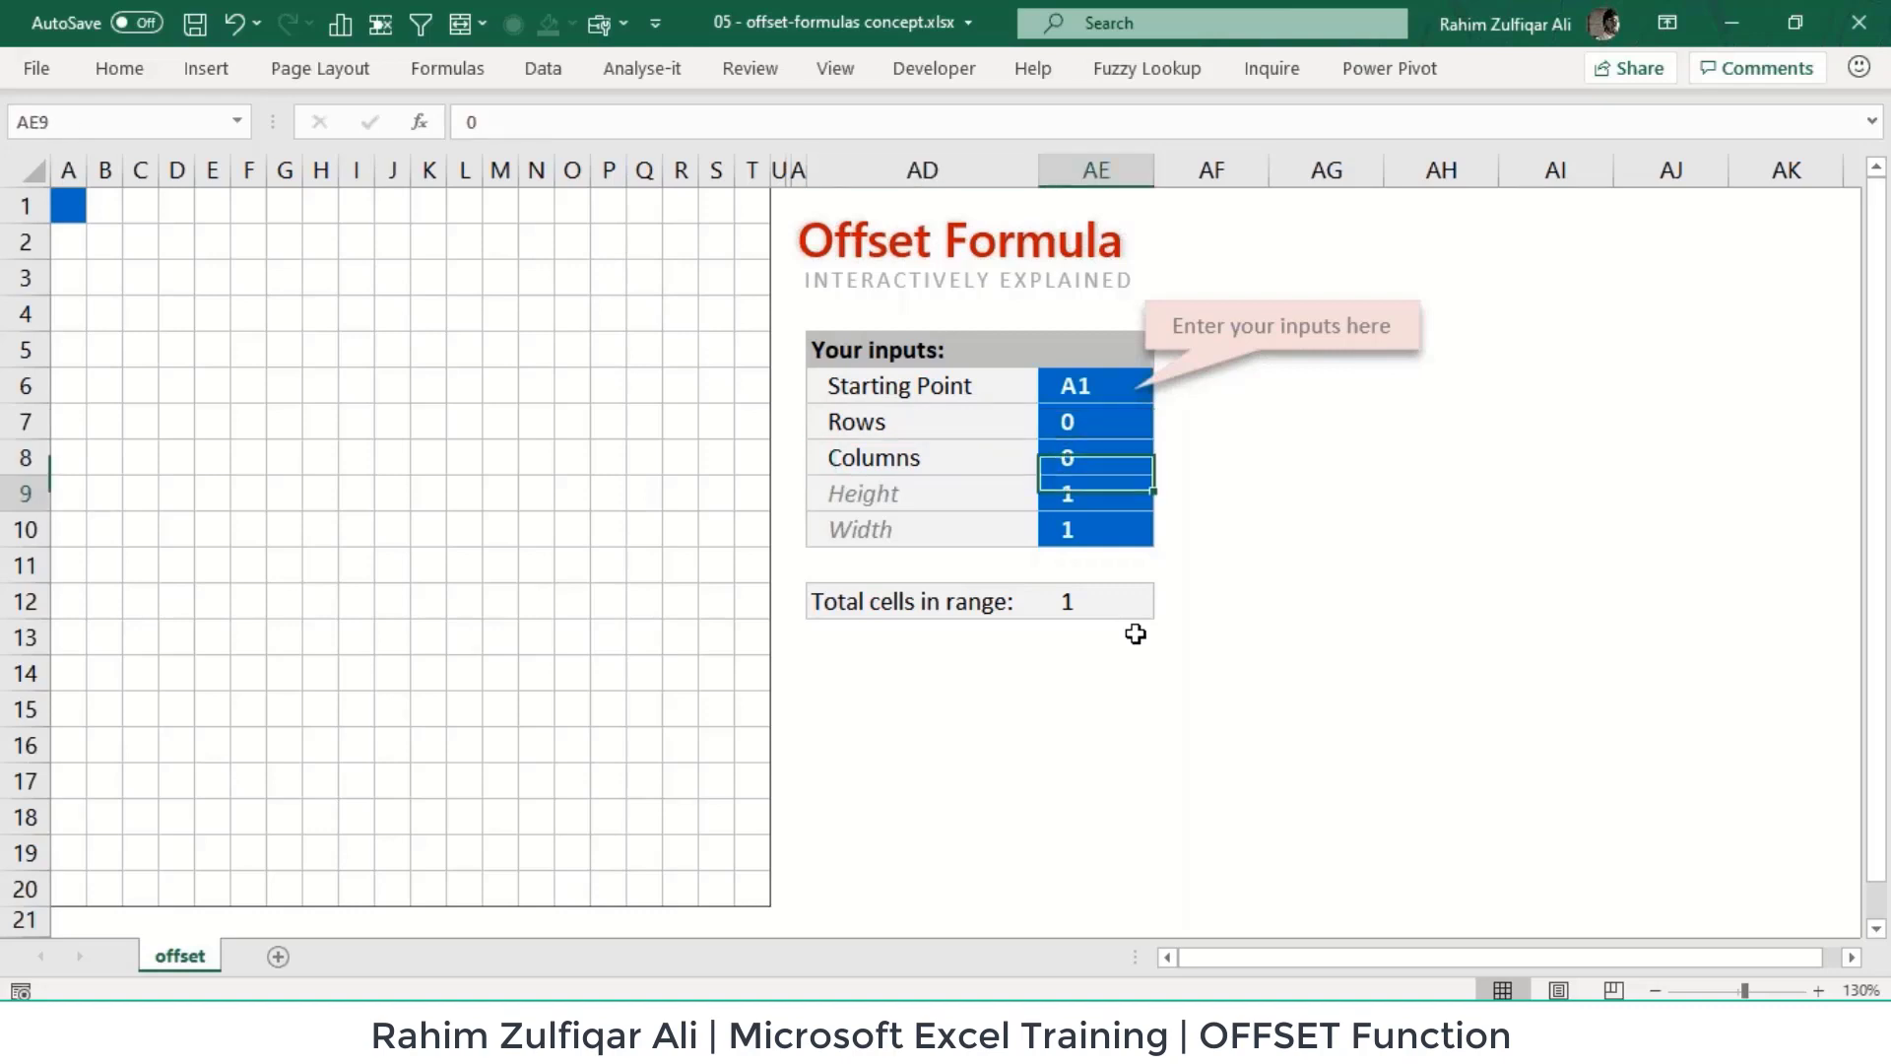
{"action": "key", "text": "Left"}
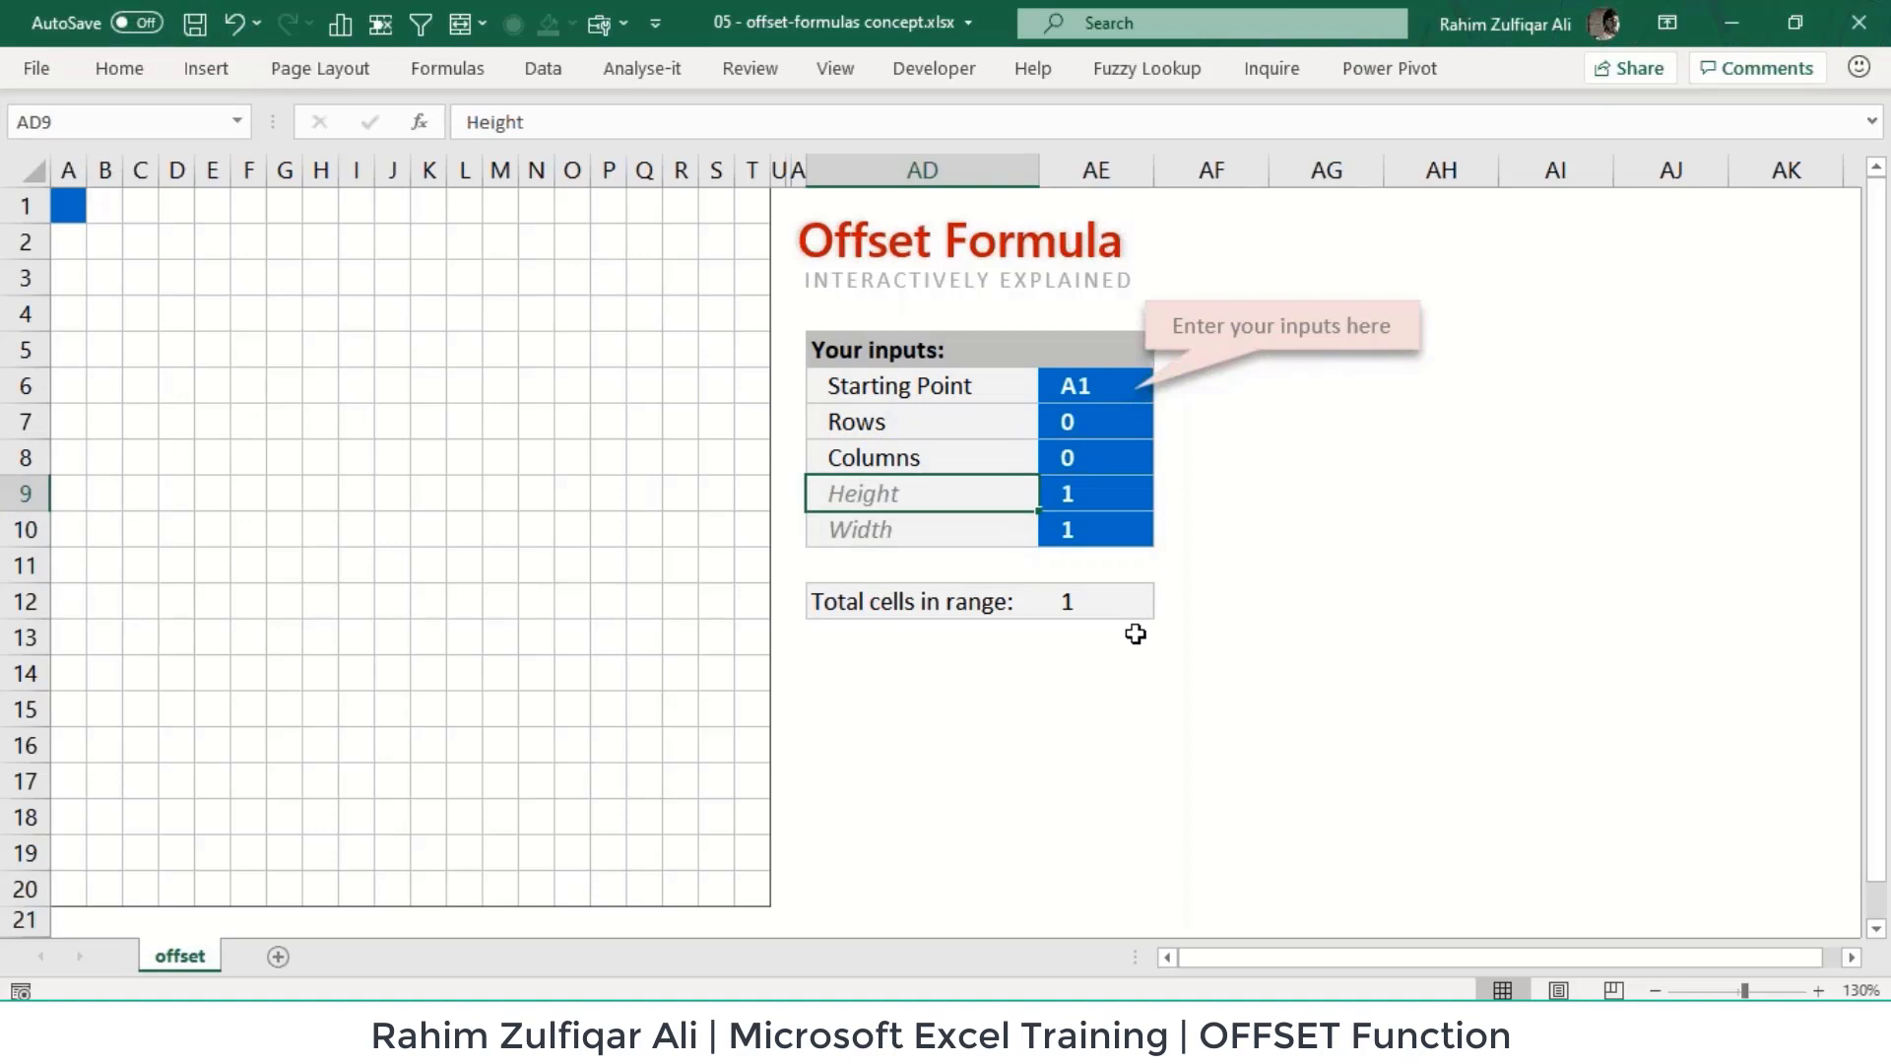
Step: Make row 1 of the grid slightly taller and select the starting cell A1
{"action": "left_click_drag", "start_coordinate": [30, 223], "coordinate": [87, 168]}
{"action": "left_click", "coordinate": [276, 347]}
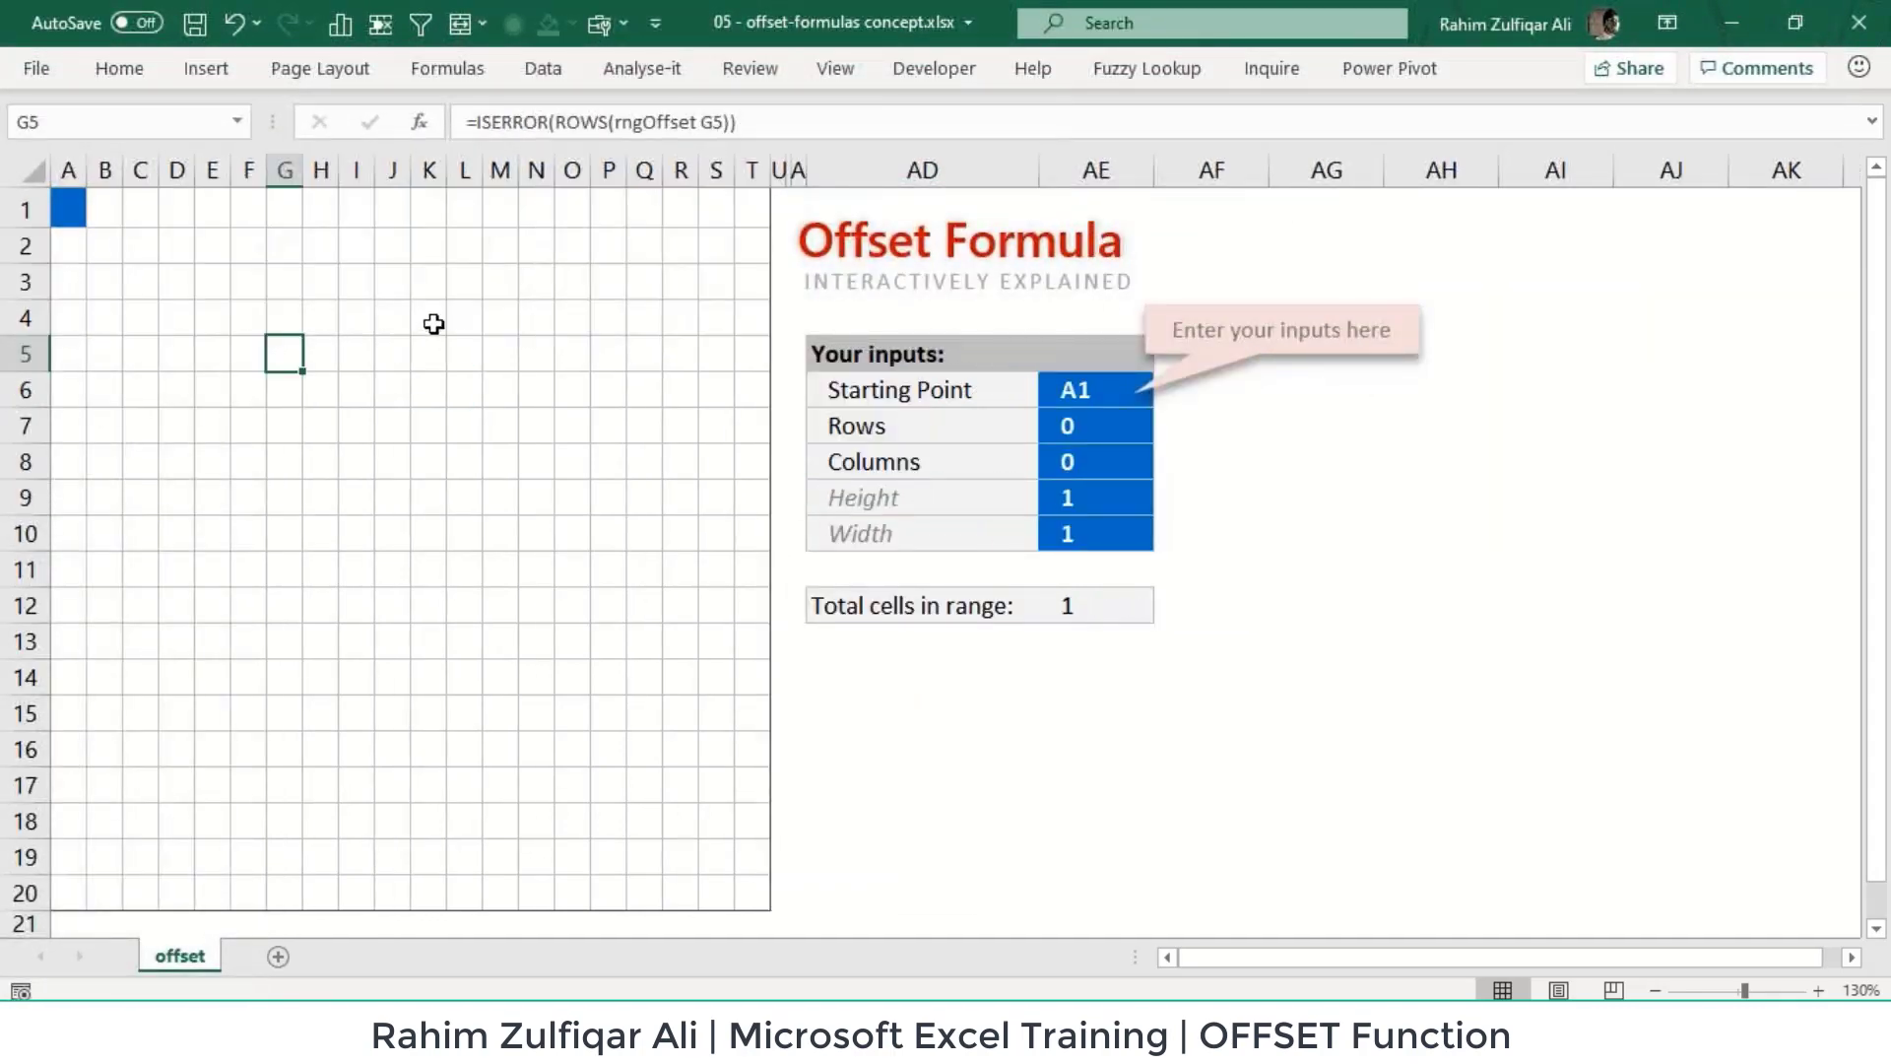
{"action": "left_click", "coordinate": [65, 216]}
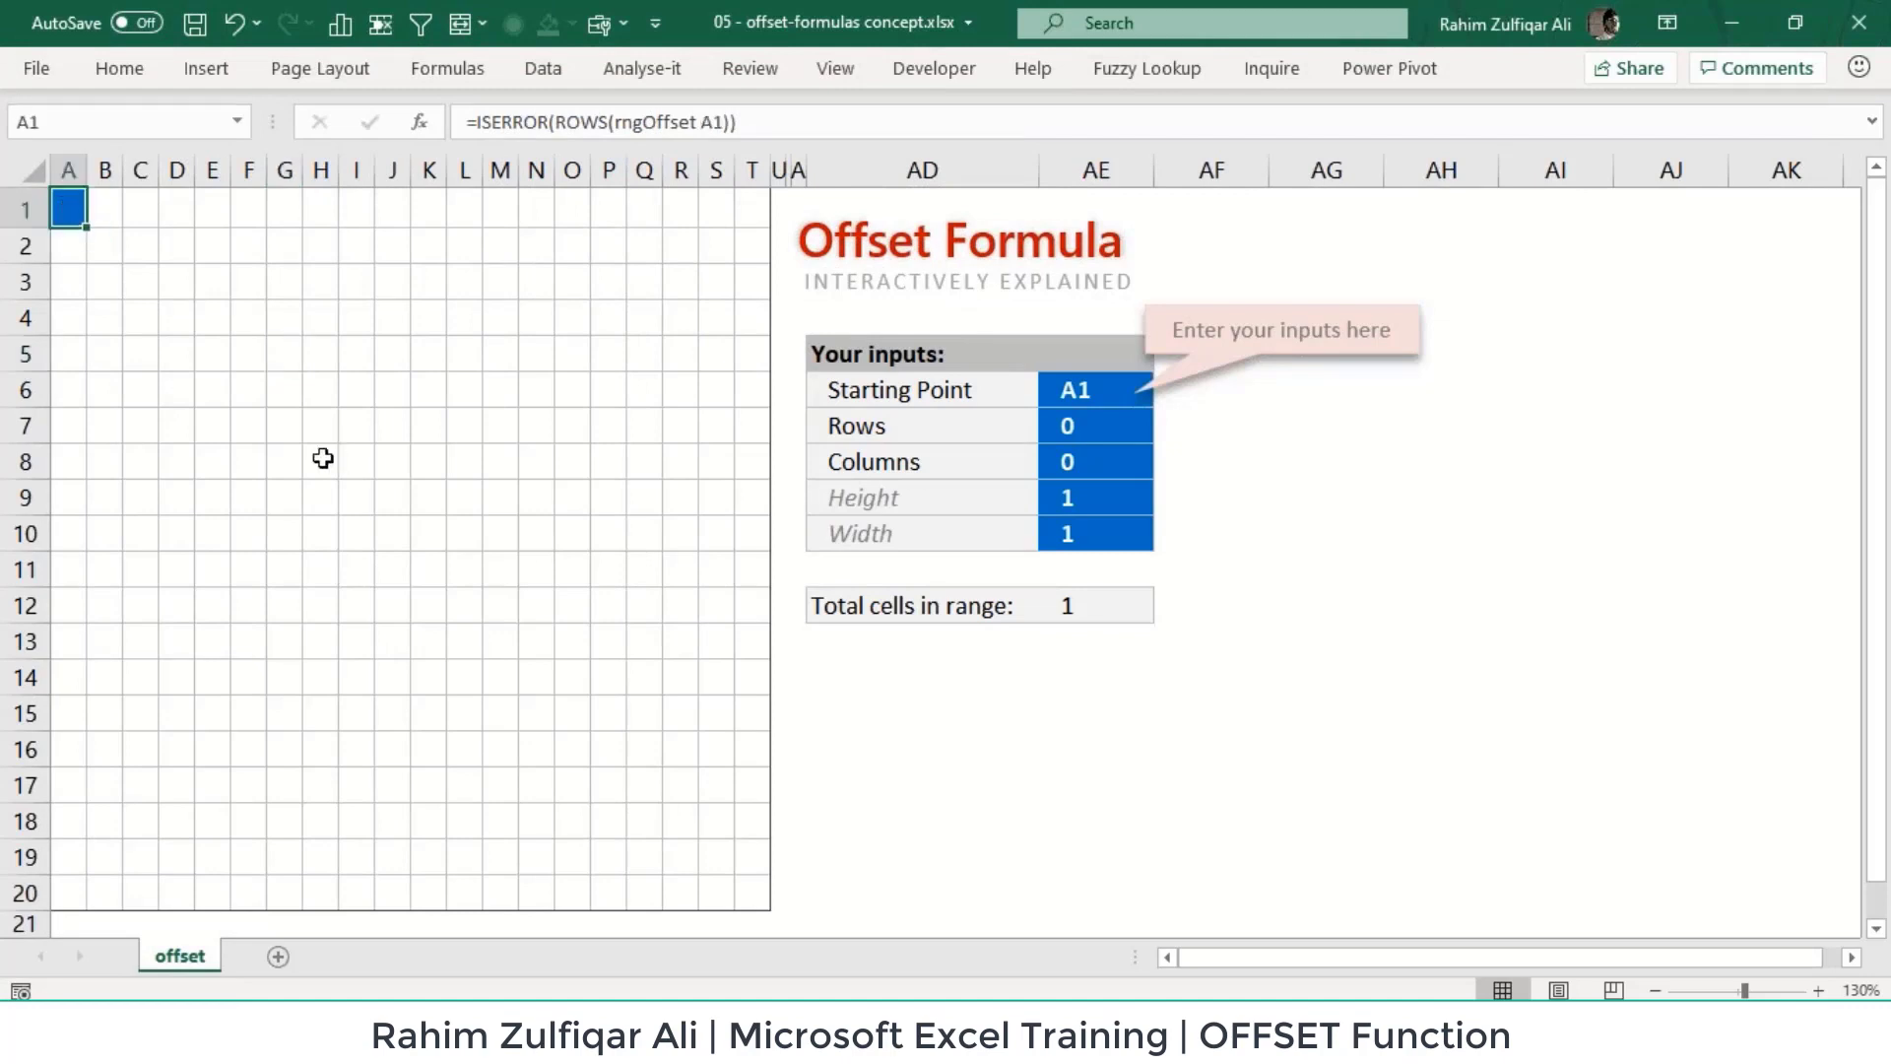
Step: Fill cell D3 of the grid with yellow
{"action": "left_click", "coordinate": [177, 283]}
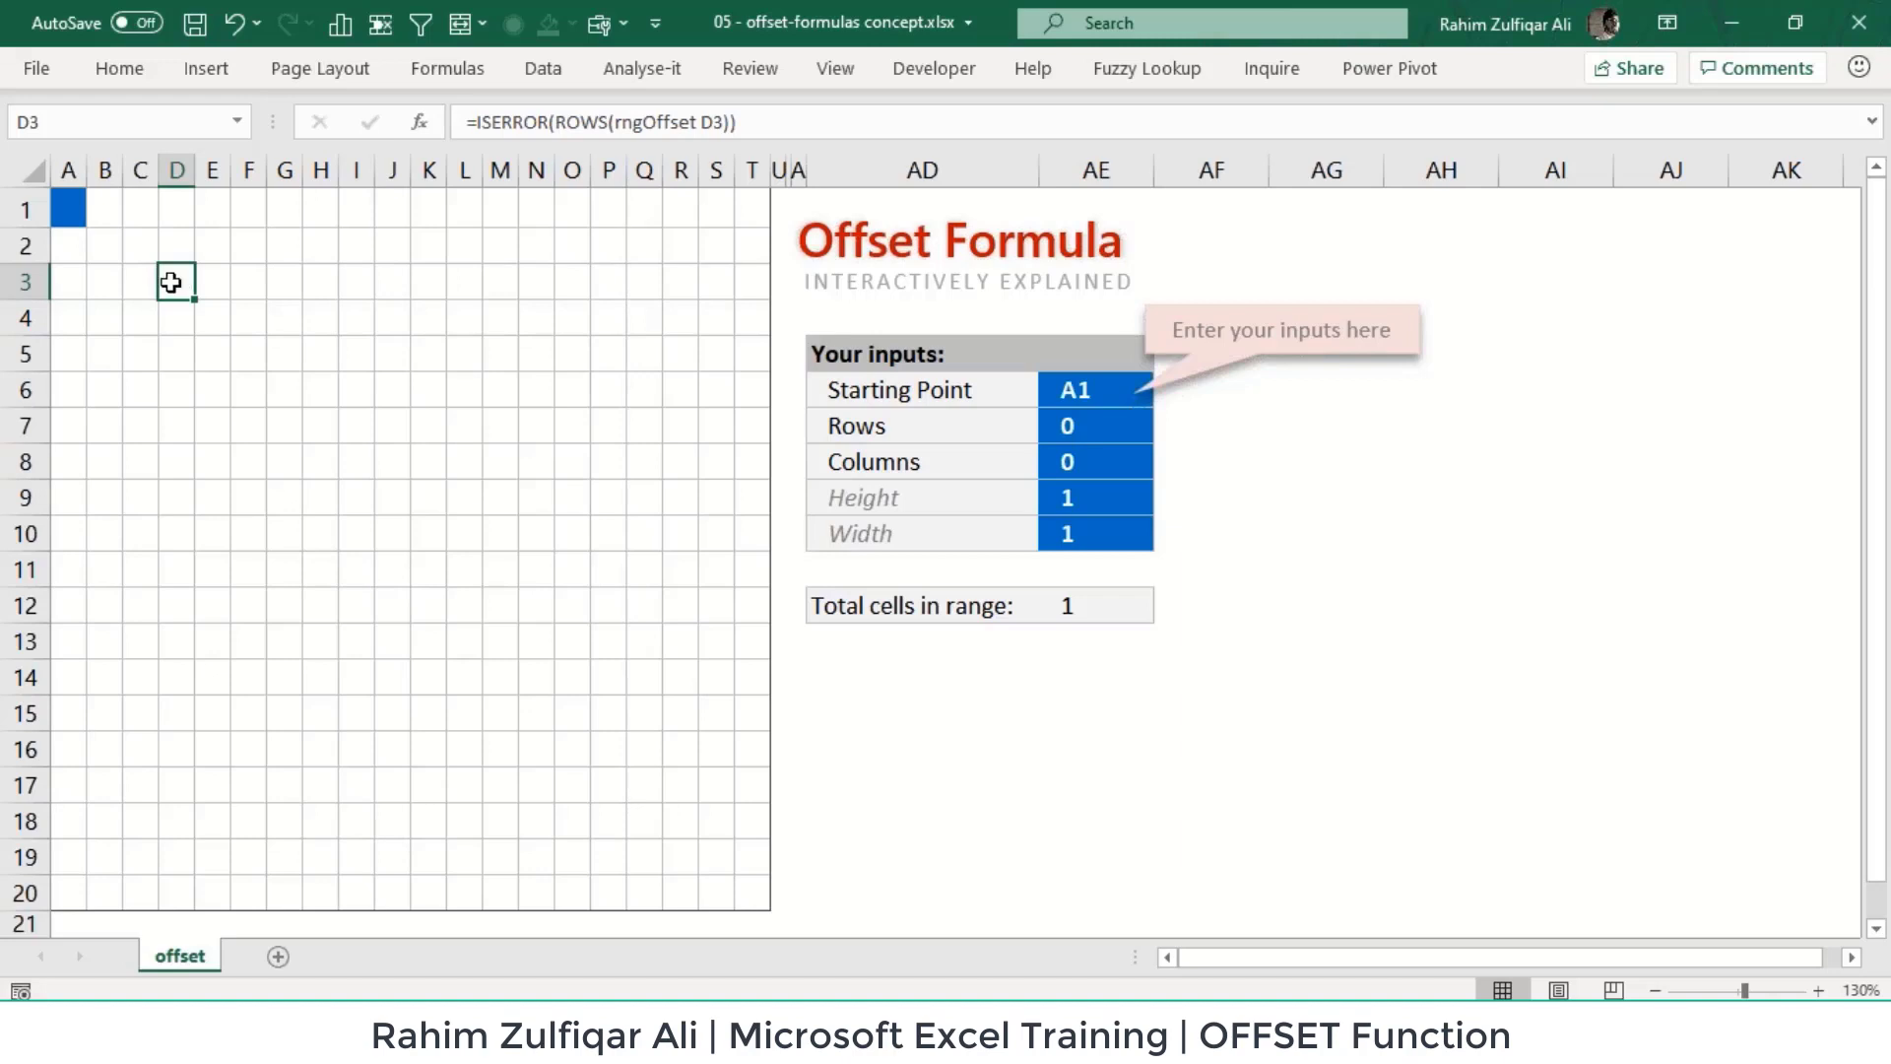
{"action": "left_click", "coordinate": [68, 209]}
{"action": "left_click", "coordinate": [170, 276]}
{"action": "left_click", "coordinate": [120, 68]}
{"action": "left_click", "coordinate": [343, 165]}
{"action": "key", "text": "F2"}
{"action": "key", "text": "Escape"}
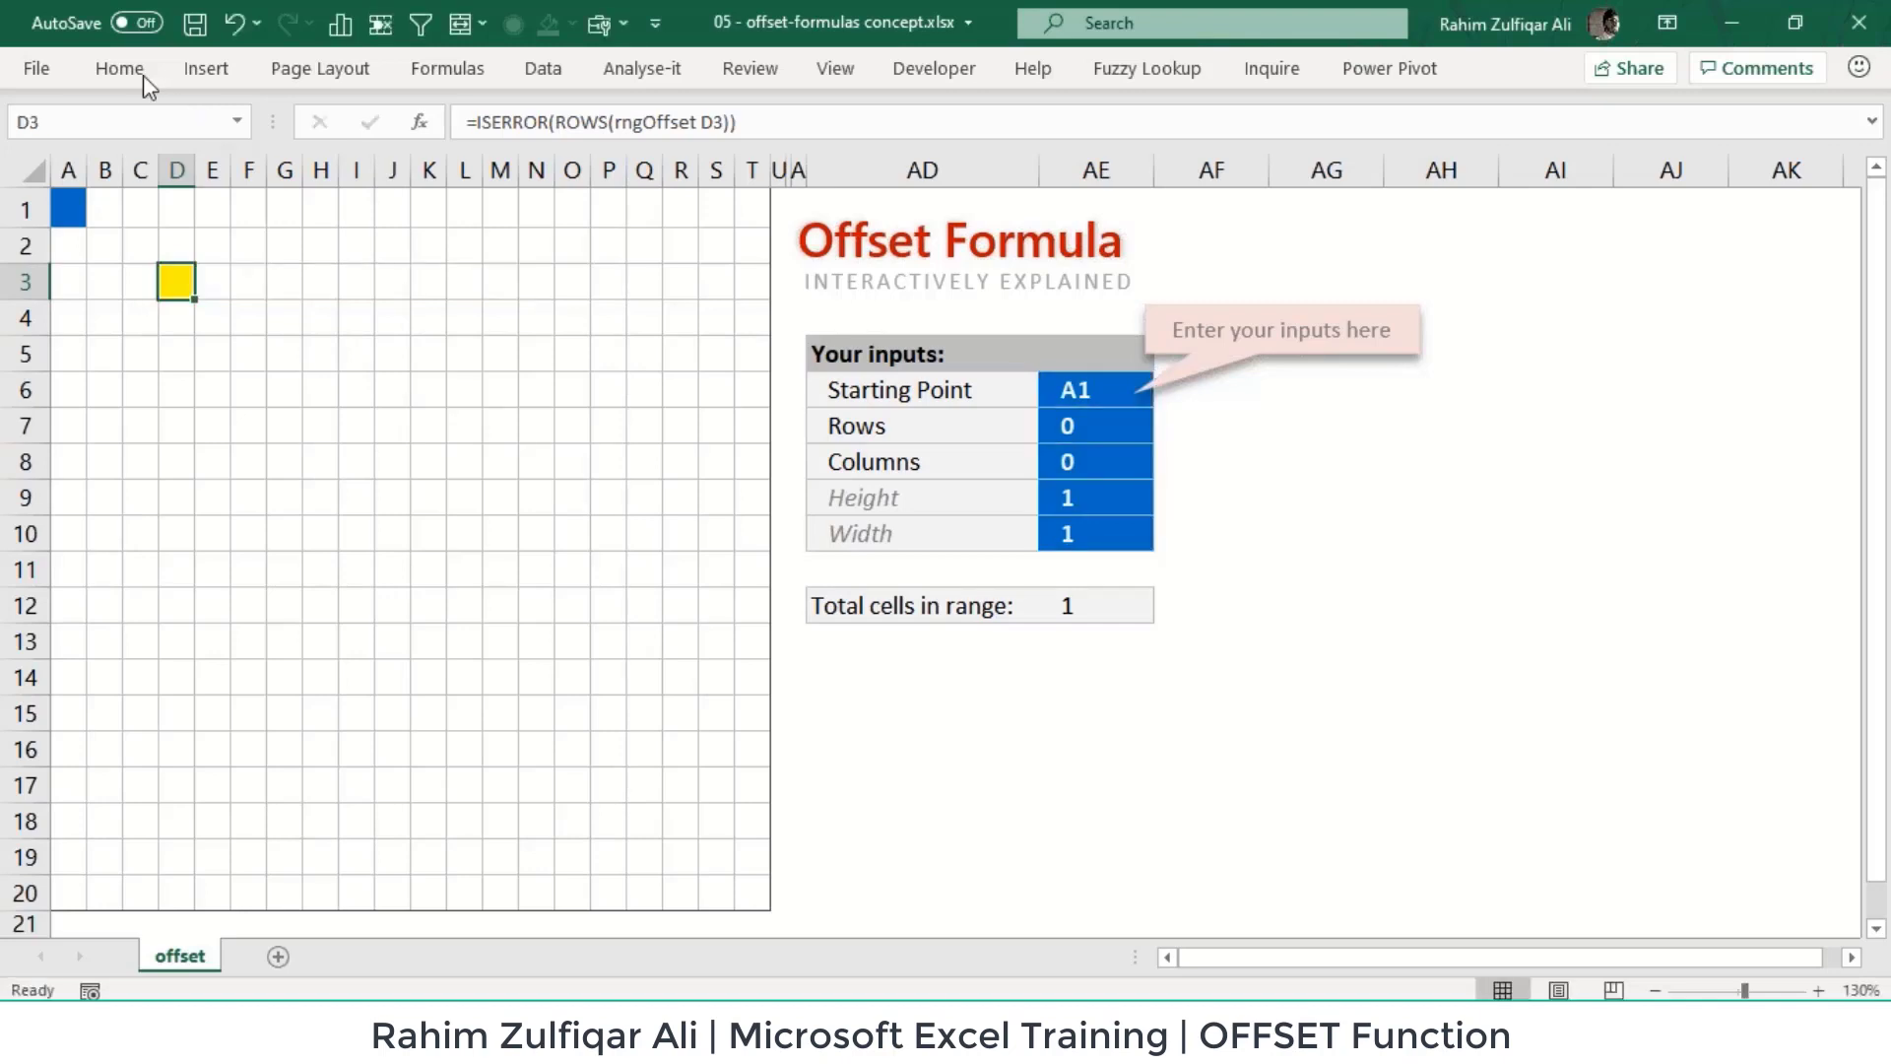
Step: Remove the fill colour from cell D3
{"action": "left_click", "coordinate": [142, 77]}
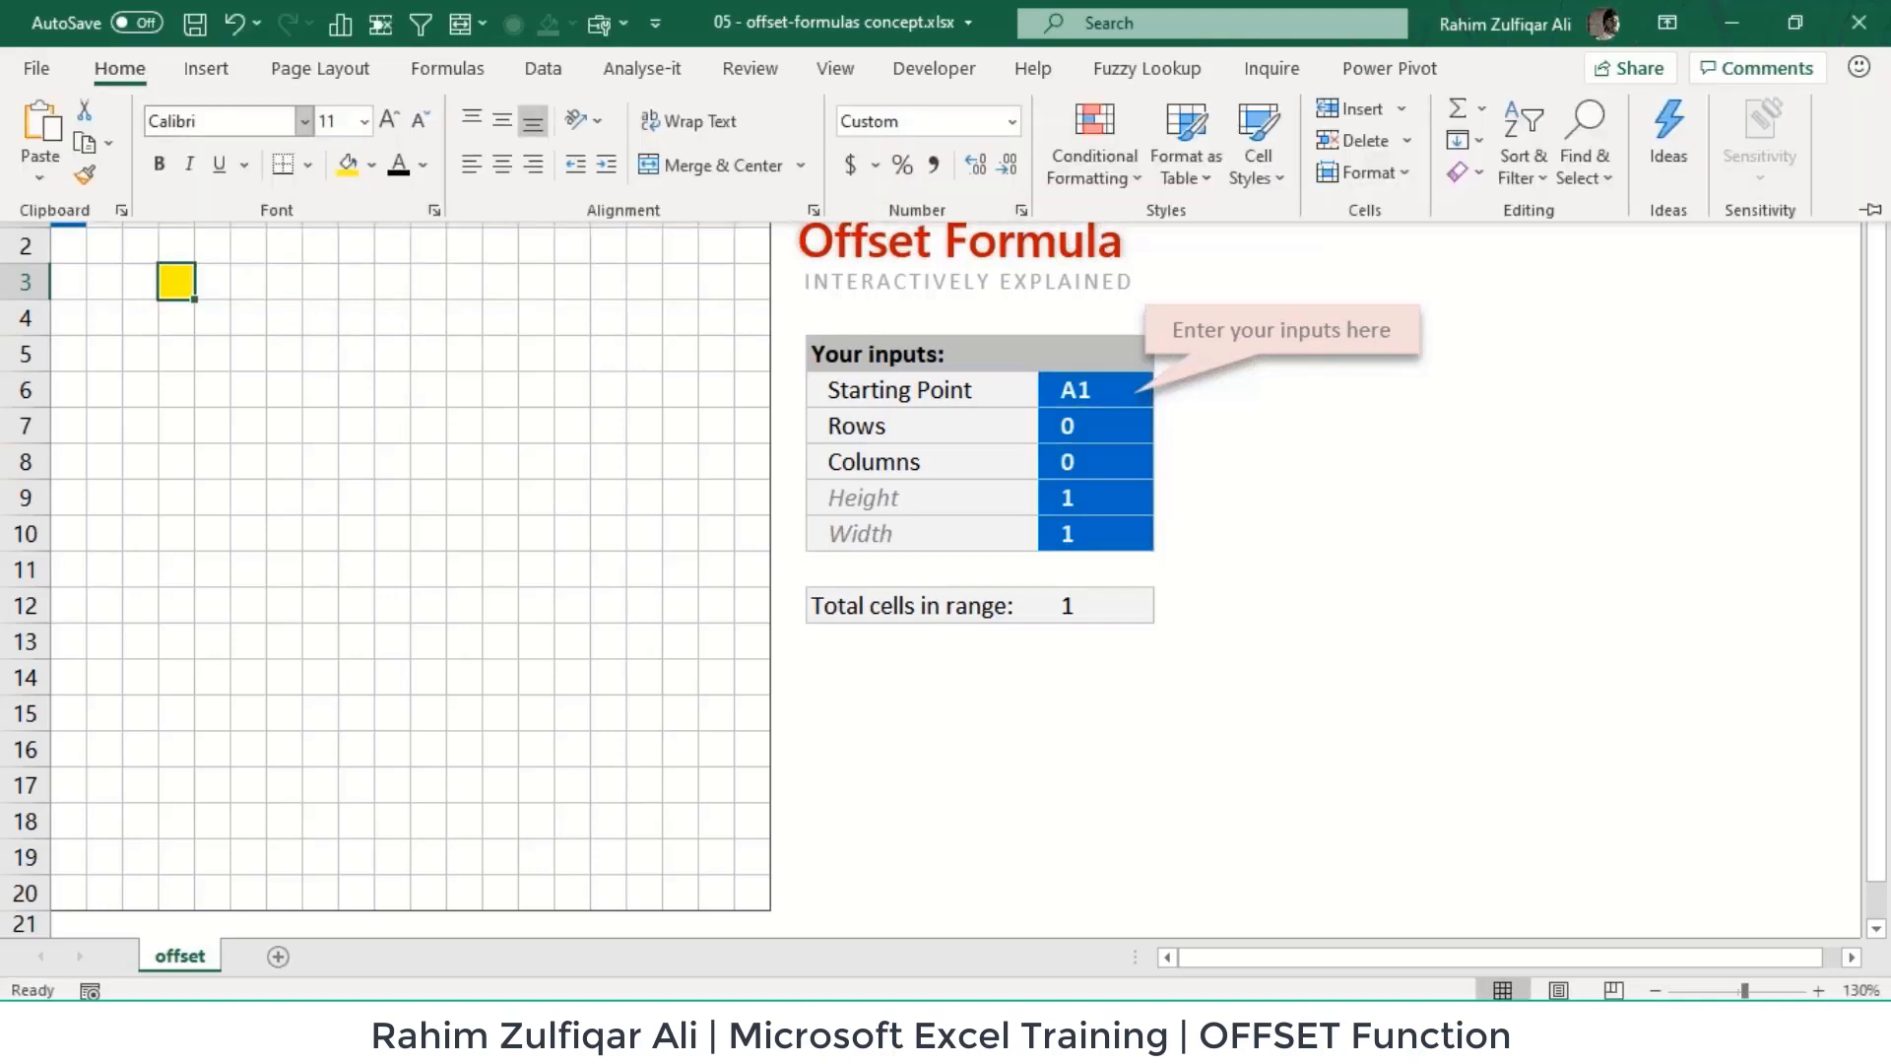
{"action": "left_click", "coordinate": [372, 173]}
{"action": "left_click", "coordinate": [420, 472]}
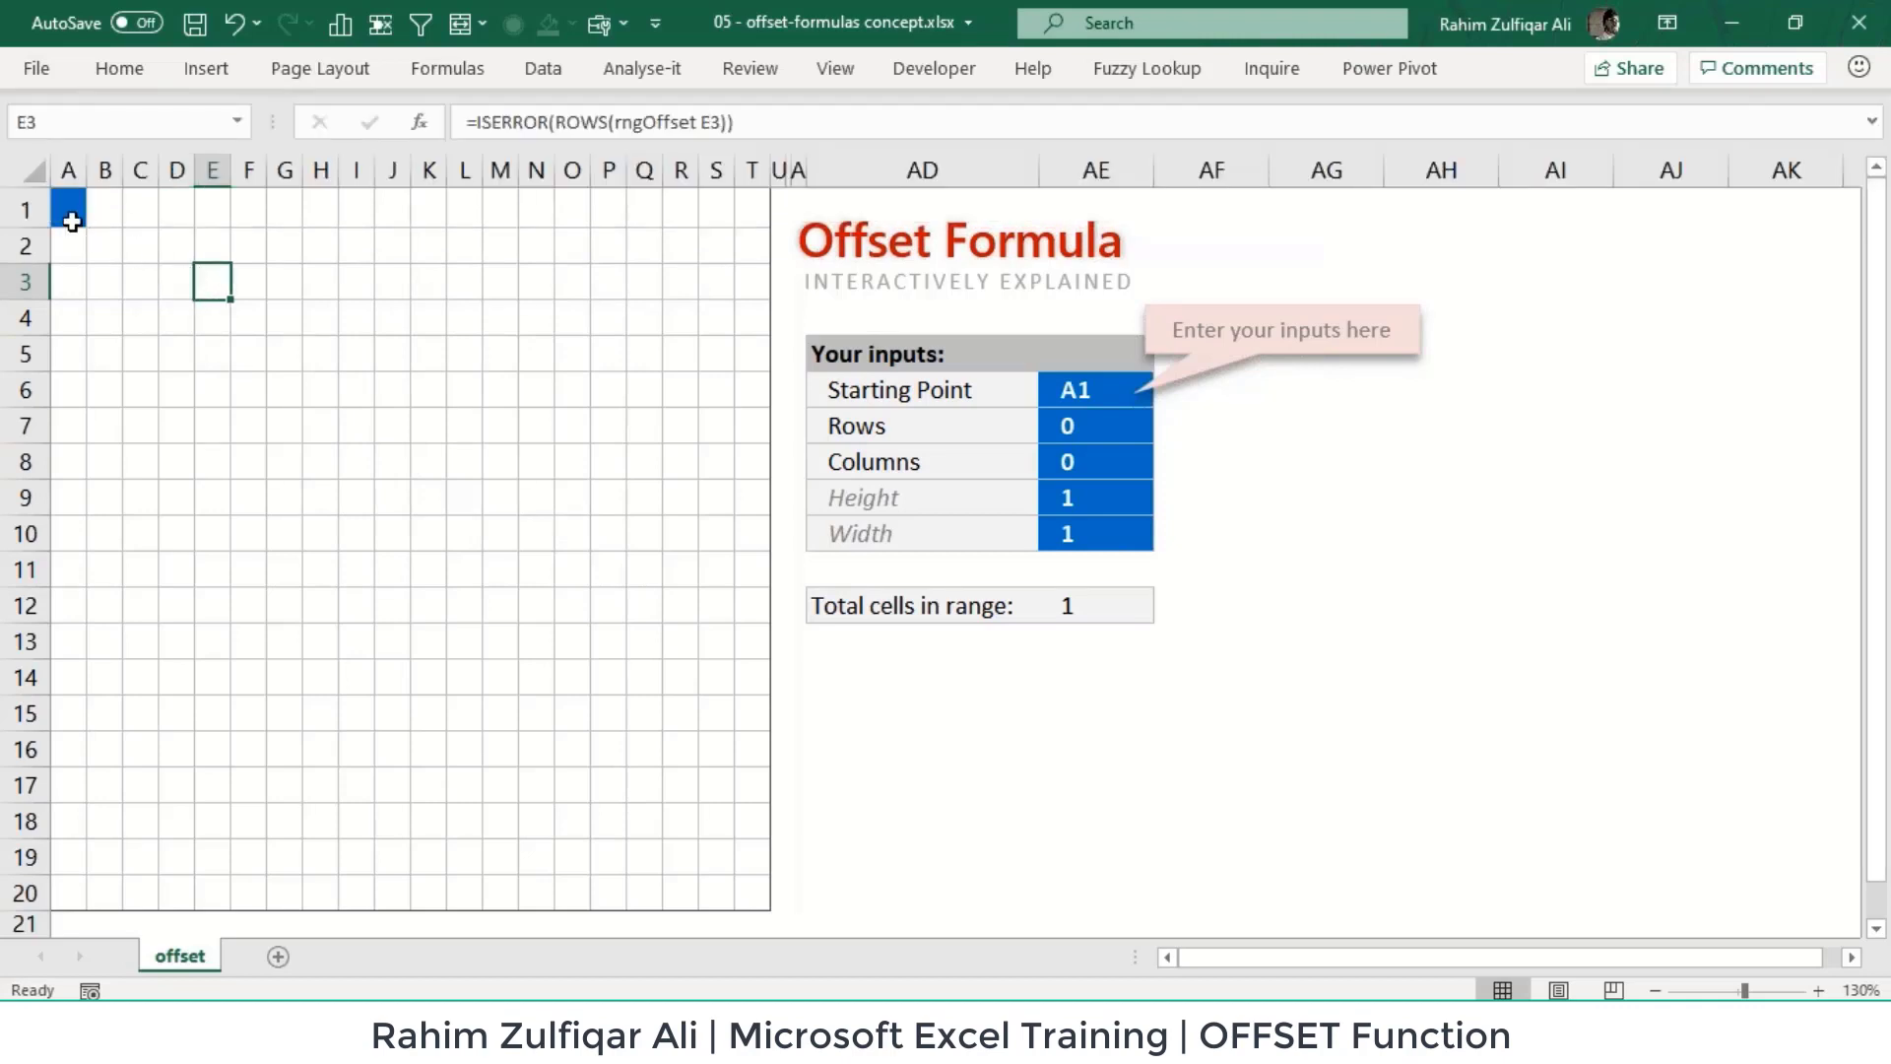
Step: Mark cell D3 as the target of the offset from A1 by filling it with yellow
{"action": "left_click", "coordinate": [73, 209]}
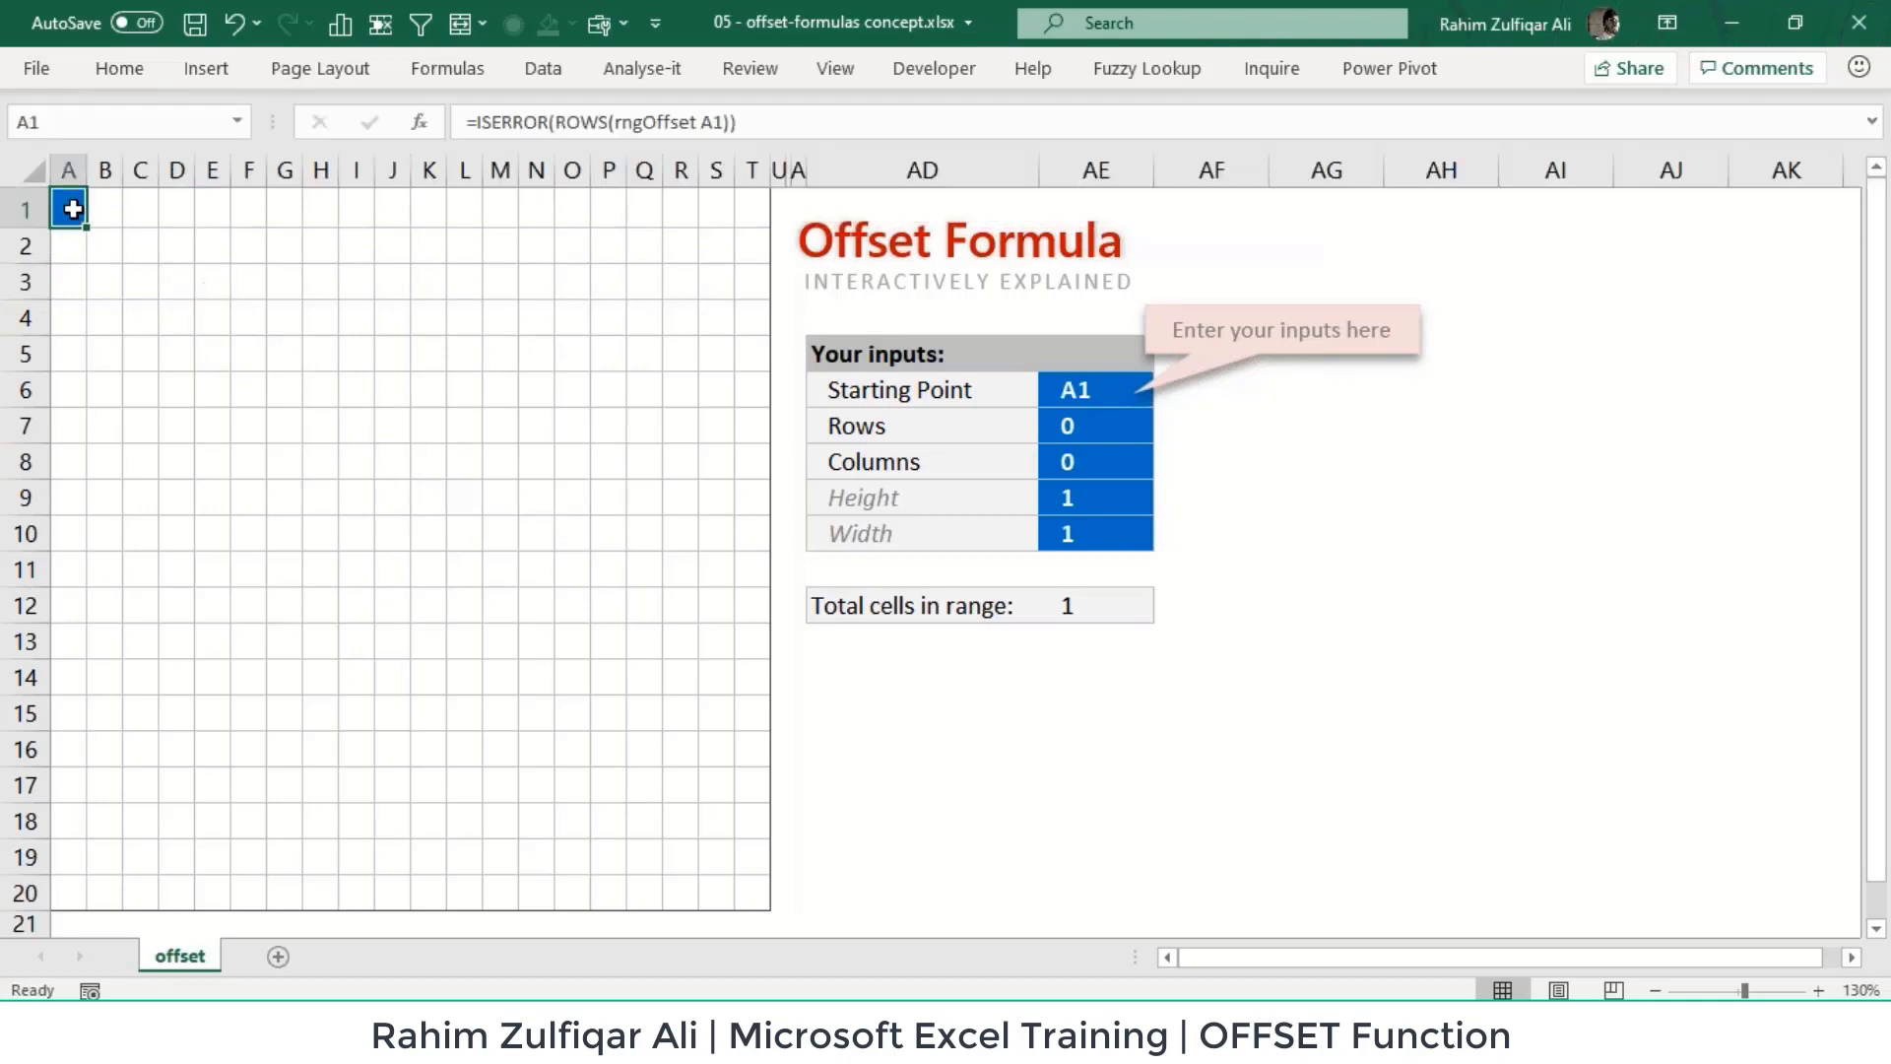
{"action": "left_click", "coordinate": [1046, 389]}
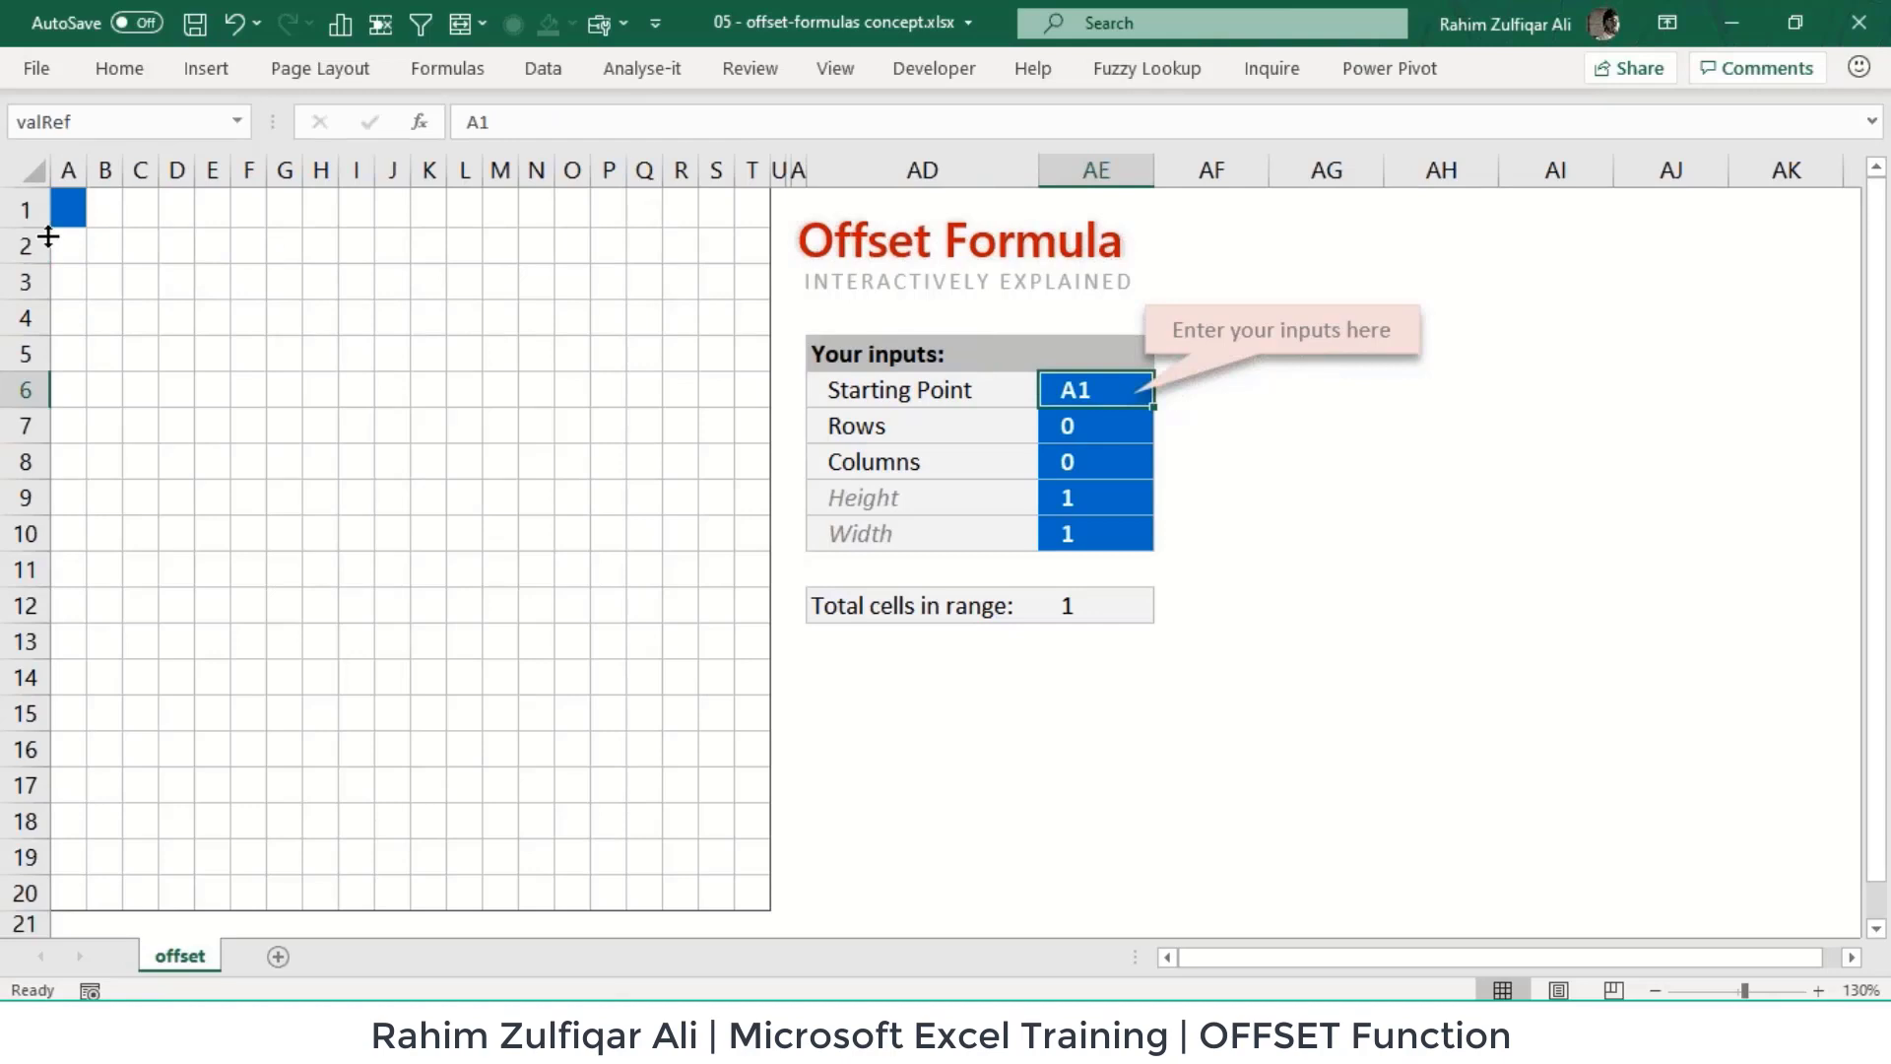
{"action": "left_click", "coordinate": [167, 288]}
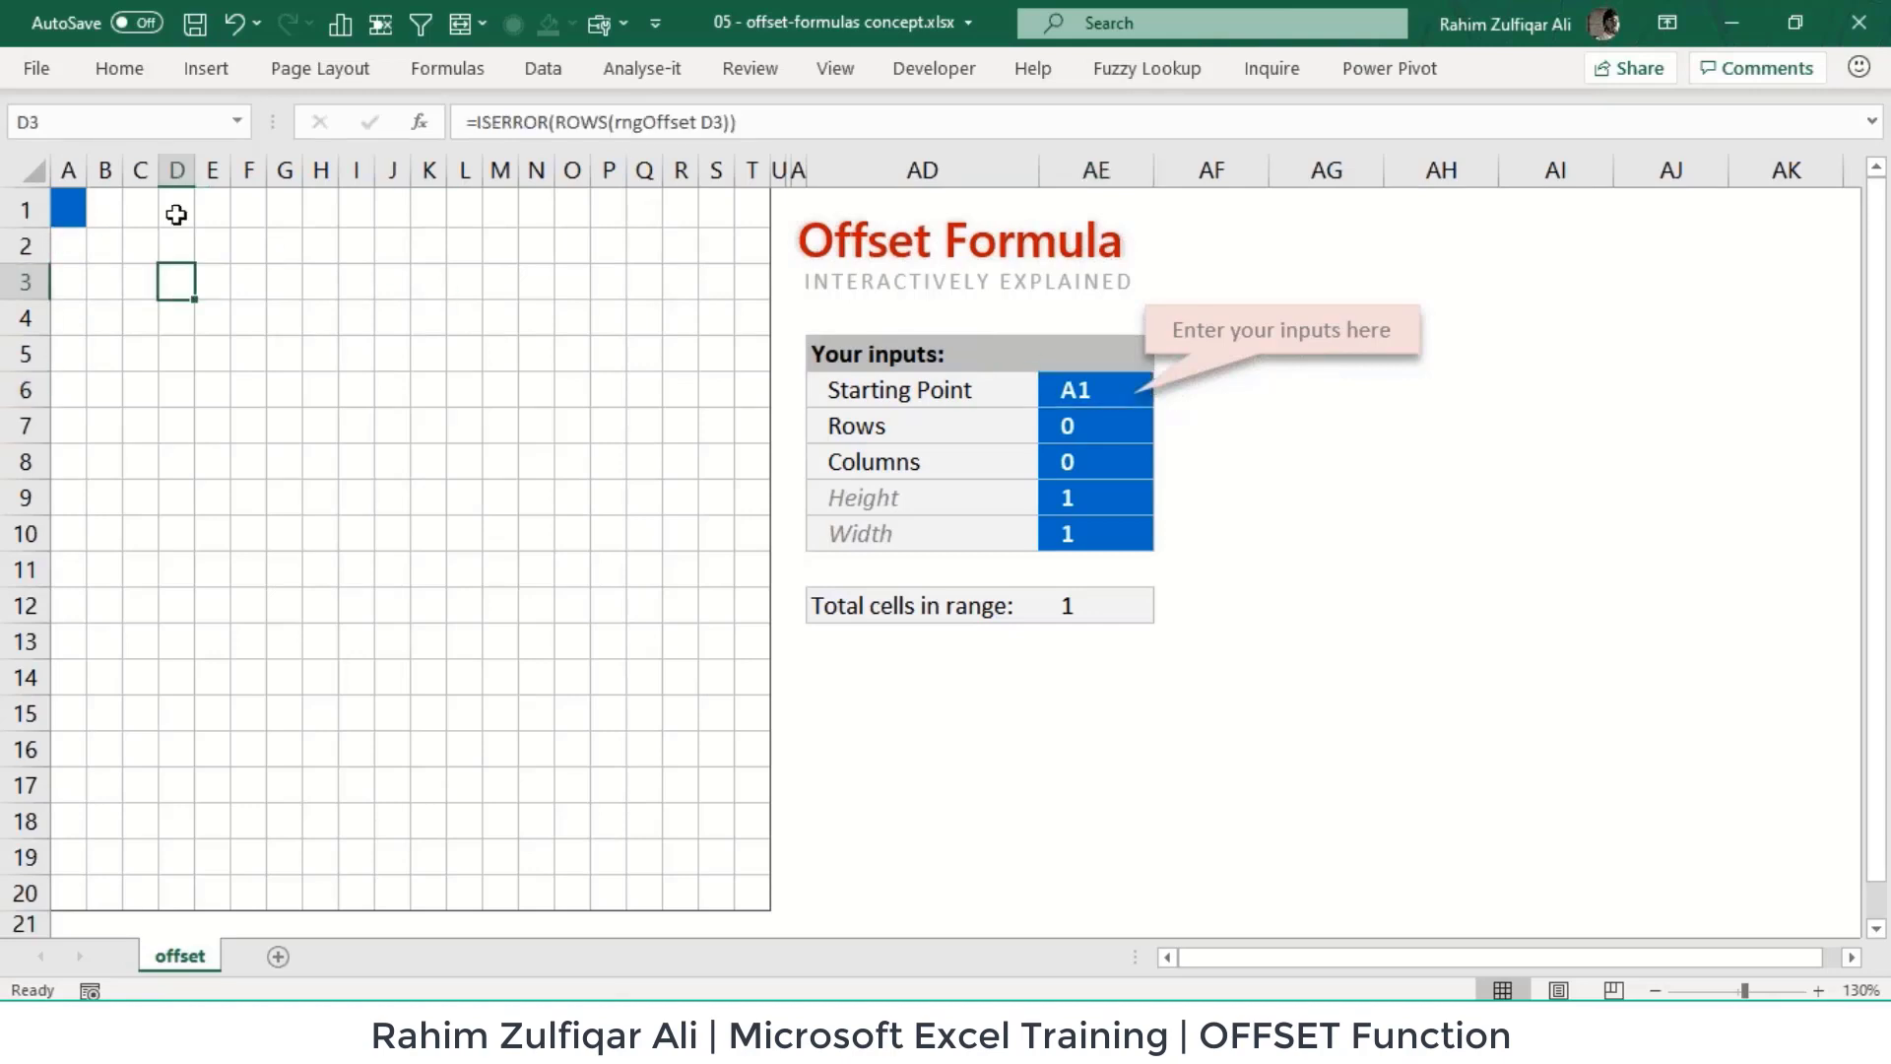
{"action": "left_click", "coordinate": [120, 69]}
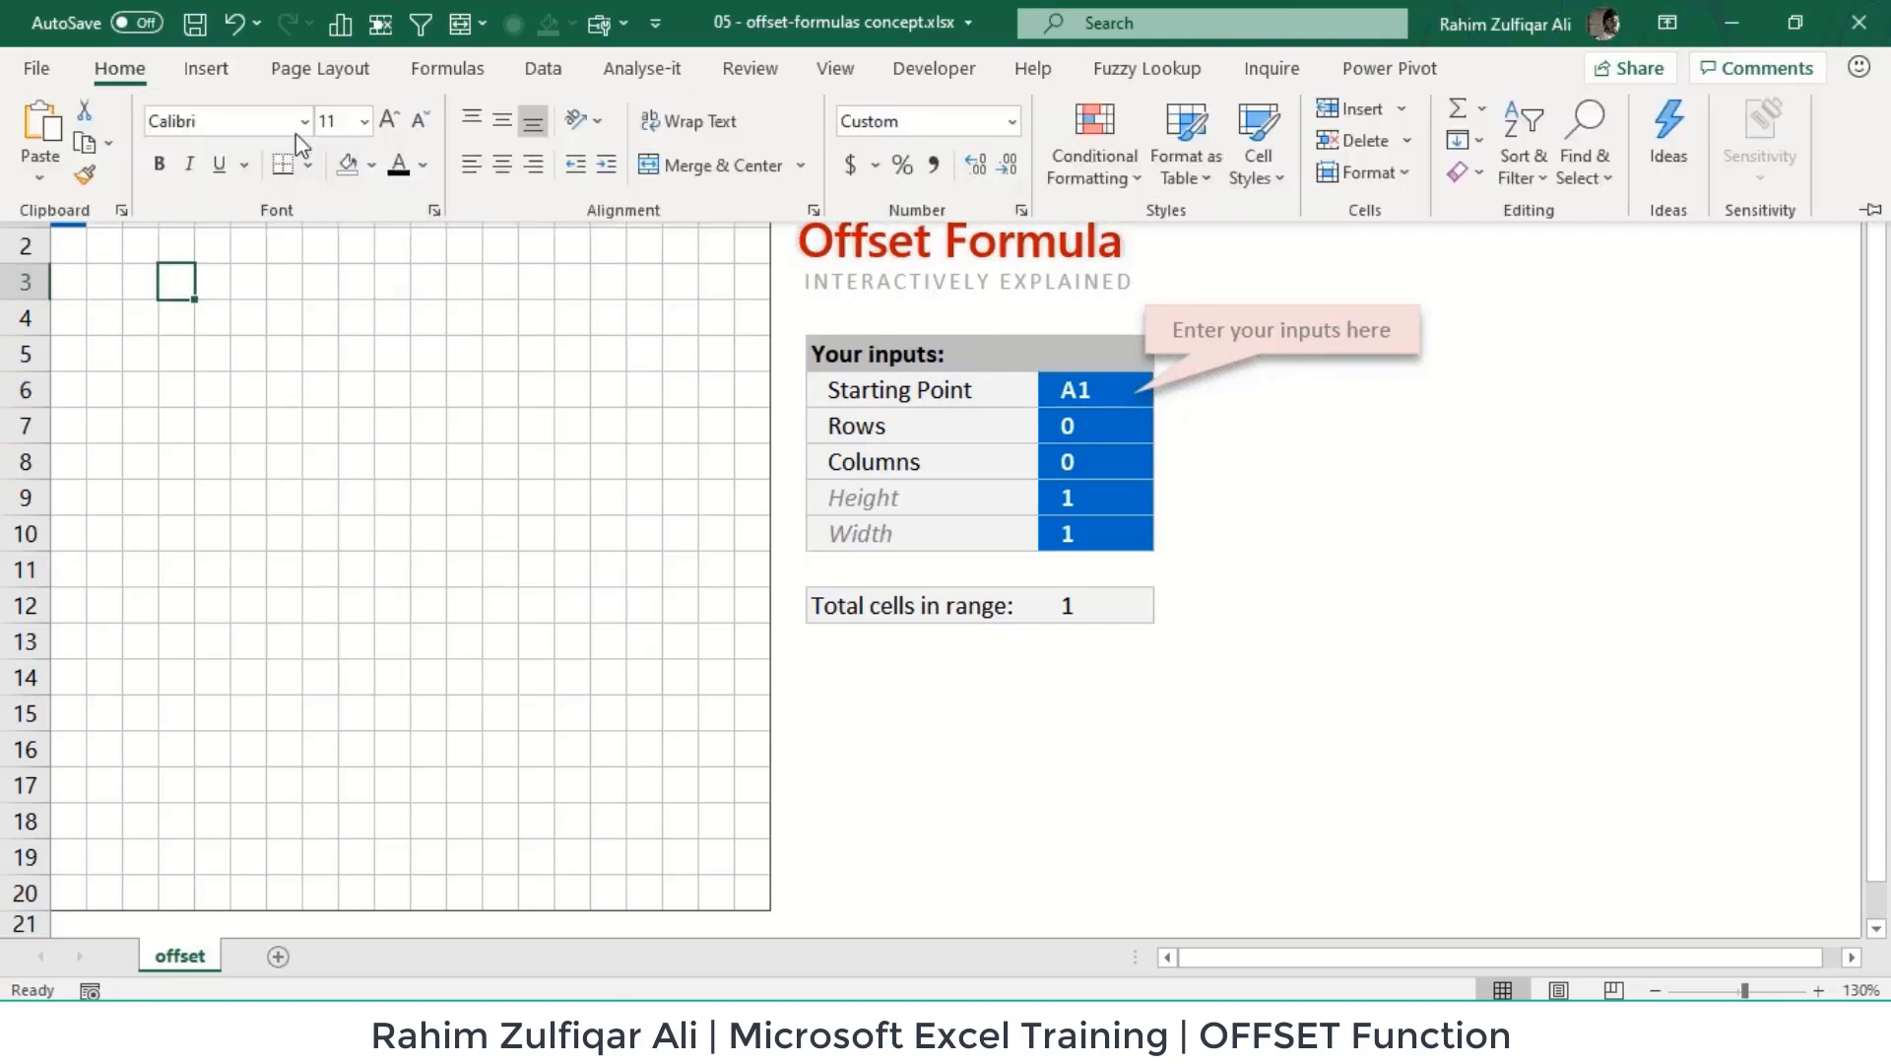
{"action": "left_click", "coordinate": [371, 169]}
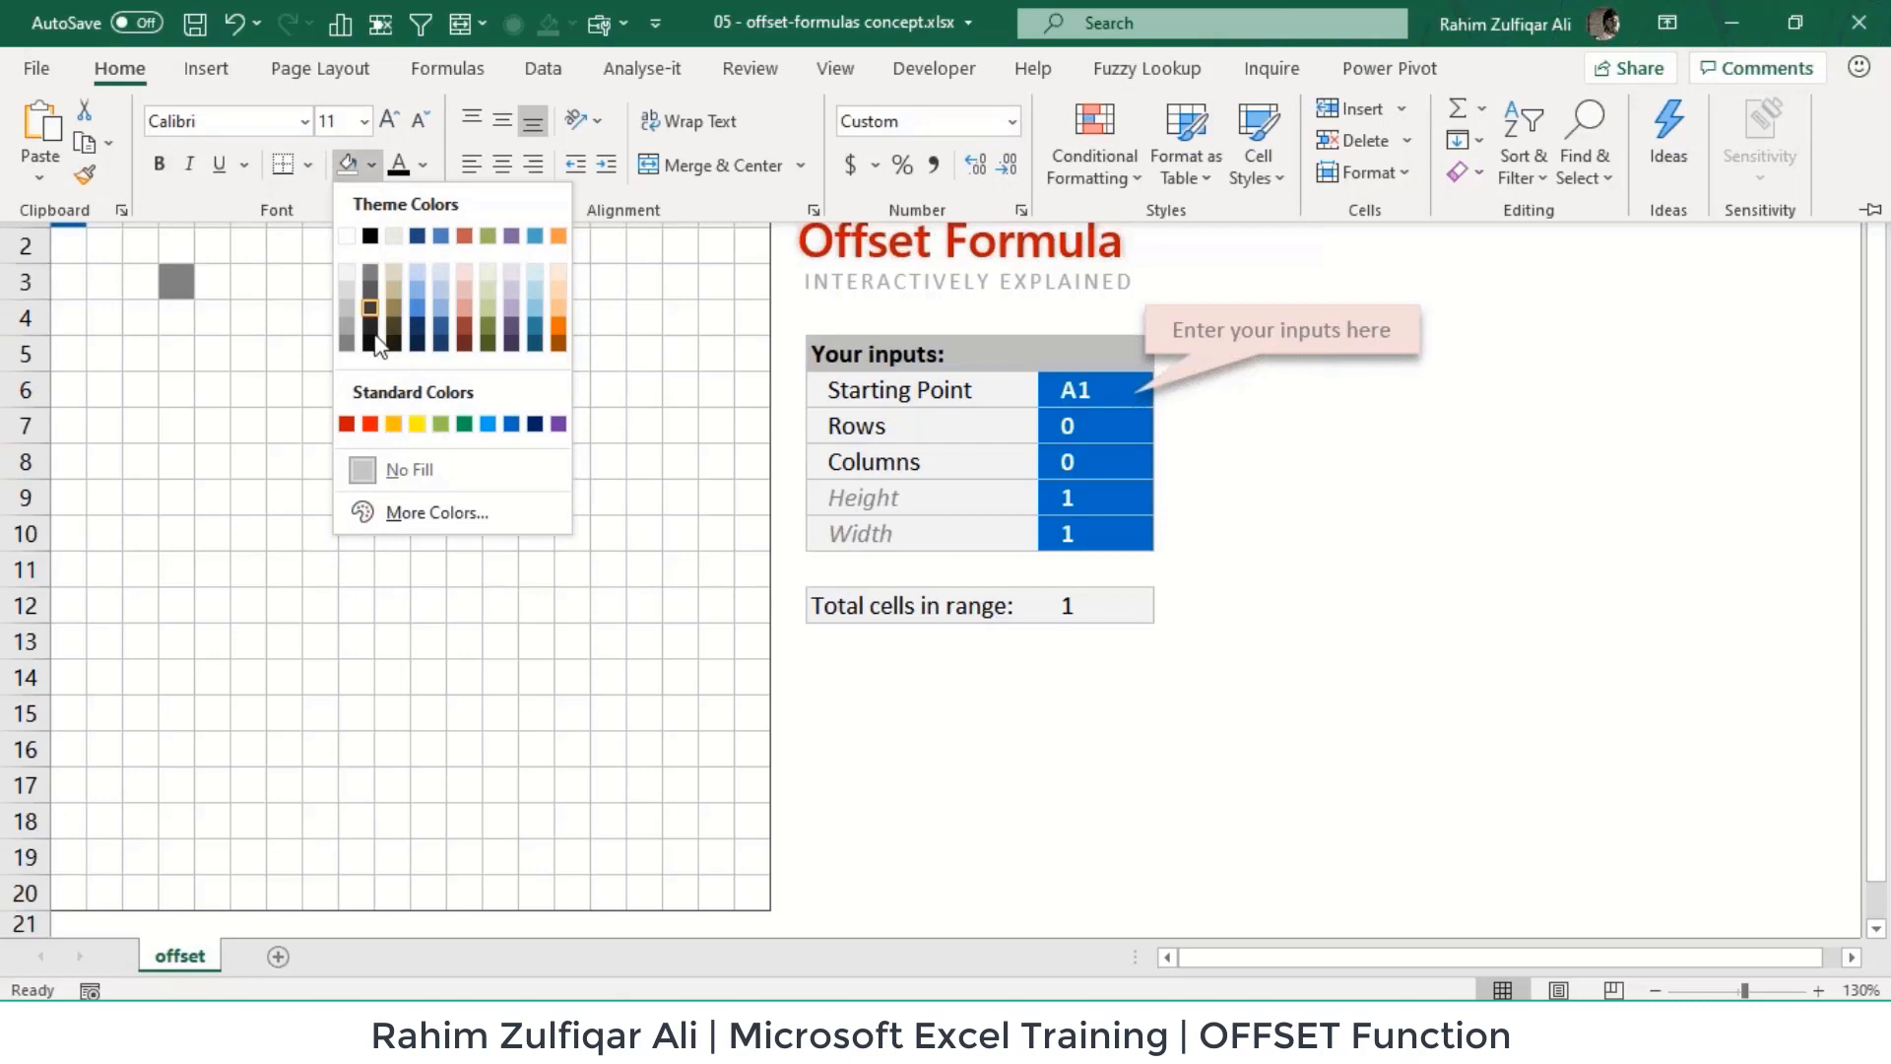
{"action": "left_click", "coordinate": [400, 422]}
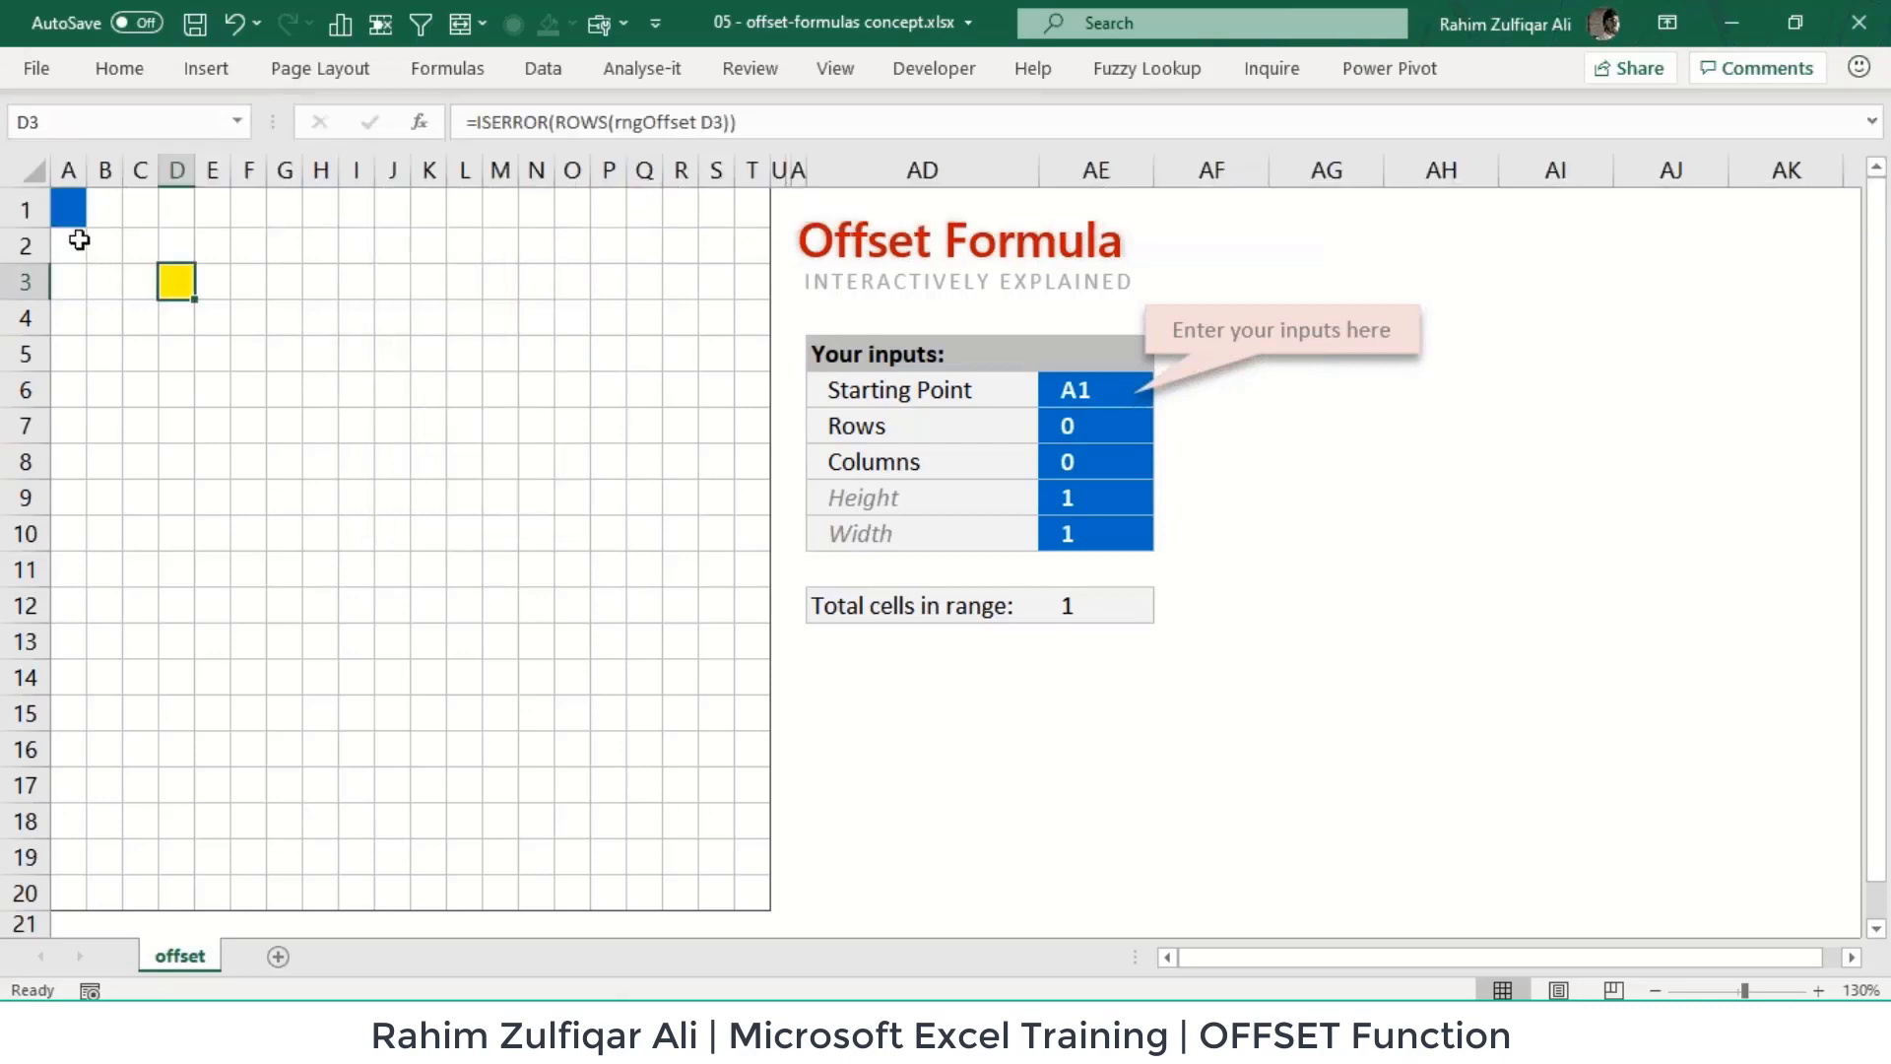
Step: Count the rows from A1 down to the yellow cell's row and set the Rows input to 2
{"action": "left_click", "coordinate": [75, 241]}
{"action": "left_click_drag", "start_coordinate": [76, 240], "coordinate": [69, 283]}
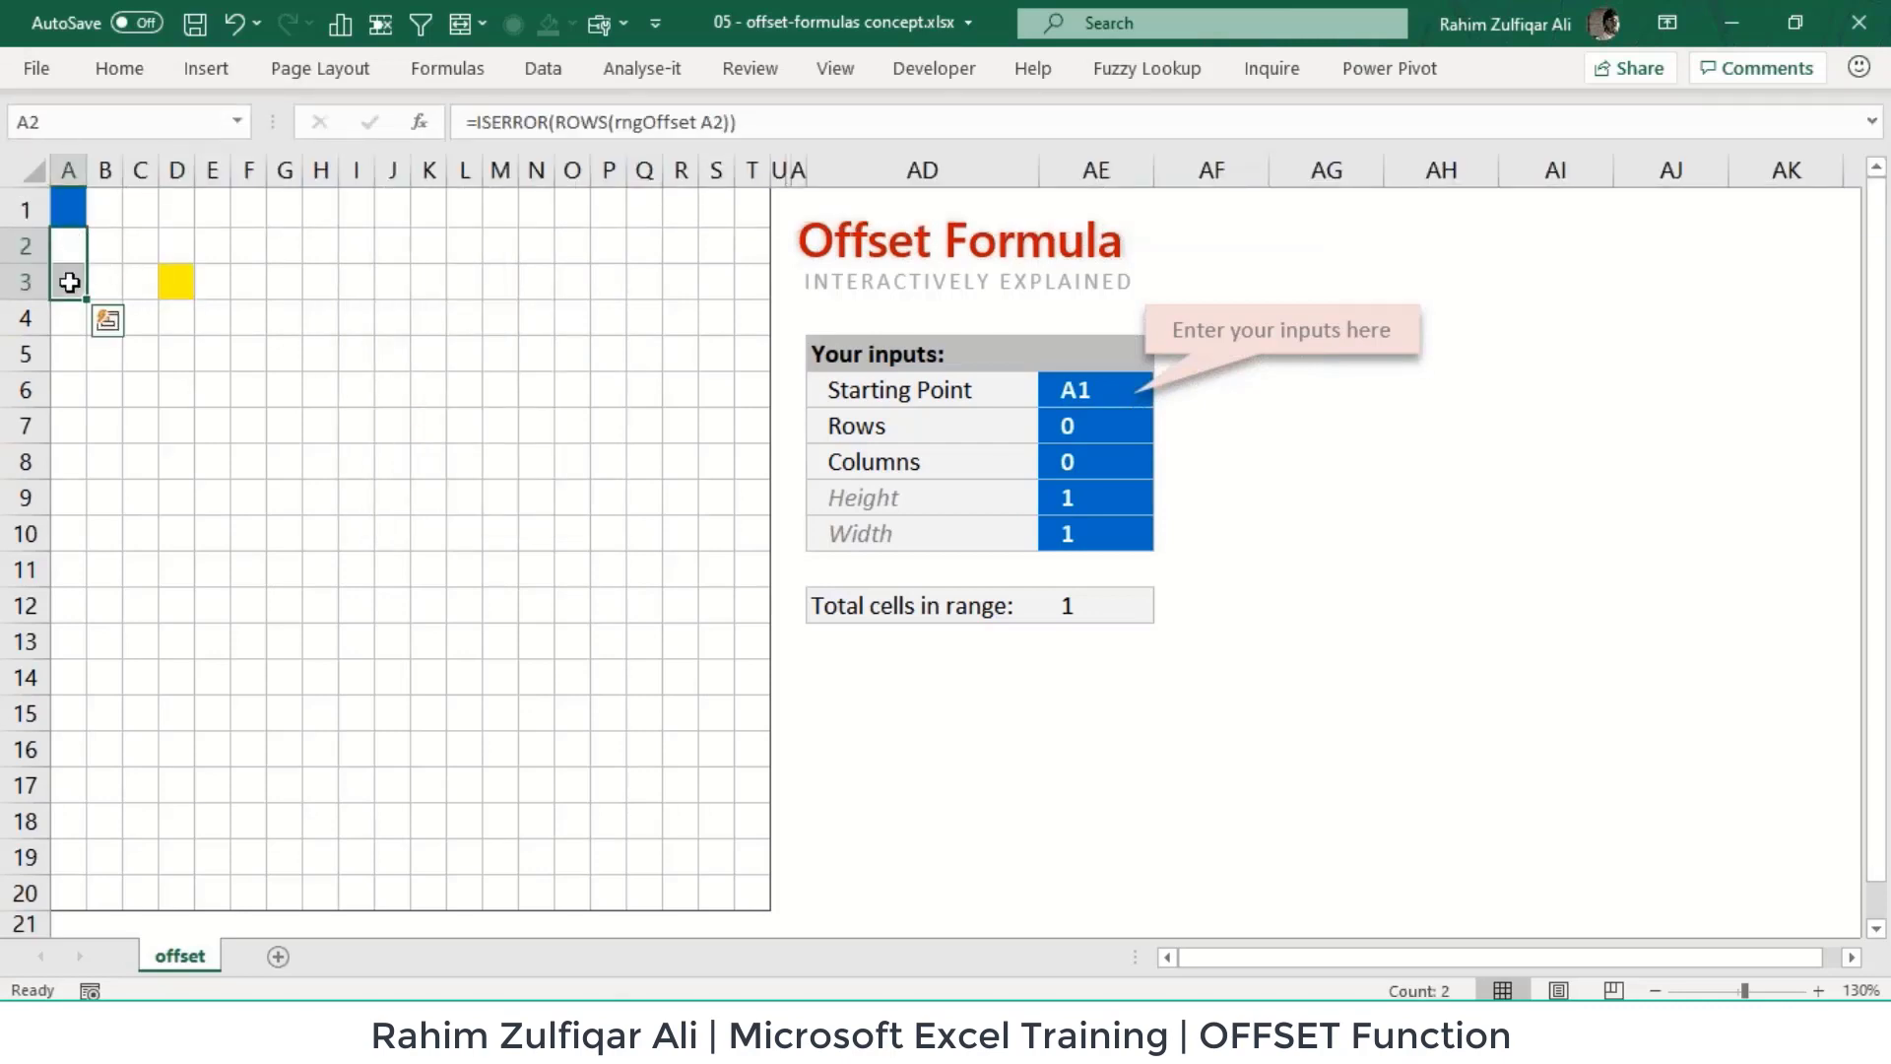
{"action": "left_click", "coordinate": [66, 207]}
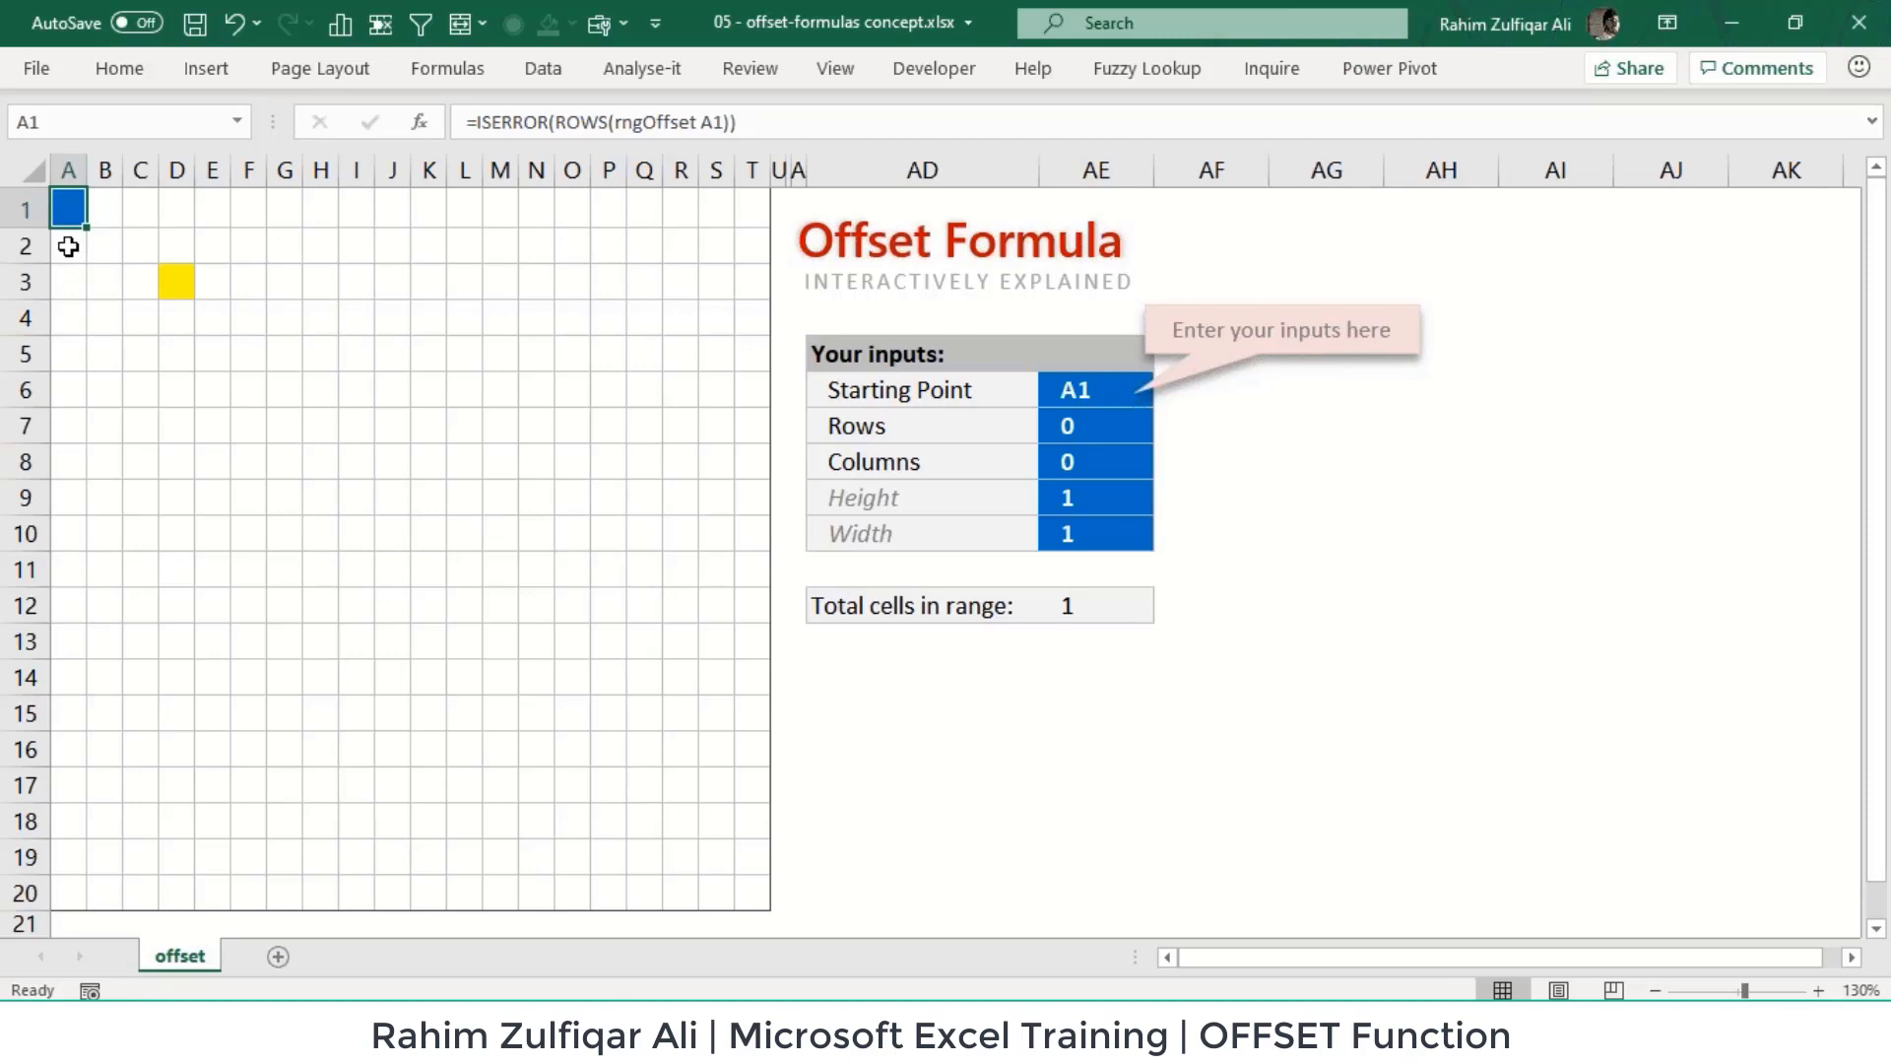
{"action": "mouse_move", "coordinate": [68, 246]}
{"action": "left_mouse_down"}
{"action": "mouse_move", "coordinate": [61, 298]}
{"action": "mouse_move", "coordinate": [71, 245]}
{"action": "mouse_move", "coordinate": [87, 274]}
{"action": "left_mouse_up"}
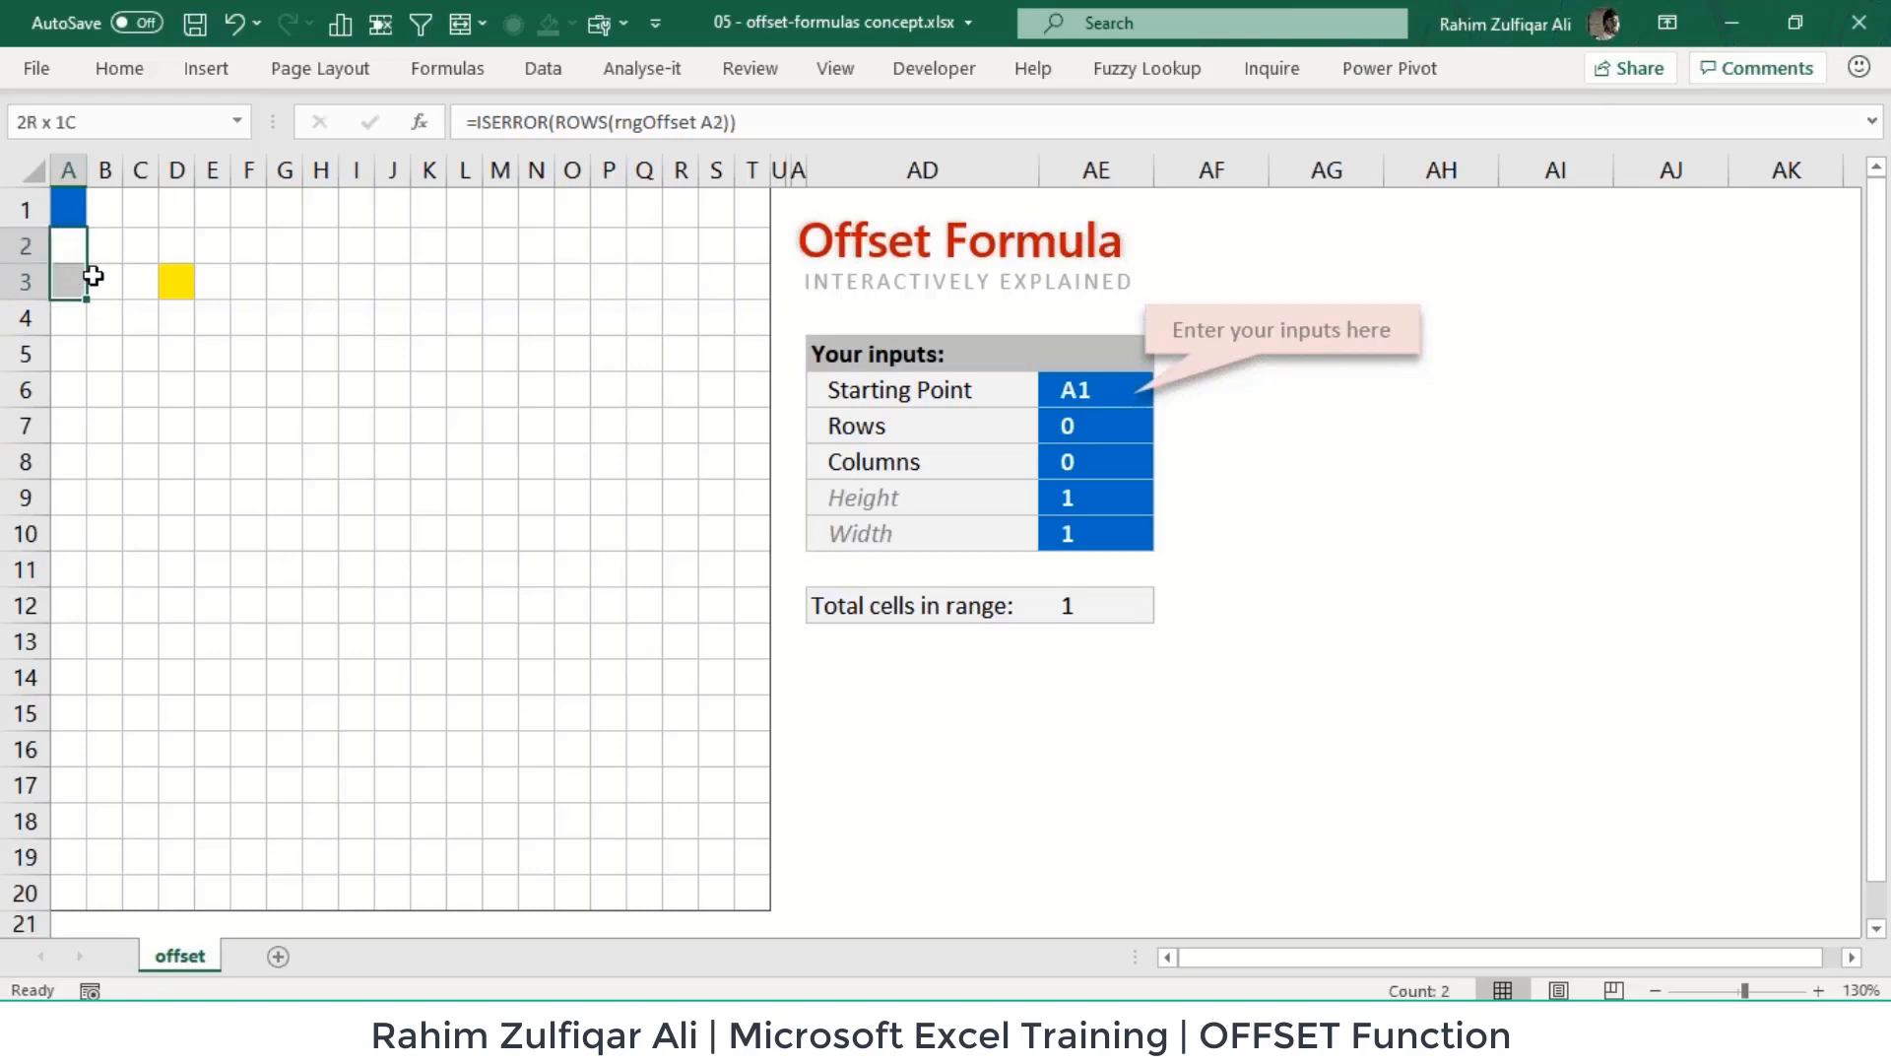
{"action": "left_click", "coordinate": [1117, 421]}
{"action": "type", "text": "2"}
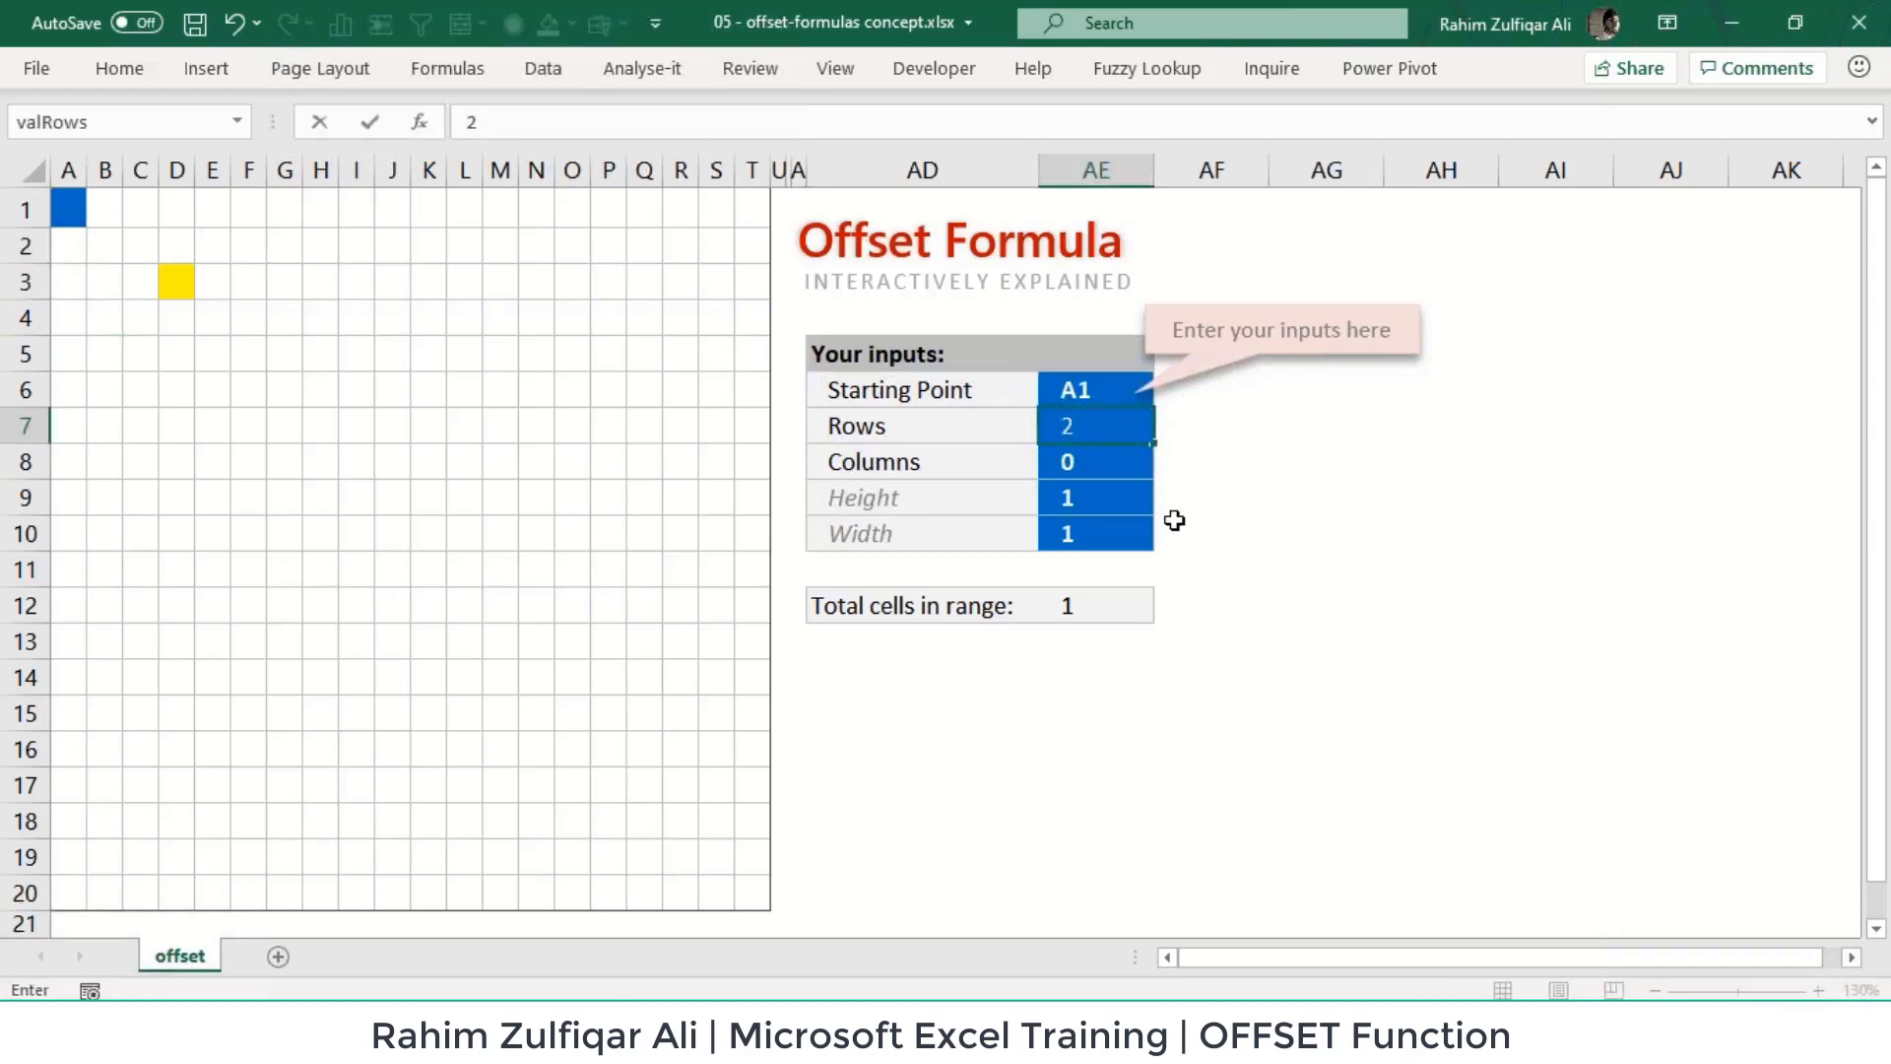
{"action": "key", "text": "Return"}
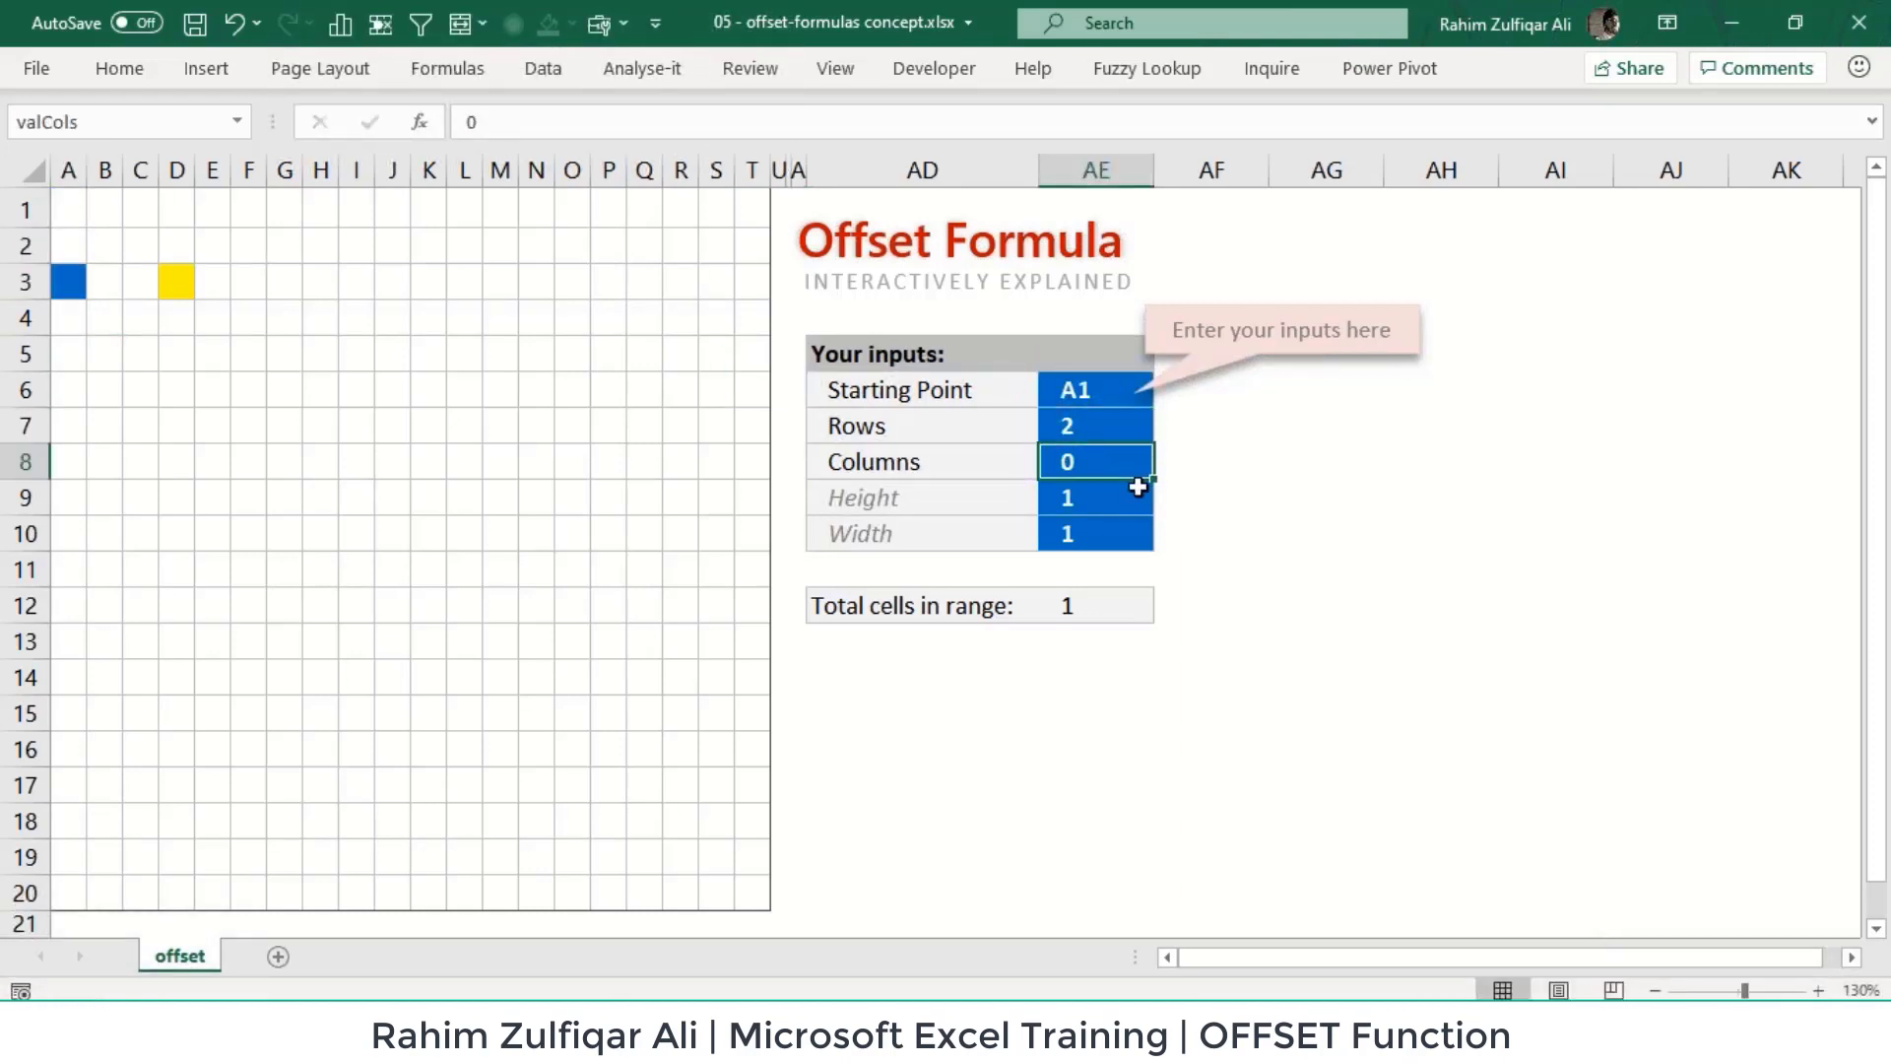
Step: Count the columns from A3 across to the yellow cell and set the Columns input to 3
{"action": "left_click", "coordinate": [1088, 433]}
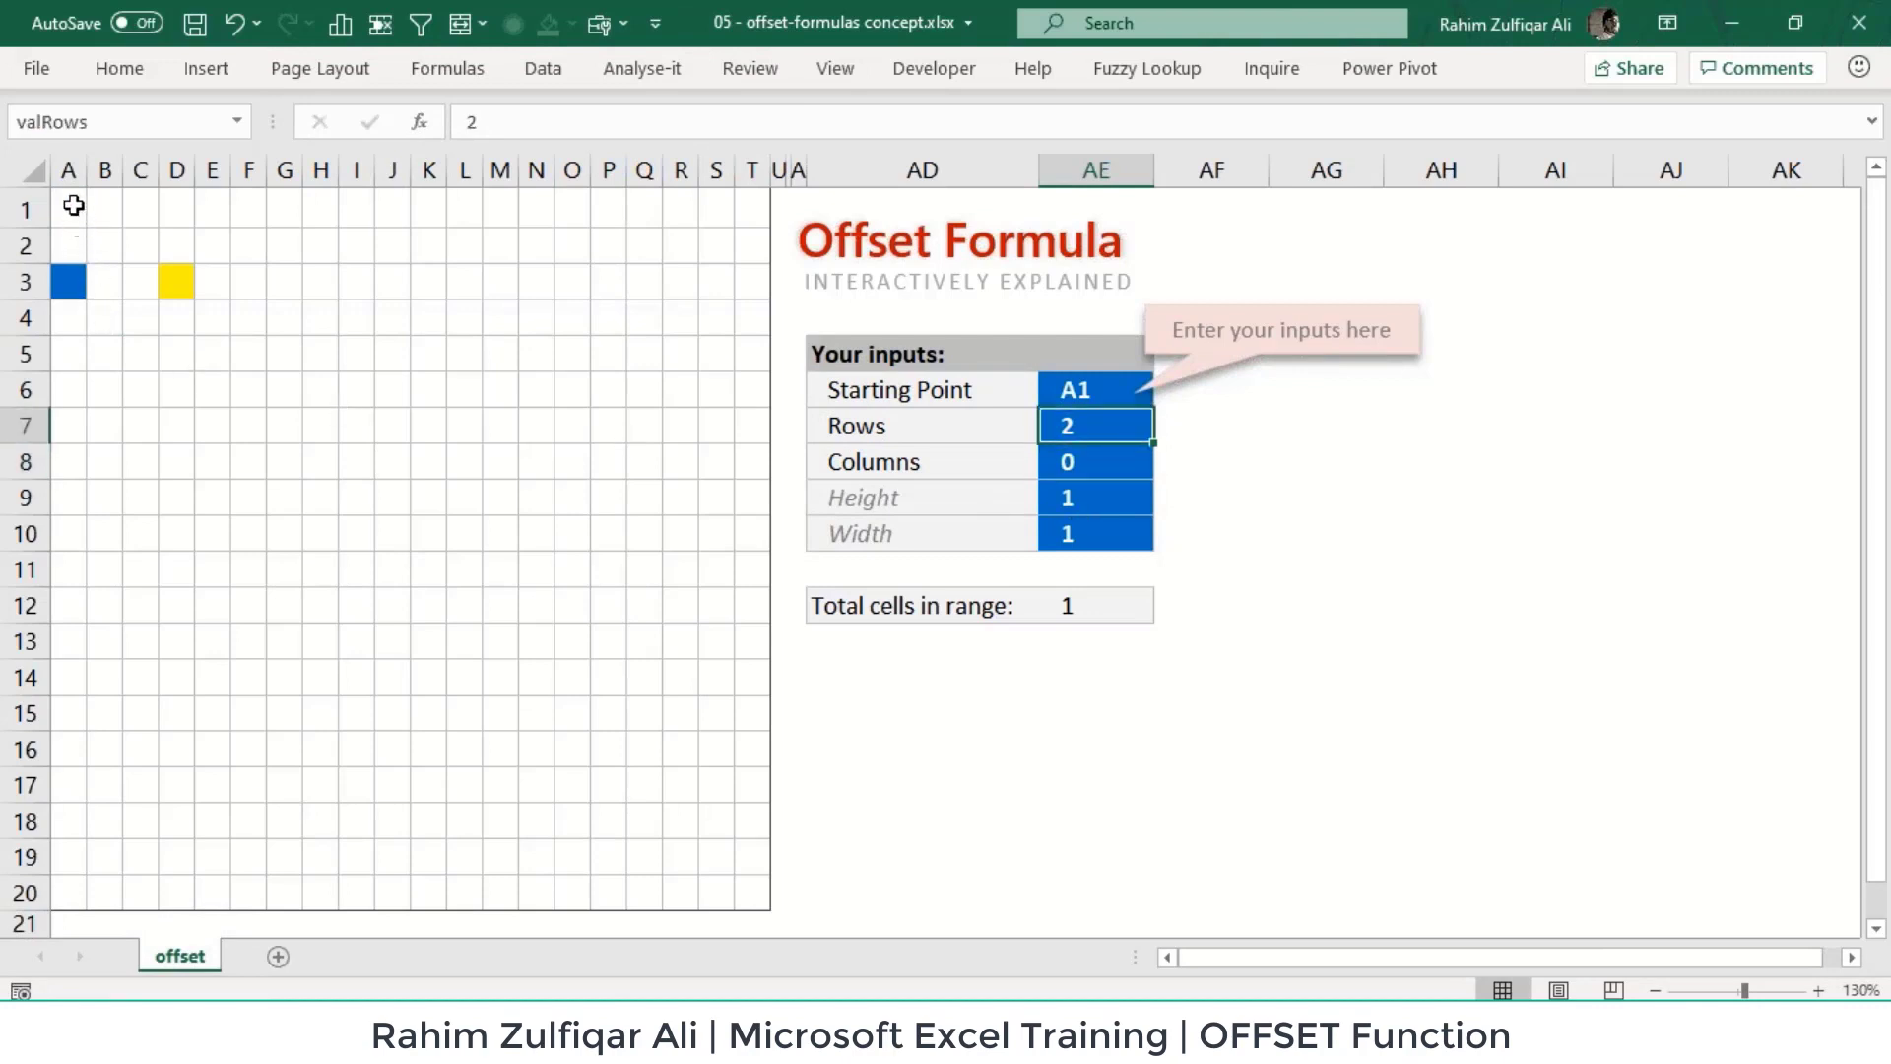
{"action": "left_click", "coordinate": [65, 283]}
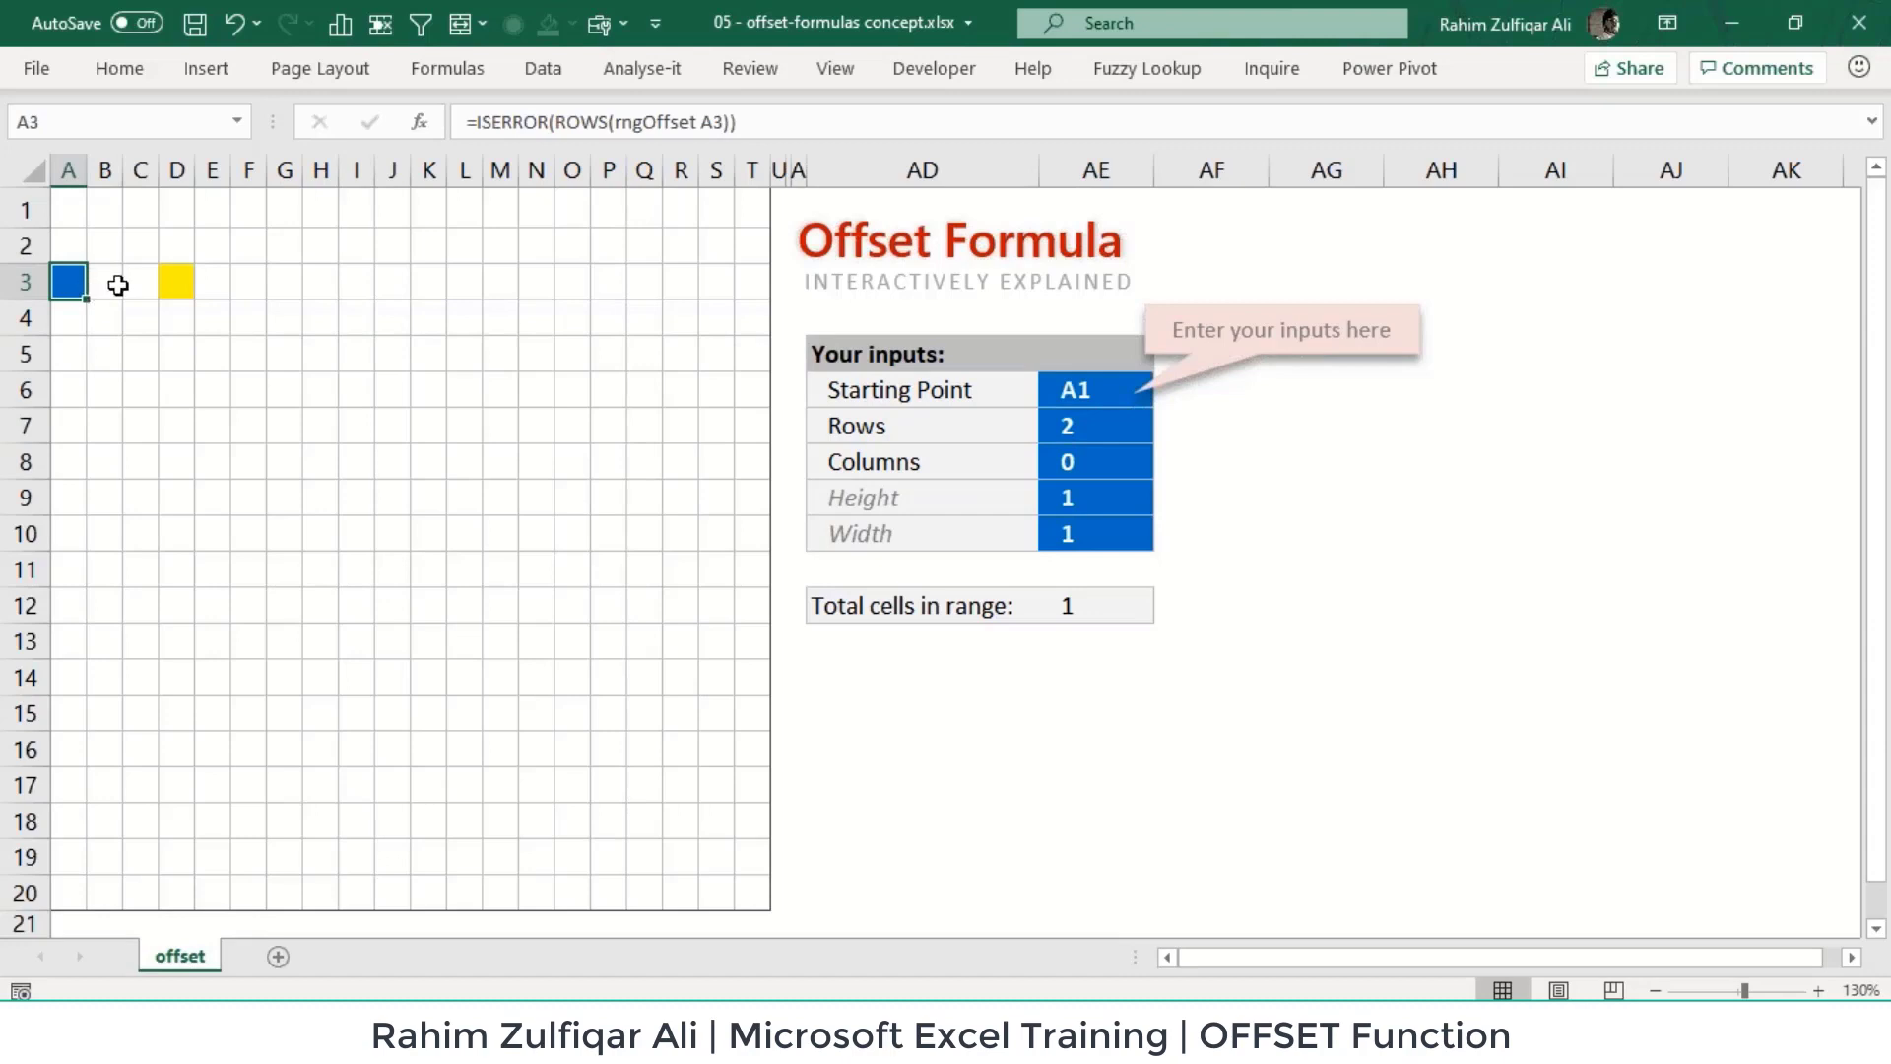
{"action": "left_click", "coordinate": [108, 284]}
{"action": "left_click", "coordinate": [139, 283]}
{"action": "left_click", "coordinate": [173, 283]}
{"action": "left_click", "coordinate": [1108, 459]}
{"action": "type", "text": "3"}
{"action": "key", "text": "Return"}
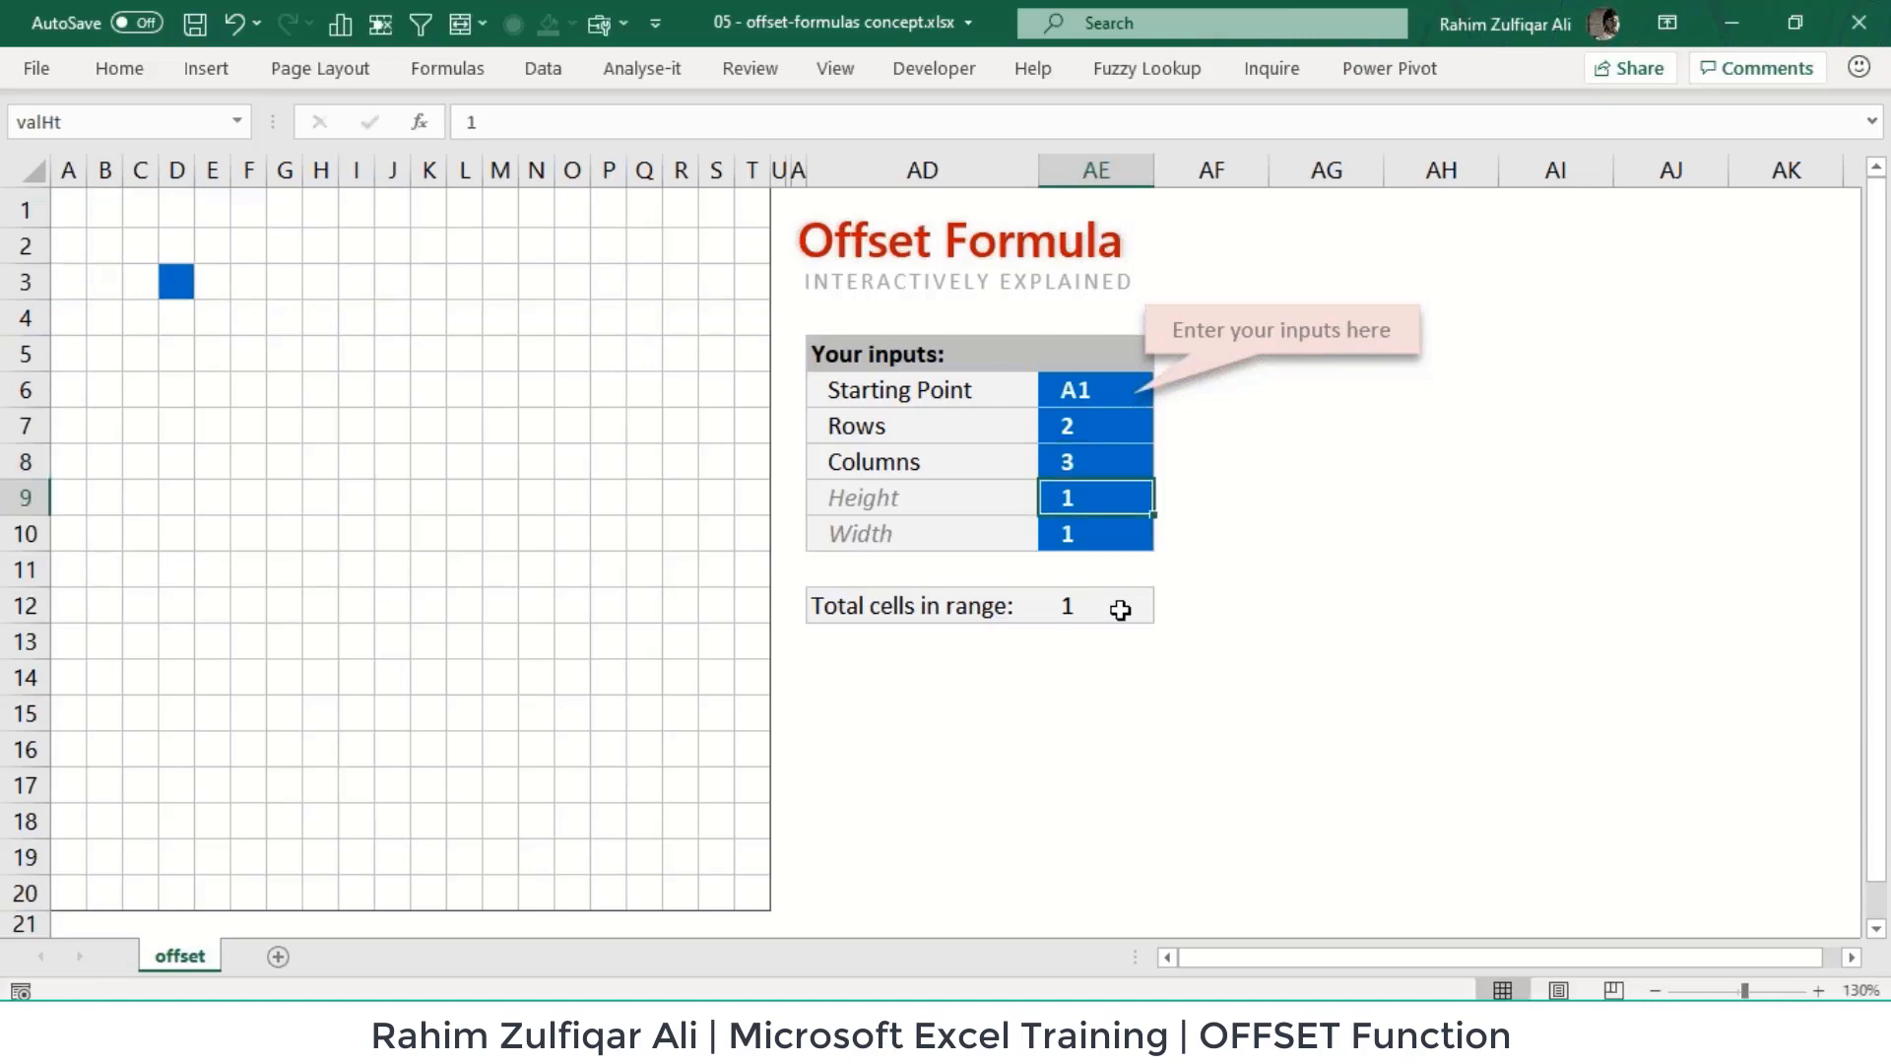
Step: Review the Starting Point, Rows and Columns inputs that determine the highlighted cell in the grid
{"action": "left_click", "coordinate": [1069, 390]}
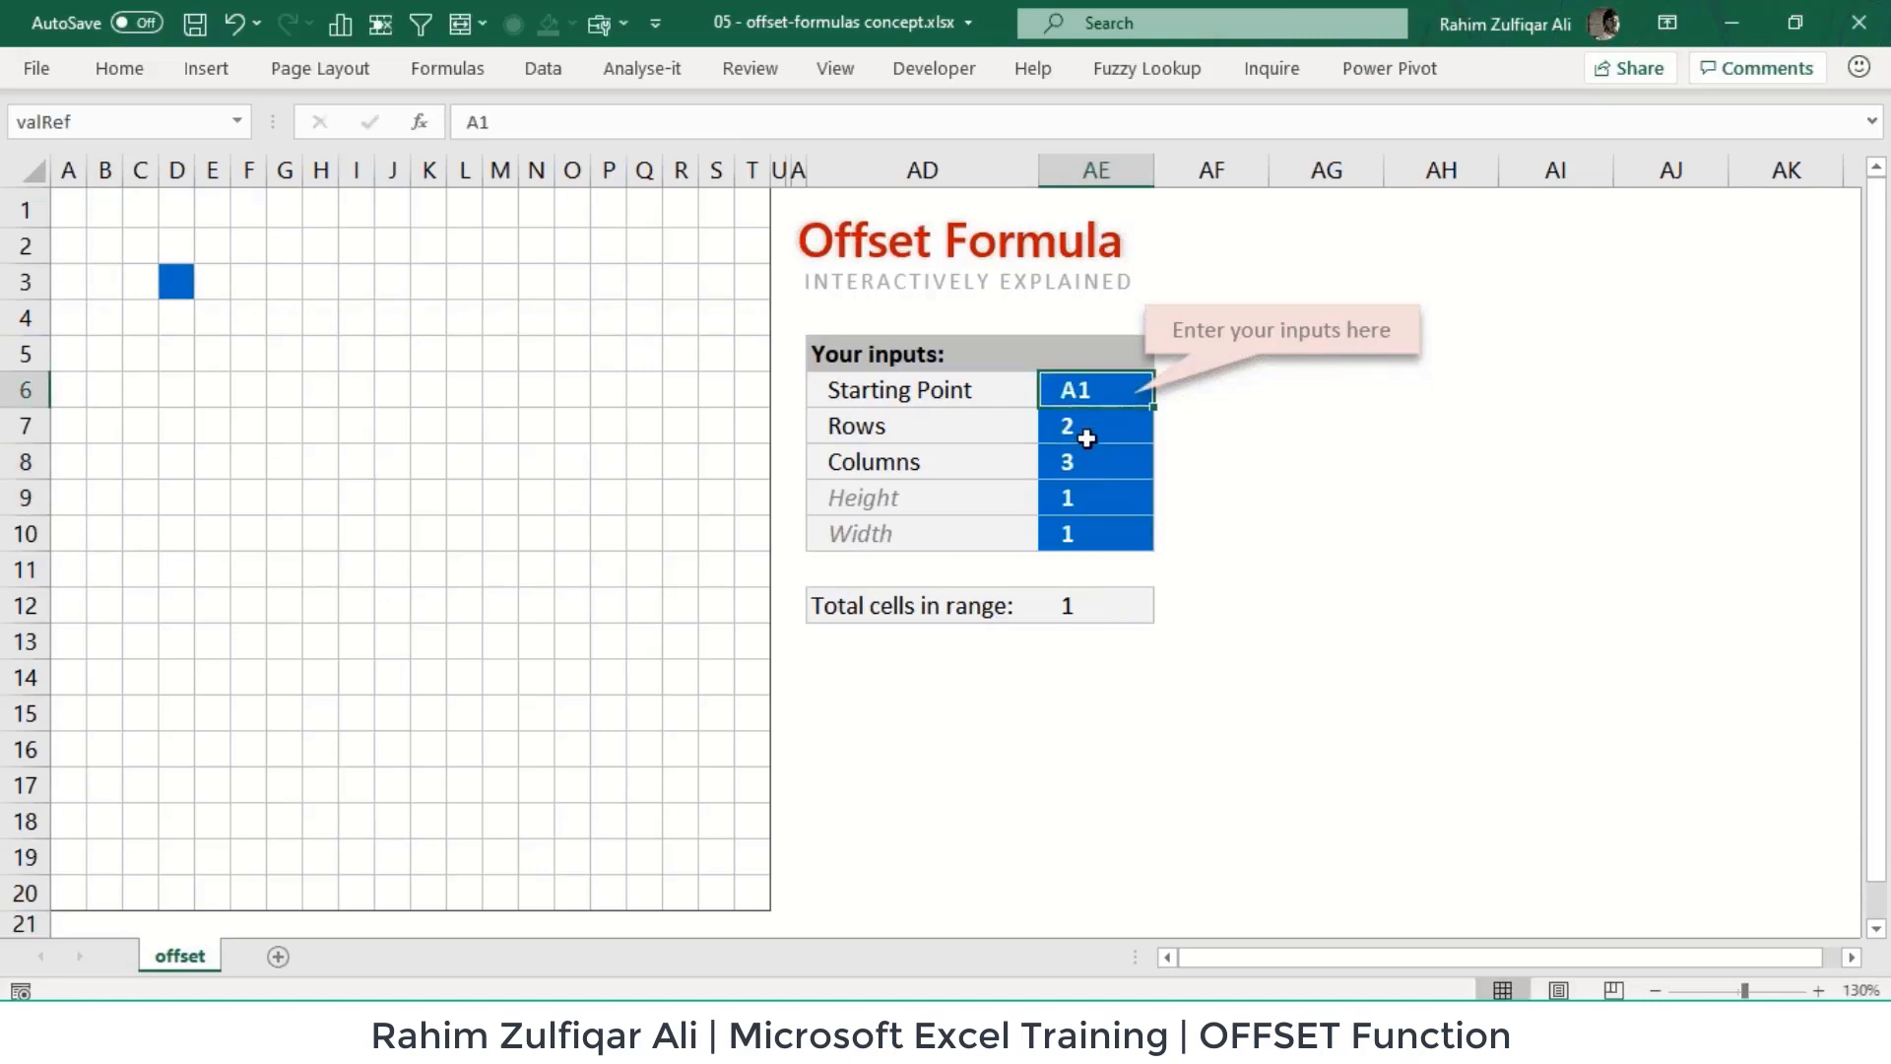
{"action": "left_click", "coordinate": [1089, 430]}
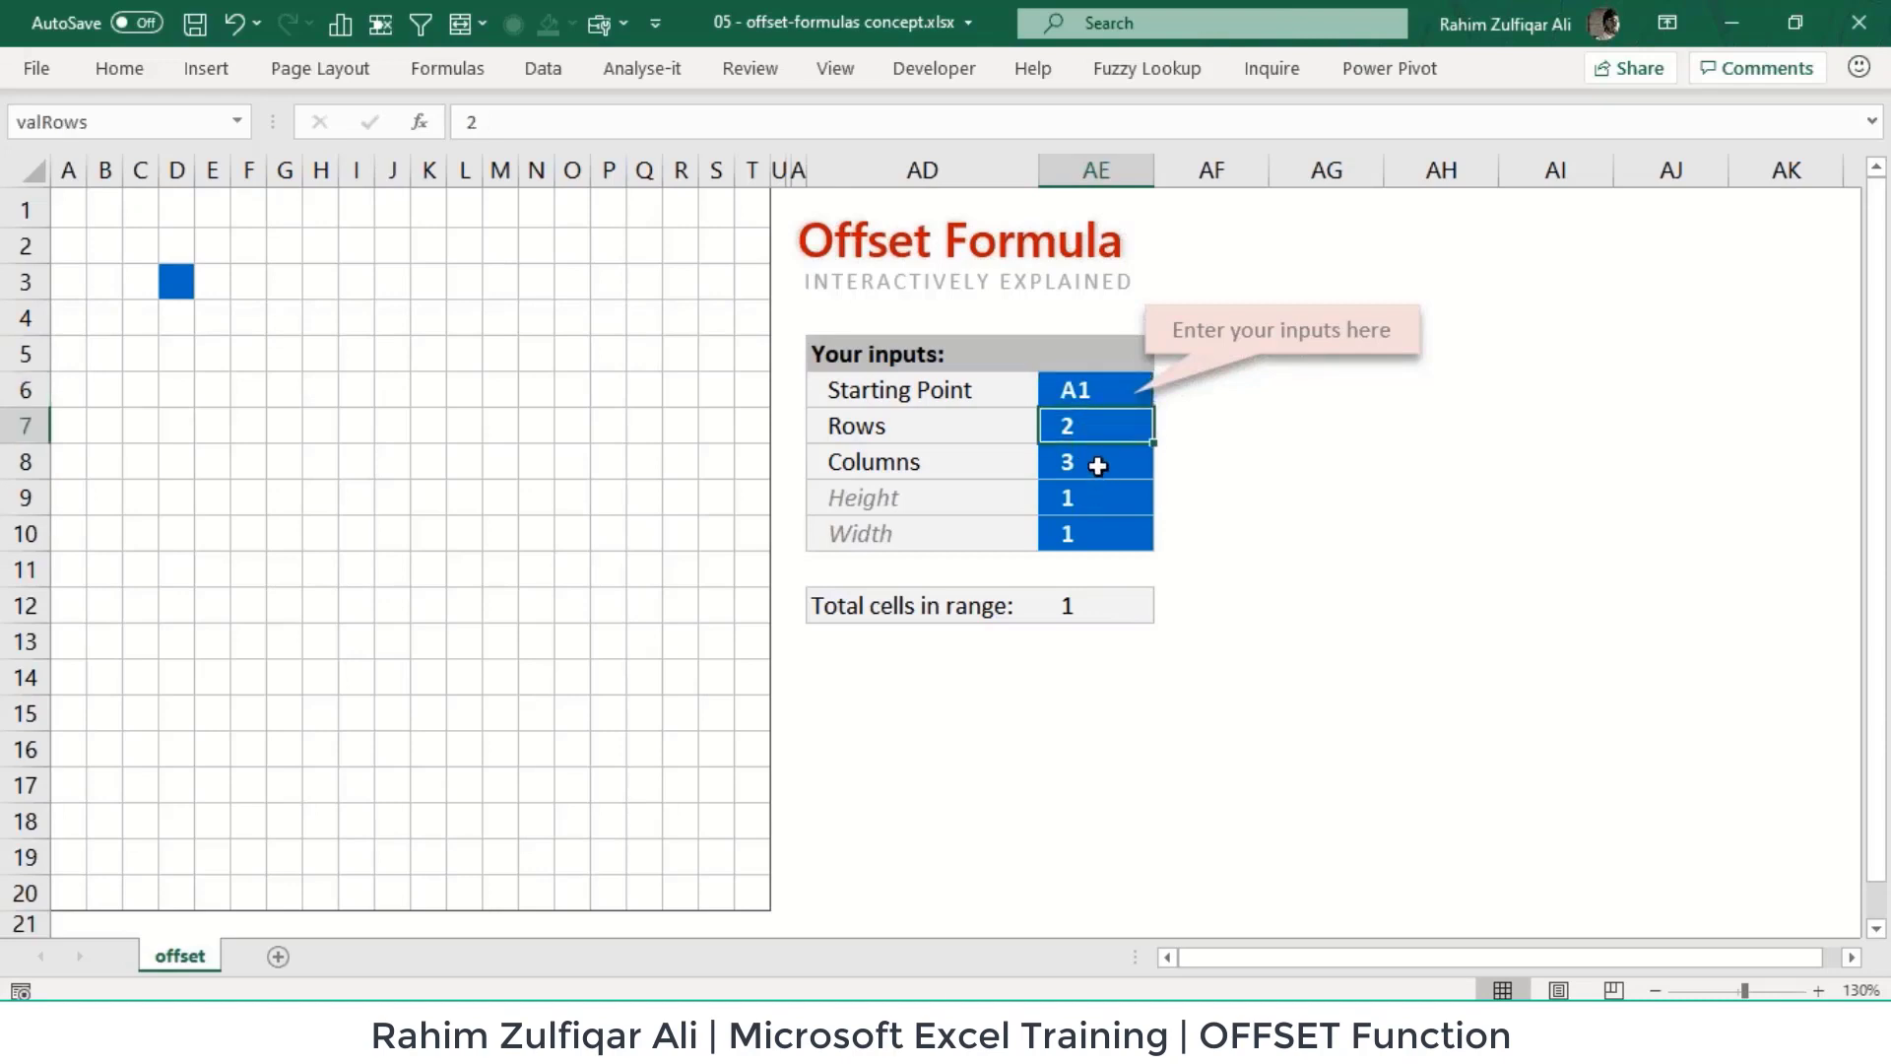
{"action": "left_click", "coordinate": [1093, 465]}
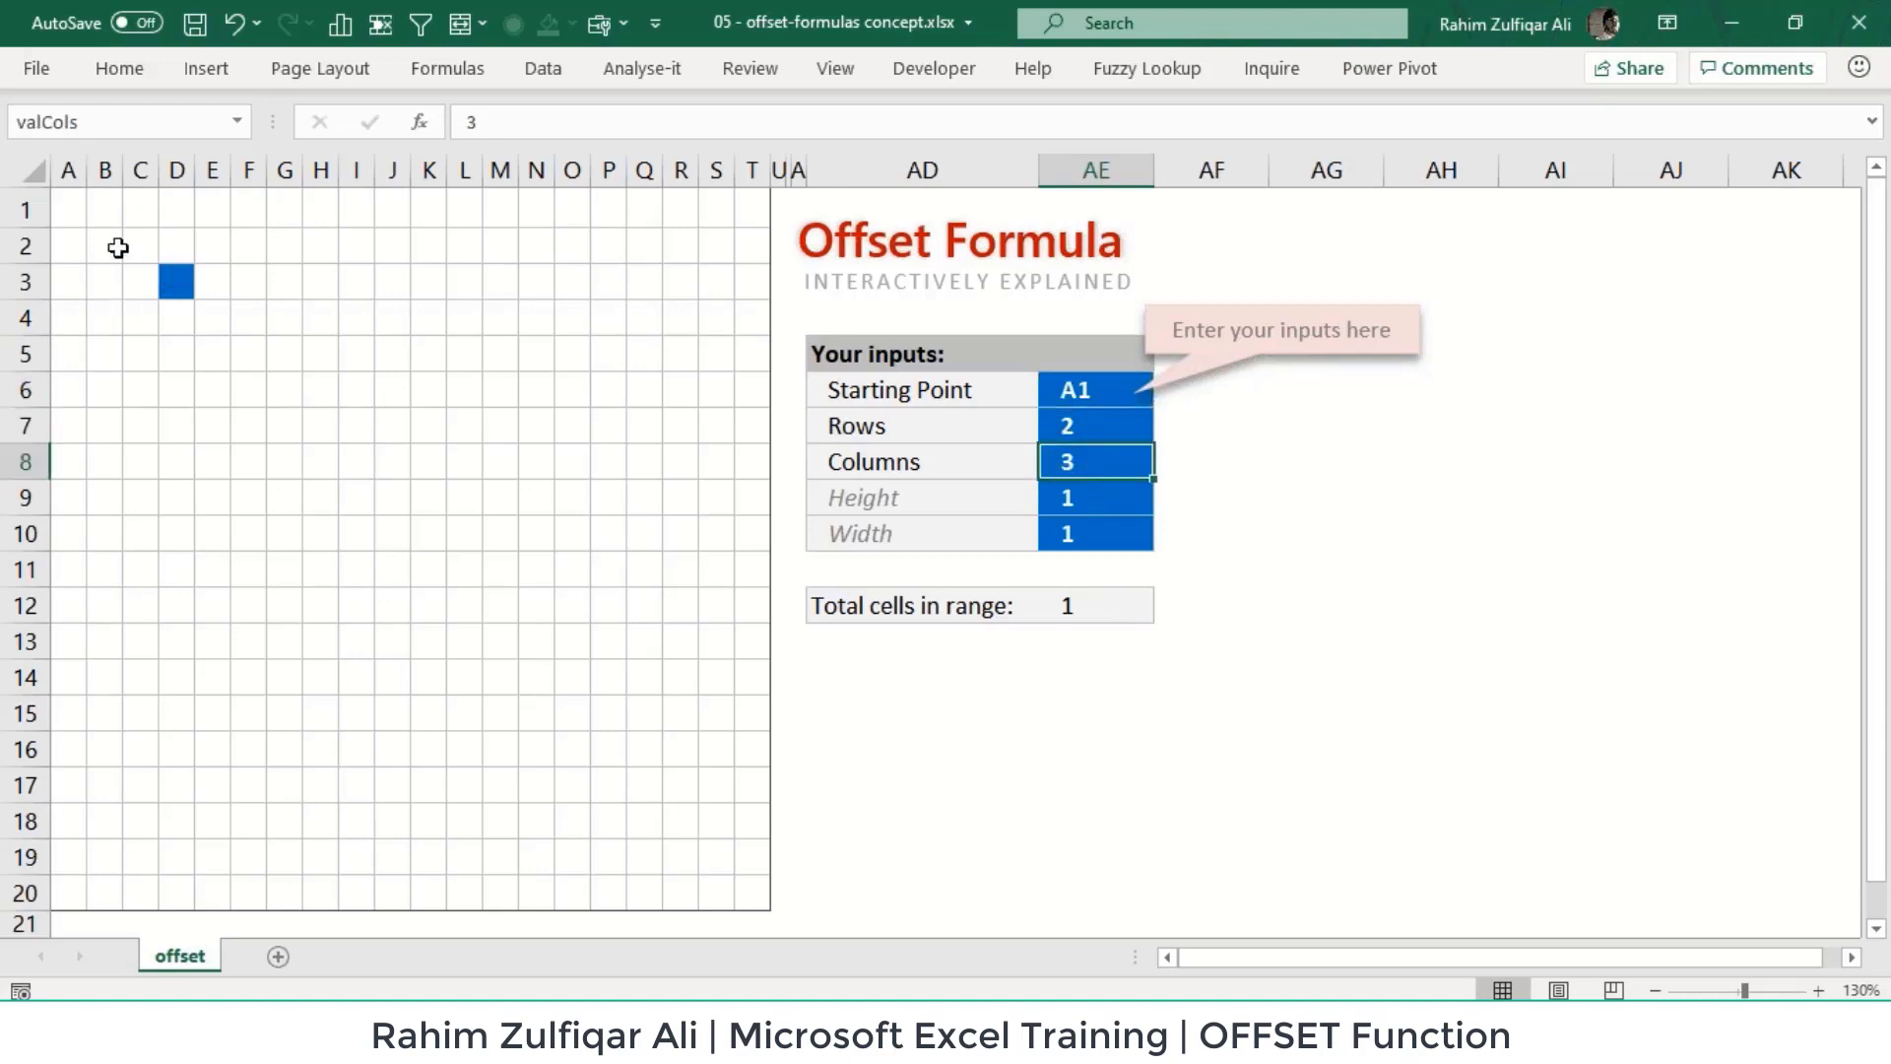
Step: Set both the Height and Width inputs to 3 to extend the offset range starting at D3
{"action": "left_click", "coordinate": [75, 209]}
{"action": "left_click", "coordinate": [175, 275]}
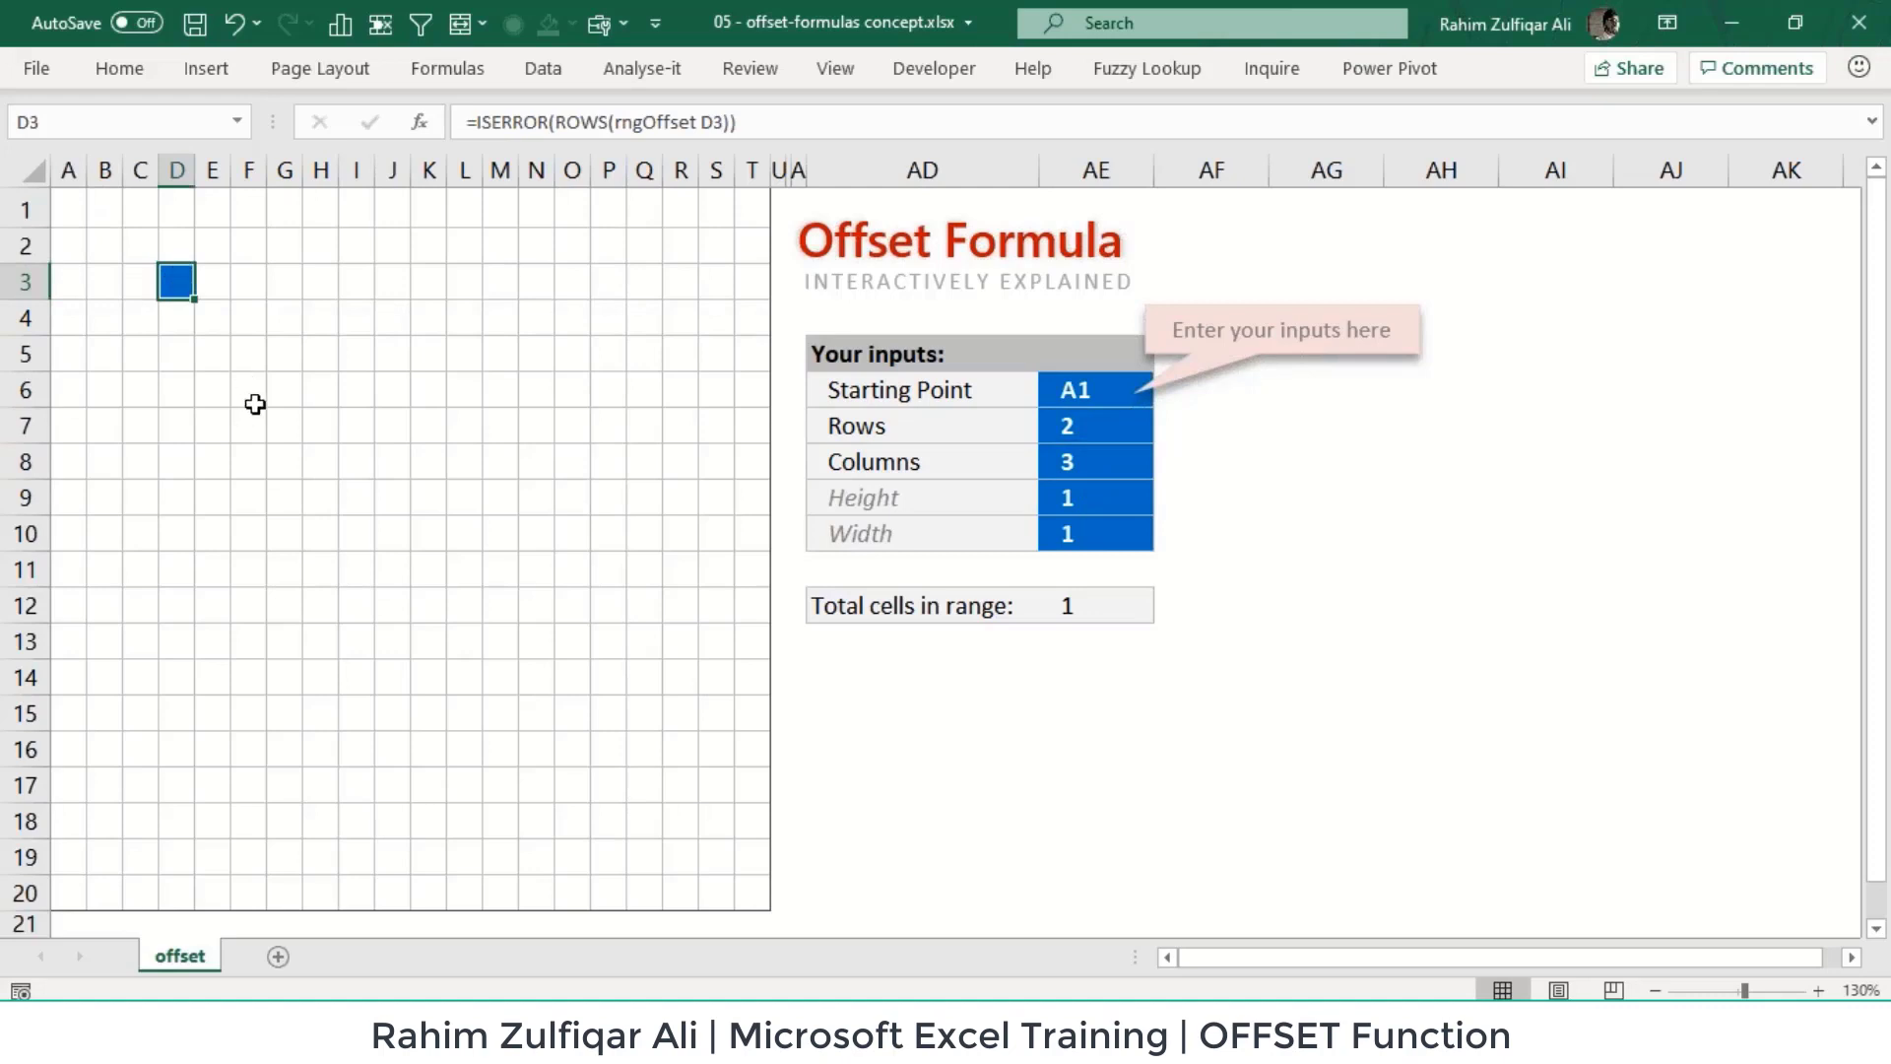
{"action": "left_click", "coordinate": [1064, 497]}
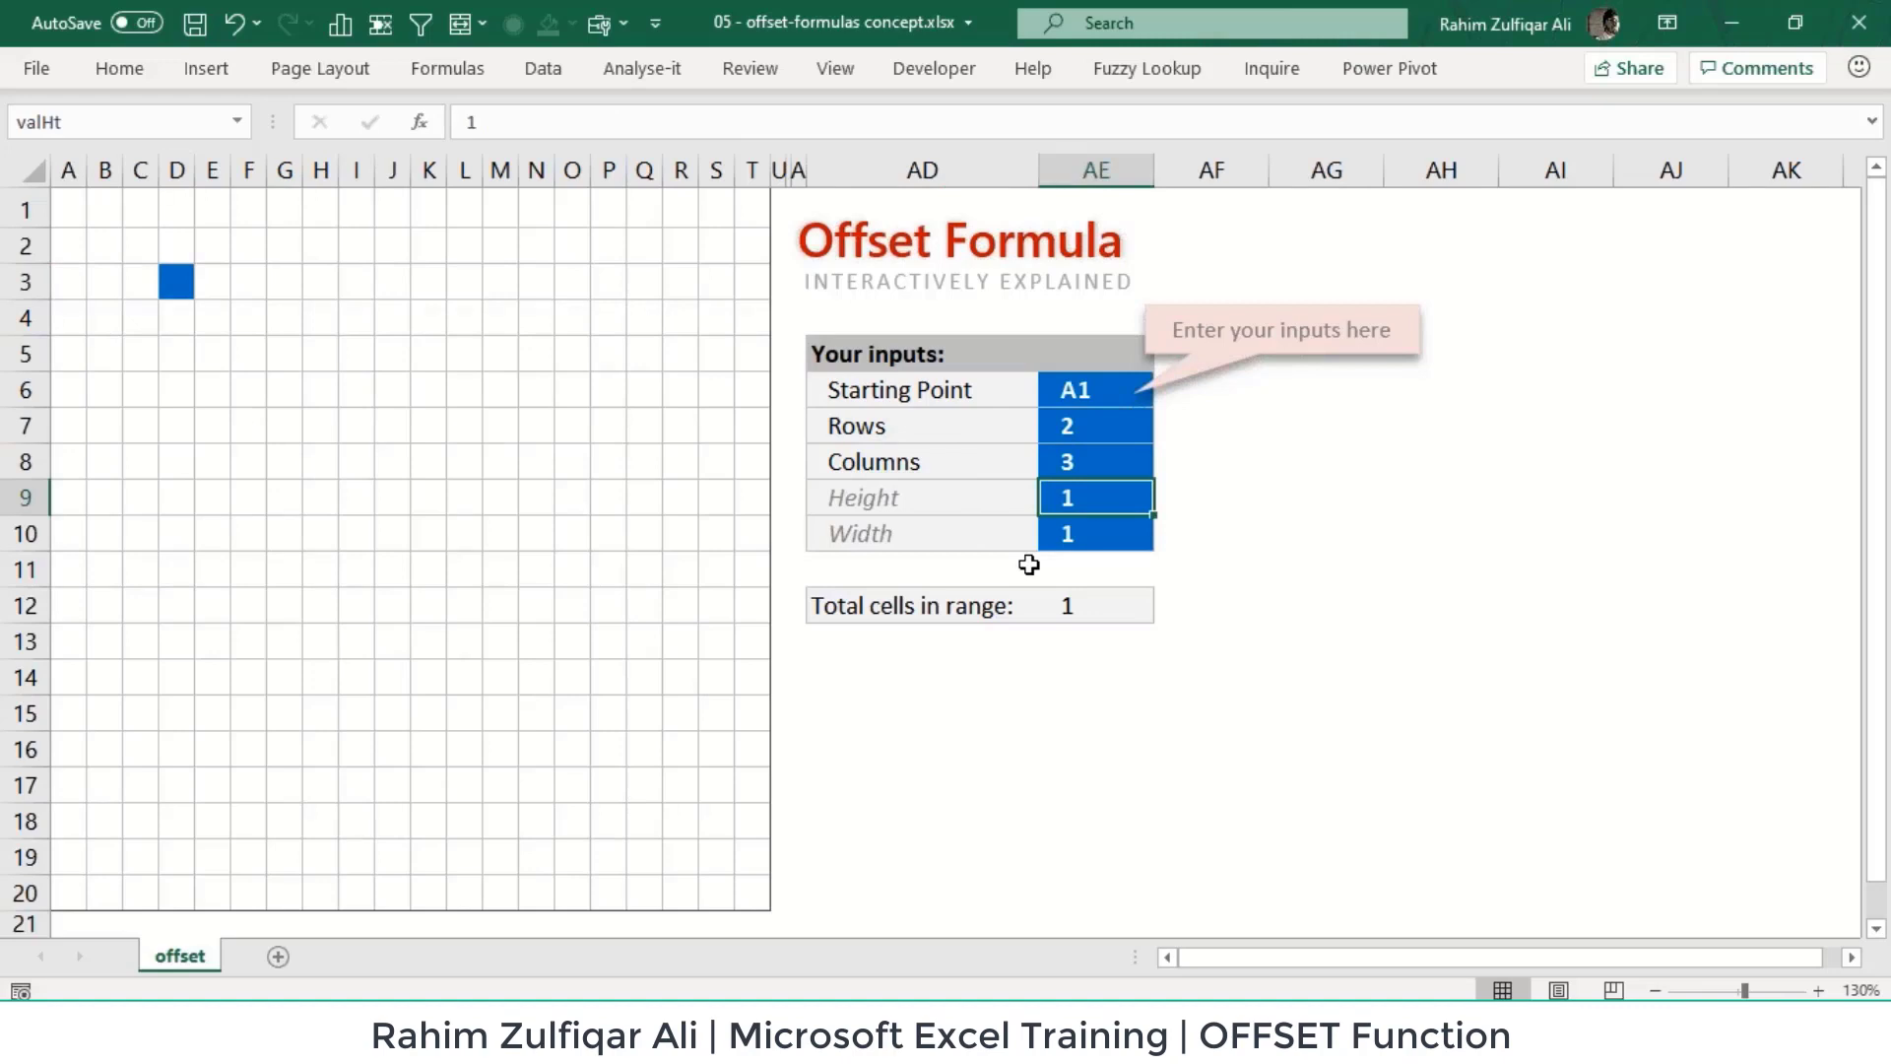
{"action": "type", "text": "3"}
{"action": "key", "text": "Return"}
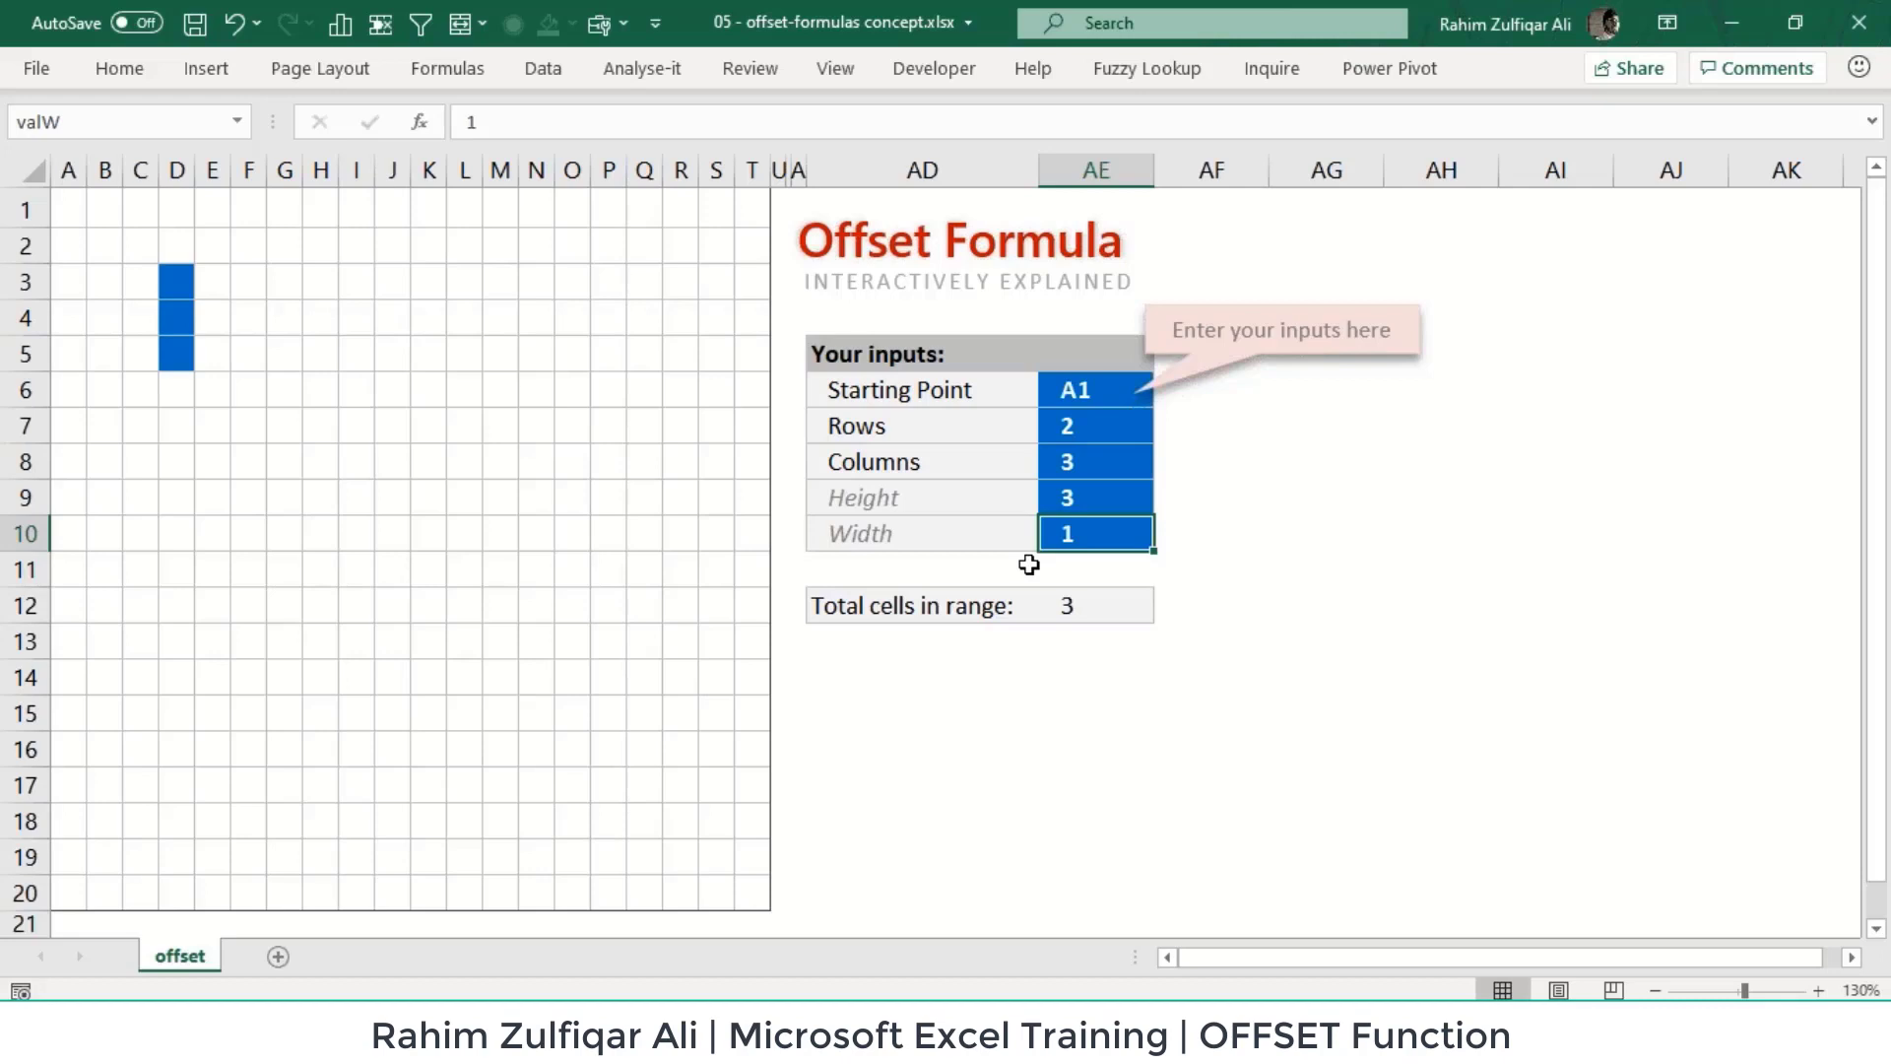
{"action": "type", "text": "3"}
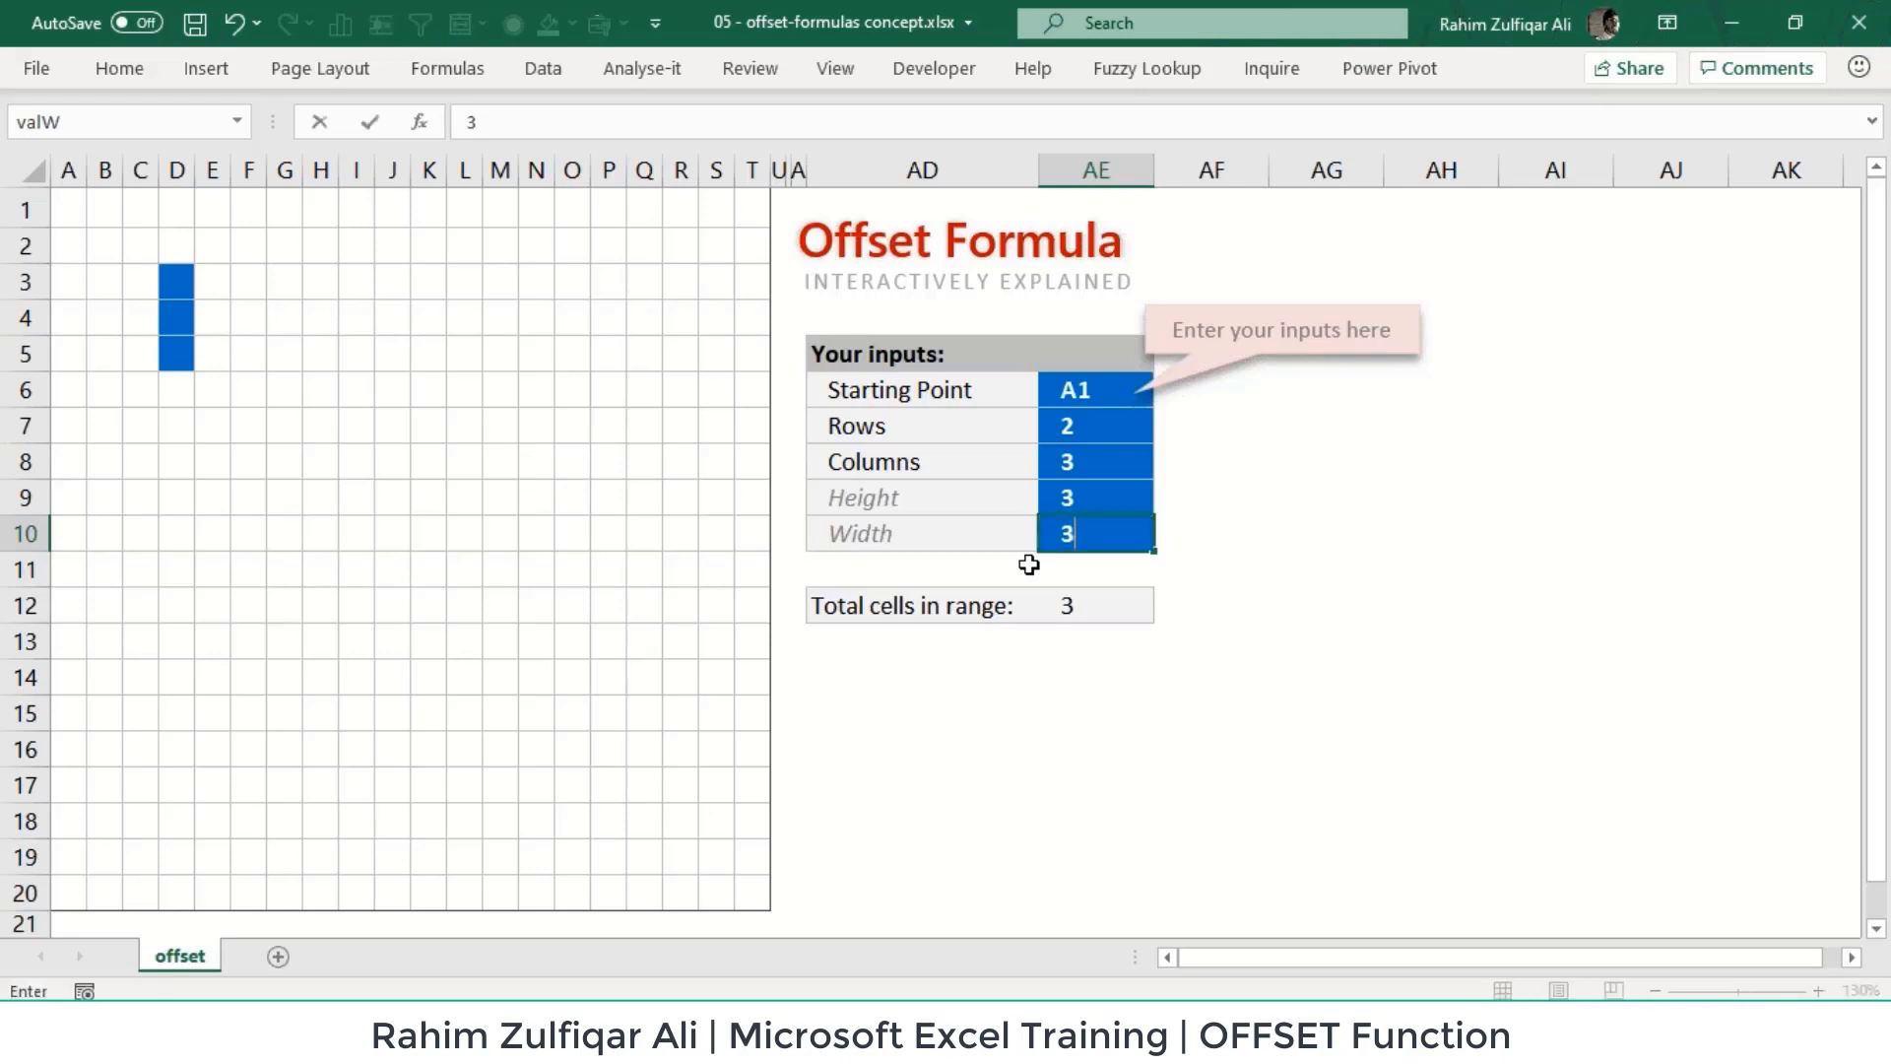
{"action": "key", "text": "Return"}
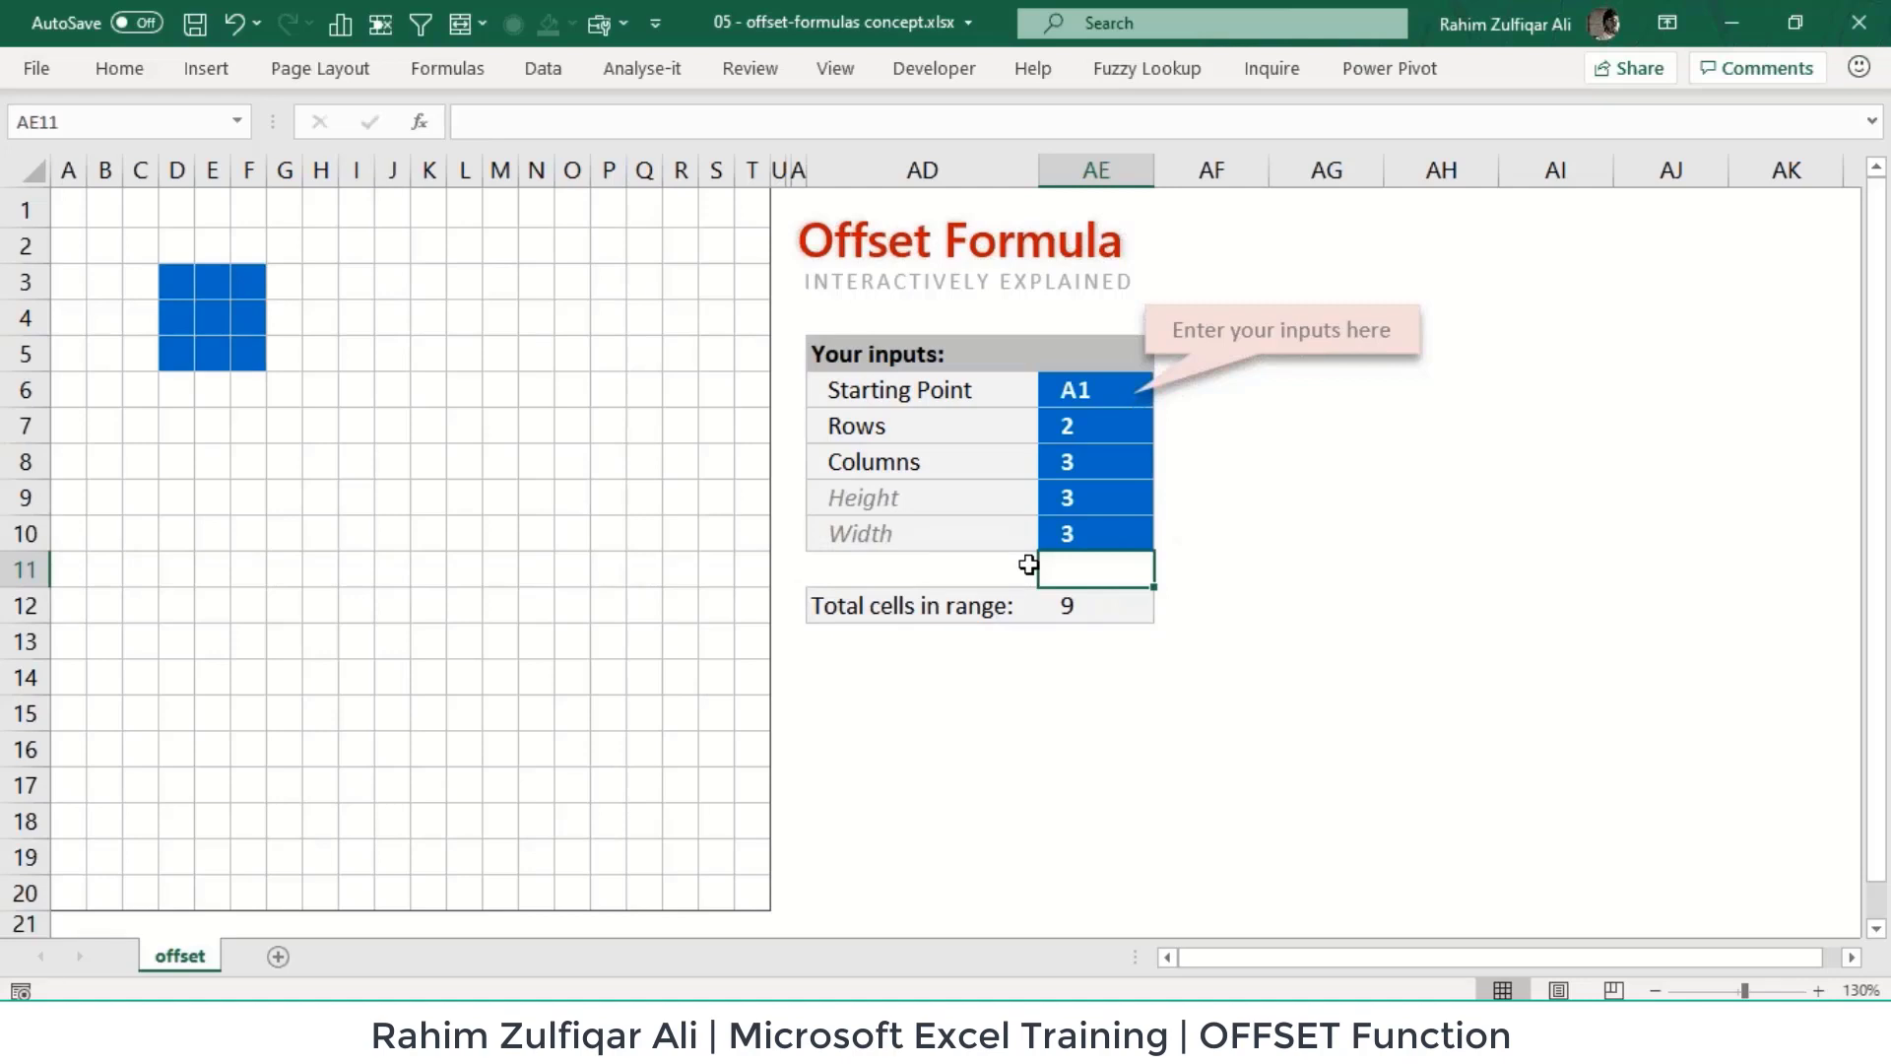
Step: Try a Rows input of -1 with the starting point at A1, and restore Rows to 2
{"action": "key", "text": "Up"}
{"action": "key", "text": "Up"}
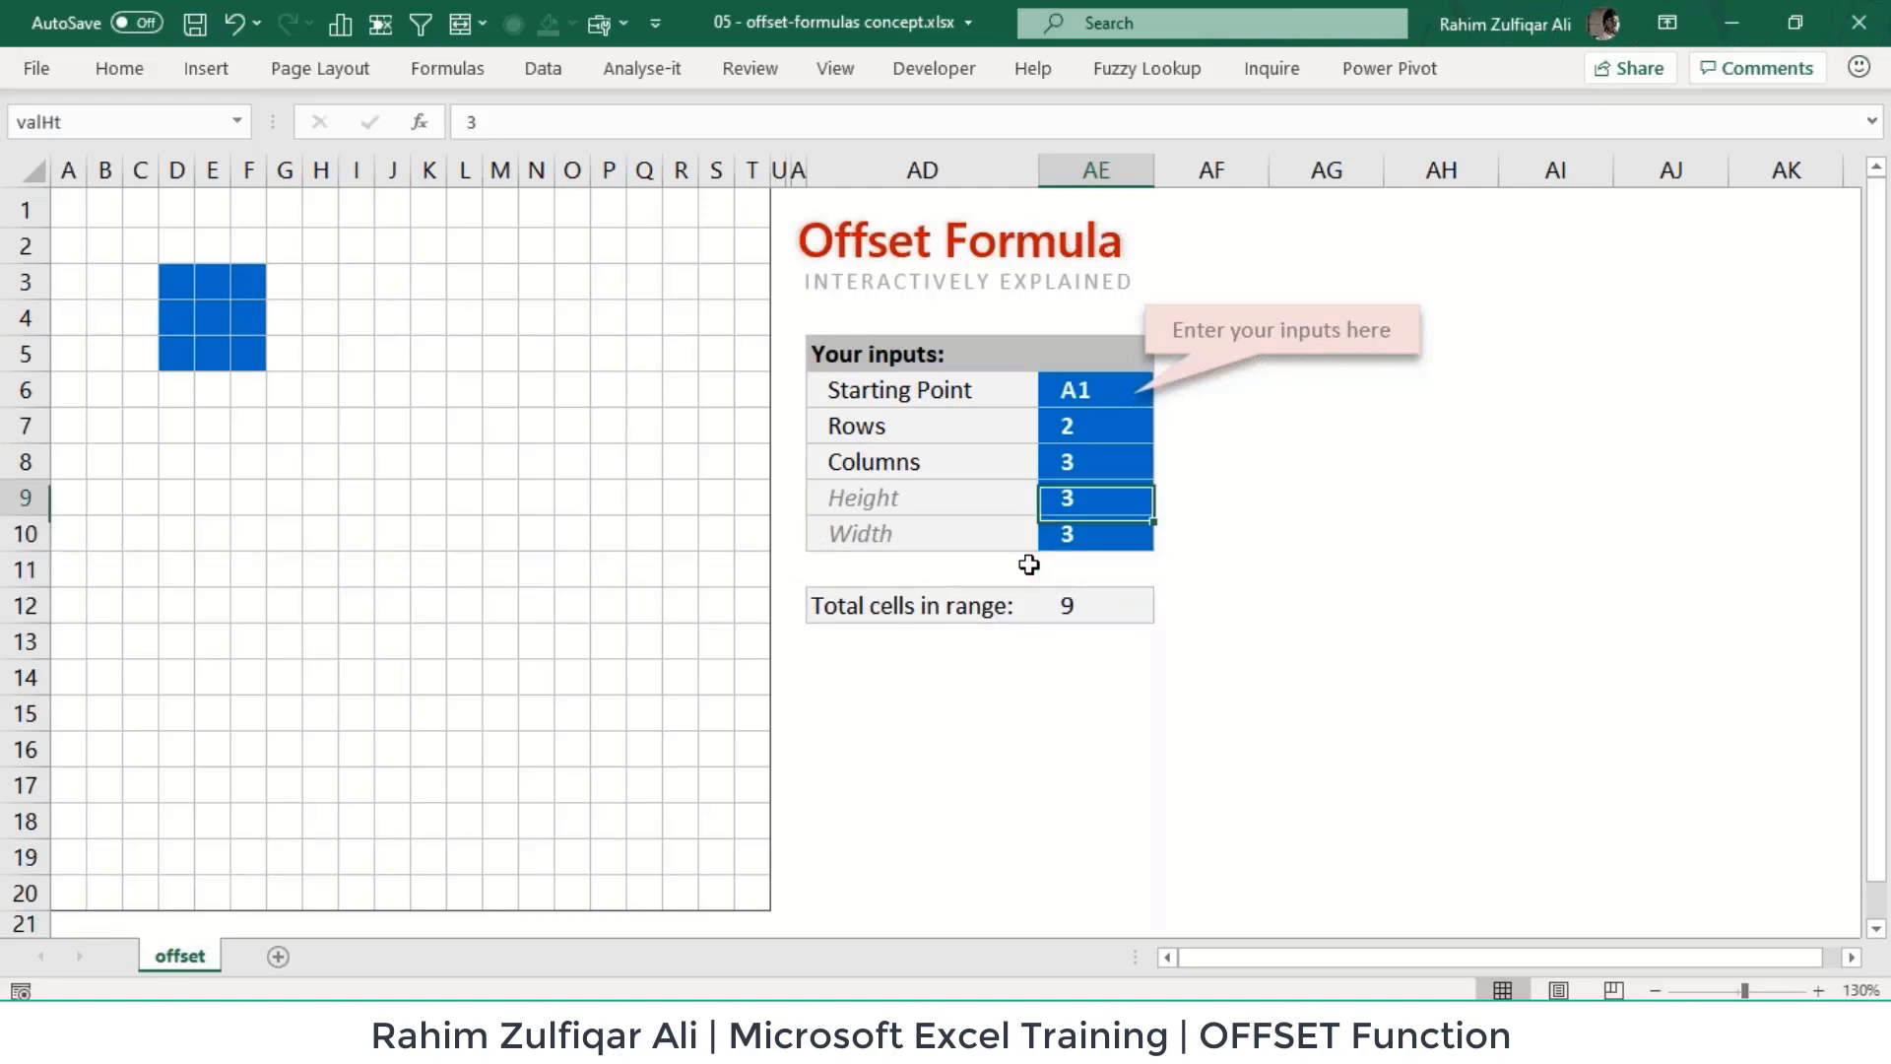
{"action": "key", "text": "Down"}
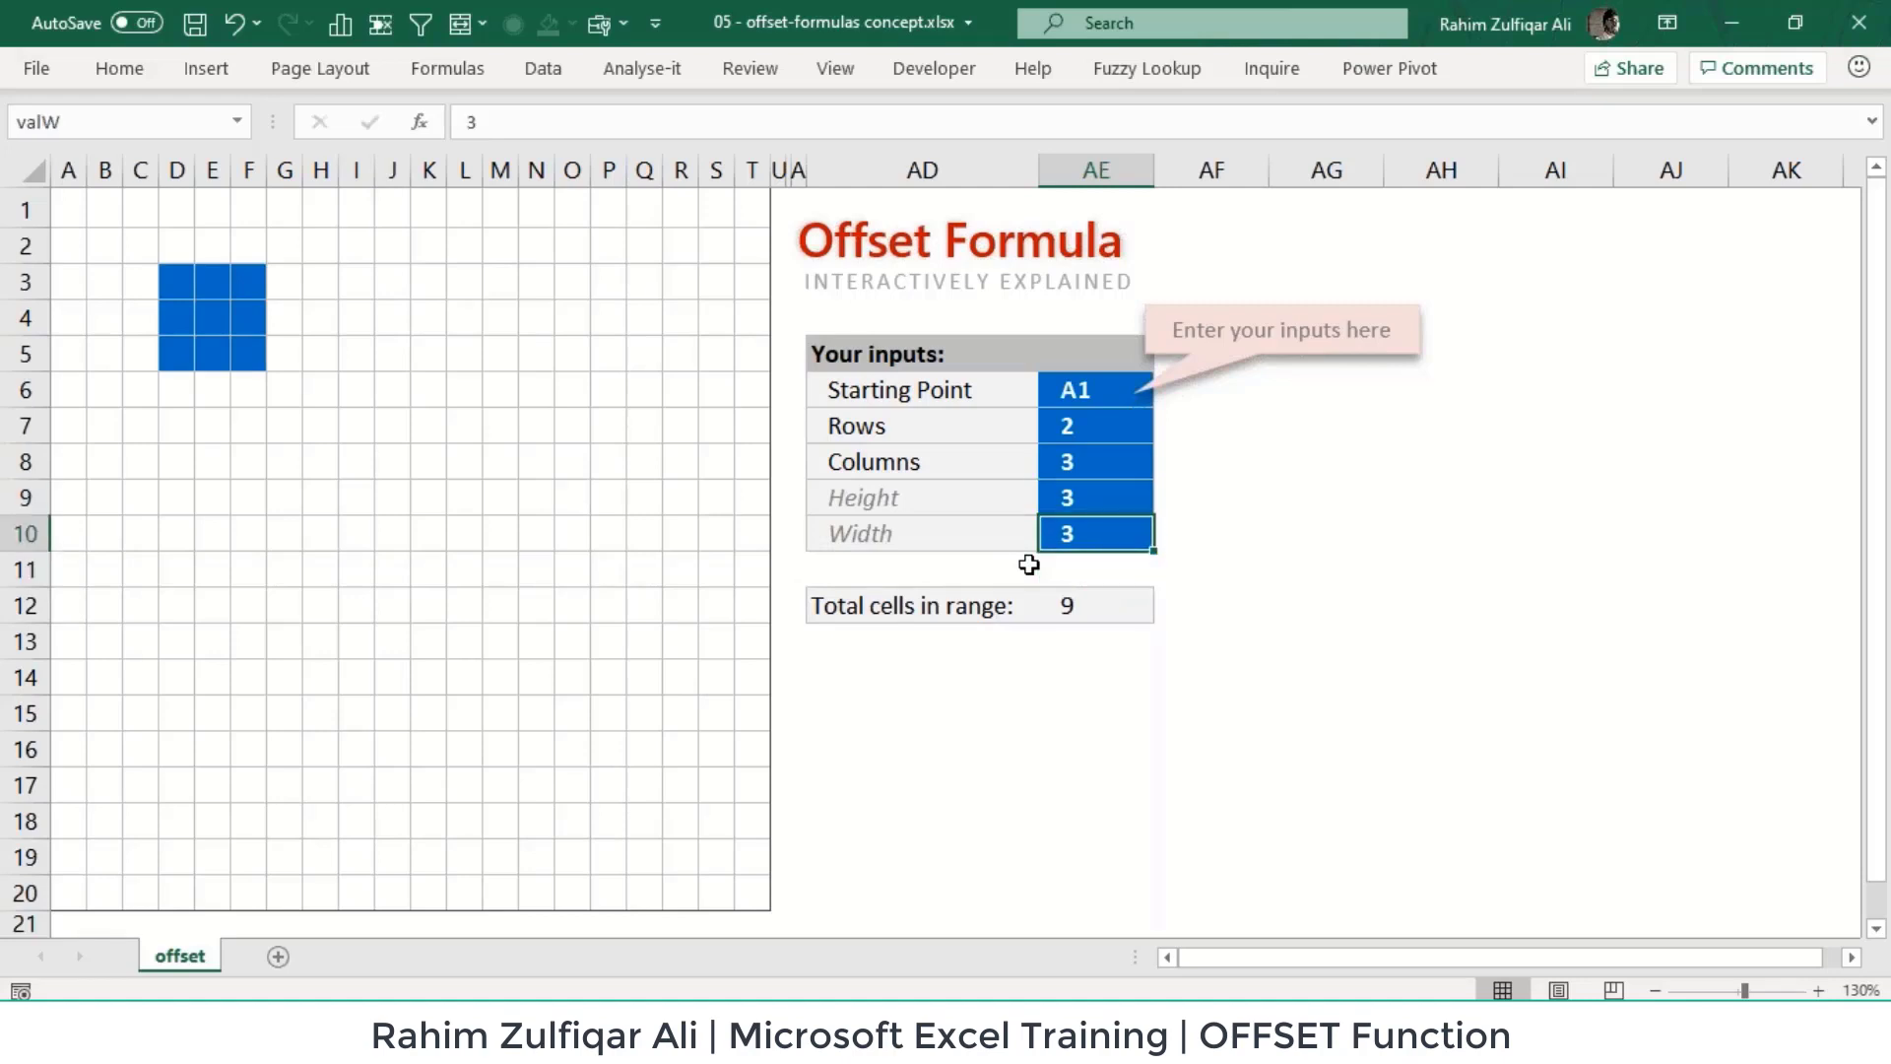
{"action": "key", "text": "Up"}
{"action": "key", "text": "Up"}
{"action": "key", "text": "Up"}
{"action": "key", "text": "Up"}
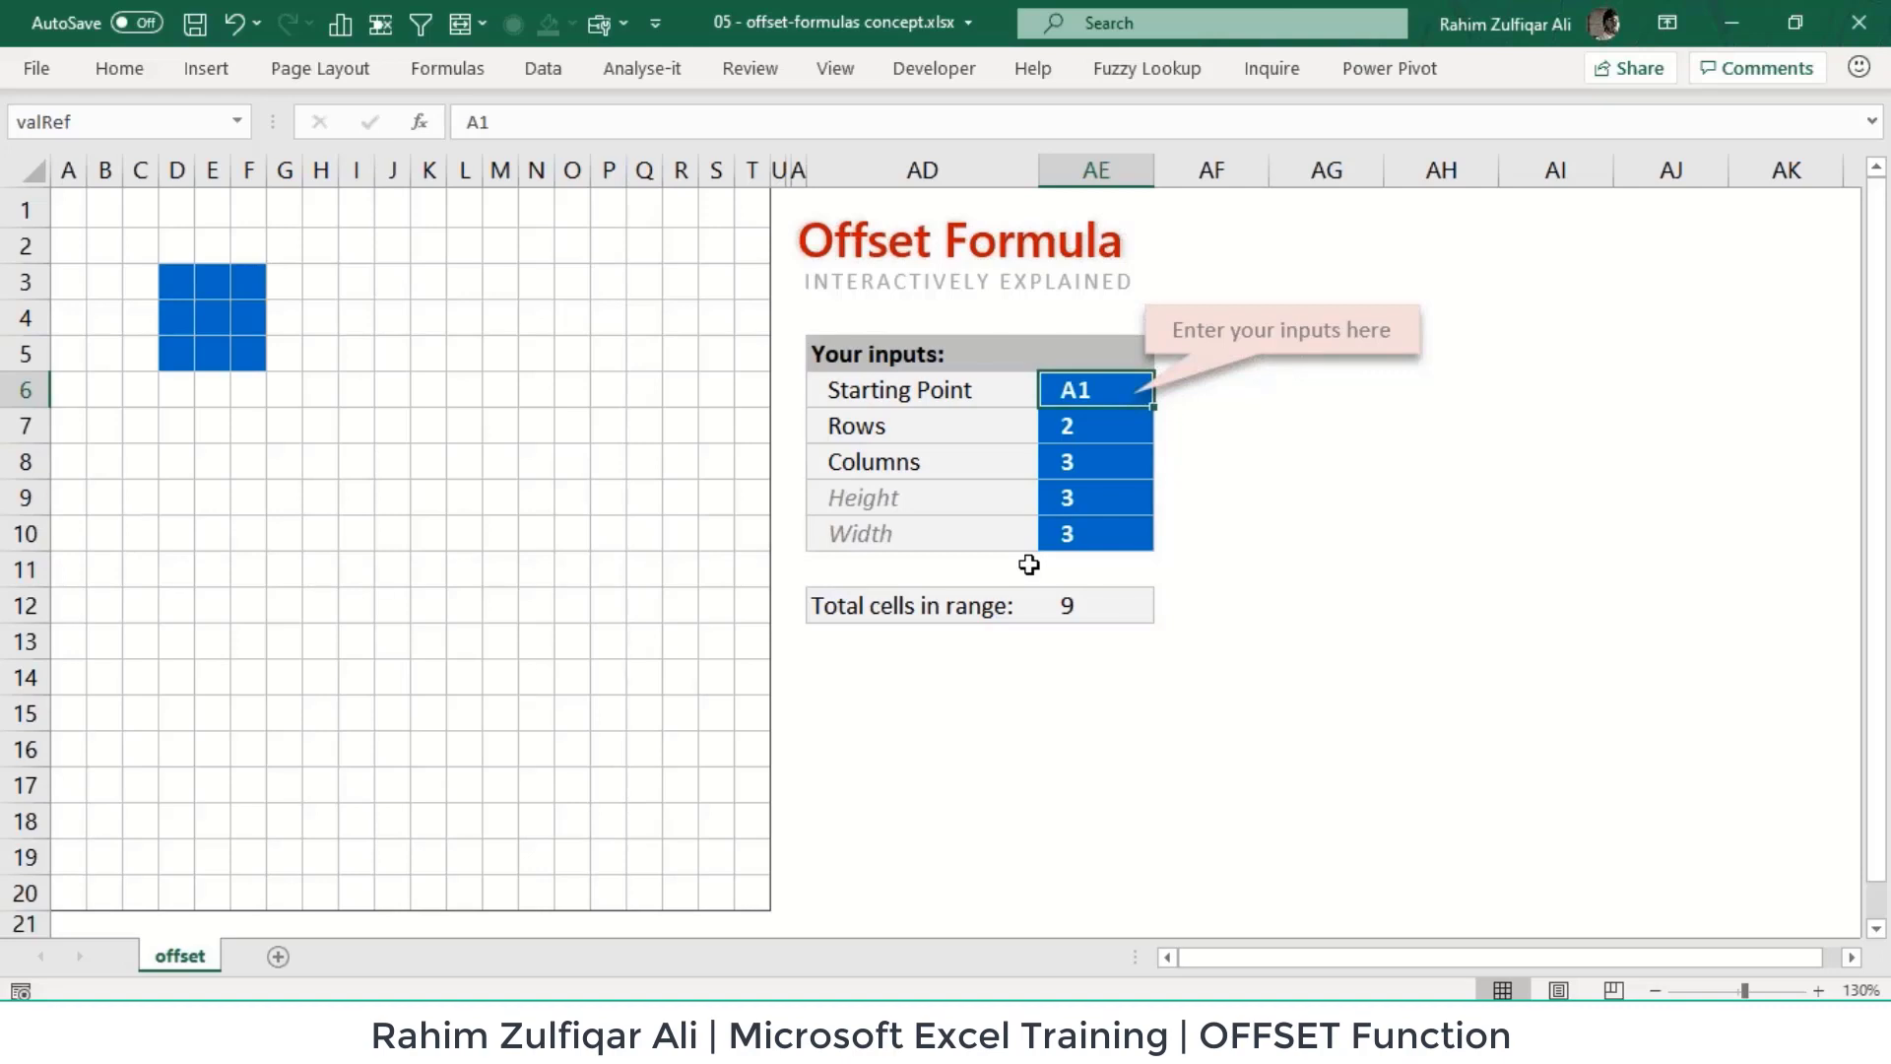
{"action": "key", "text": "Down"}
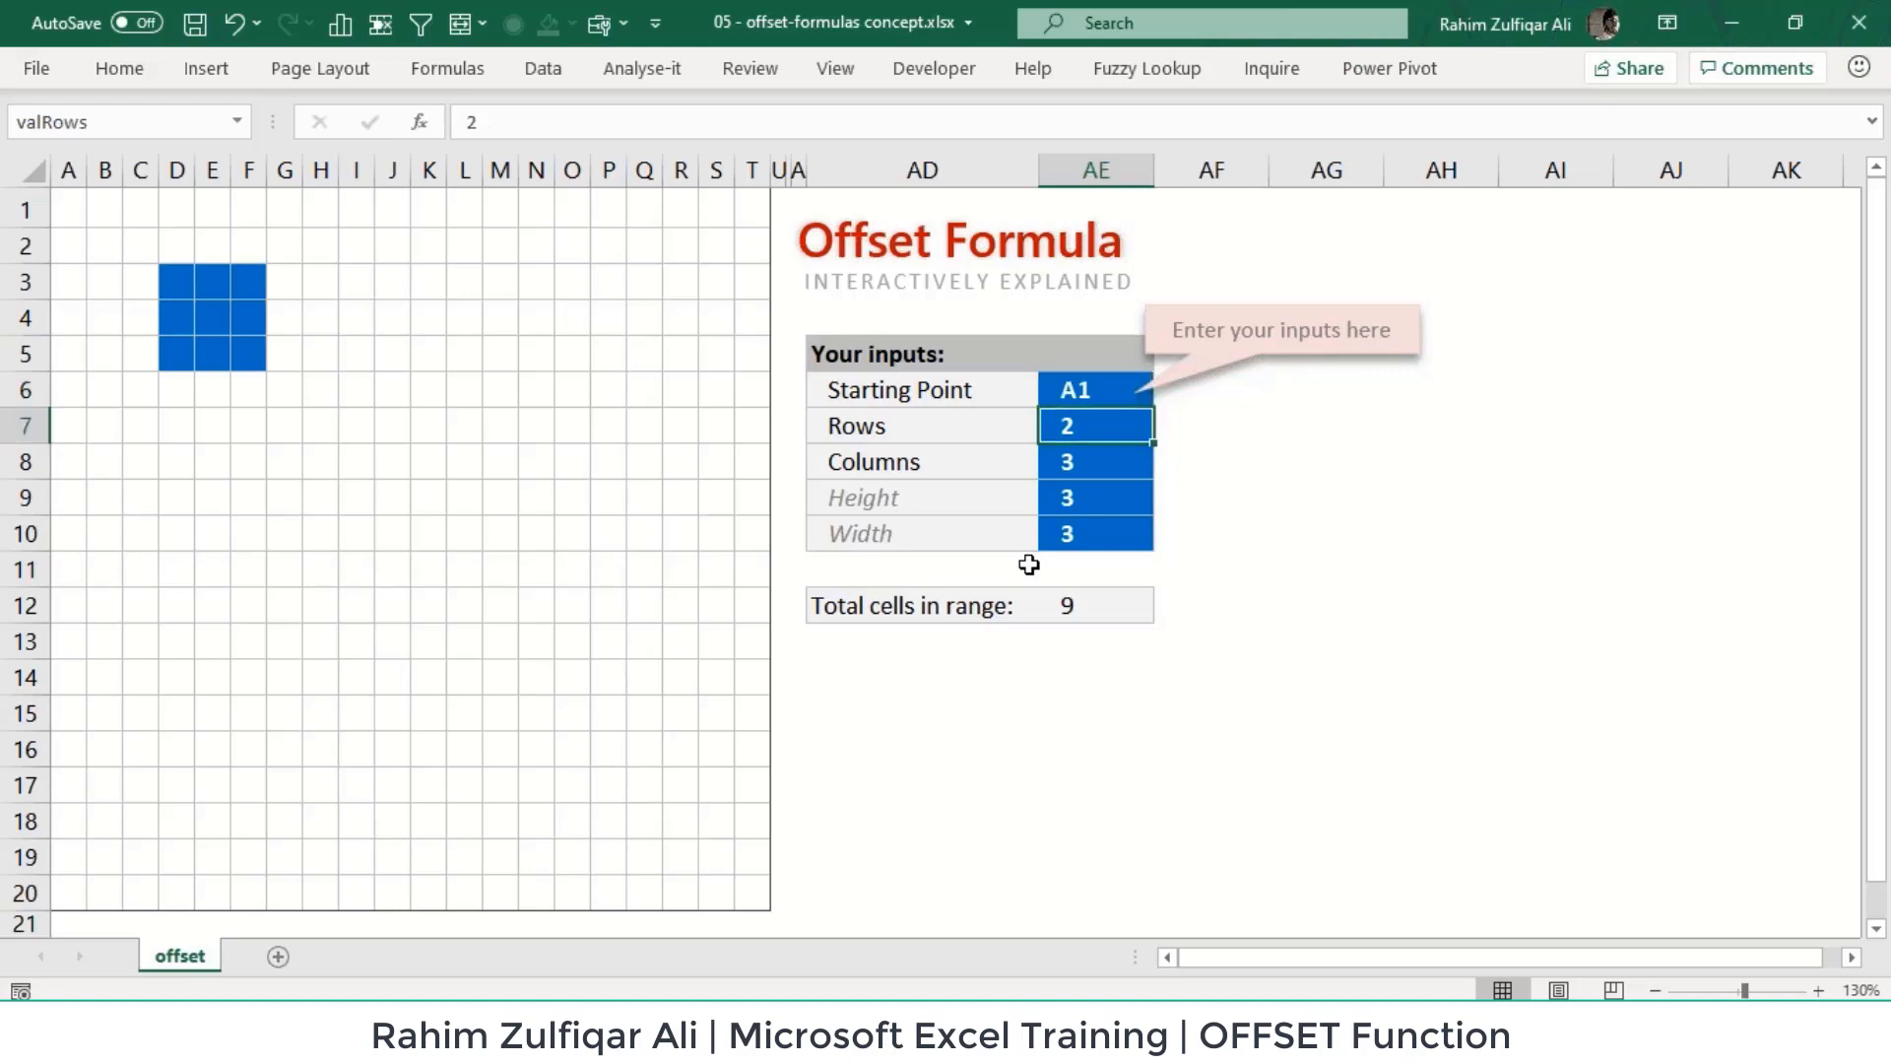
{"action": "type", "text": "-1"}
{"action": "key", "text": "Return"}
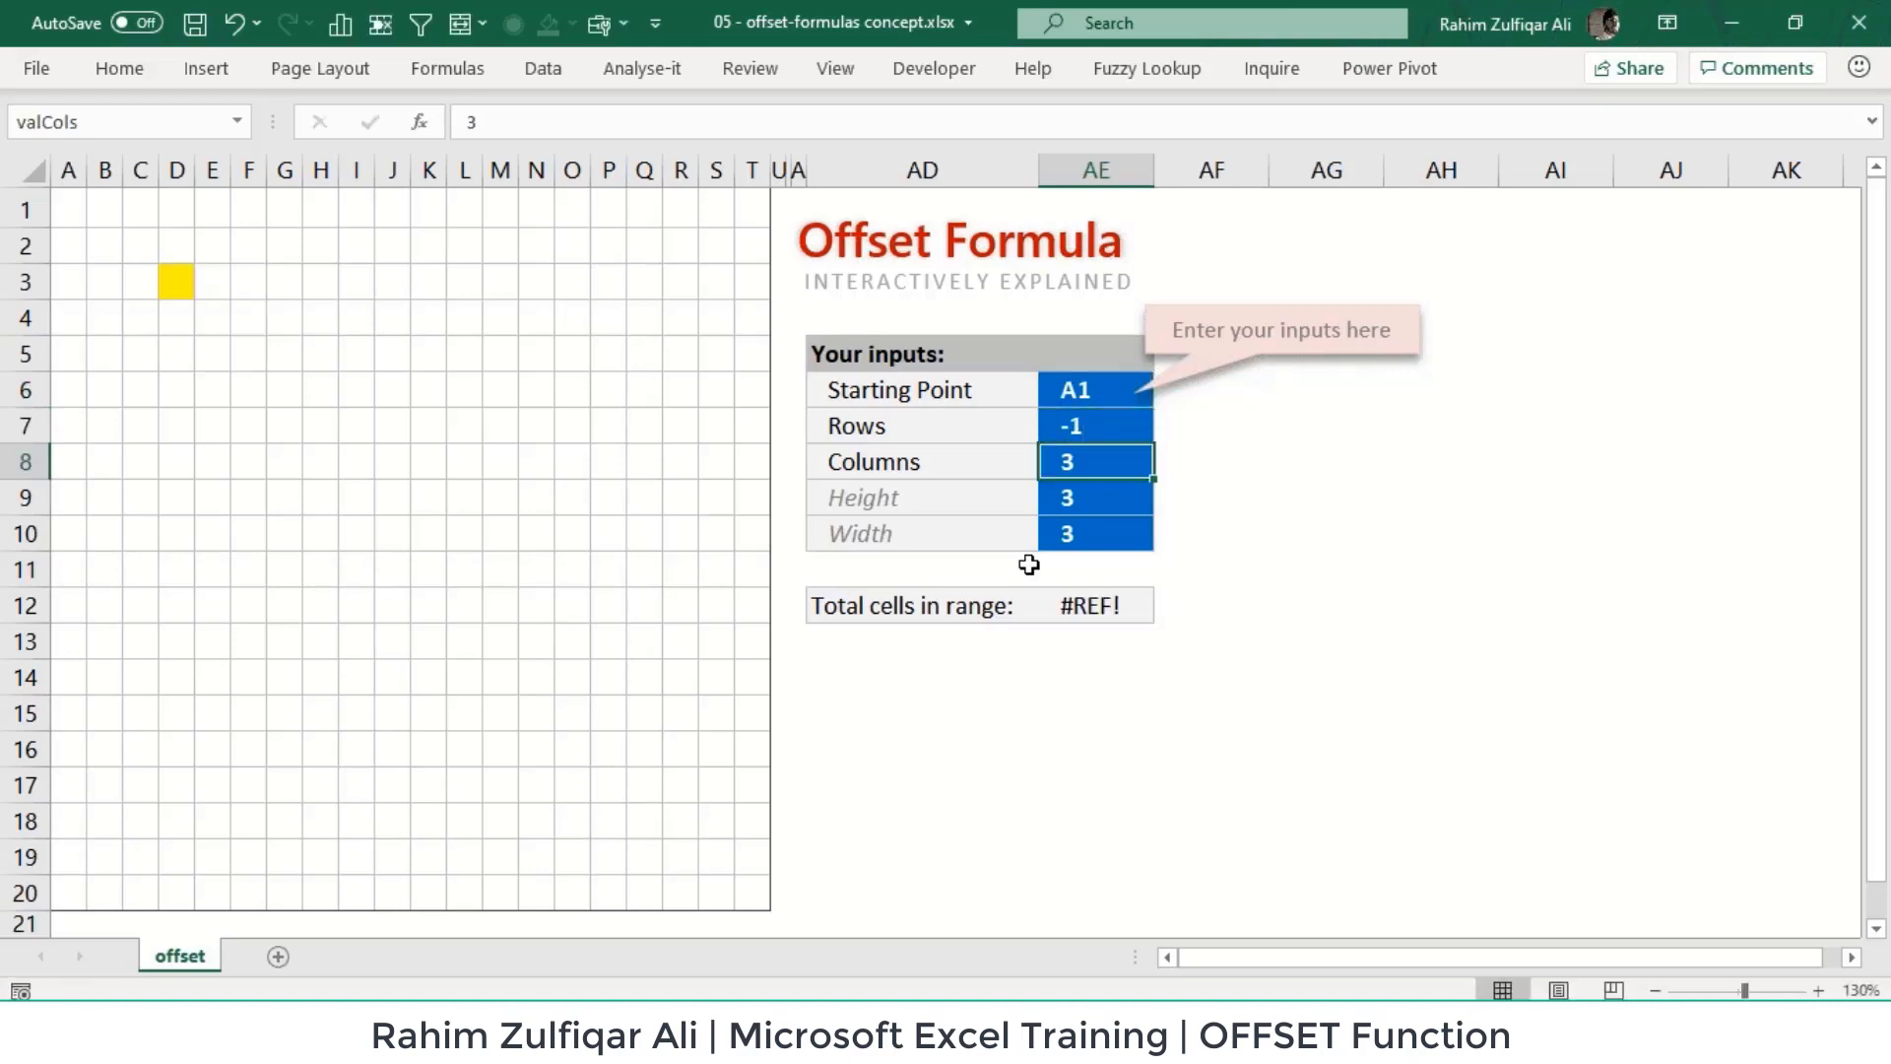
{"action": "key", "text": "Up"}
{"action": "type", "text": "2"}
{"action": "key", "text": "Return"}
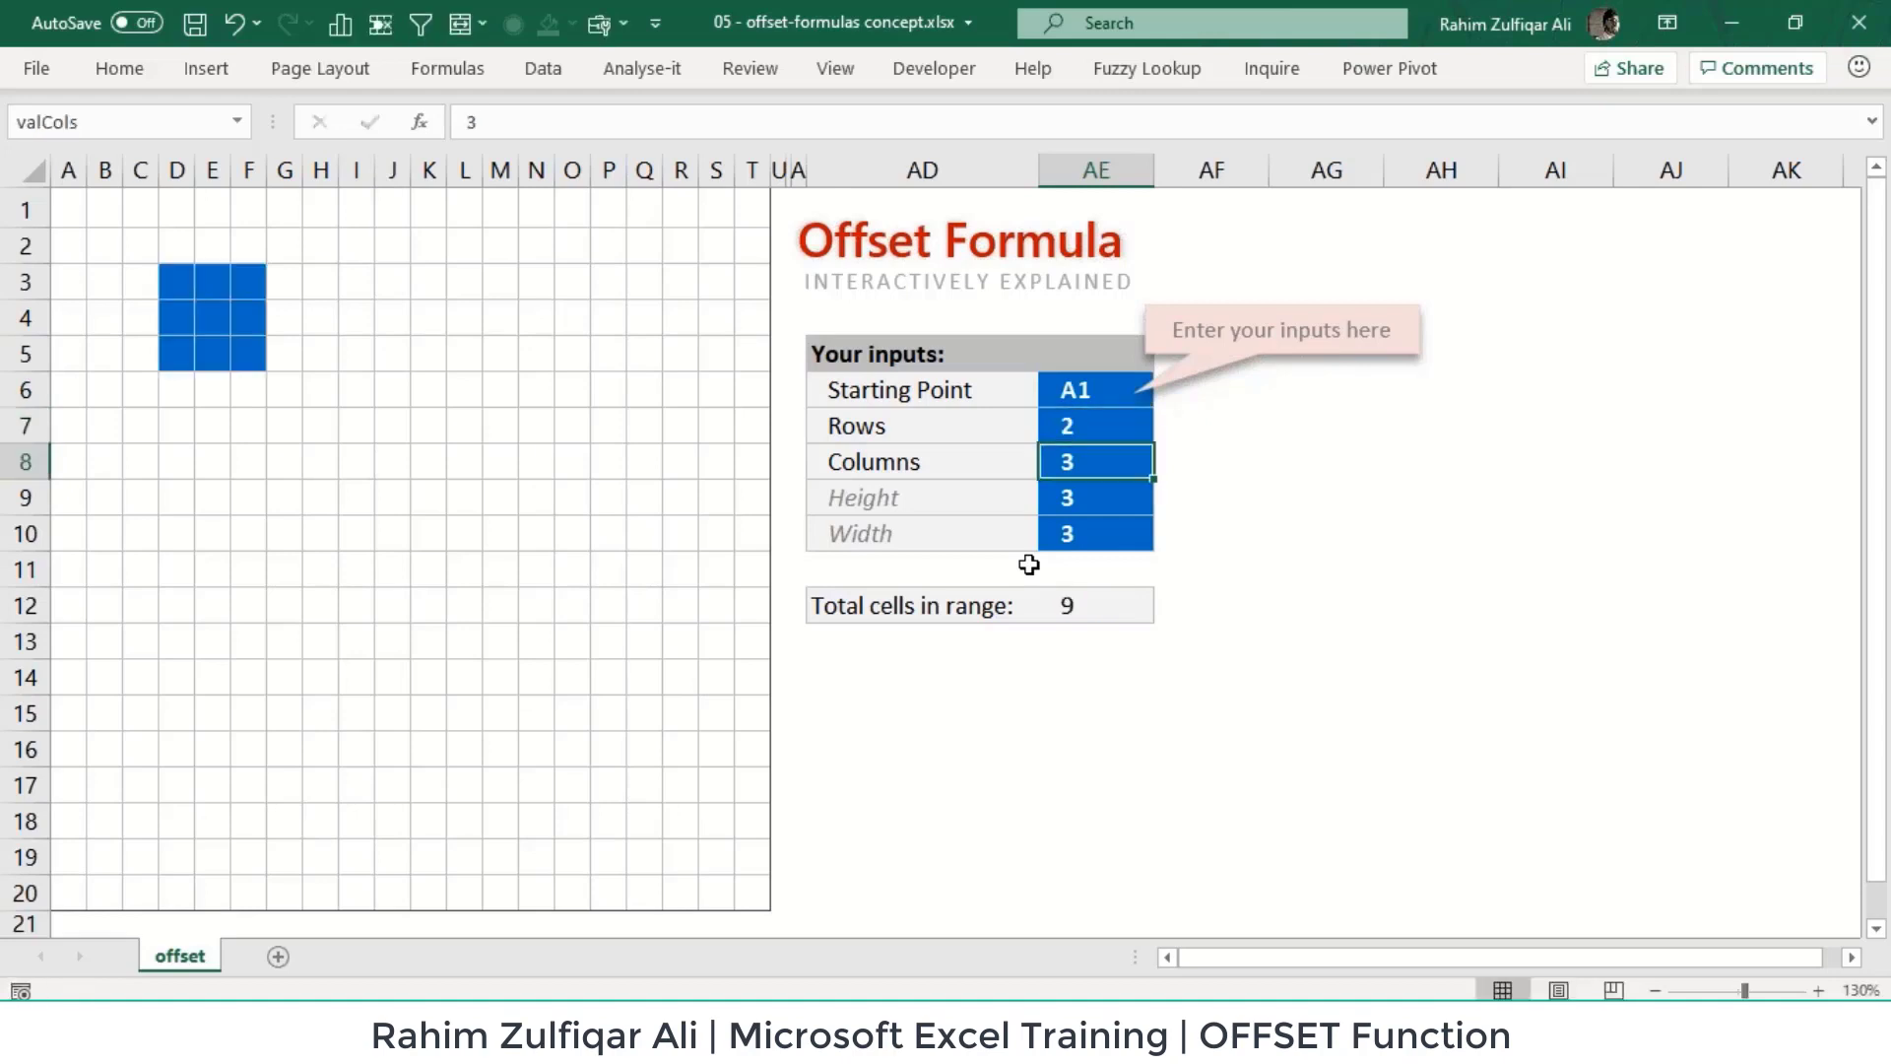
Step: Shift the offset range by setting the Columns input to 5 and the Rows input to 1
{"action": "key", "text": "Up"}
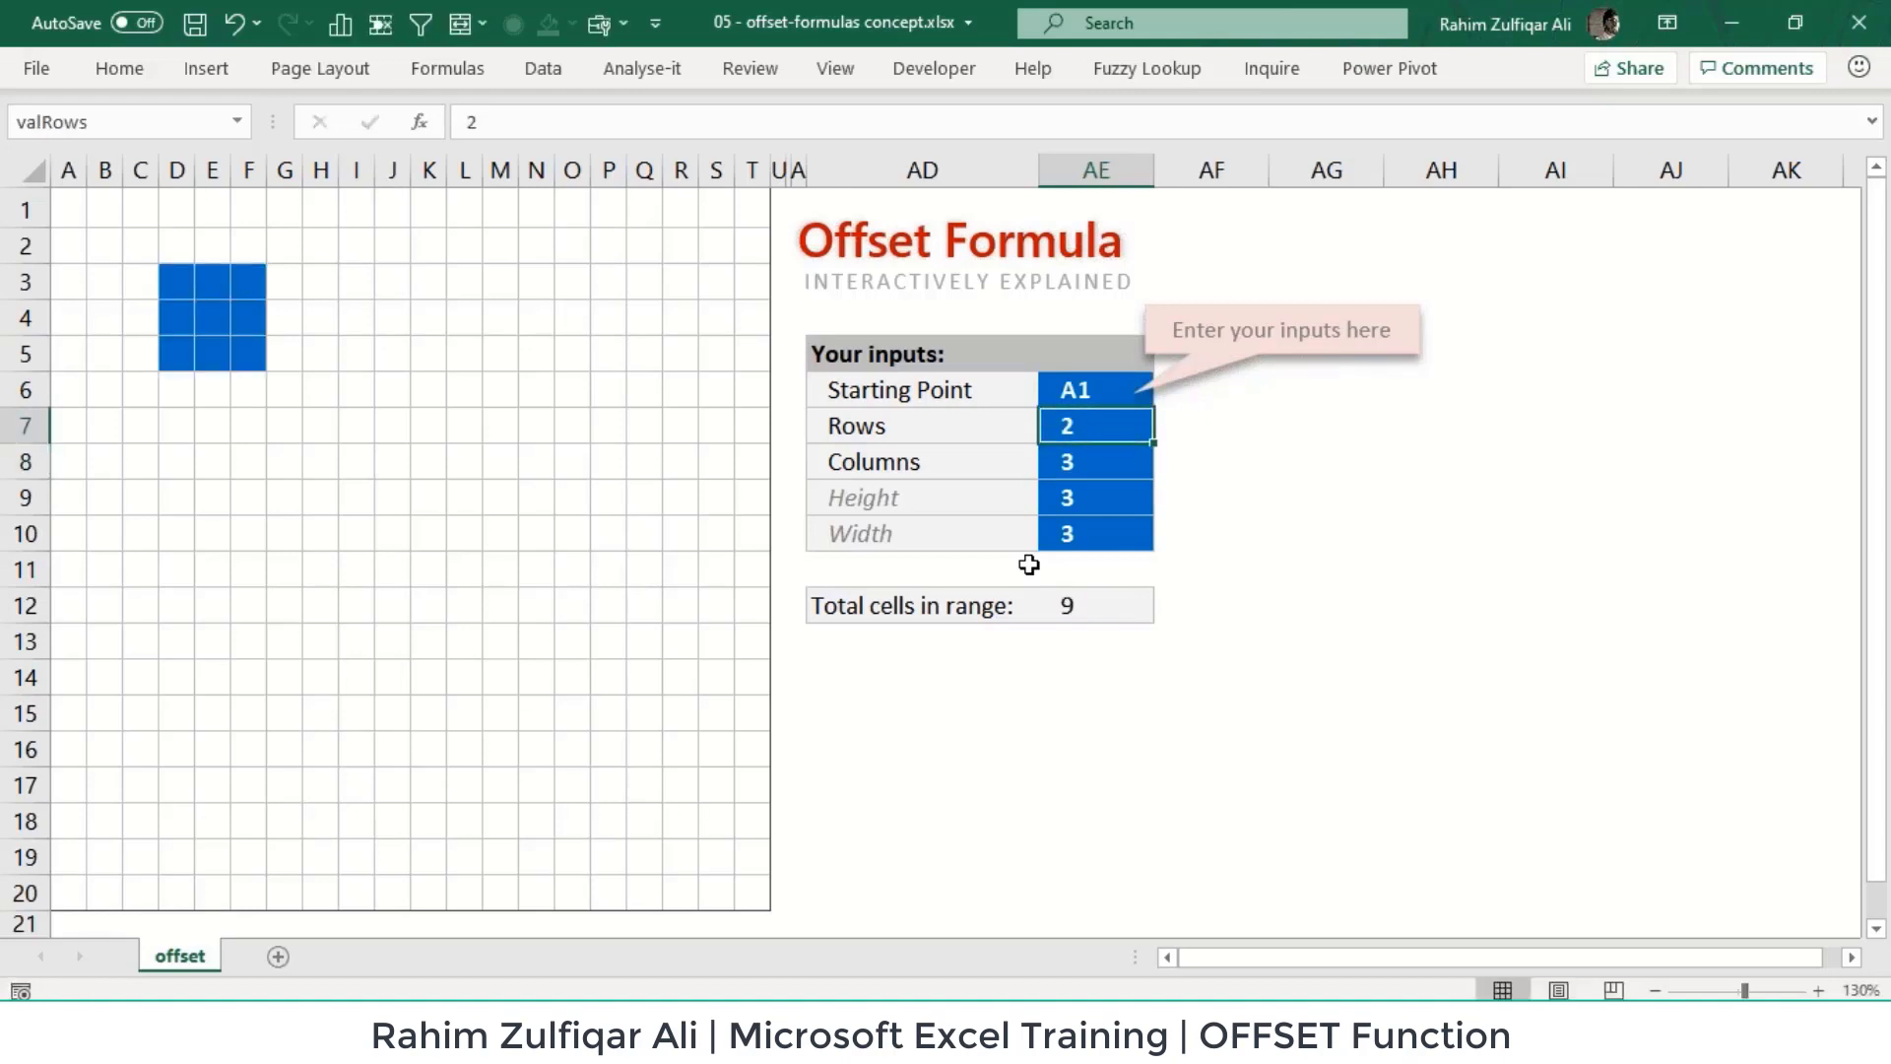
{"action": "key", "text": "Down"}
{"action": "type", "text": "5"}
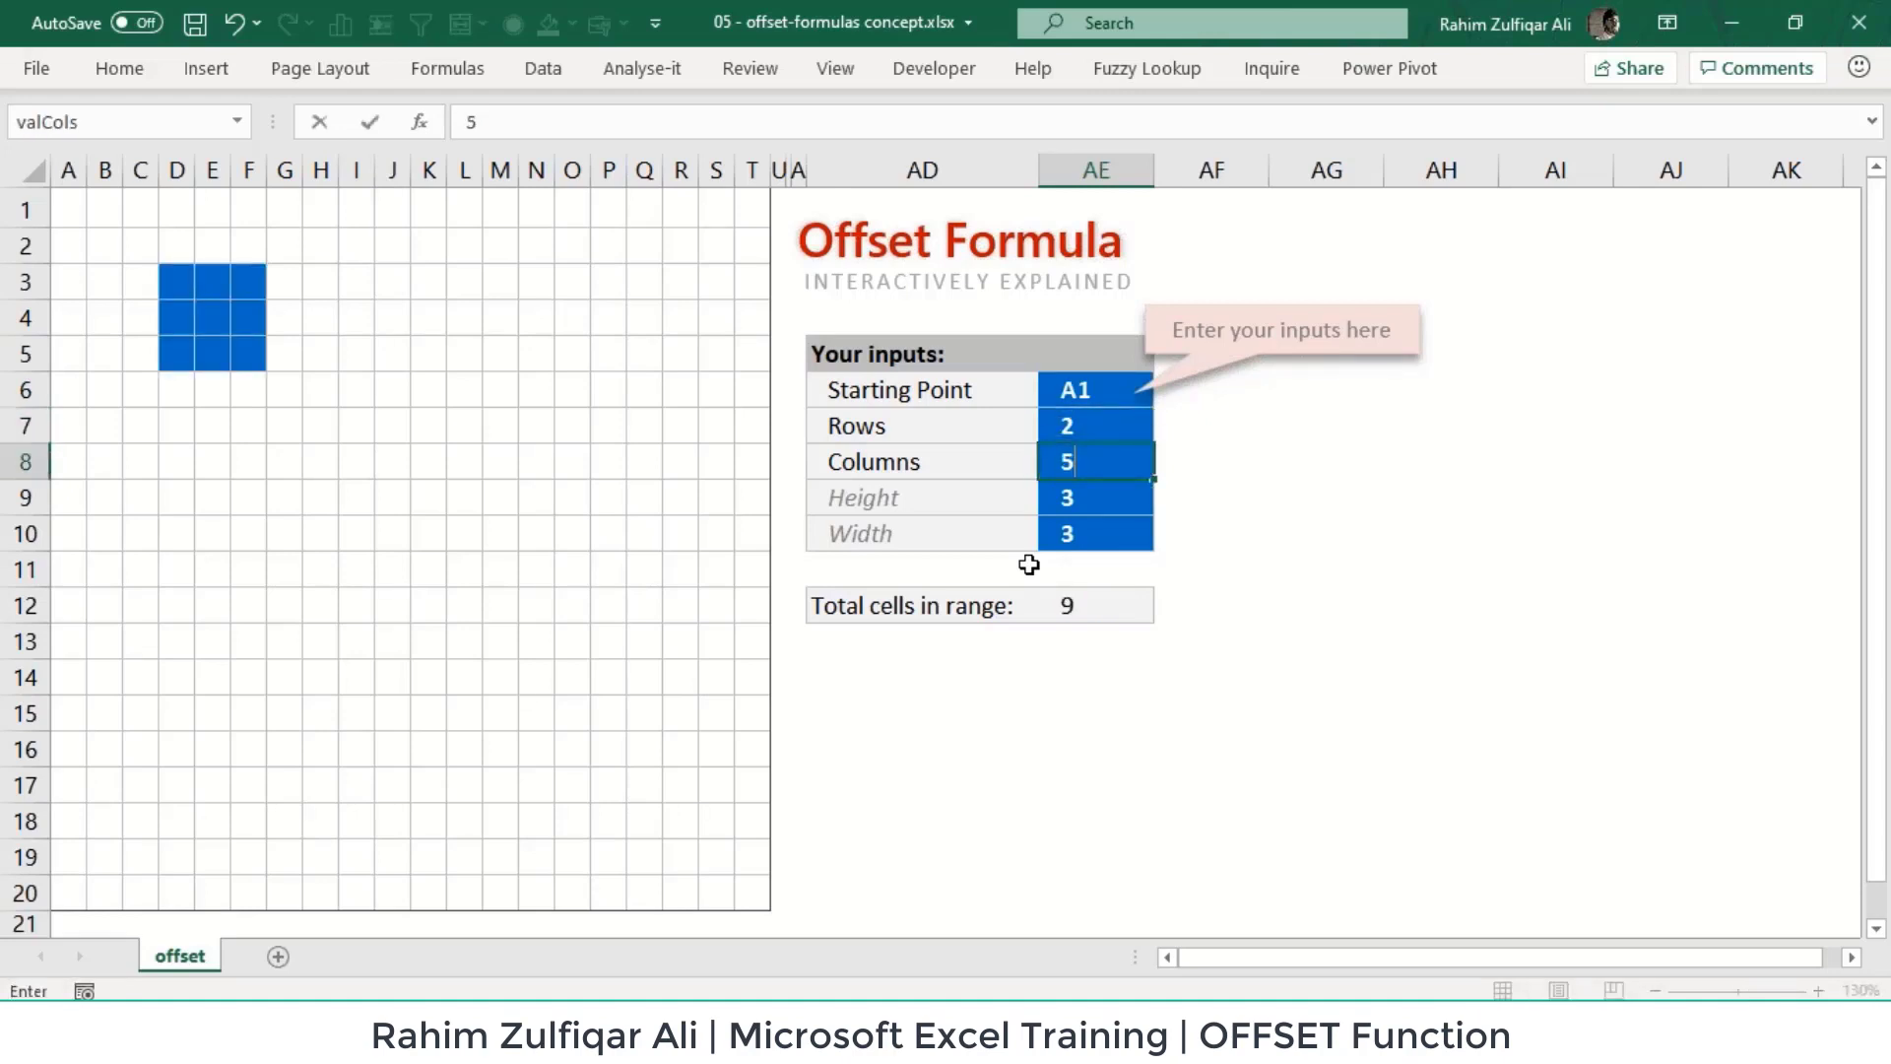
{"action": "key", "text": "Return"}
{"action": "key", "text": "Up"}
{"action": "key", "text": "Up"}
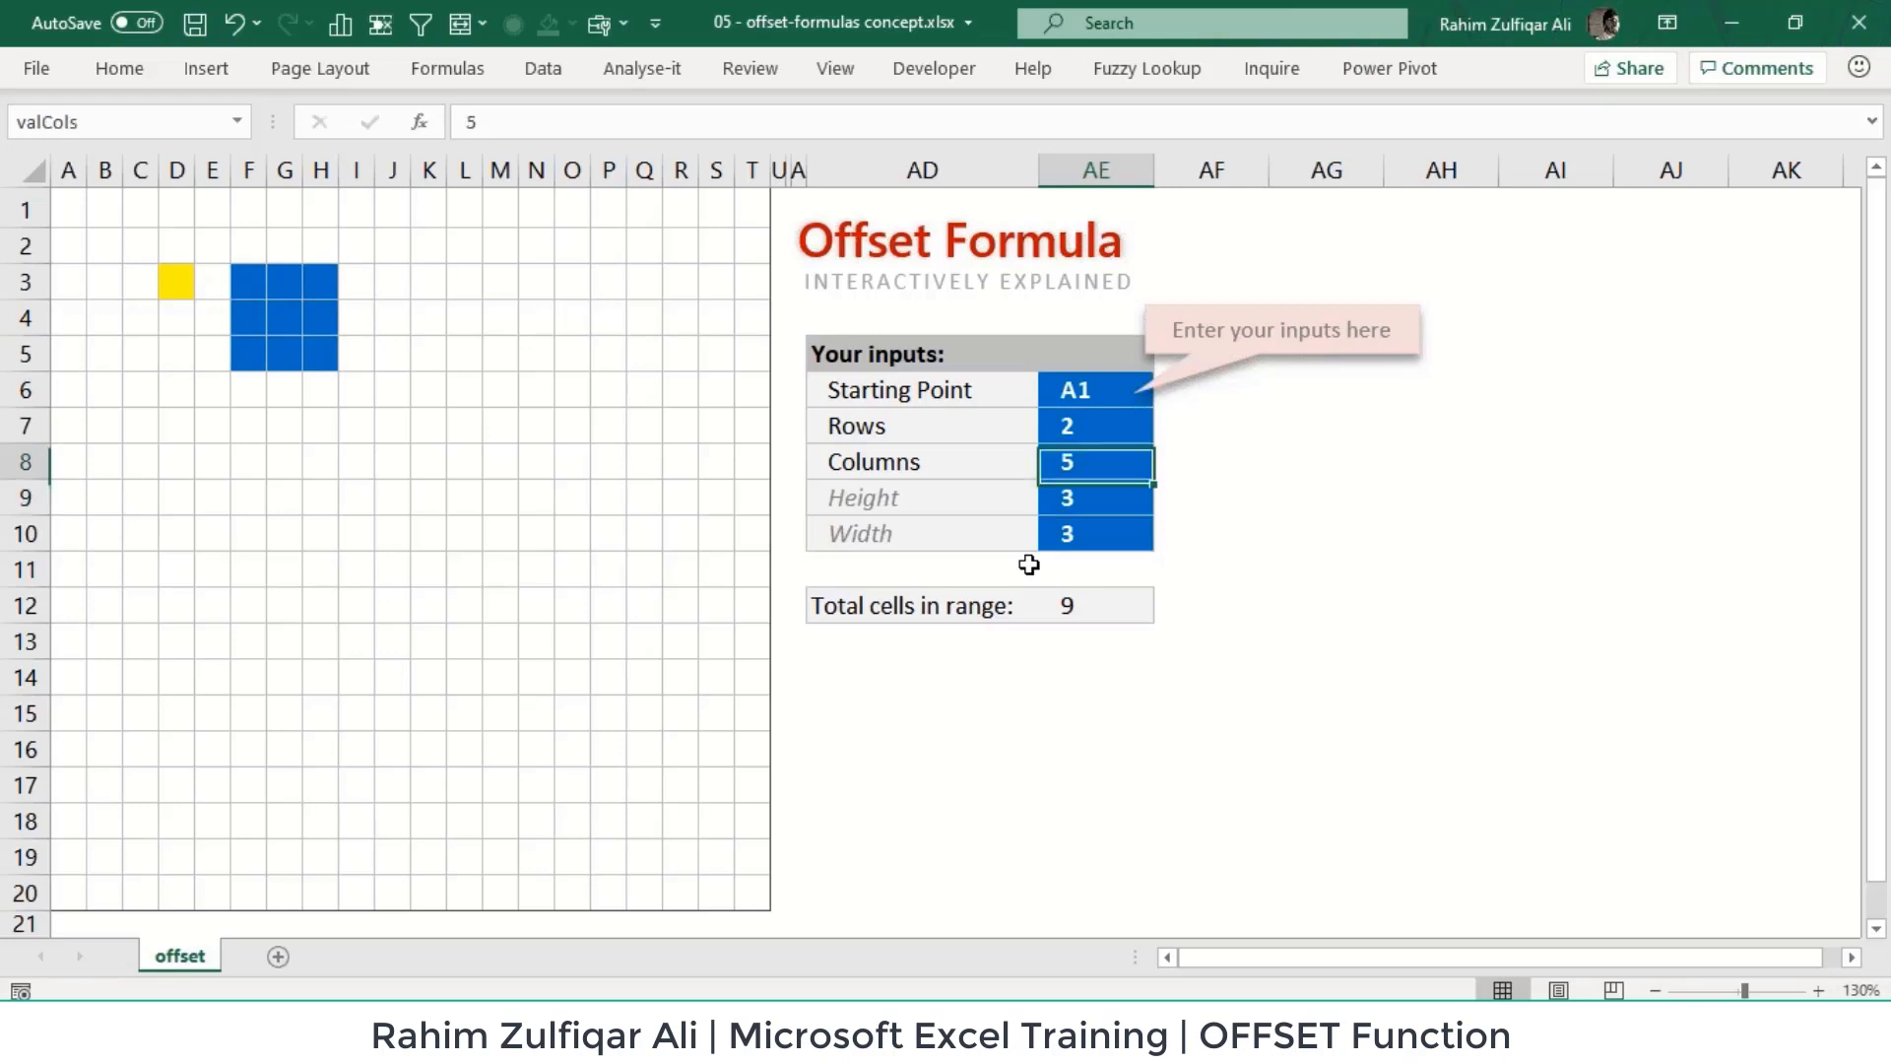
{"action": "type", "text": "1"}
{"action": "key", "text": "Return"}
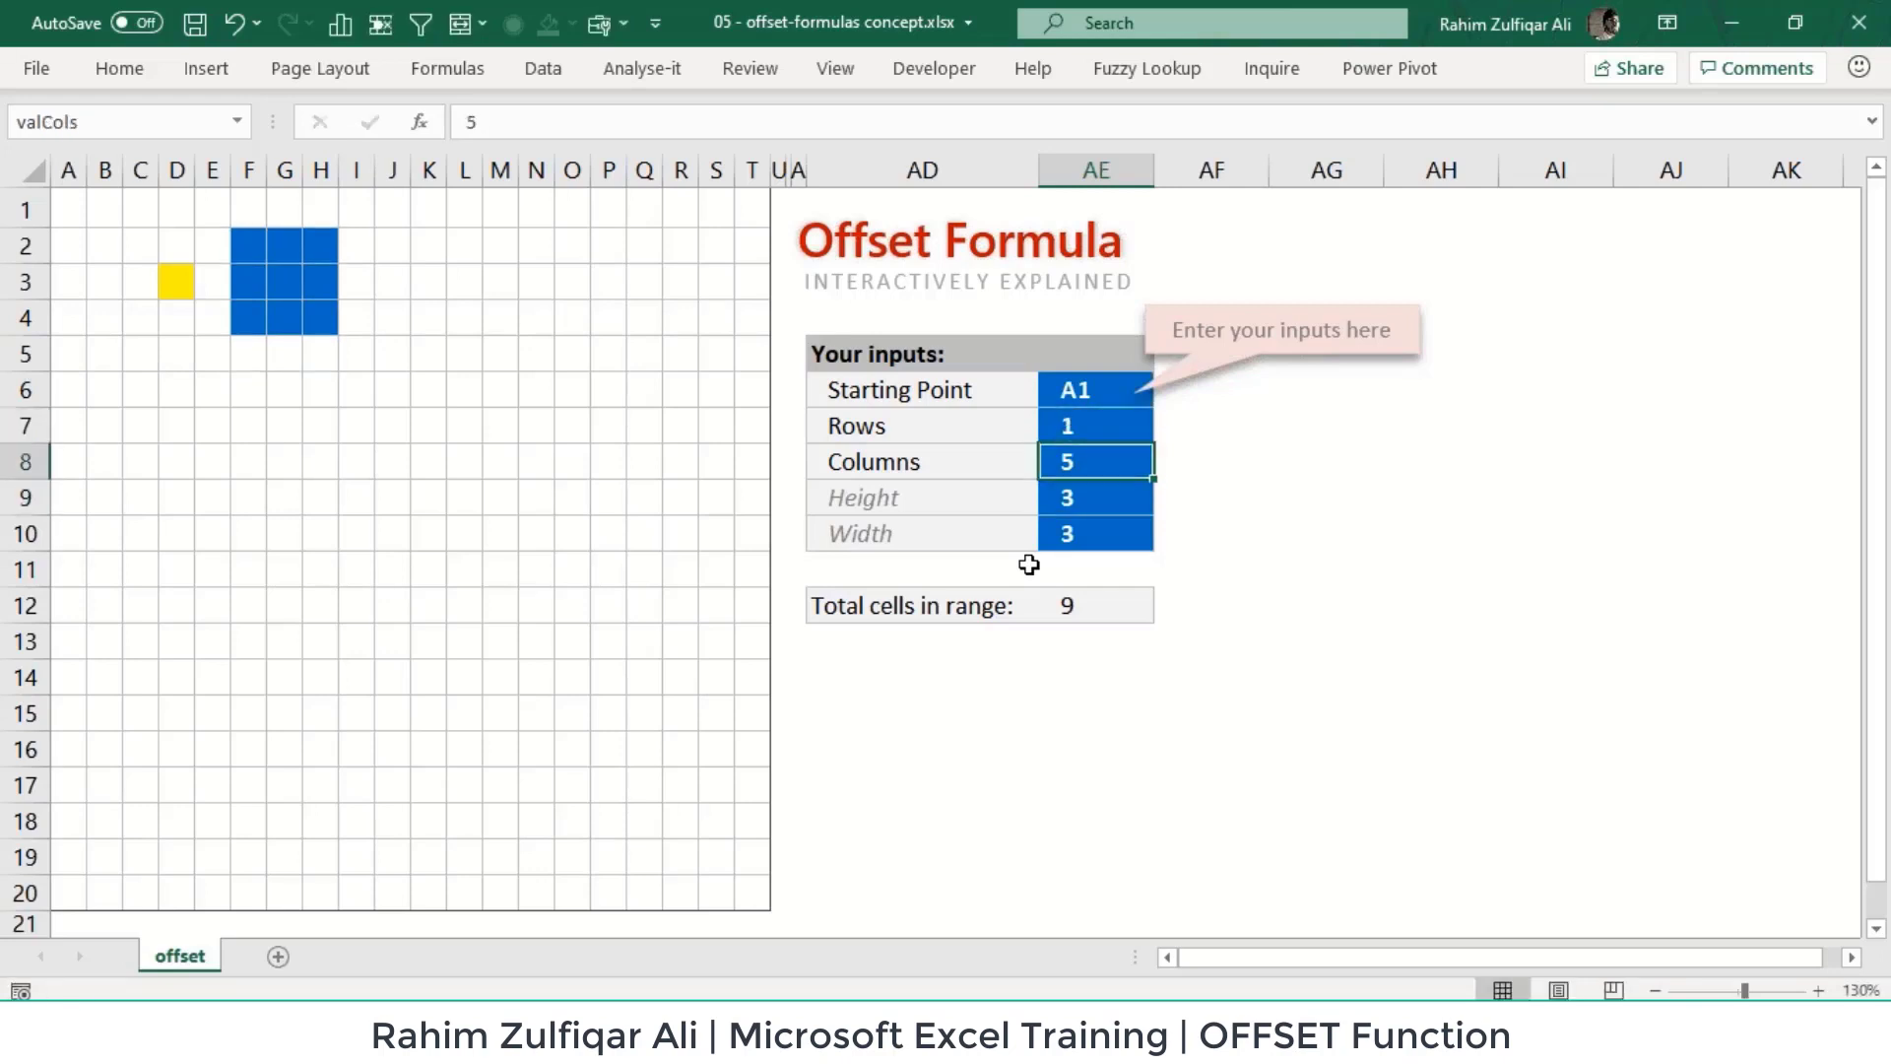
Step: Resize the offset range by setting the Height input to 6 and the Width input to 7
{"action": "key", "text": "Return"}
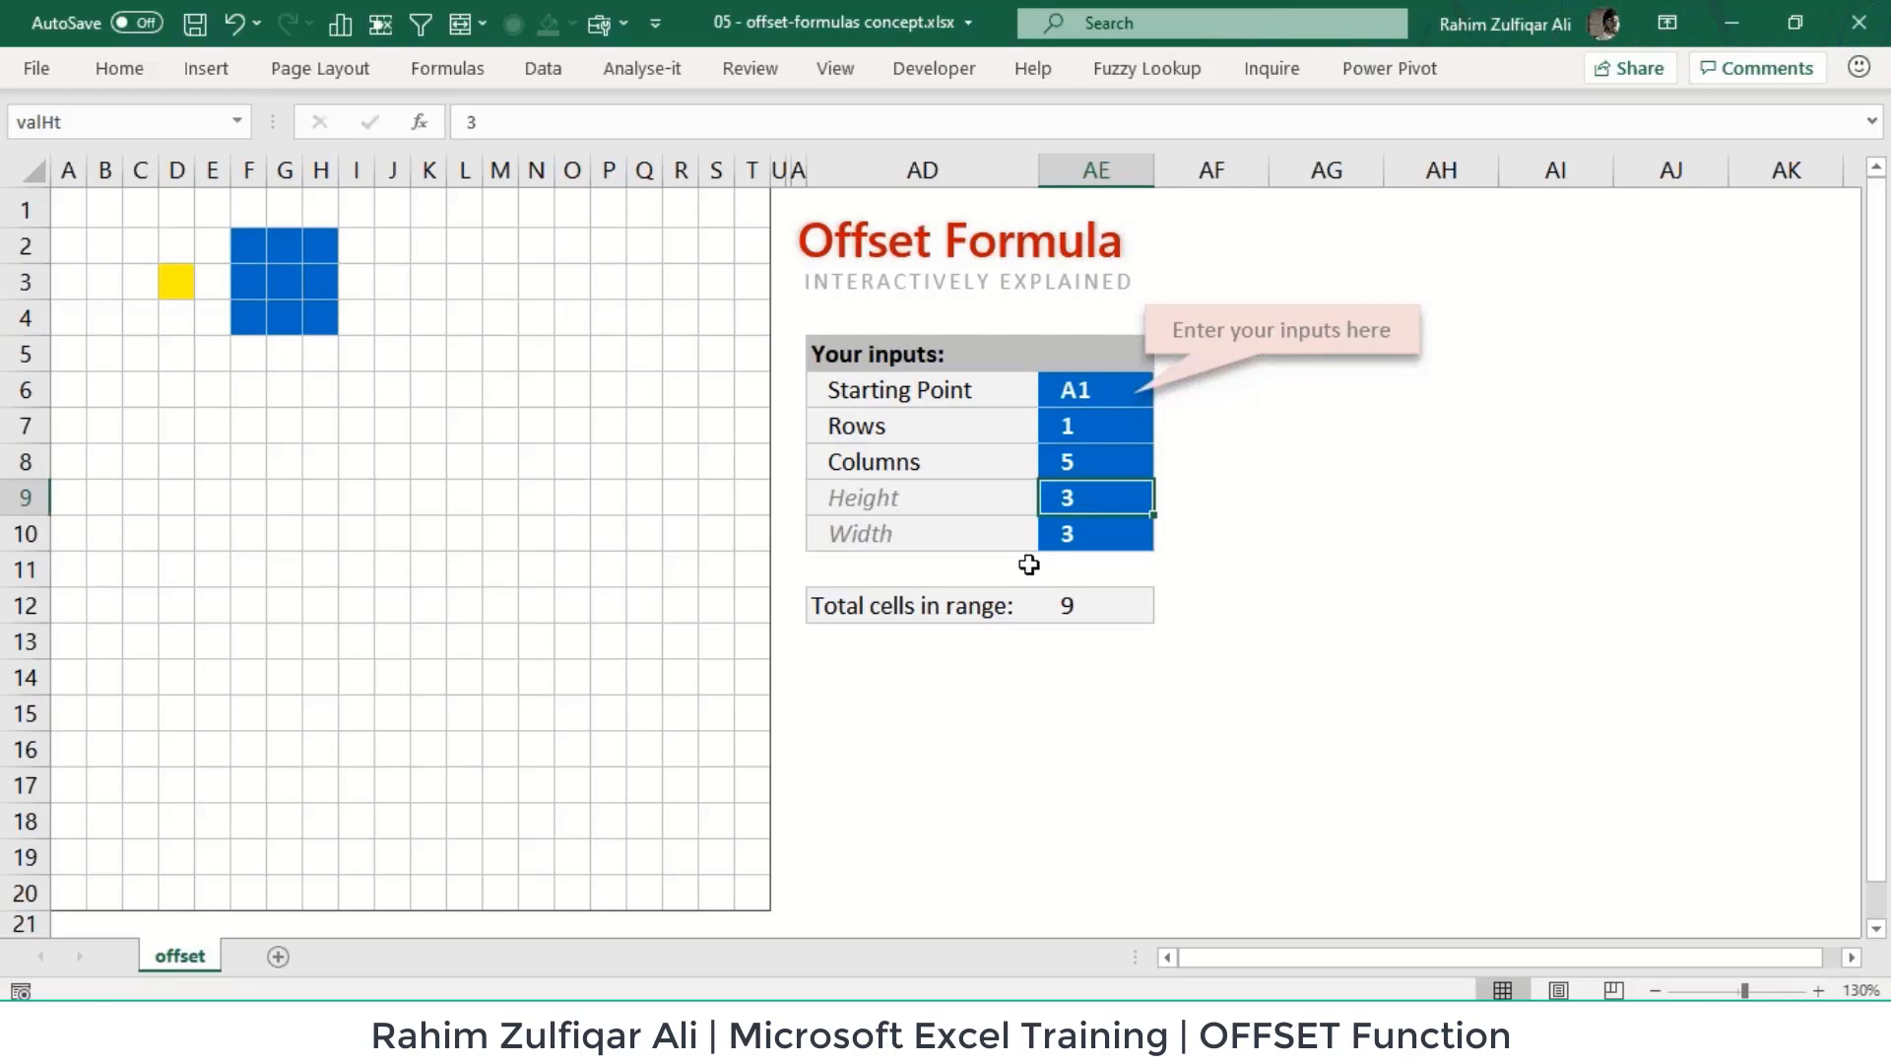
{"action": "type", "text": "6"}
{"action": "key", "text": "Return"}
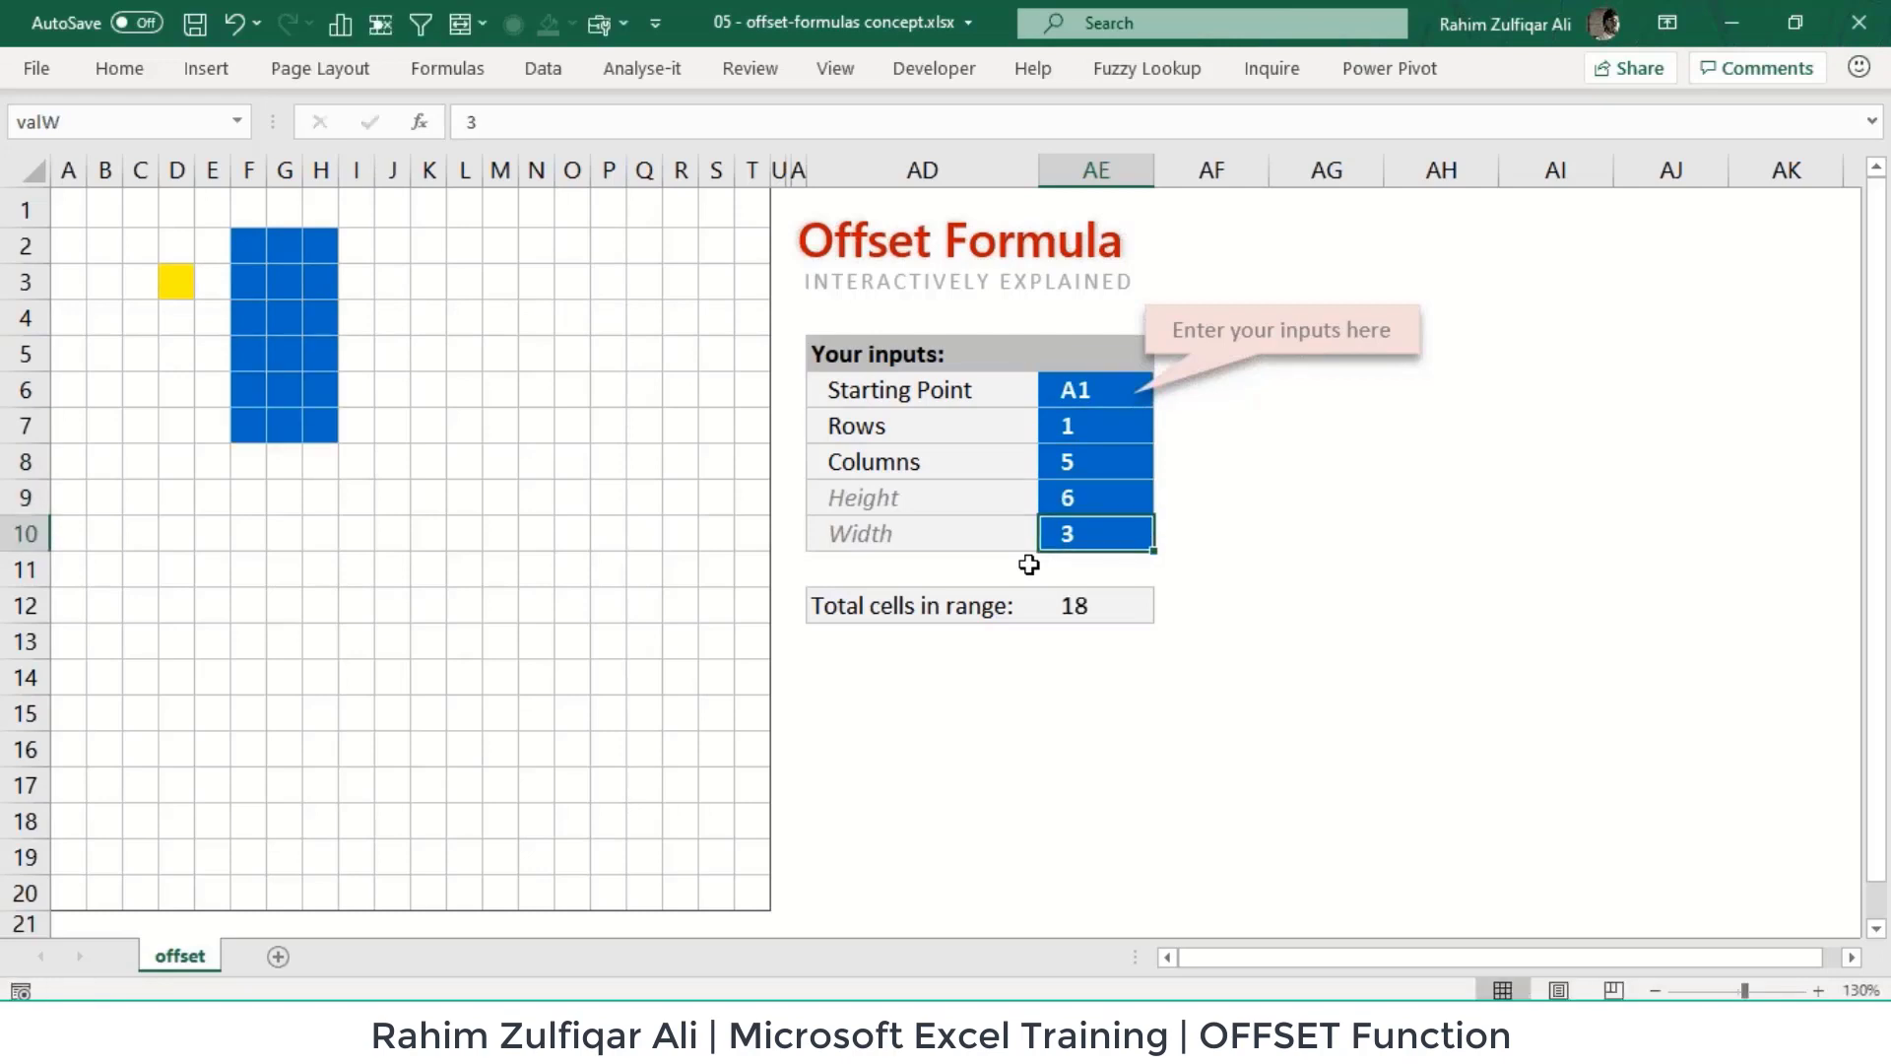
{"action": "type", "text": "7"}
{"action": "key", "text": "Return"}
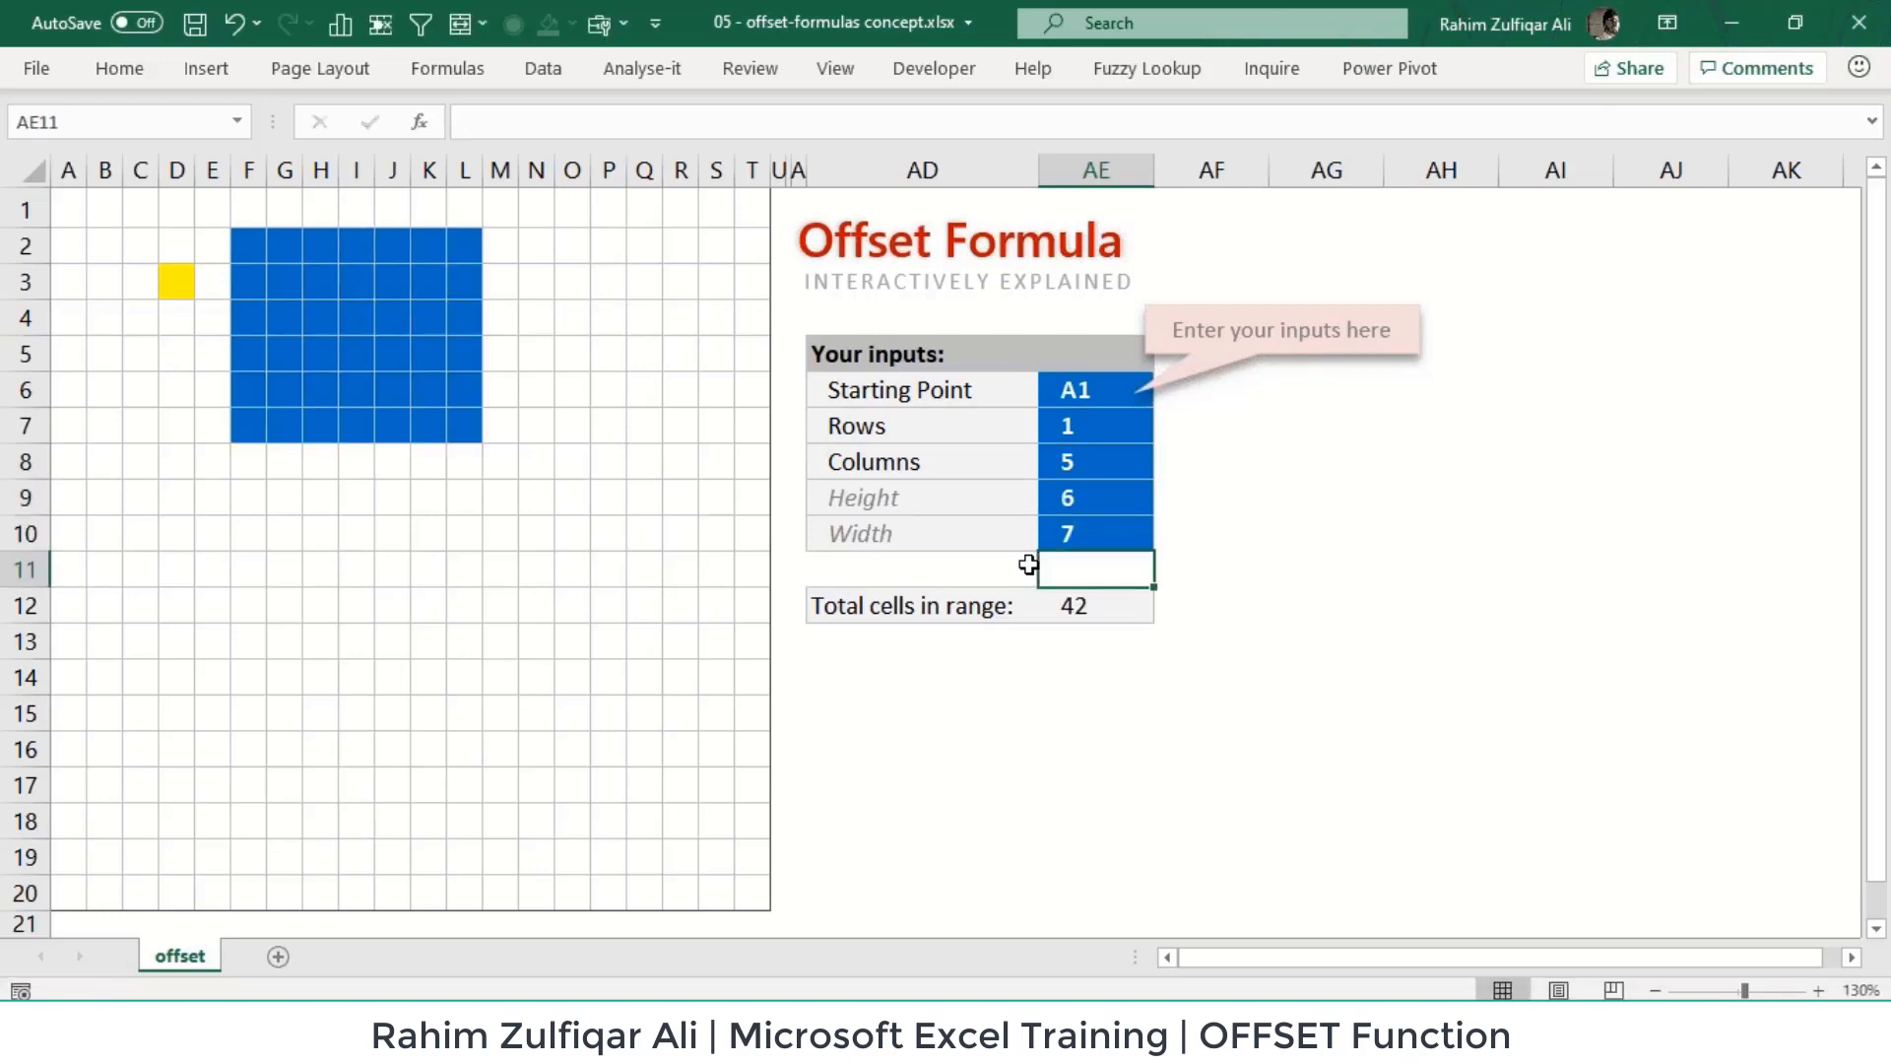
Step: Review how the Starting Point, Rows, Columns, Height and Width inputs relate to the highlighted range in the grid
{"action": "key", "text": "Up"}
{"action": "key", "text": "Up"}
{"action": "key", "text": "Up"}
{"action": "key", "text": "Up"}
{"action": "key", "text": "Up"}
{"action": "key", "text": "Down"}
{"action": "key", "text": "Down"}
{"action": "key", "text": "Down"}
{"action": "key", "text": "Down"}
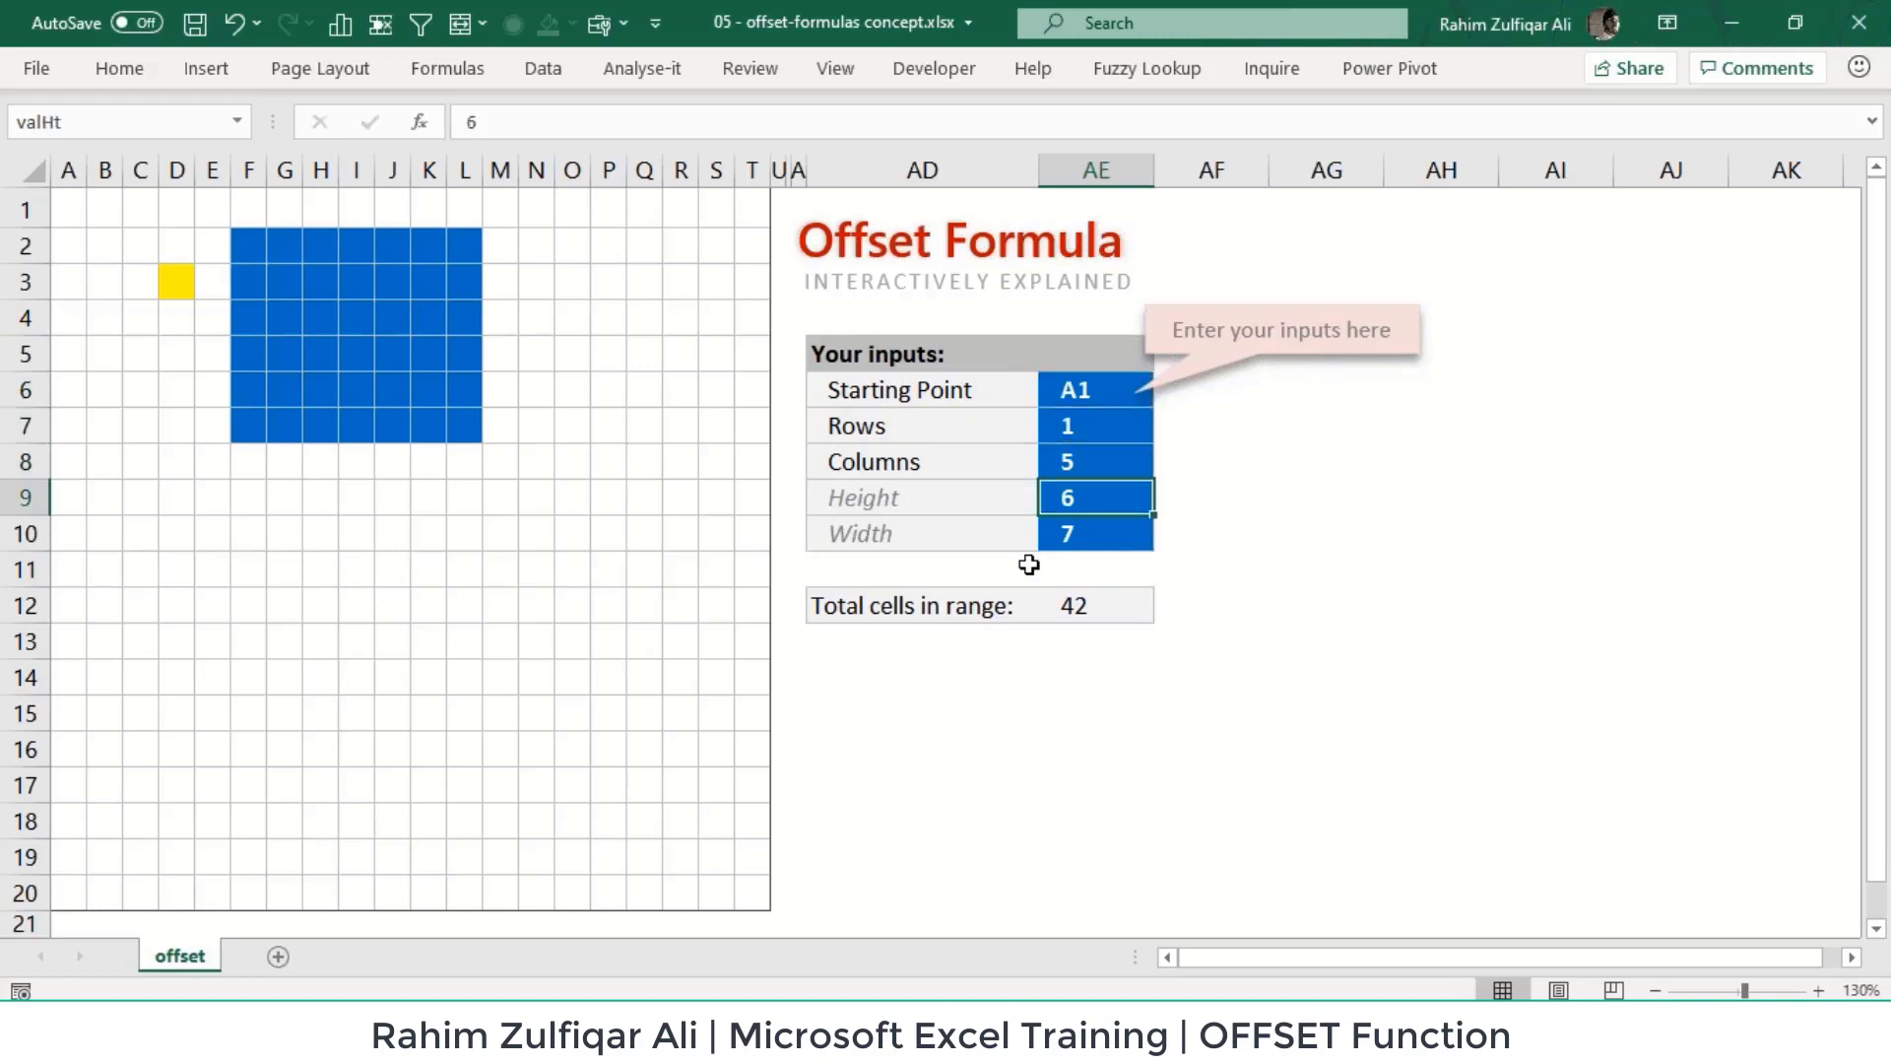
{"action": "key", "text": "Up"}
{"action": "key", "text": "Up"}
{"action": "key", "text": "Up"}
{"action": "key", "text": "Up"}
{"action": "key", "text": "Down"}
{"action": "key", "text": "Down"}
{"action": "key", "text": "Down"}
{"action": "key", "text": "Up"}
{"action": "key", "text": "Up"}
{"action": "key", "text": "Down"}
{"action": "key", "text": "Down"}
{"action": "key", "text": "Down"}
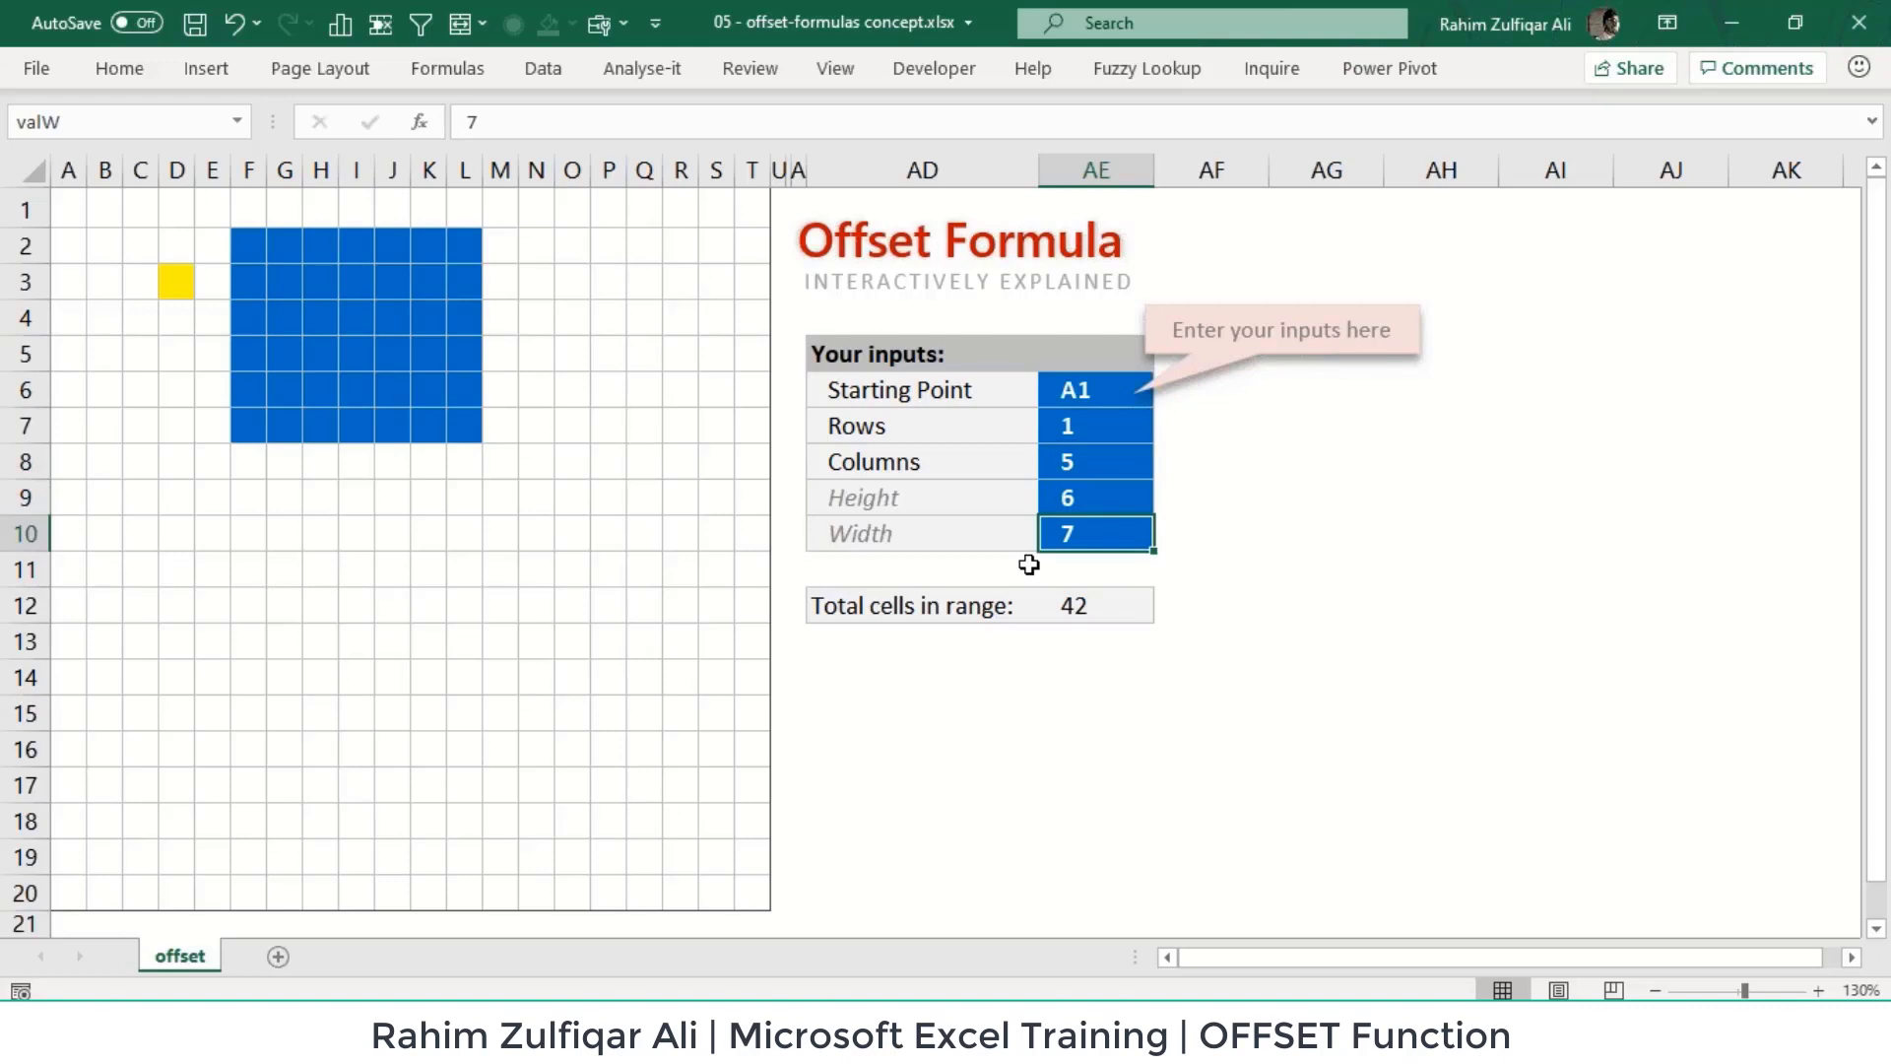
{"action": "key", "text": "Up"}
{"action": "key", "text": "Up"}
{"action": "key", "text": "Up"}
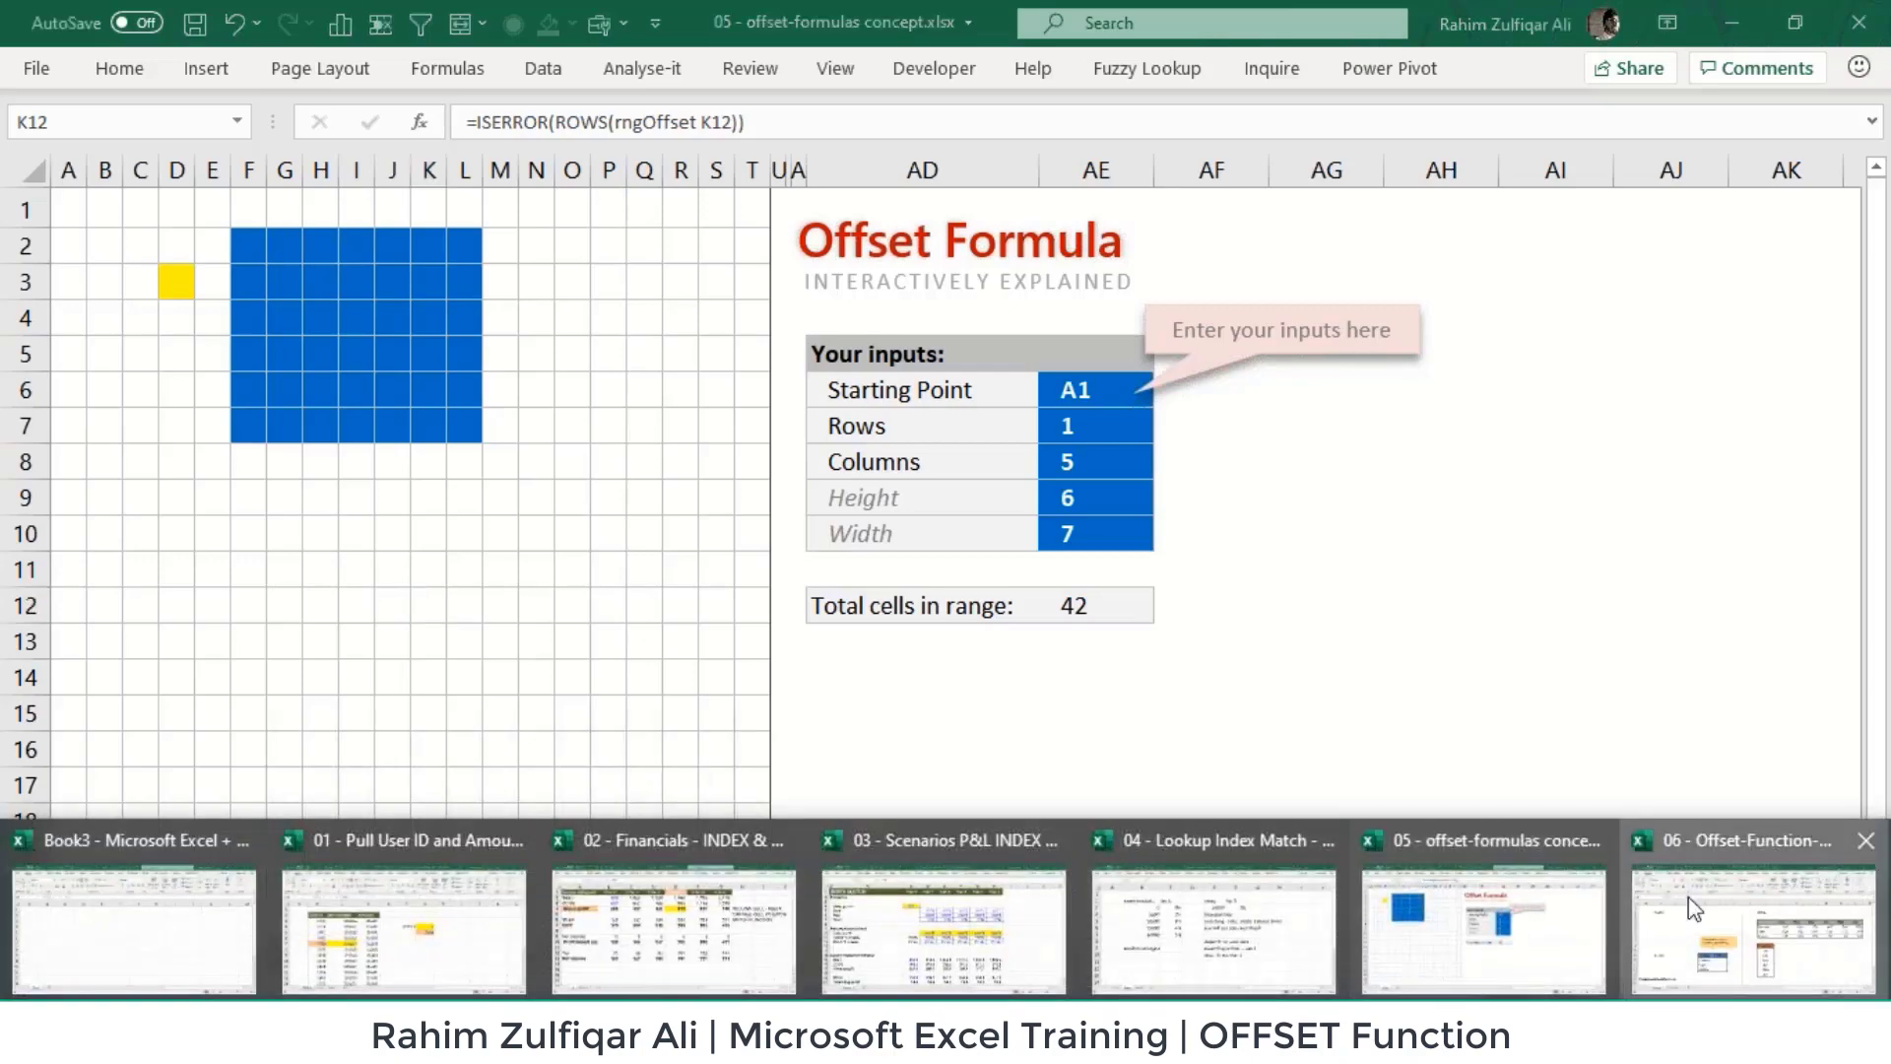
Step: Switch to the 06 - Offset-Function-Examples - Practice workbook and go to the first YTD cell, N6, on the Example 2 sheet
{"action": "left_click", "coordinate": [1689, 897]}
{"action": "left_click", "coordinate": [318, 955]}
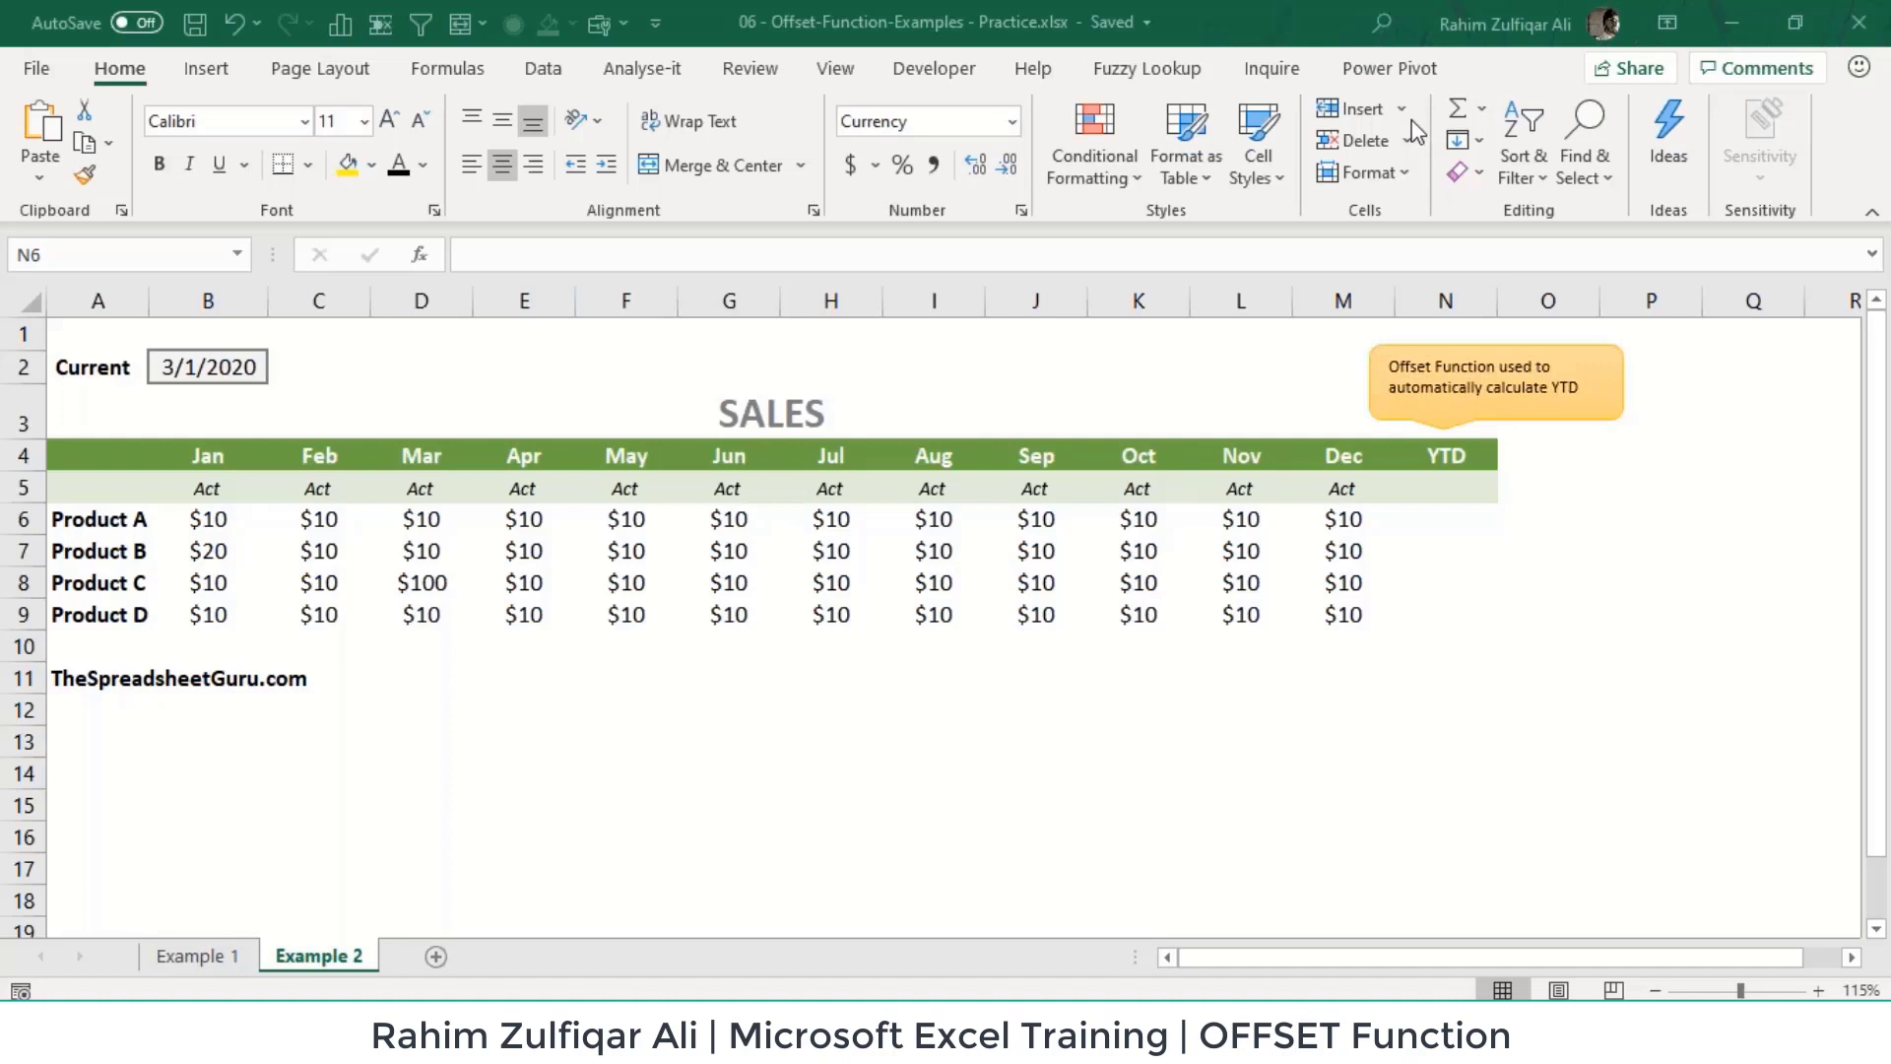
{"action": "left_click", "coordinate": [1439, 524]}
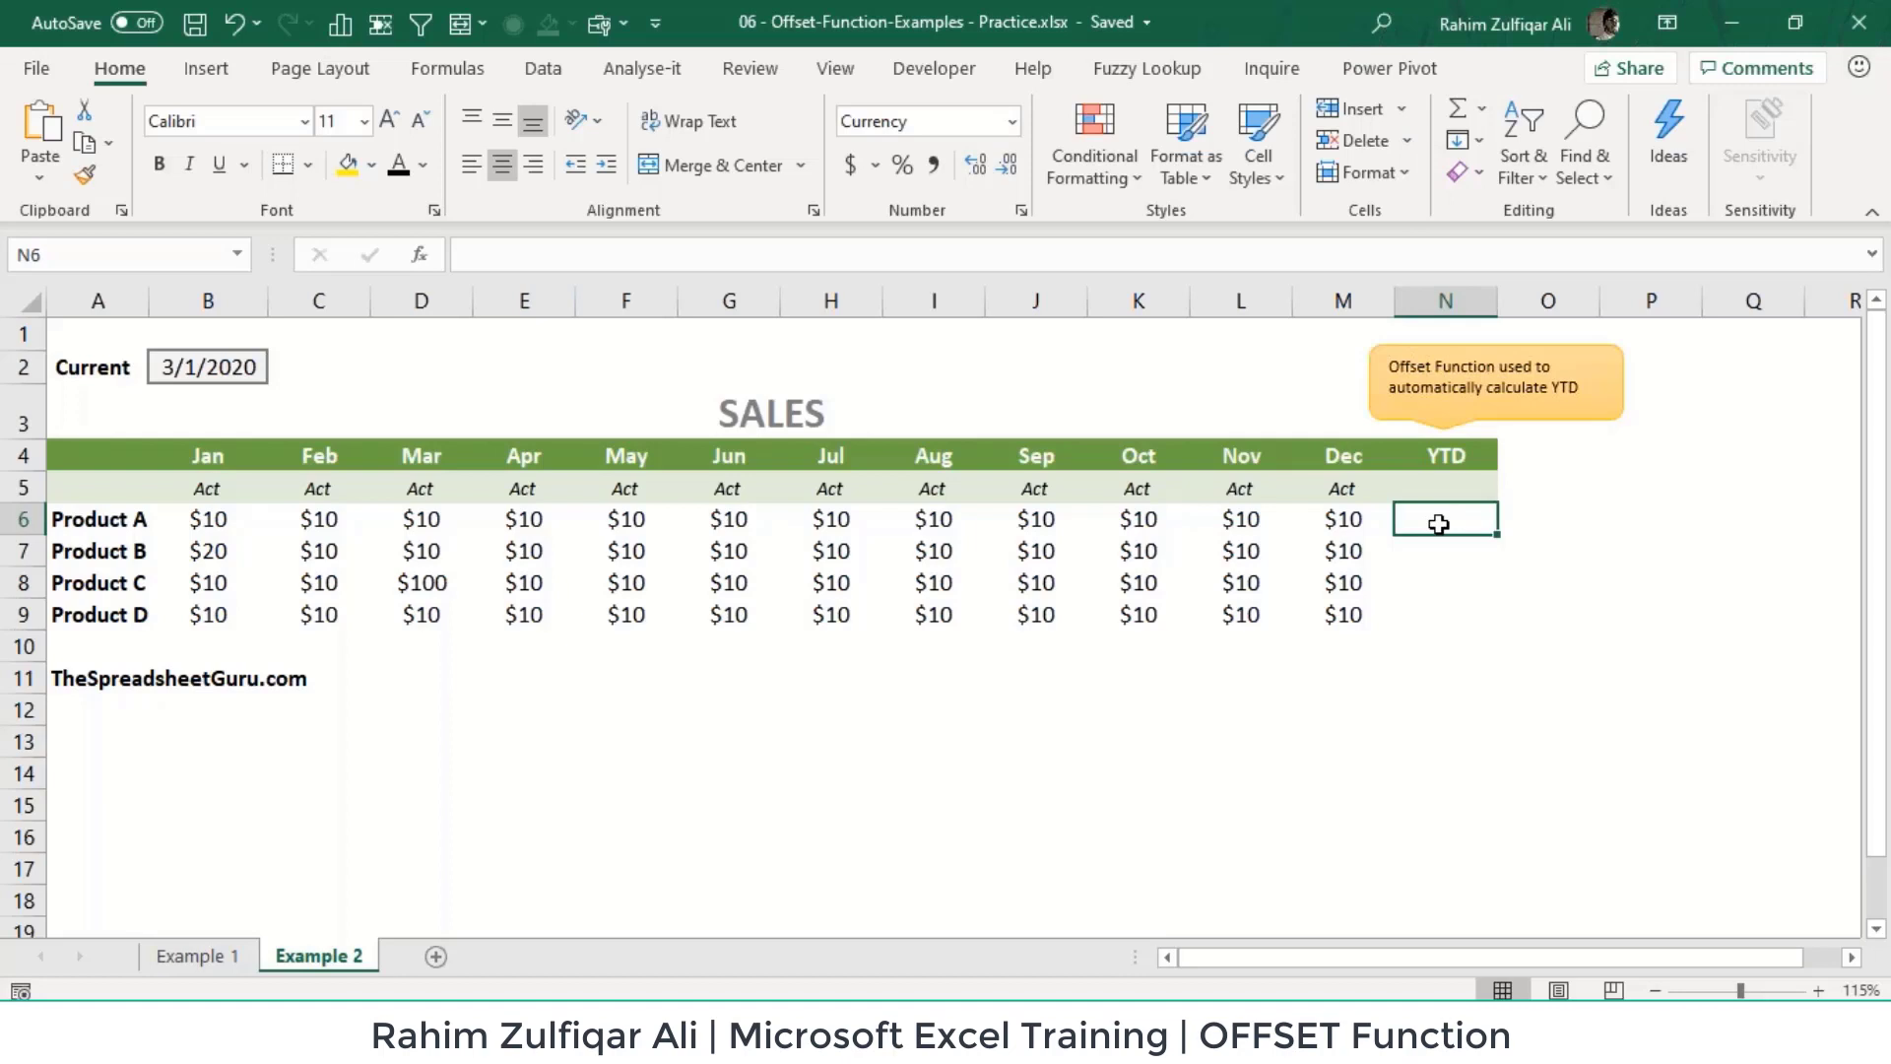
Step: Examine the product names in A6:A9 and their monthly sales figures in B6:M9
{"action": "left_click", "coordinate": [84, 516]}
{"action": "left_click_drag", "start_coordinate": [83, 516], "coordinate": [99, 614]}
{"action": "left_click_drag", "start_coordinate": [225, 465], "coordinate": [1323, 617]}
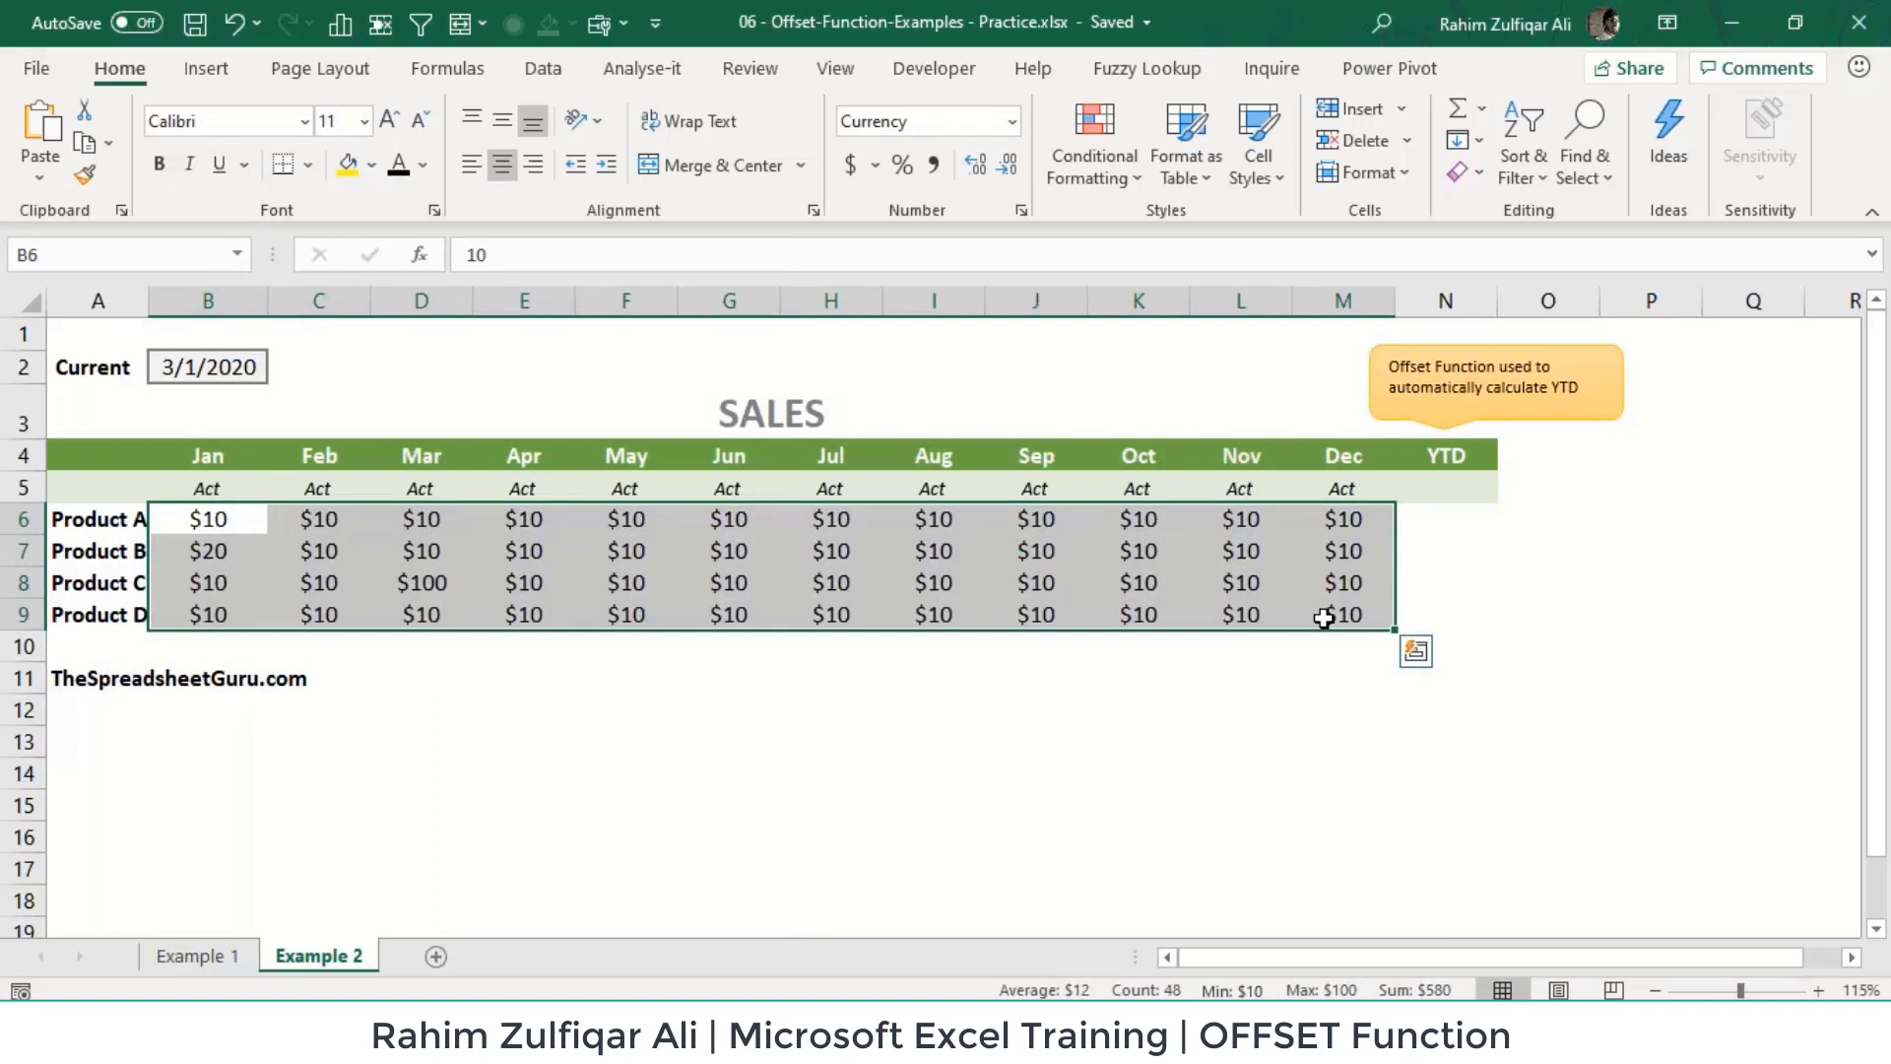
Step: Fill the YTD cells N6:N9 for Products A to D with yellow
{"action": "key", "text": "Right"}
{"action": "key", "text": "Right"}
{"action": "key", "text": "Right"}
{"action": "key", "text": "Right"}
{"action": "key", "text": "Right"}
{"action": "key", "text": "Right"}
{"action": "key", "text": "Right"}
{"action": "key", "text": "Right"}
{"action": "key", "text": "Right"}
{"action": "key", "text": "Right"}
{"action": "key", "text": "Right"}
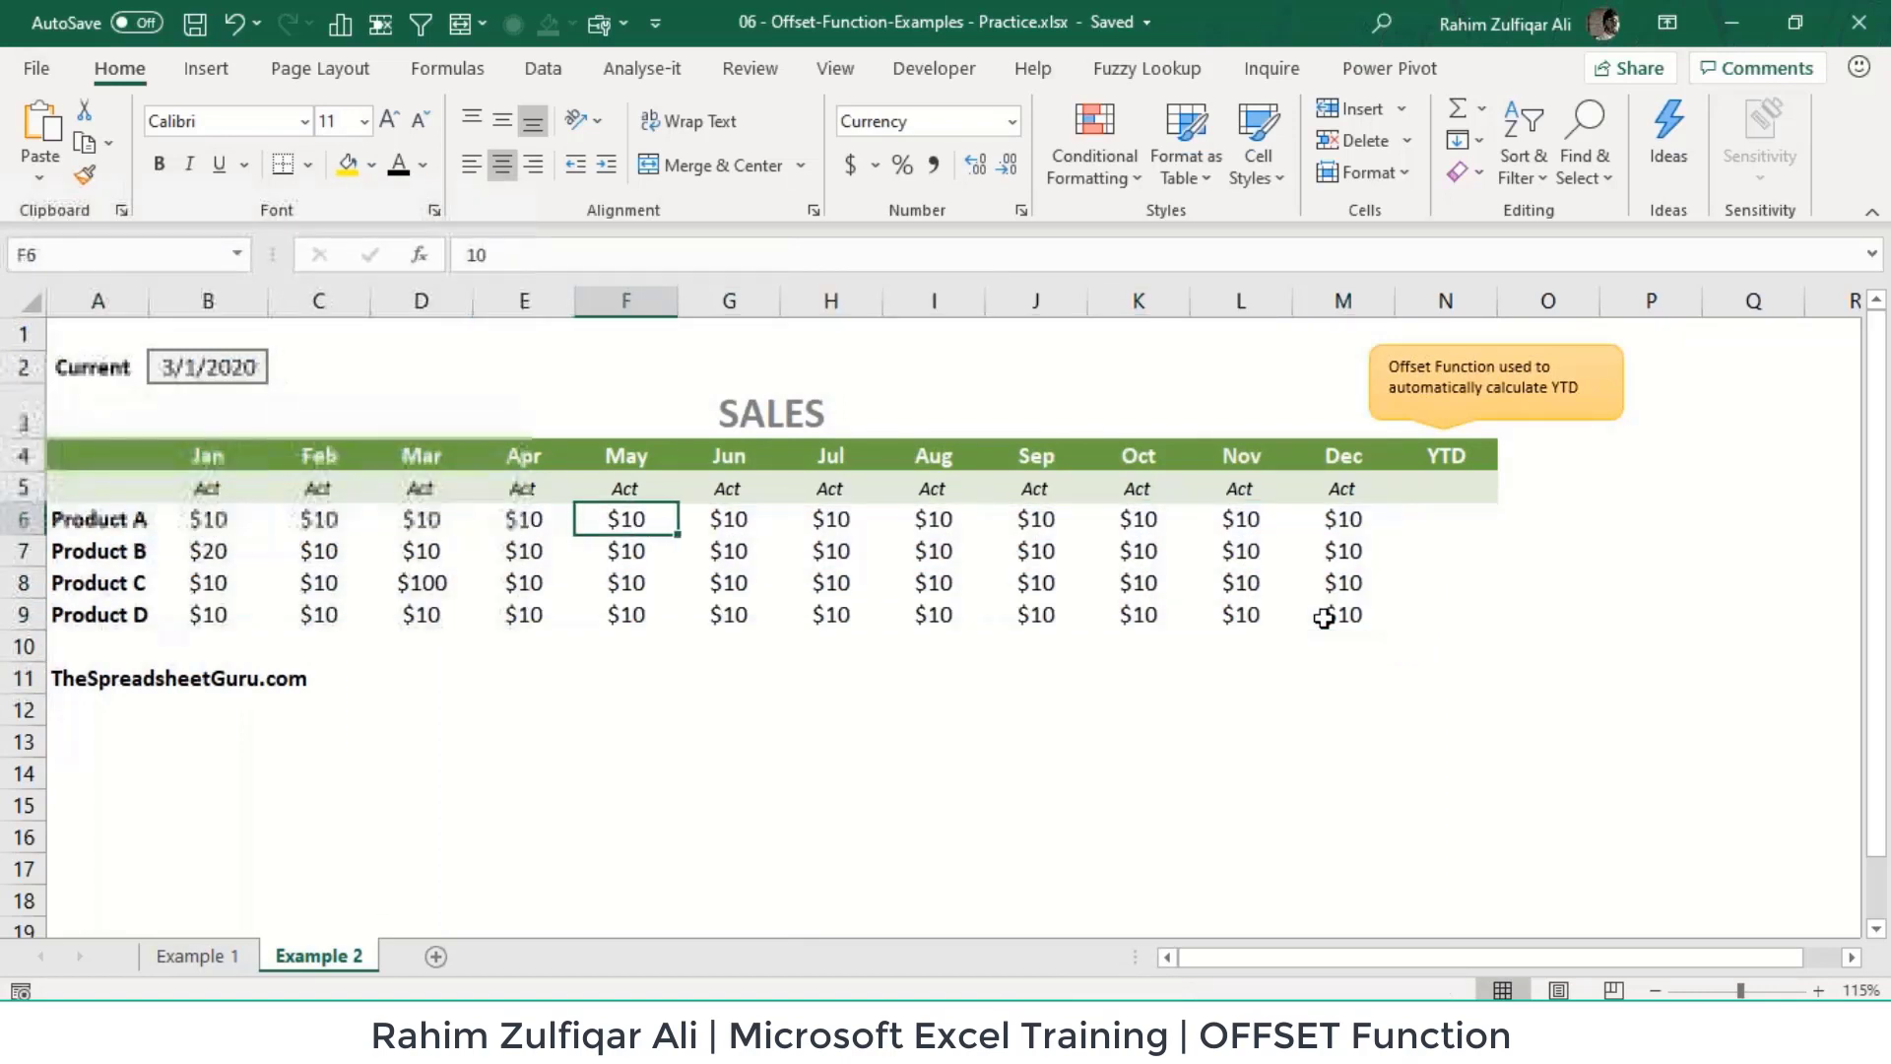
{"action": "key", "text": "Right"}
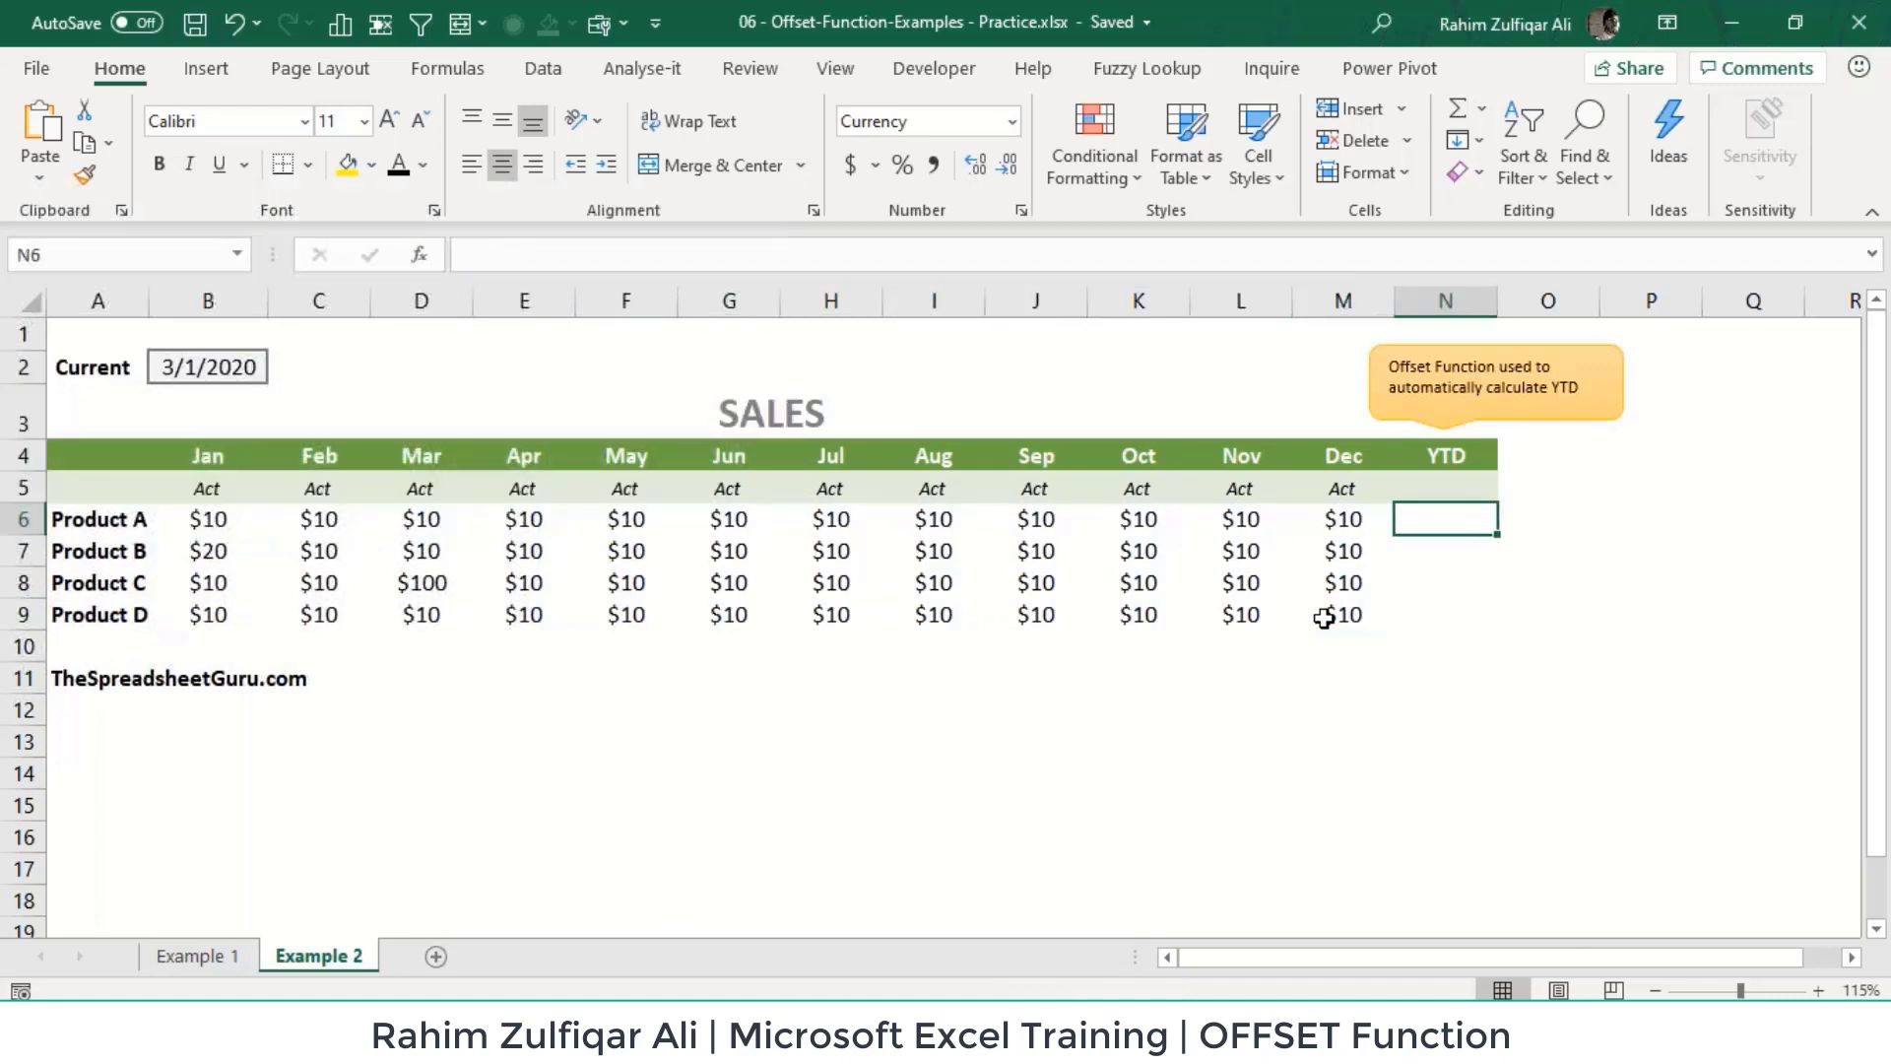
{"action": "key", "text": "shift+Down"}
{"action": "key", "text": "shift+Down"}
{"action": "key", "text": "shift+Down"}
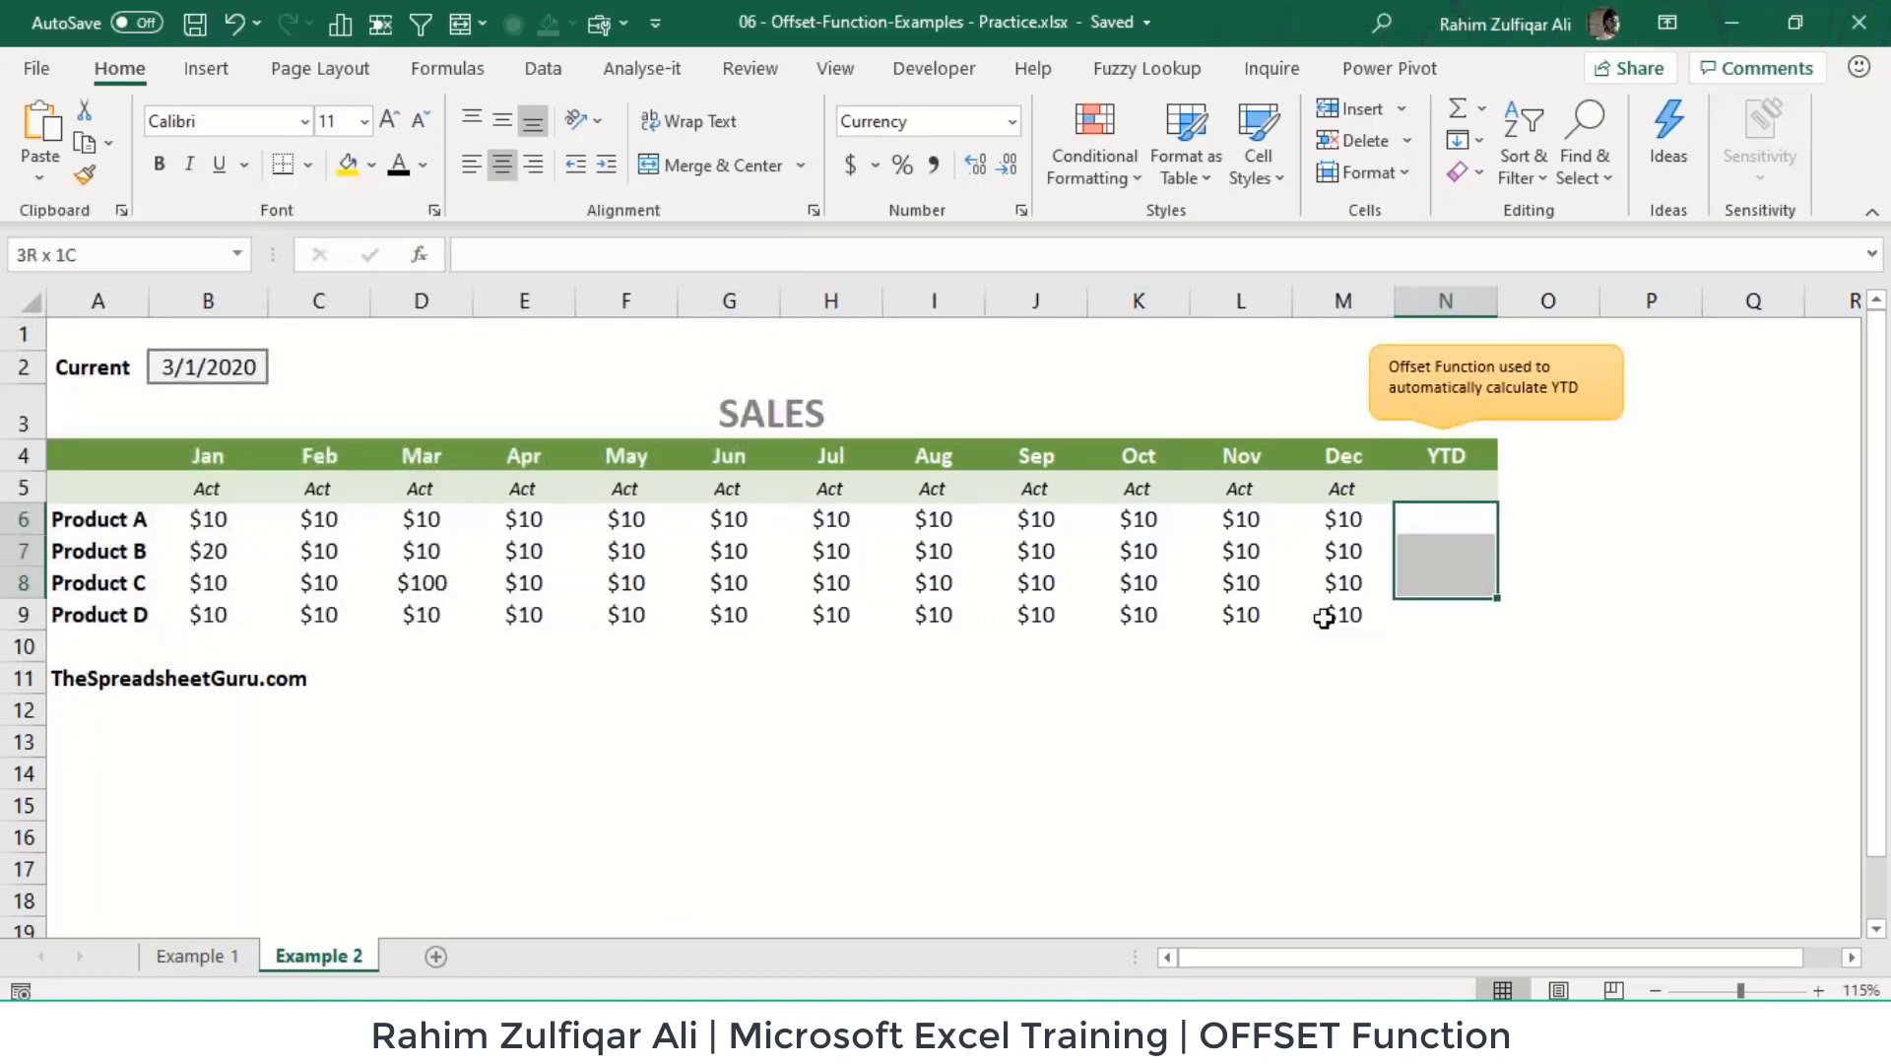
{"action": "left_click", "coordinate": [350, 165]}
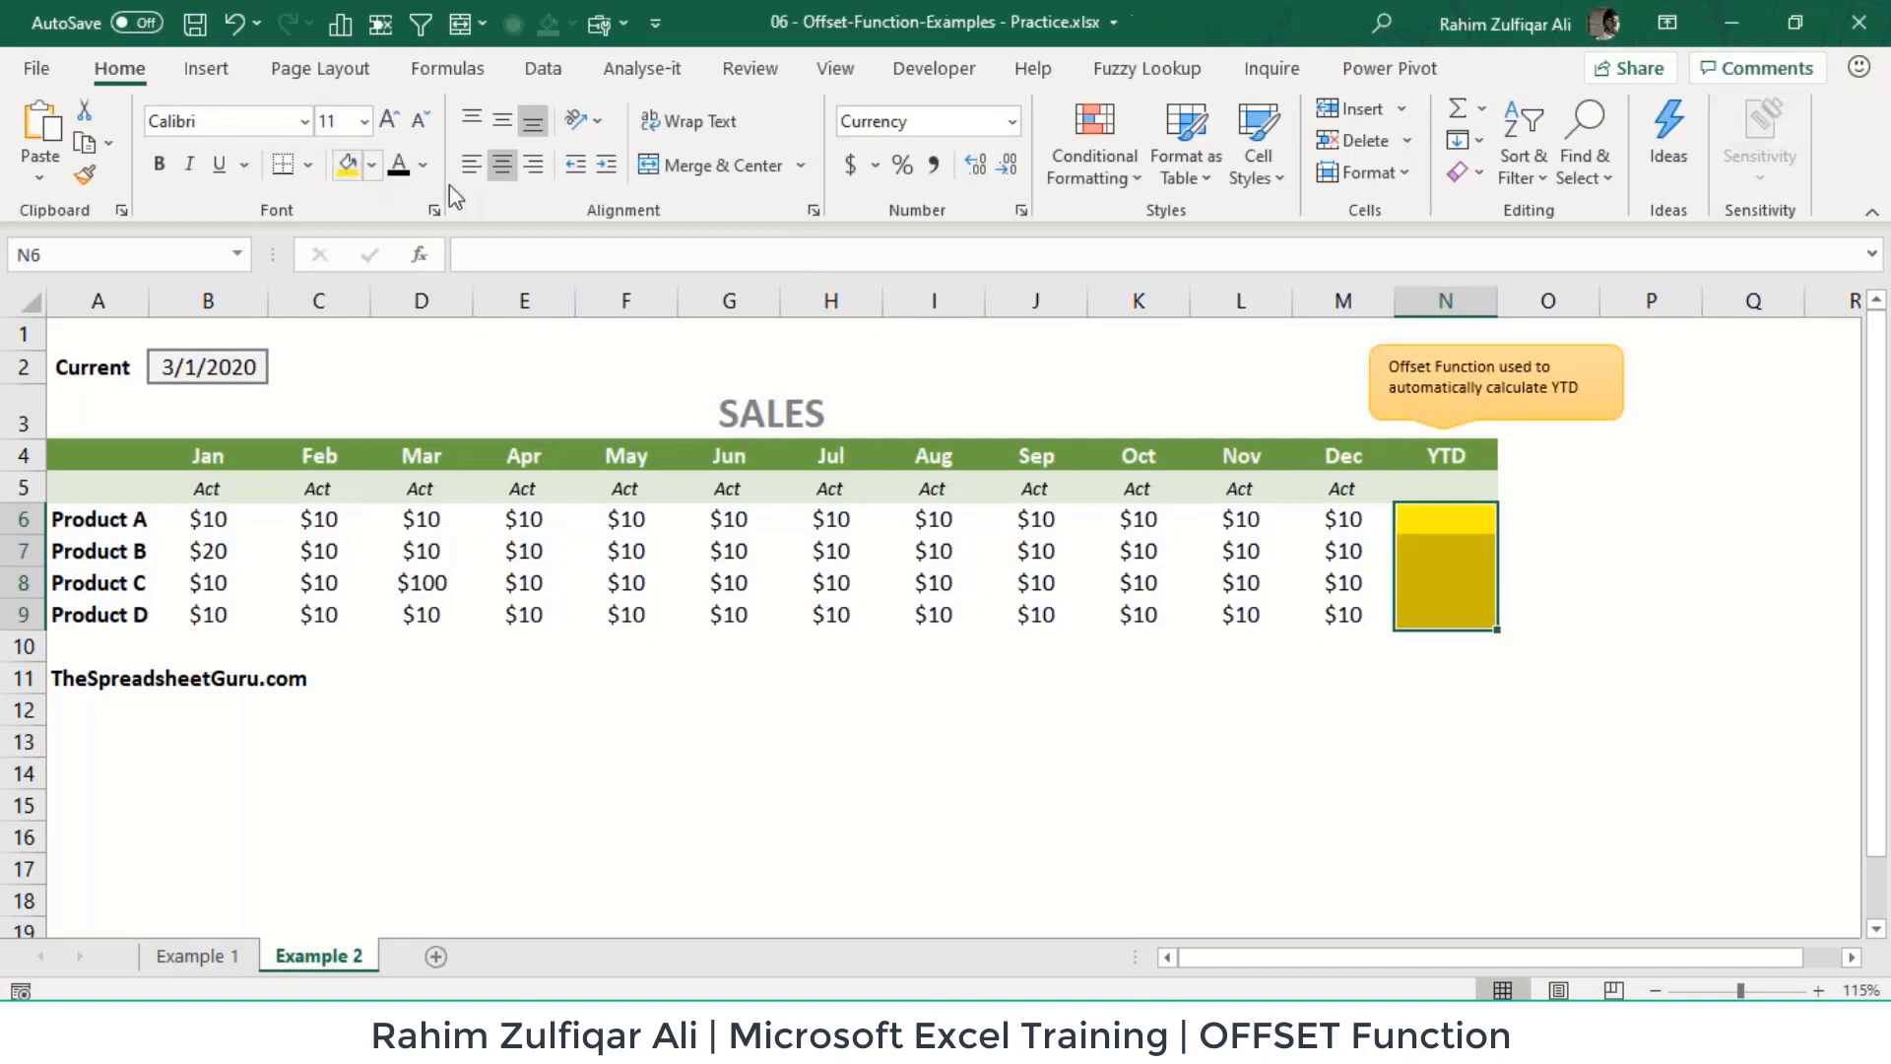
Step: Enter the note "year to date" in cell O4 beside the YTD heading
{"action": "left_click", "coordinate": [1510, 460]}
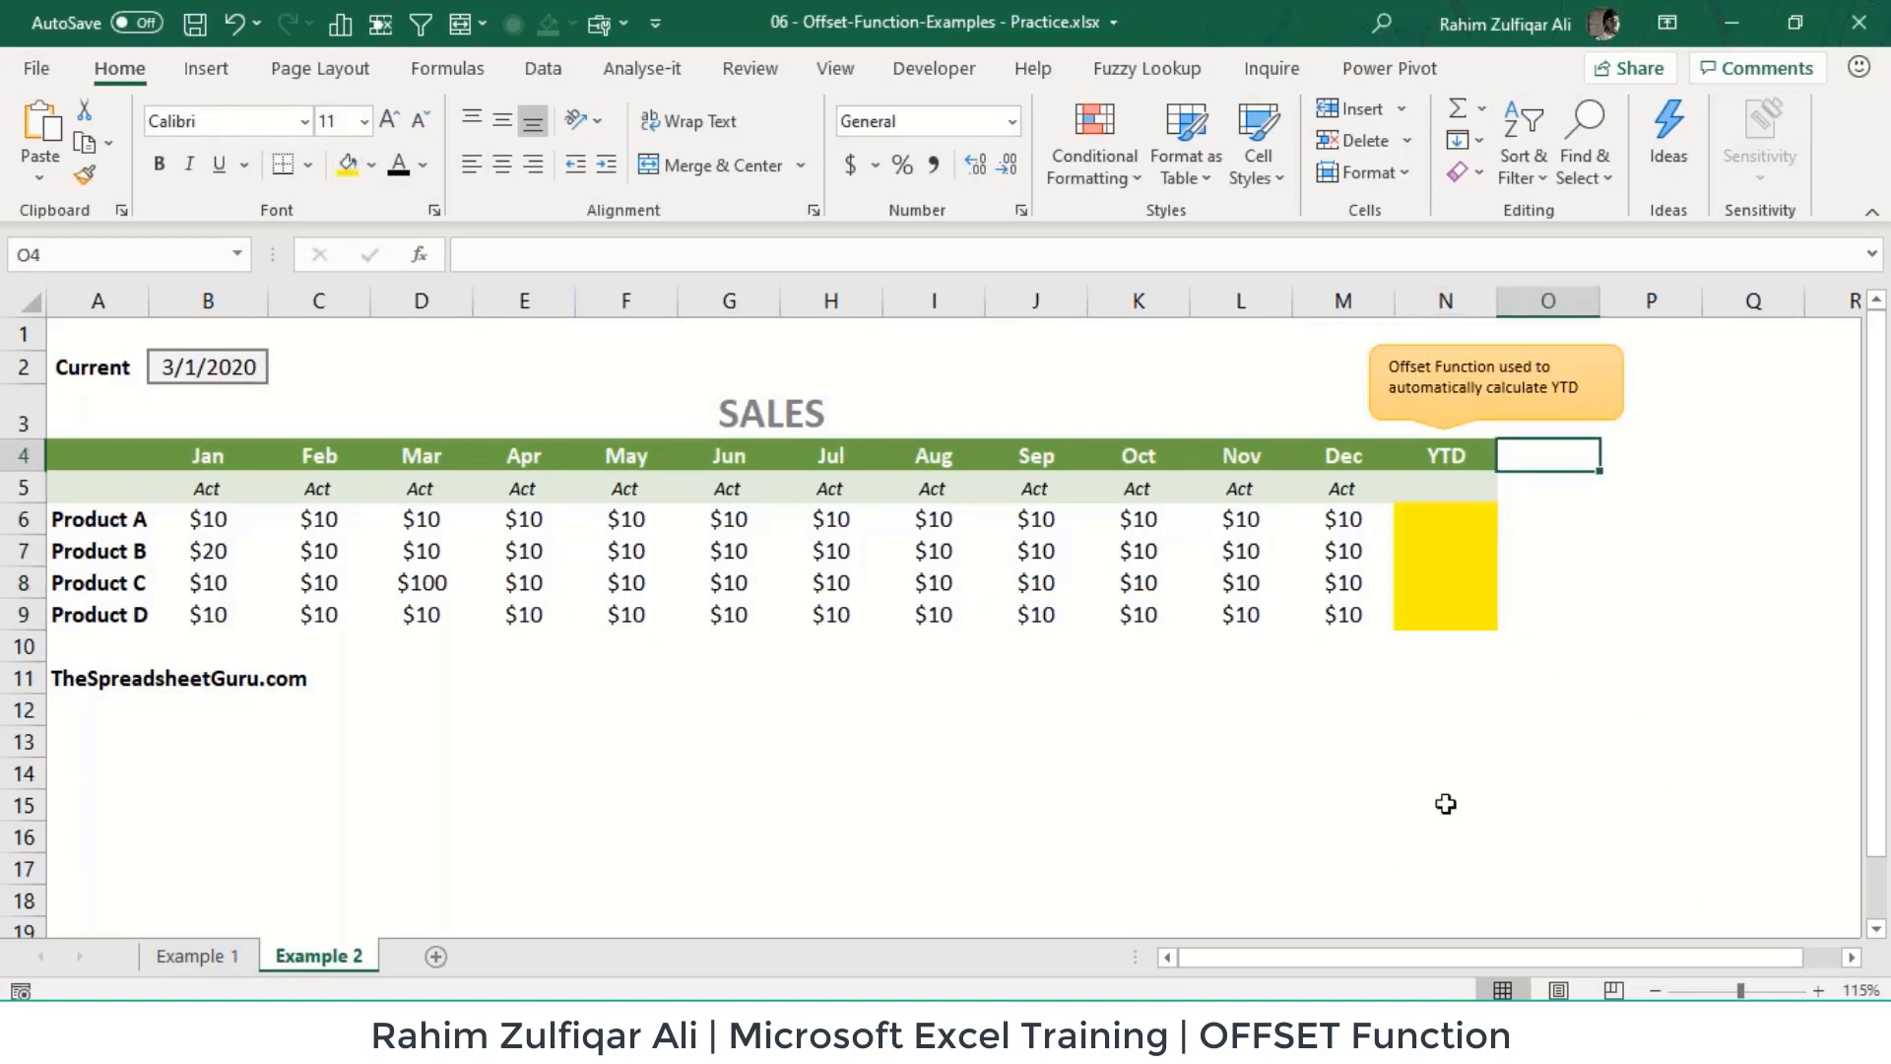
{"action": "type", "text": "year to"}
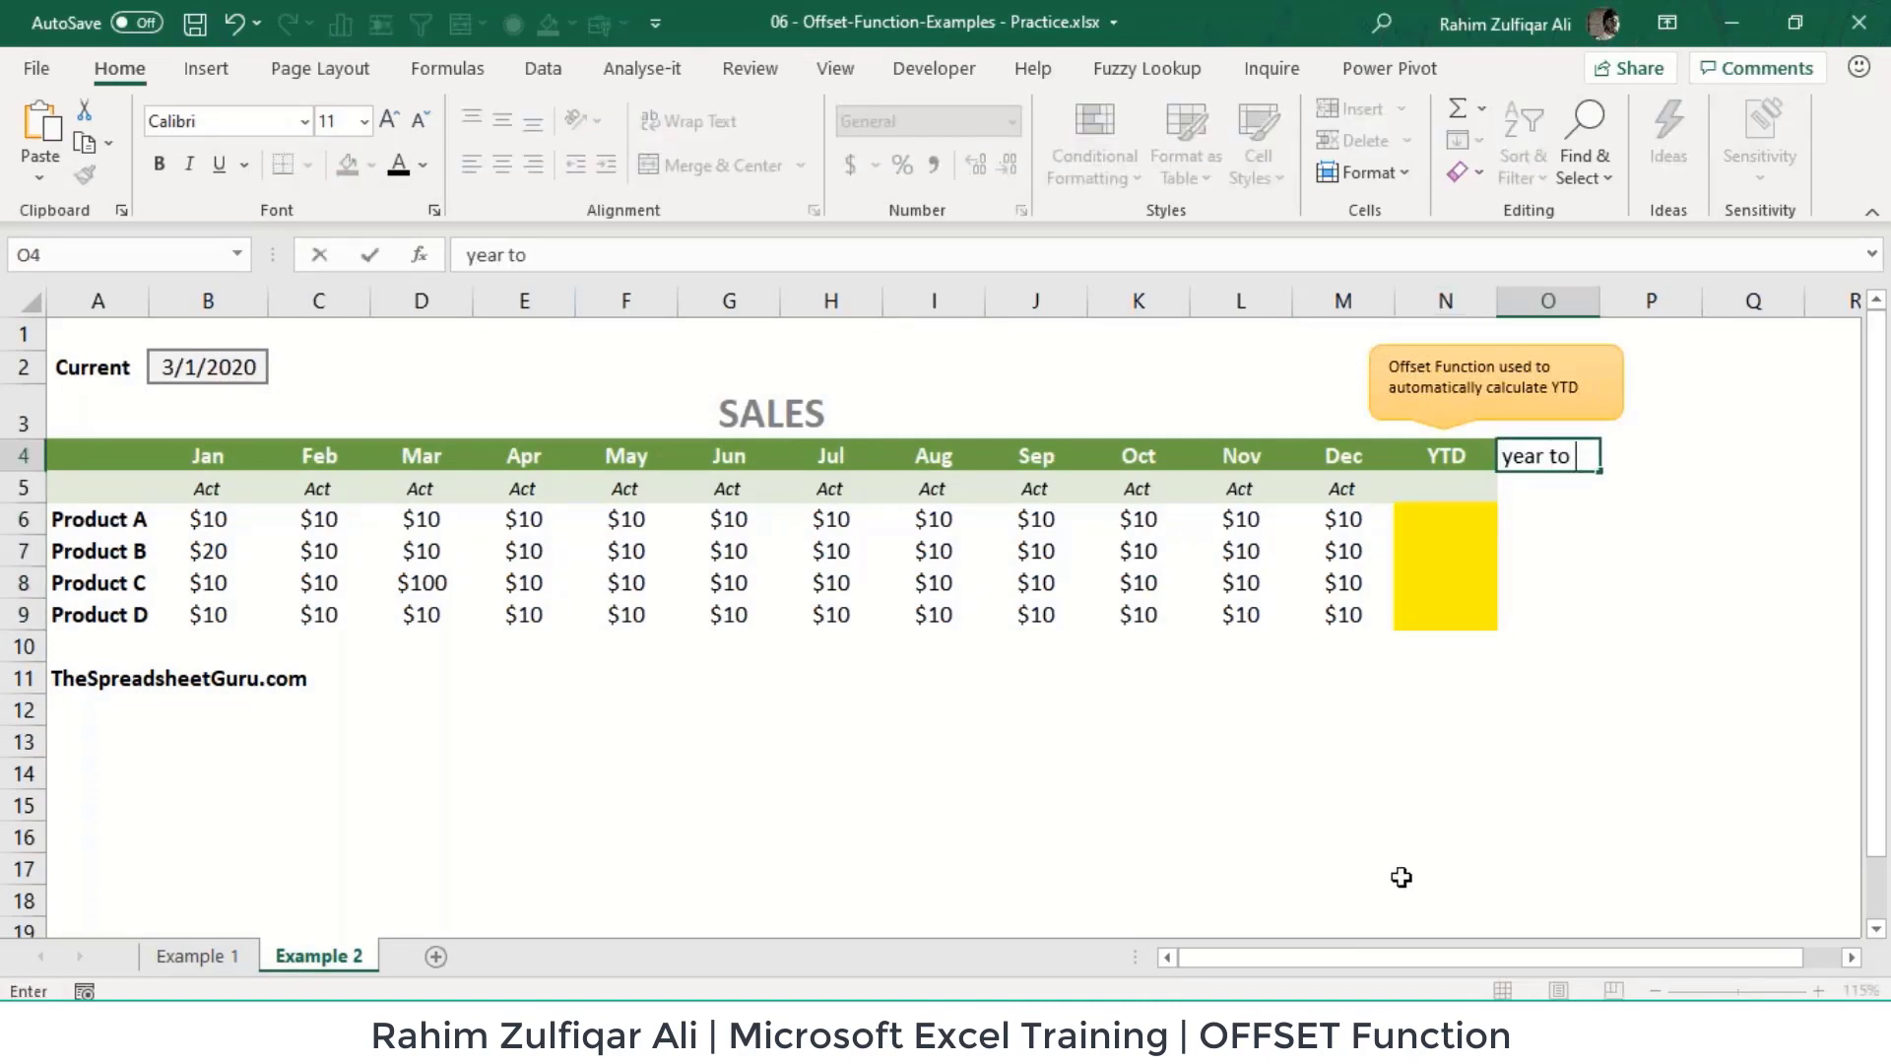
{"action": "type", "text": " date"}
{"action": "key", "text": "Return"}
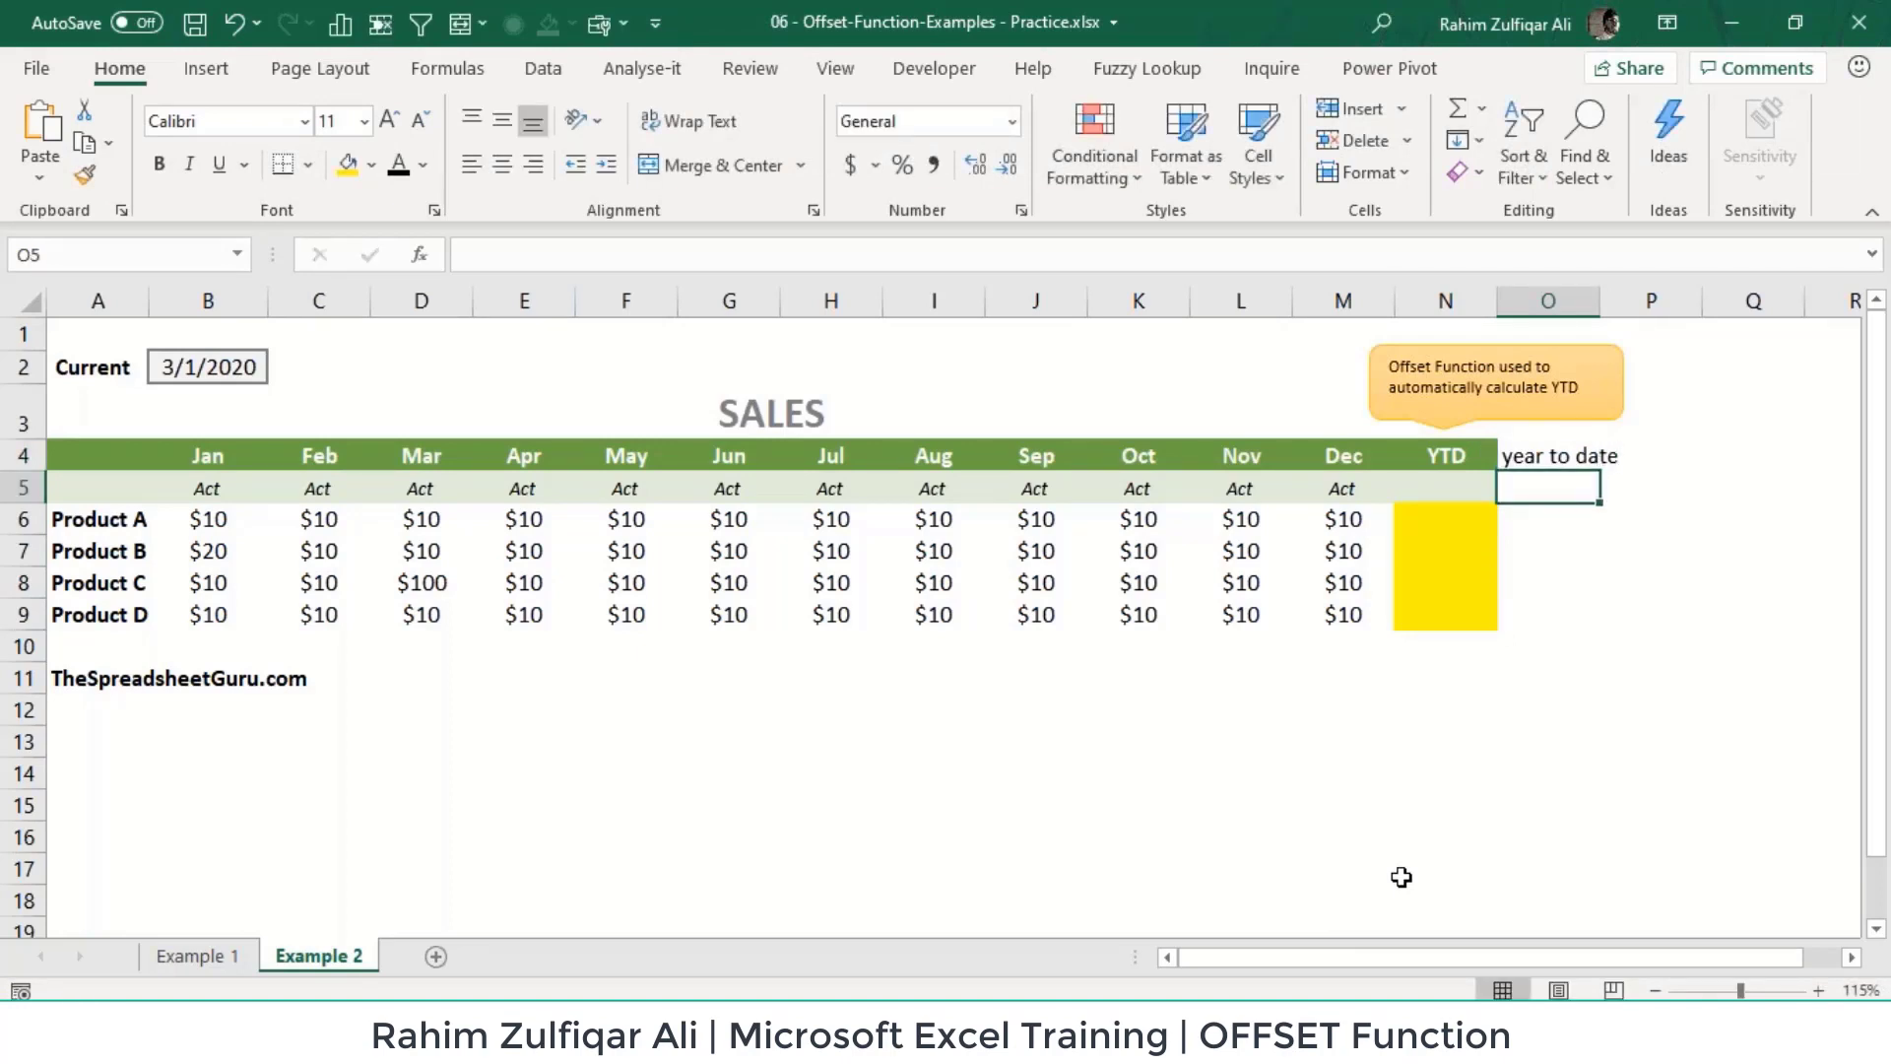
Step: Sum Product A's January to December sales in N6 with =SUM(B6:M6) and fill the formula down to N9
{"action": "left_click", "coordinate": [1433, 517]}
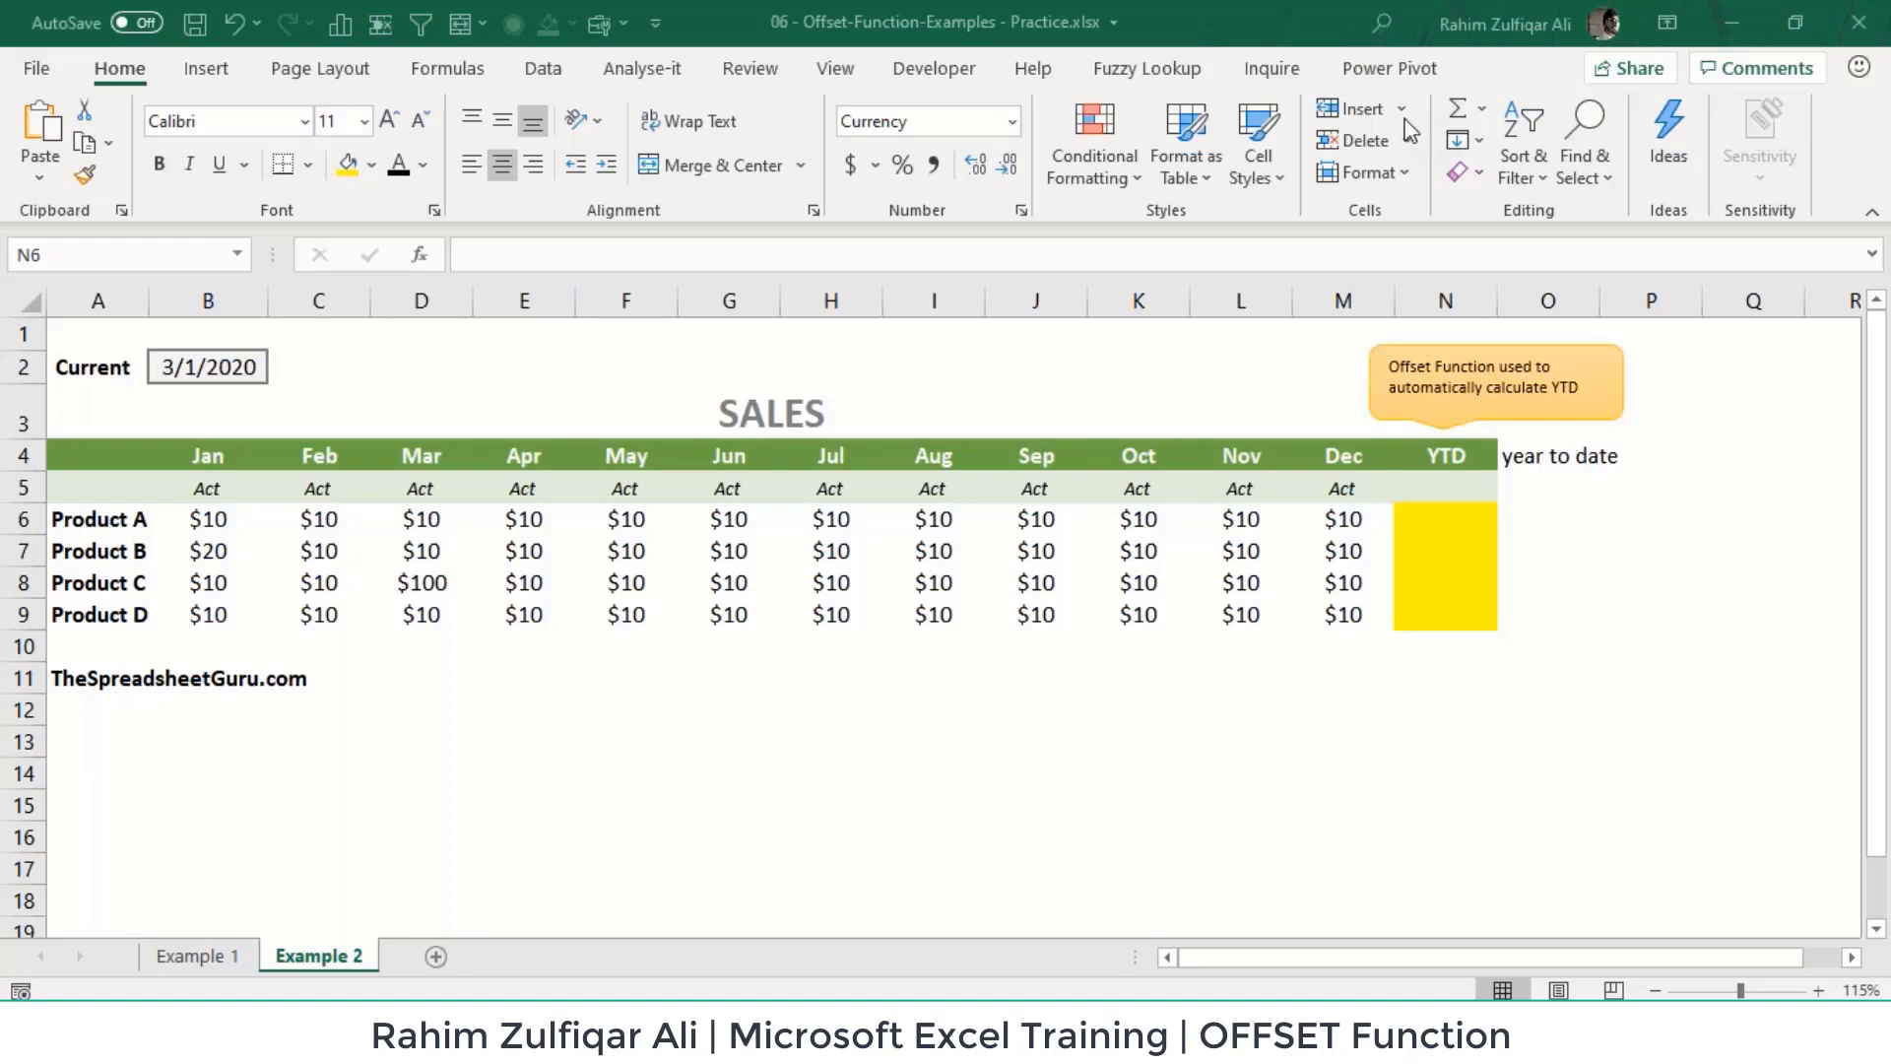
{"action": "left_click", "coordinate": [1451, 523]}
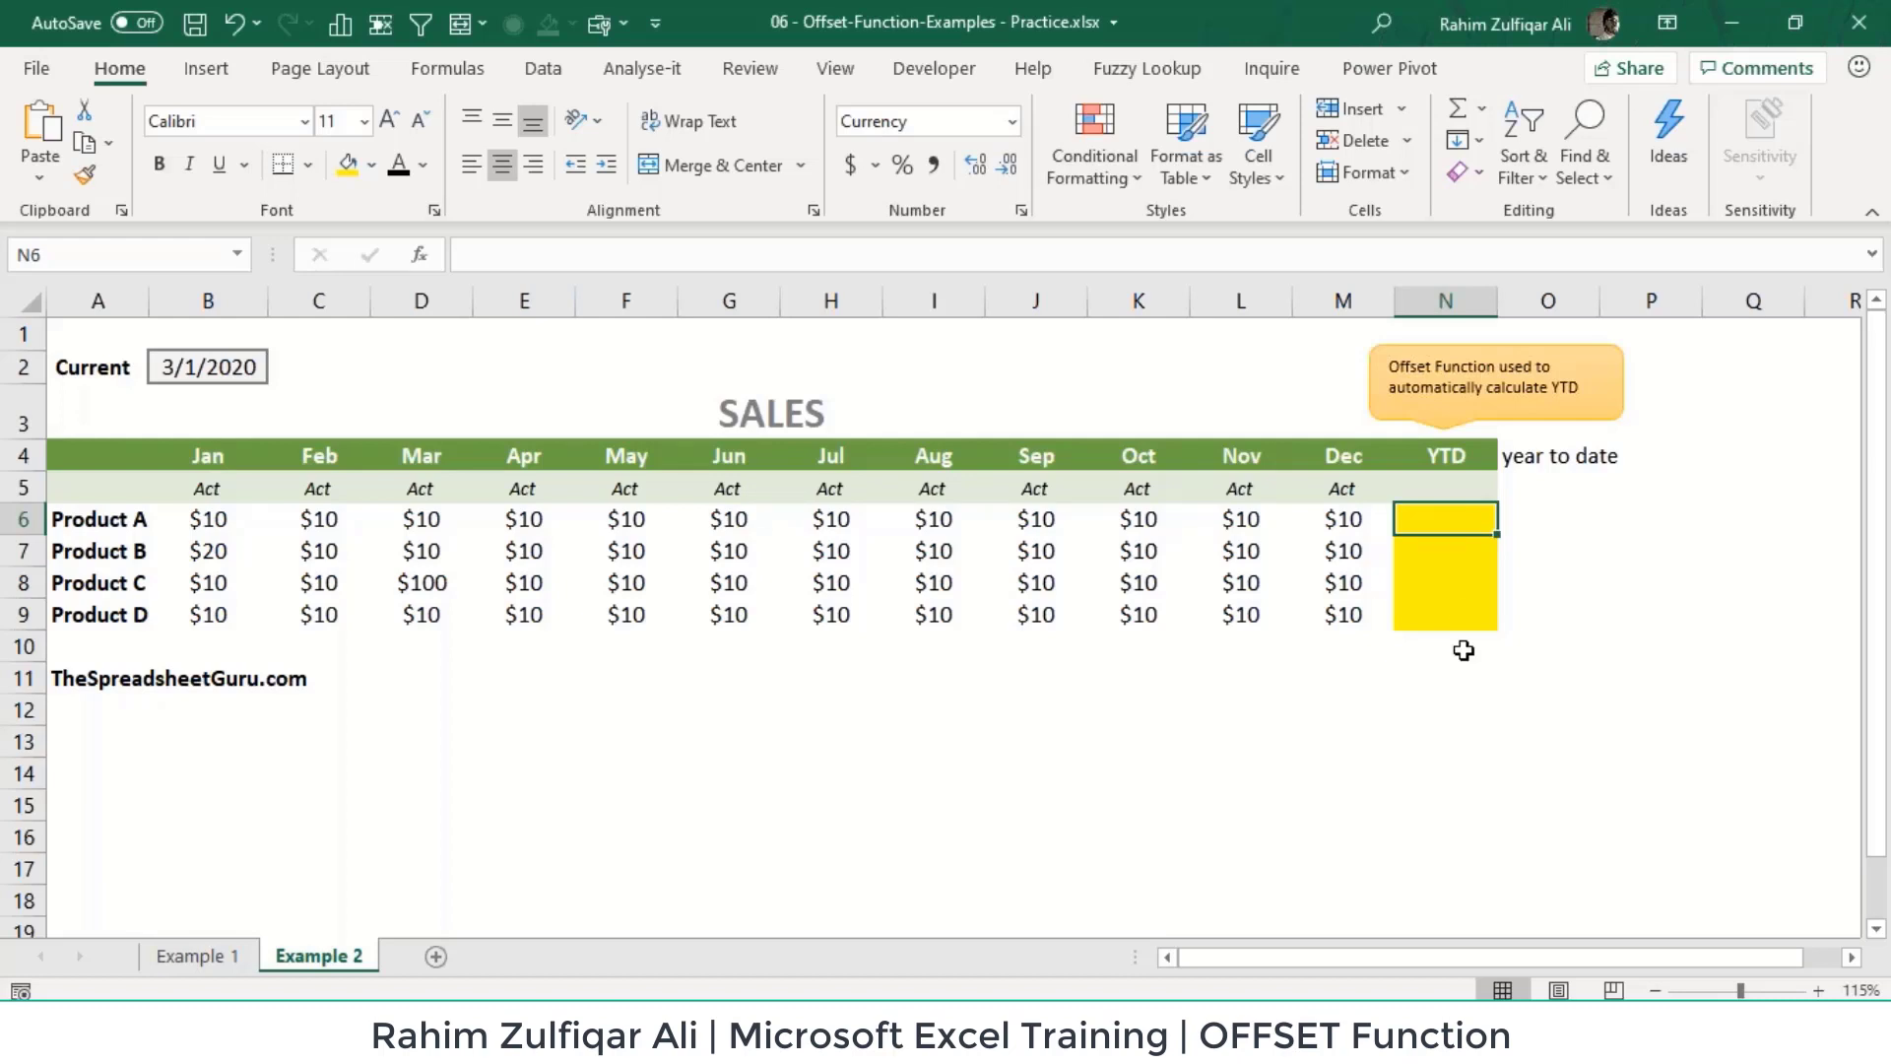
{"action": "type", "text": "=sum("}
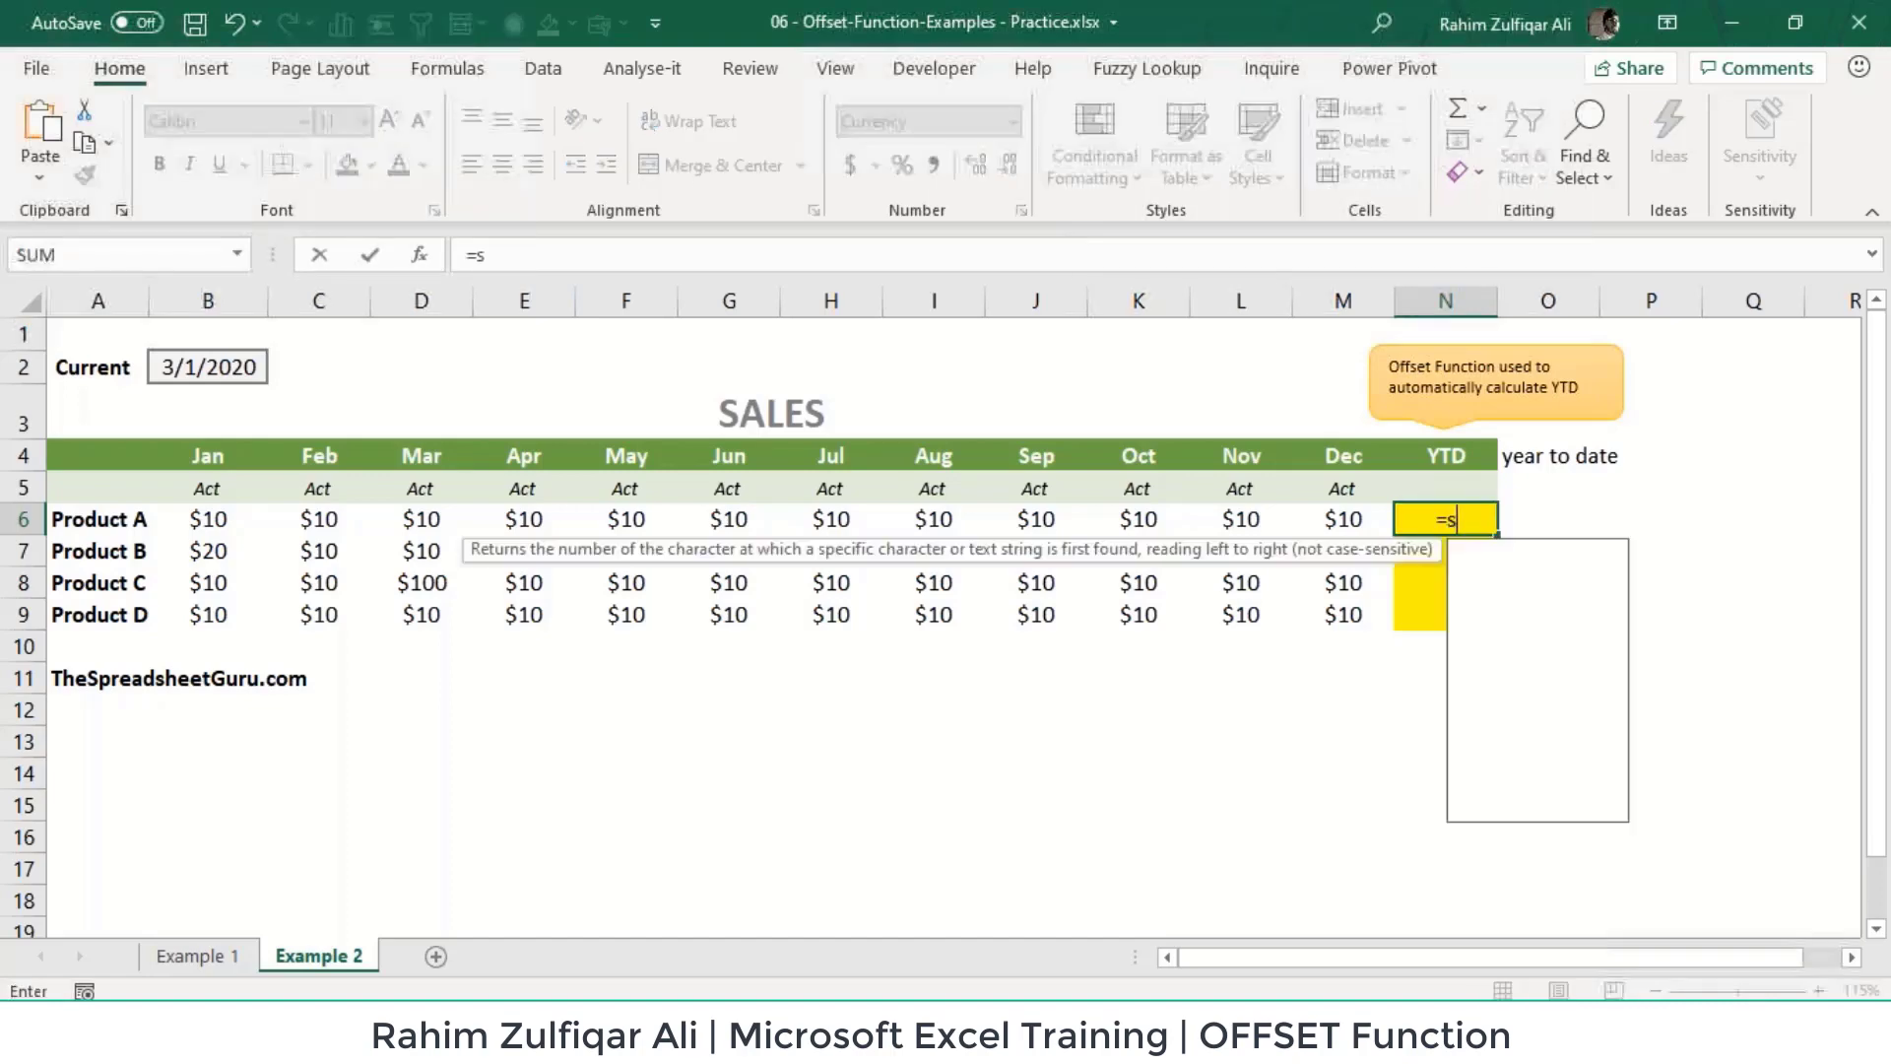
{"action": "key", "text": "Left"}
{"action": "key", "text": "ctrl+shift+Left"}
{"action": "key", "text": "shift+Right"}
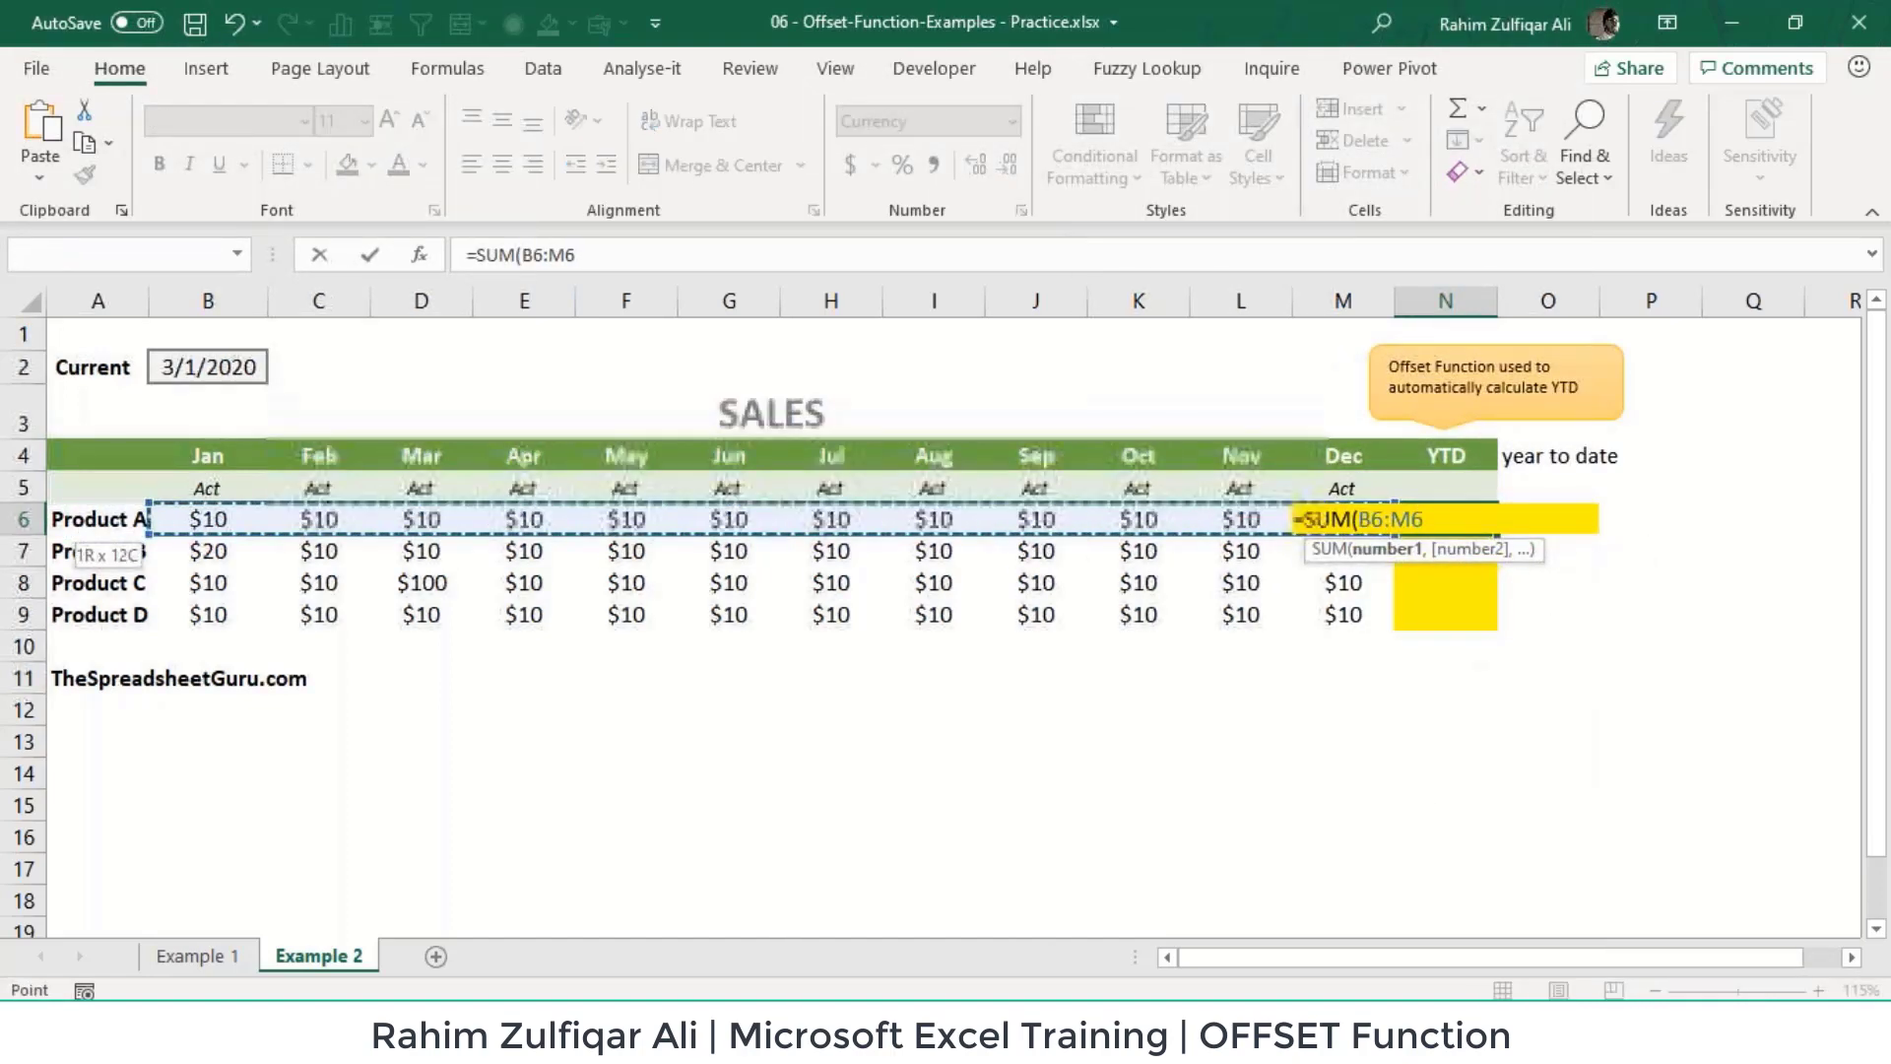
{"action": "key", "text": "Return"}
{"action": "left_click_drag", "start_coordinate": [1445, 519], "coordinate": [1445, 613]}
{"action": "key", "text": "ctrl+d"}
Step: Inspect the SUM formulas in N6:N9 and the cell ranges they refer to
{"action": "left_click", "coordinate": [1445, 520]}
{"action": "key", "text": "F2"}
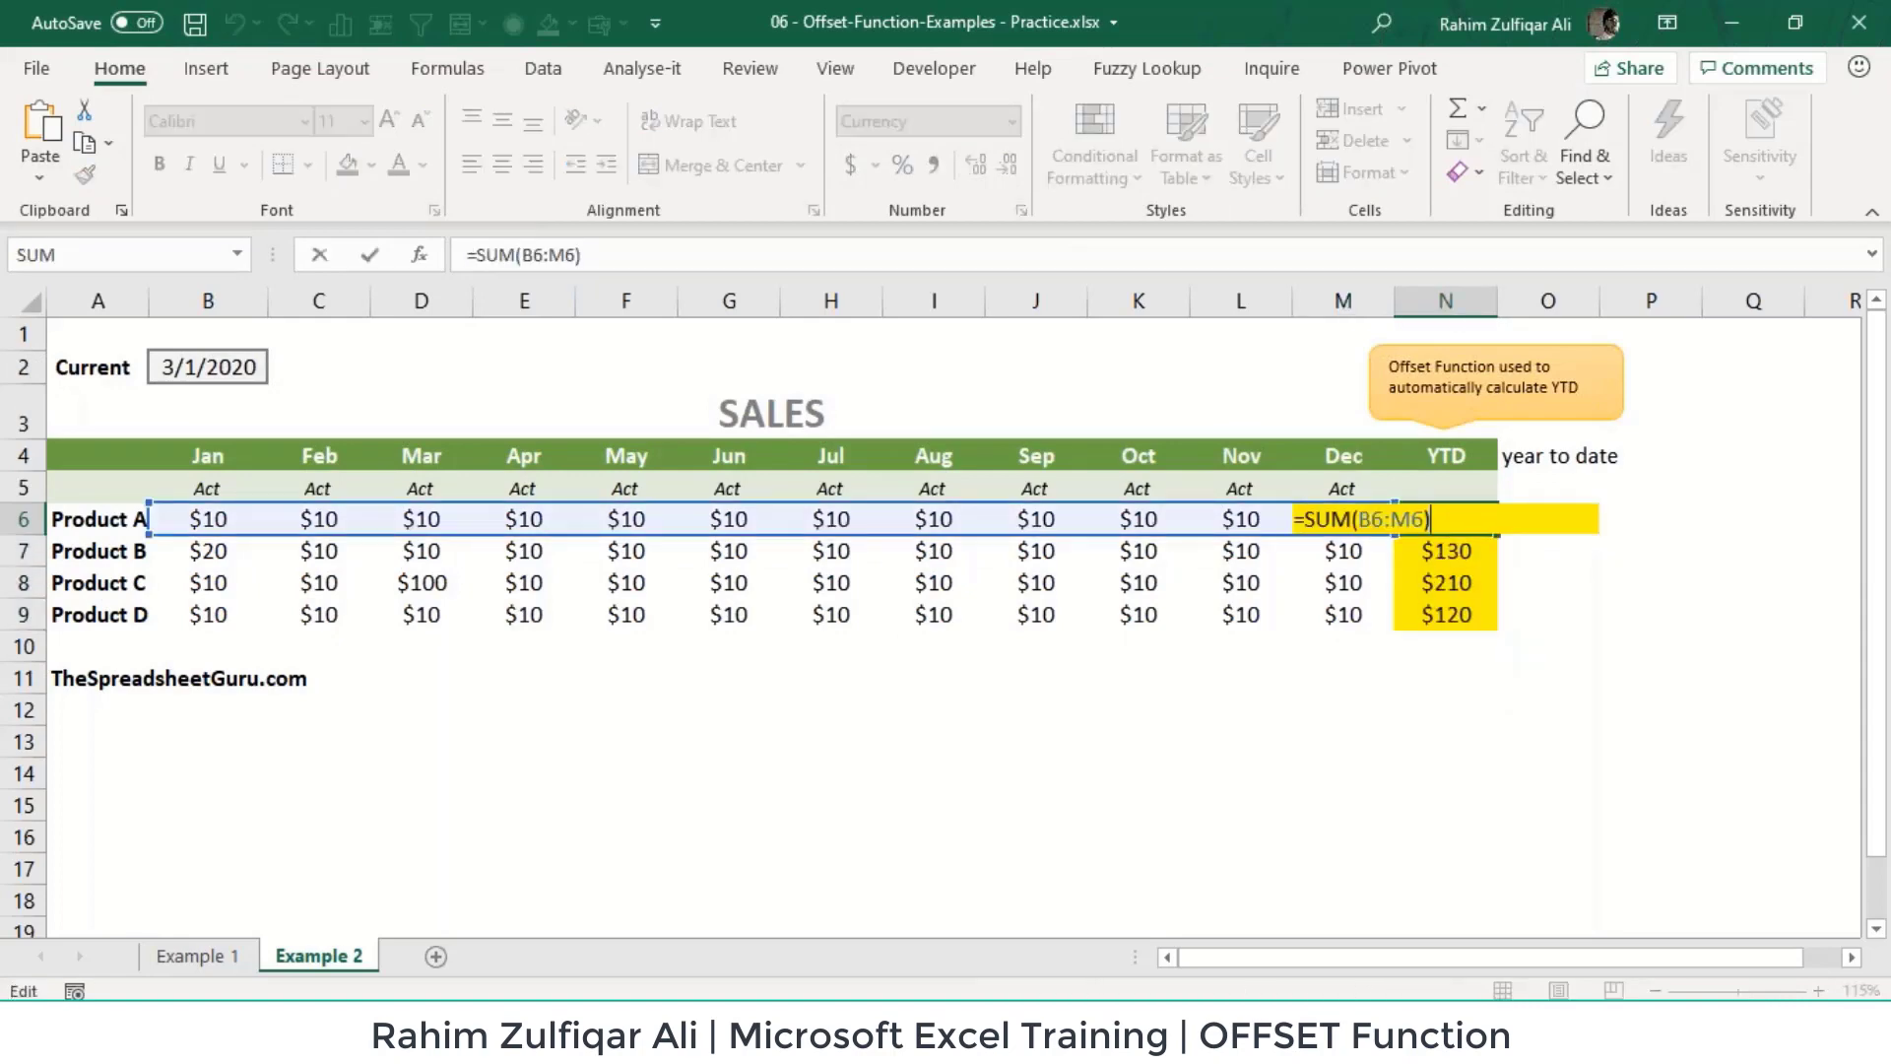
{"action": "key", "text": "Return"}
{"action": "key", "text": "F2"}
{"action": "key", "text": "Return"}
{"action": "key", "text": "F2"}
{"action": "key", "text": "Return"}
{"action": "key", "text": "F2"}
{"action": "key", "text": "Escape"}
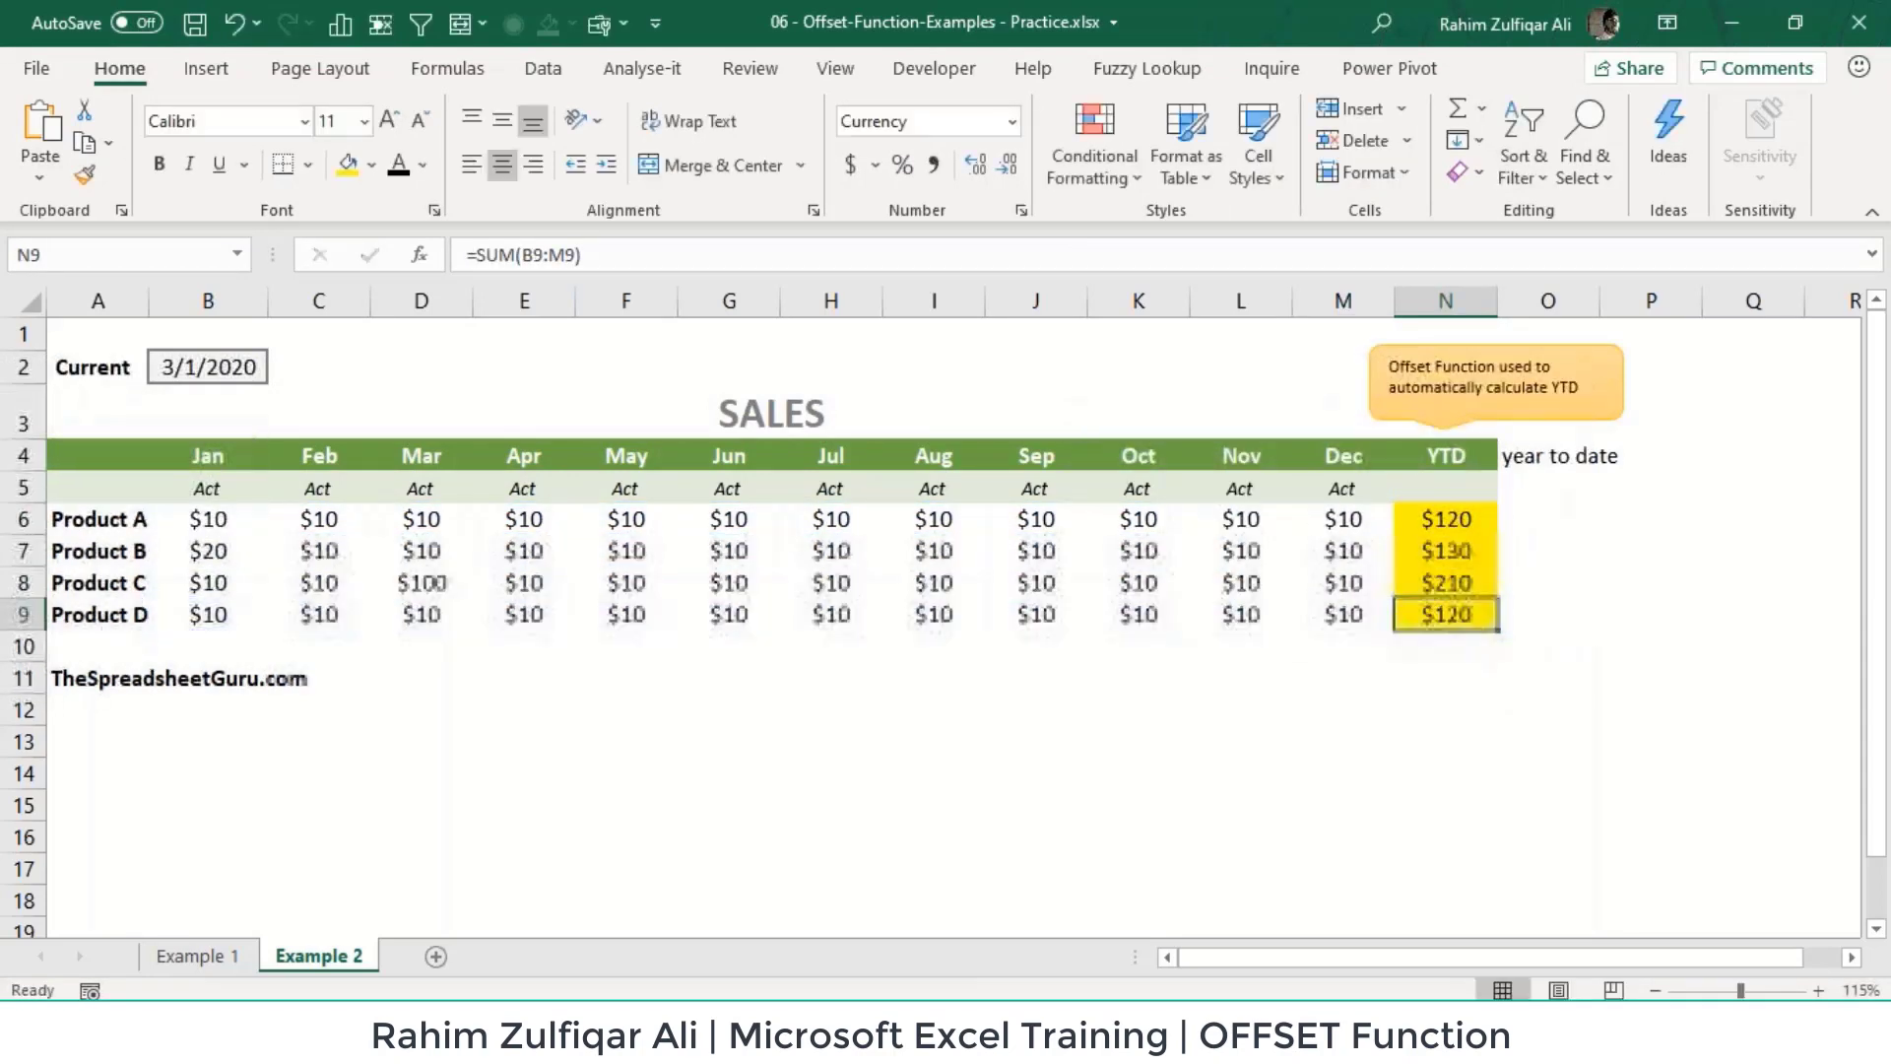
{"action": "key", "text": "Up"}
{"action": "key", "text": "Up"}
{"action": "key", "text": "Up"}
{"action": "key", "text": "F2"}
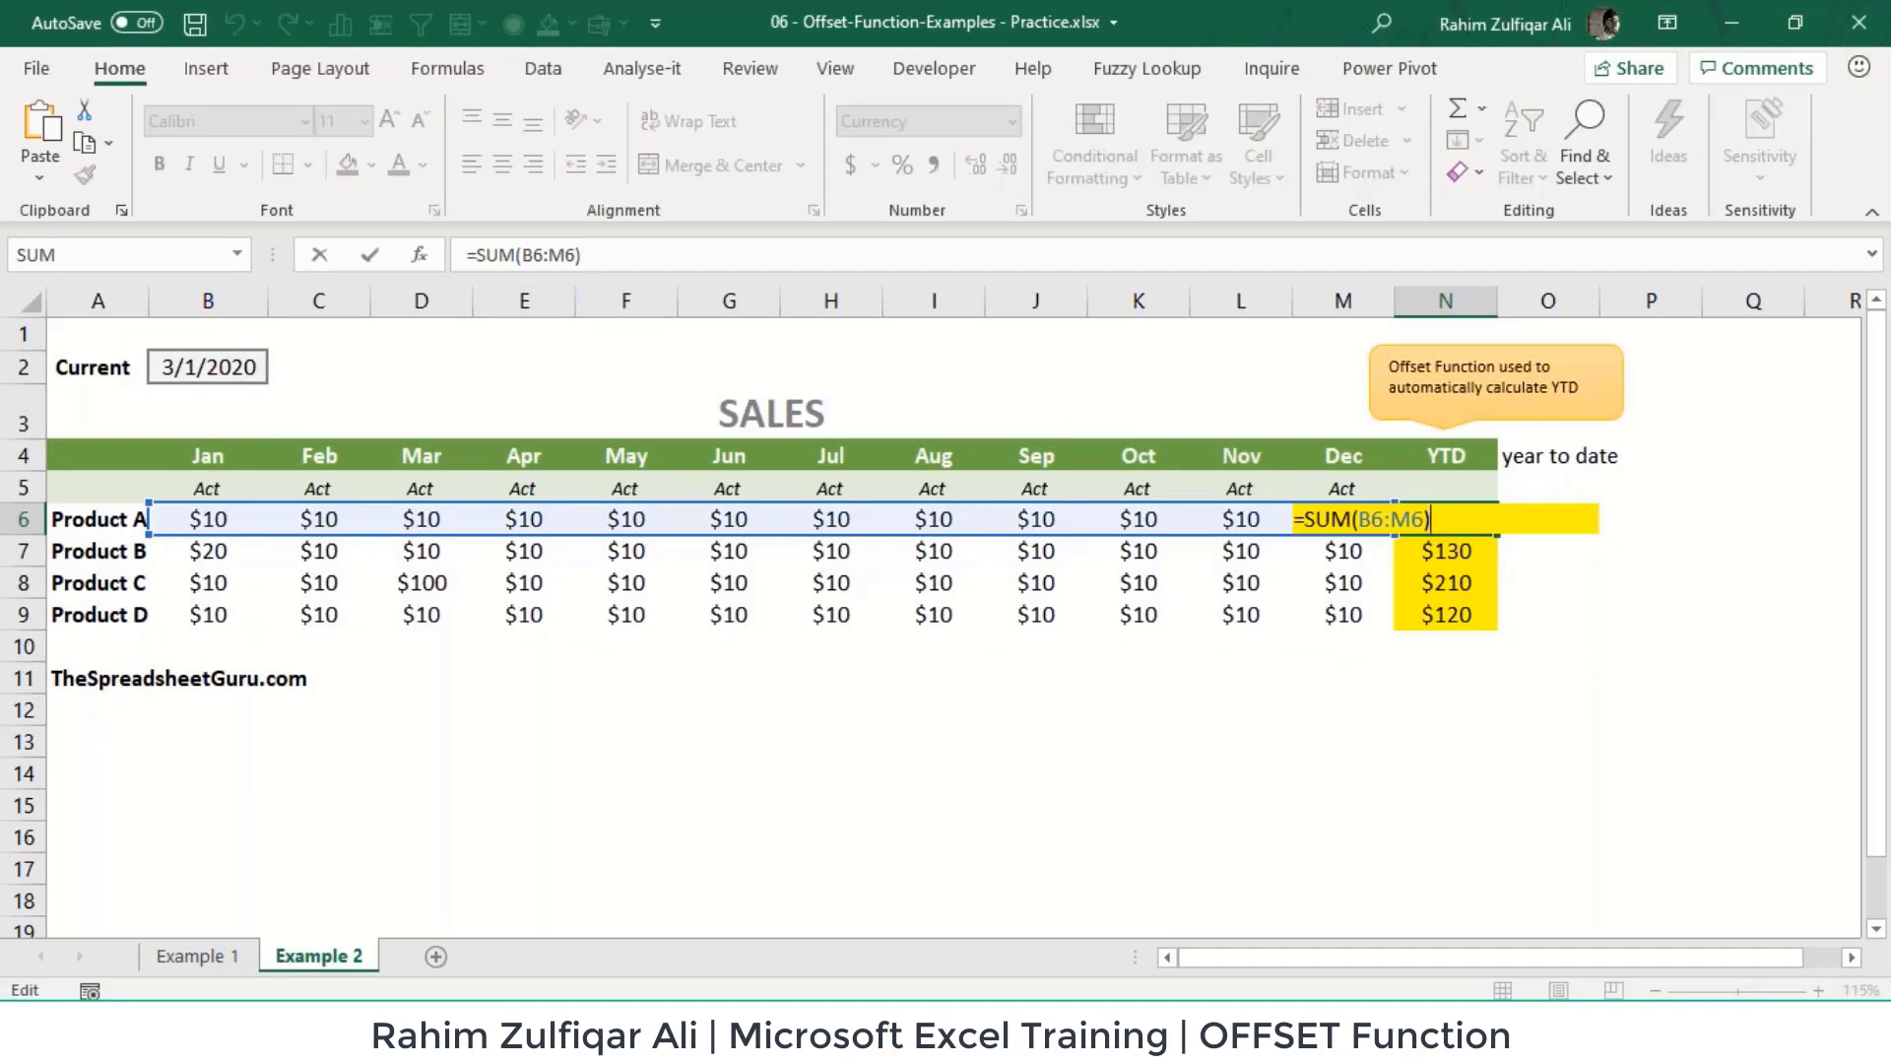
{"action": "key", "text": "Return"}
Step: Enter the note "jan to mar ??" in cell D2, near the current date
{"action": "key", "text": "Up"}
{"action": "key", "text": "Up"}
{"action": "key", "text": "Up"}
{"action": "key", "text": "Up"}
{"action": "key", "text": "Up"}
{"action": "key", "text": "Up"}
{"action": "key", "text": "Left"}
{"action": "key", "text": "Left"}
{"action": "key", "text": "Left"}
{"action": "key", "text": "Left"}
{"action": "key", "text": "Left"}
{"action": "key", "text": "Left"}
{"action": "key", "text": "Left"}
{"action": "key", "text": "Left"}
{"action": "key", "text": "Left"}
{"action": "key", "text": "Down"}
{"action": "key", "text": "Left"}
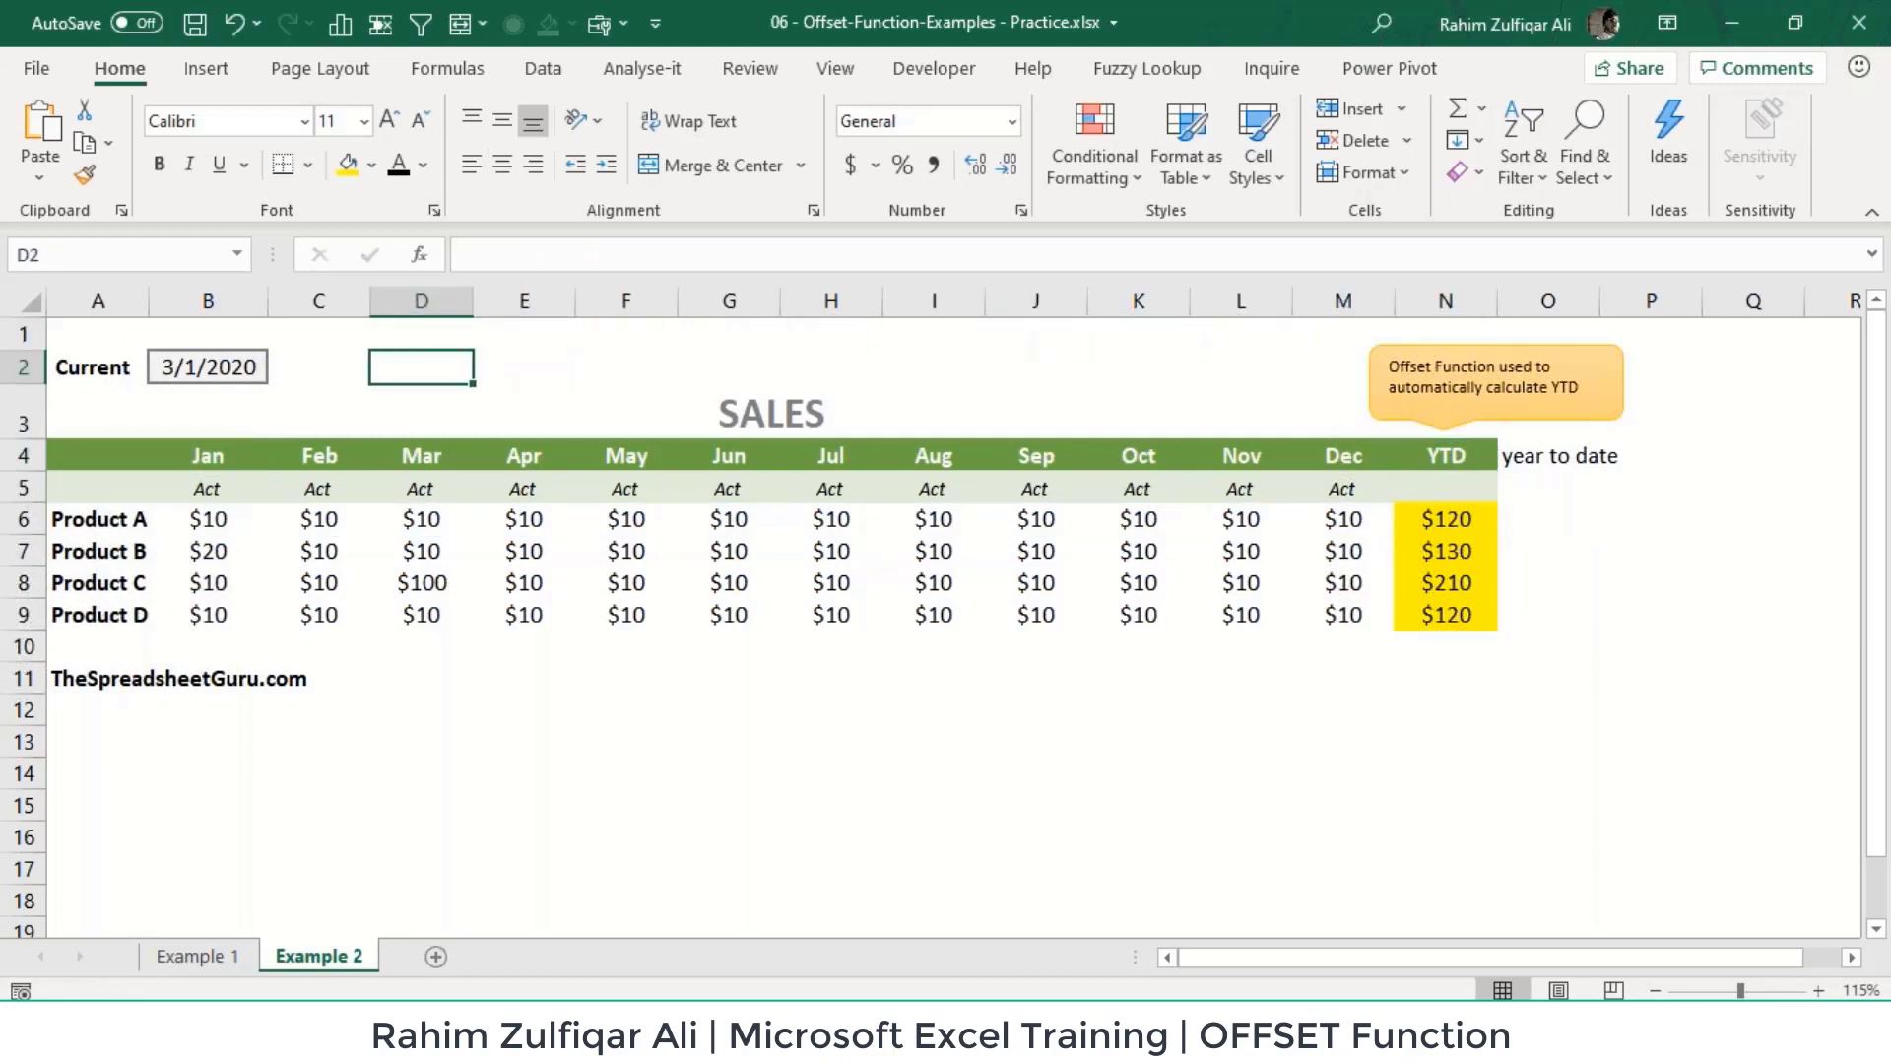
{"action": "type", "text": "jan to mar ??"}
{"action": "key", "text": "Return"}
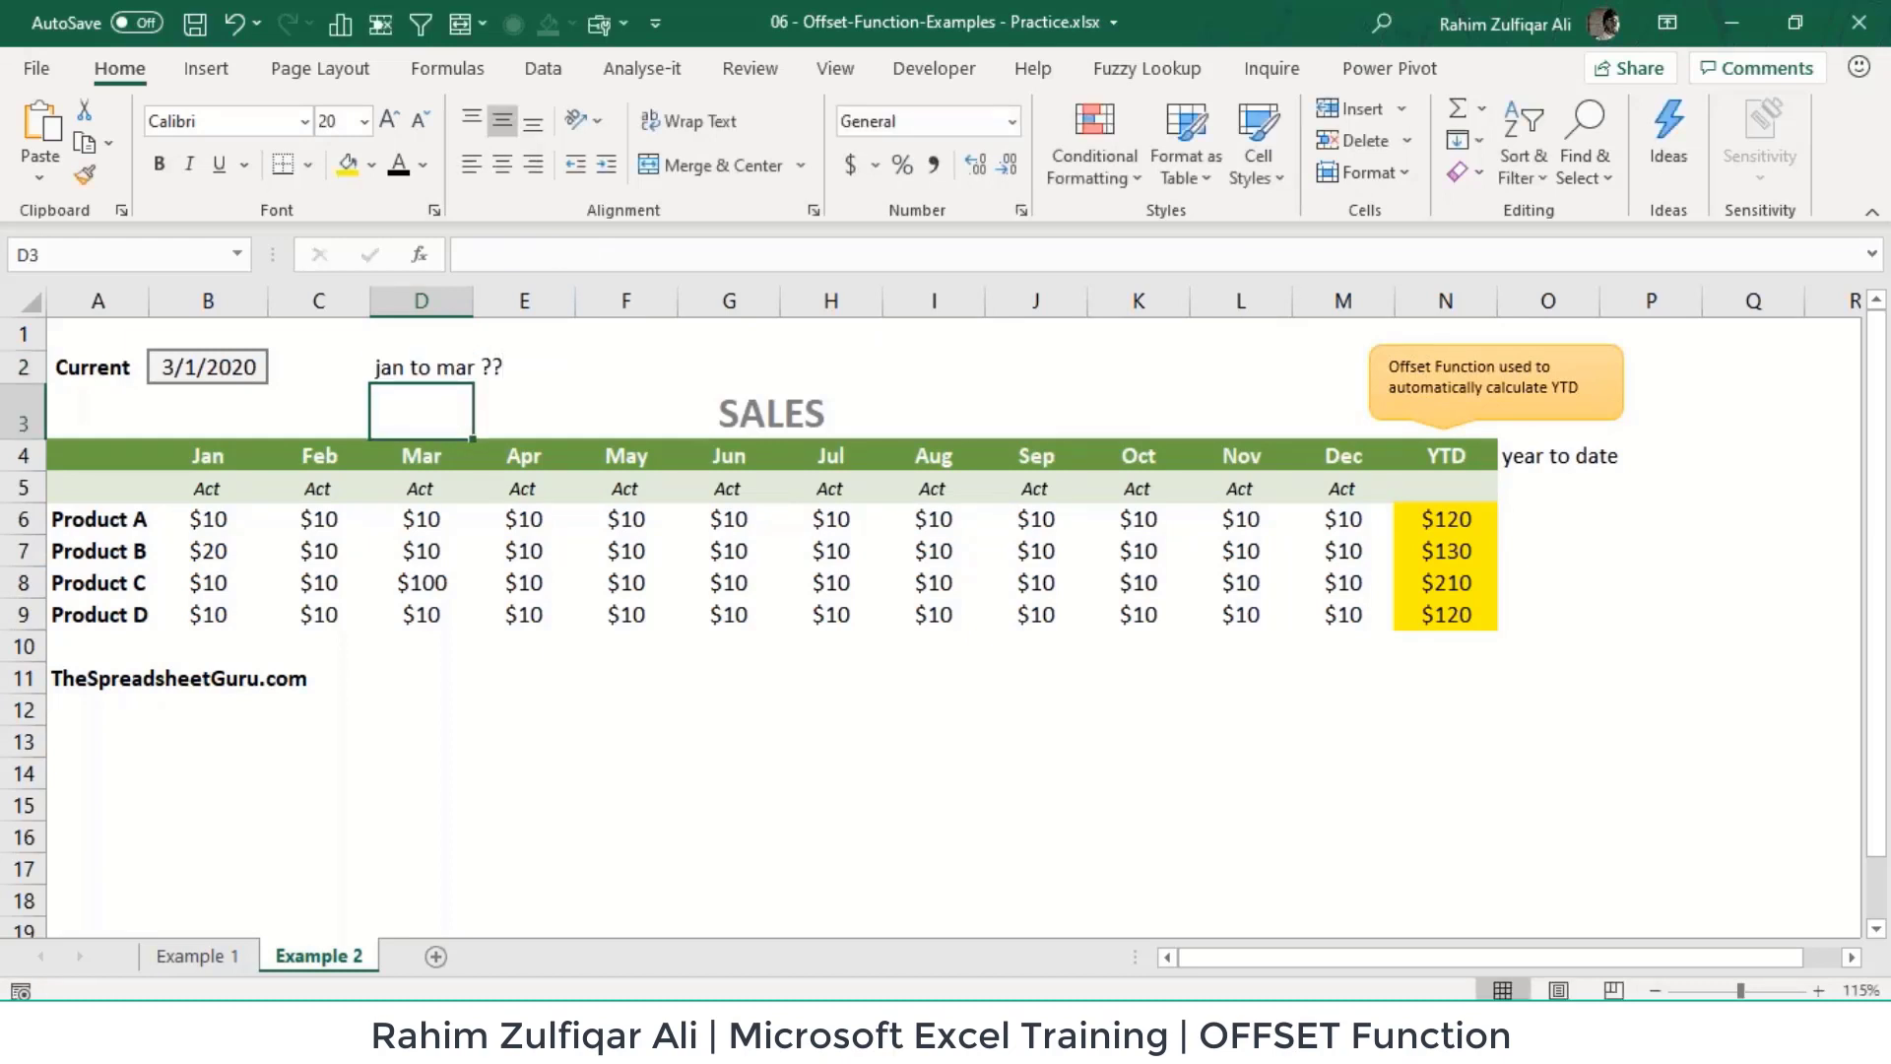
Step: Review the range referenced by Product A's YTD formula in N6
{"action": "double_click", "coordinate": [1429, 517]}
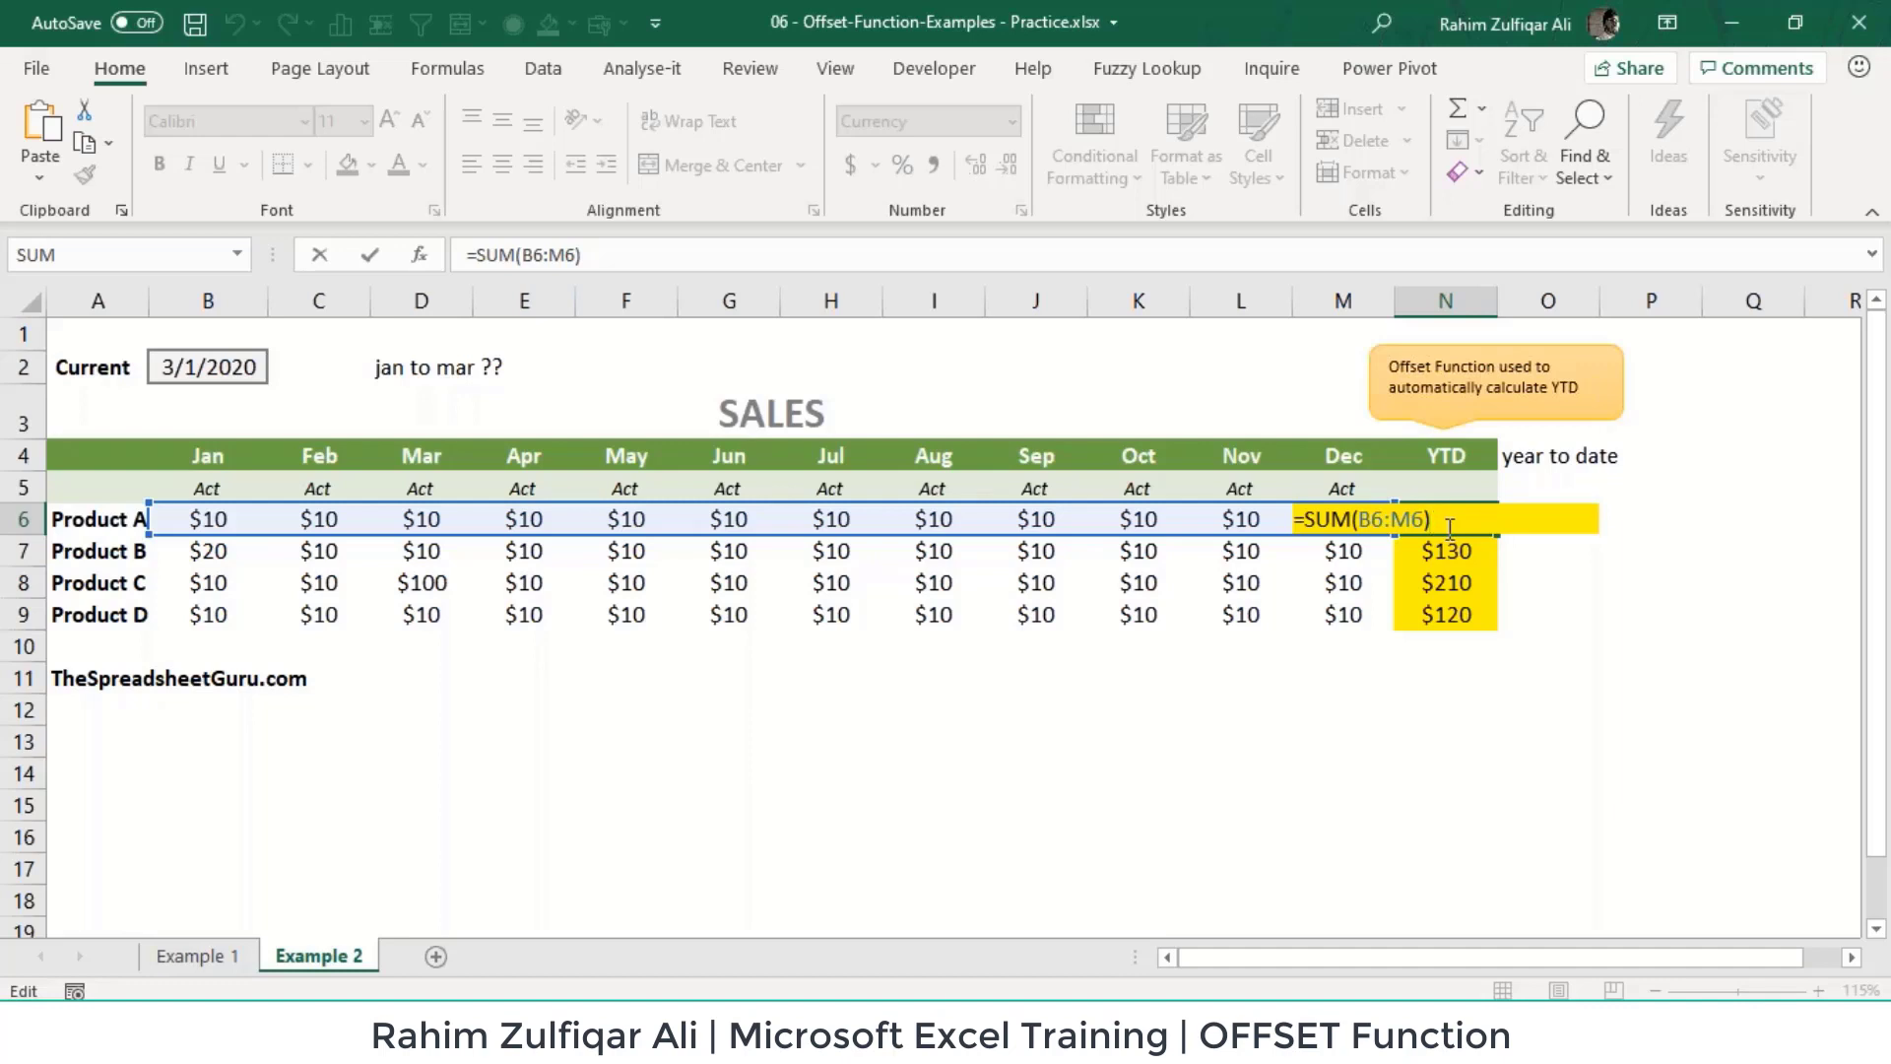
{"action": "key", "text": "Return"}
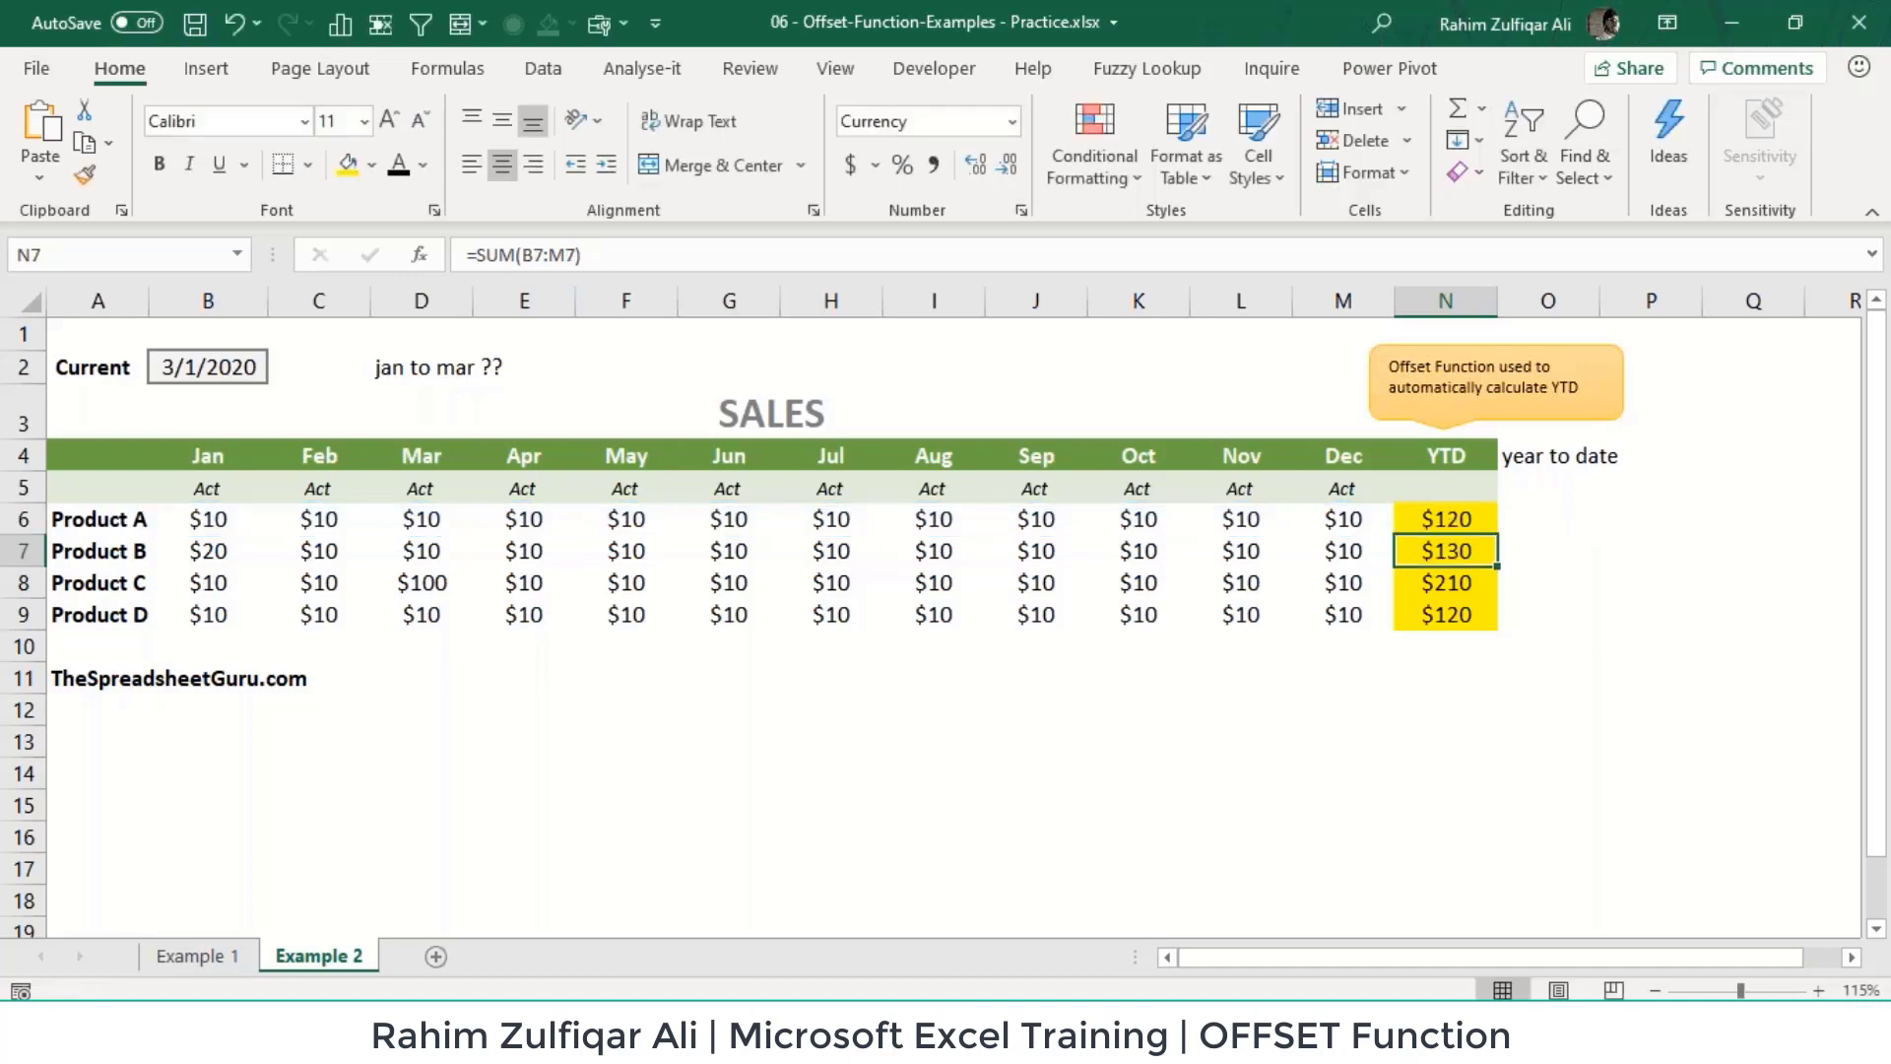
{"action": "key", "text": "Up"}
{"action": "key", "text": "F2"}
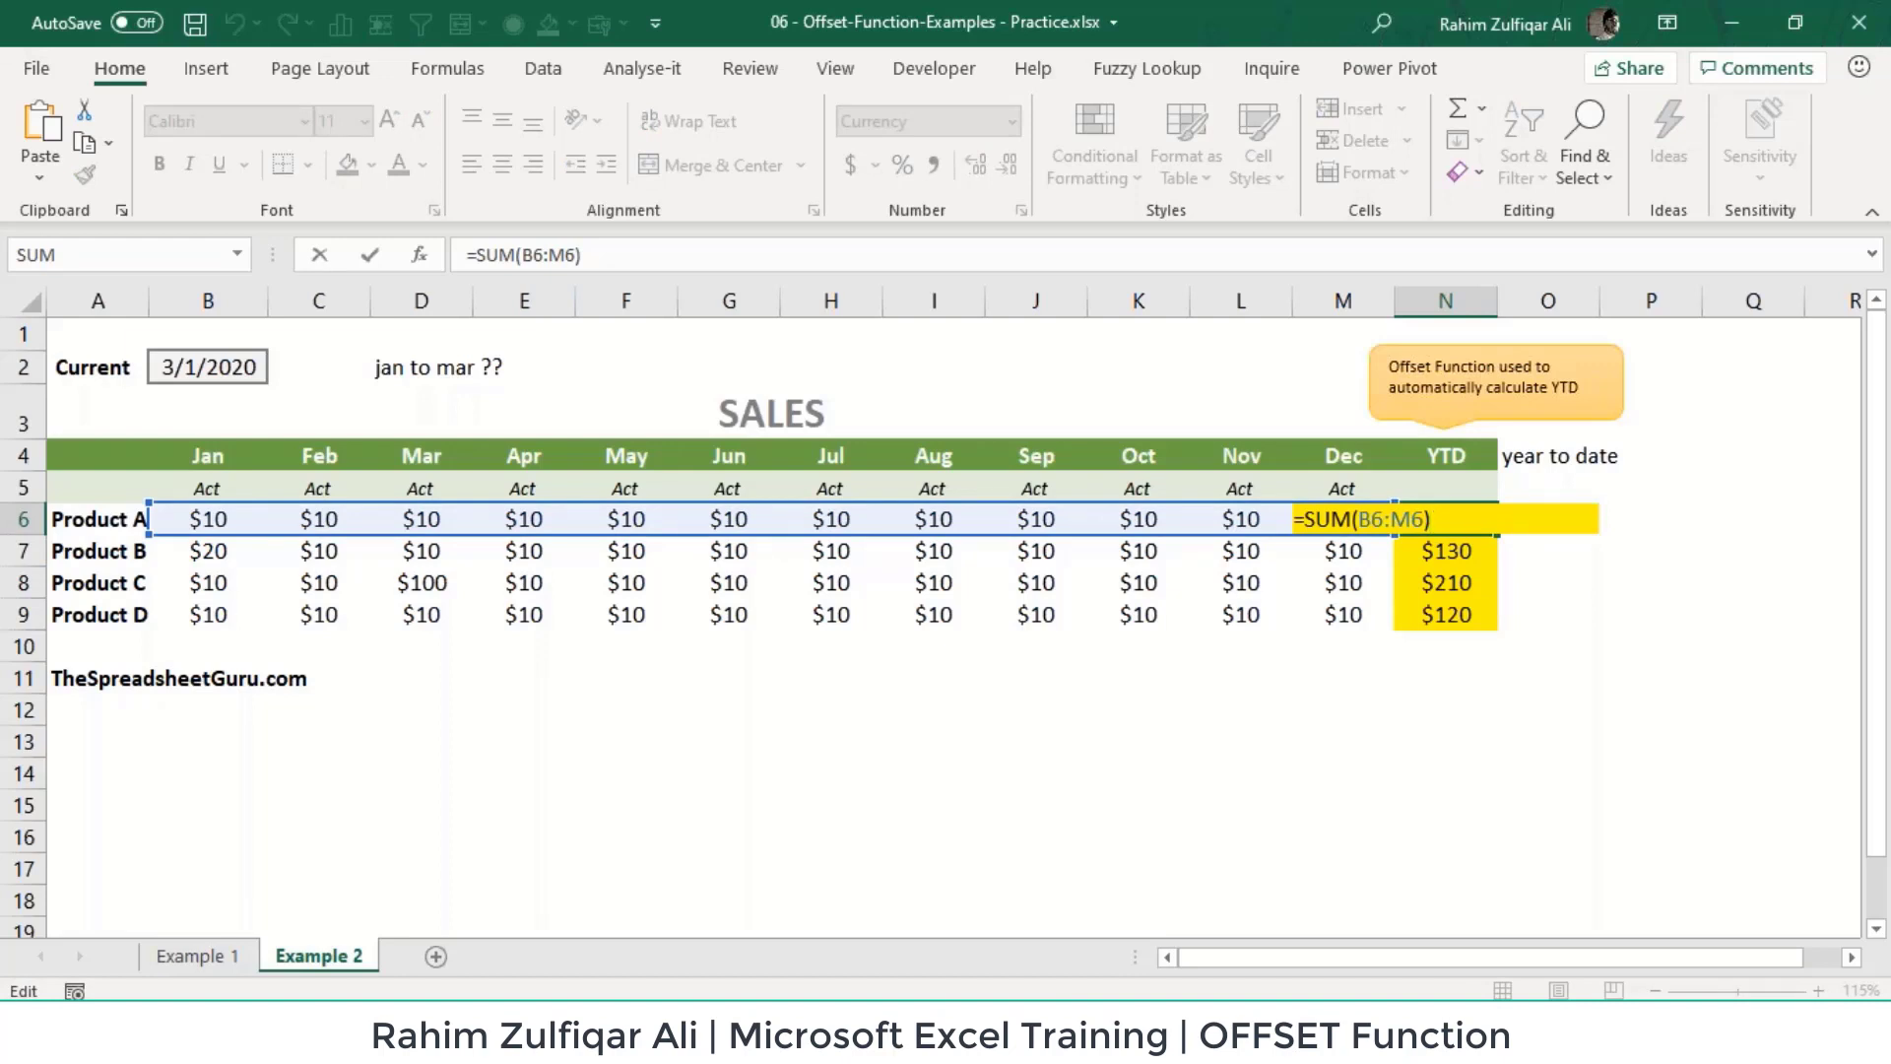
{"action": "key", "text": "Return"}
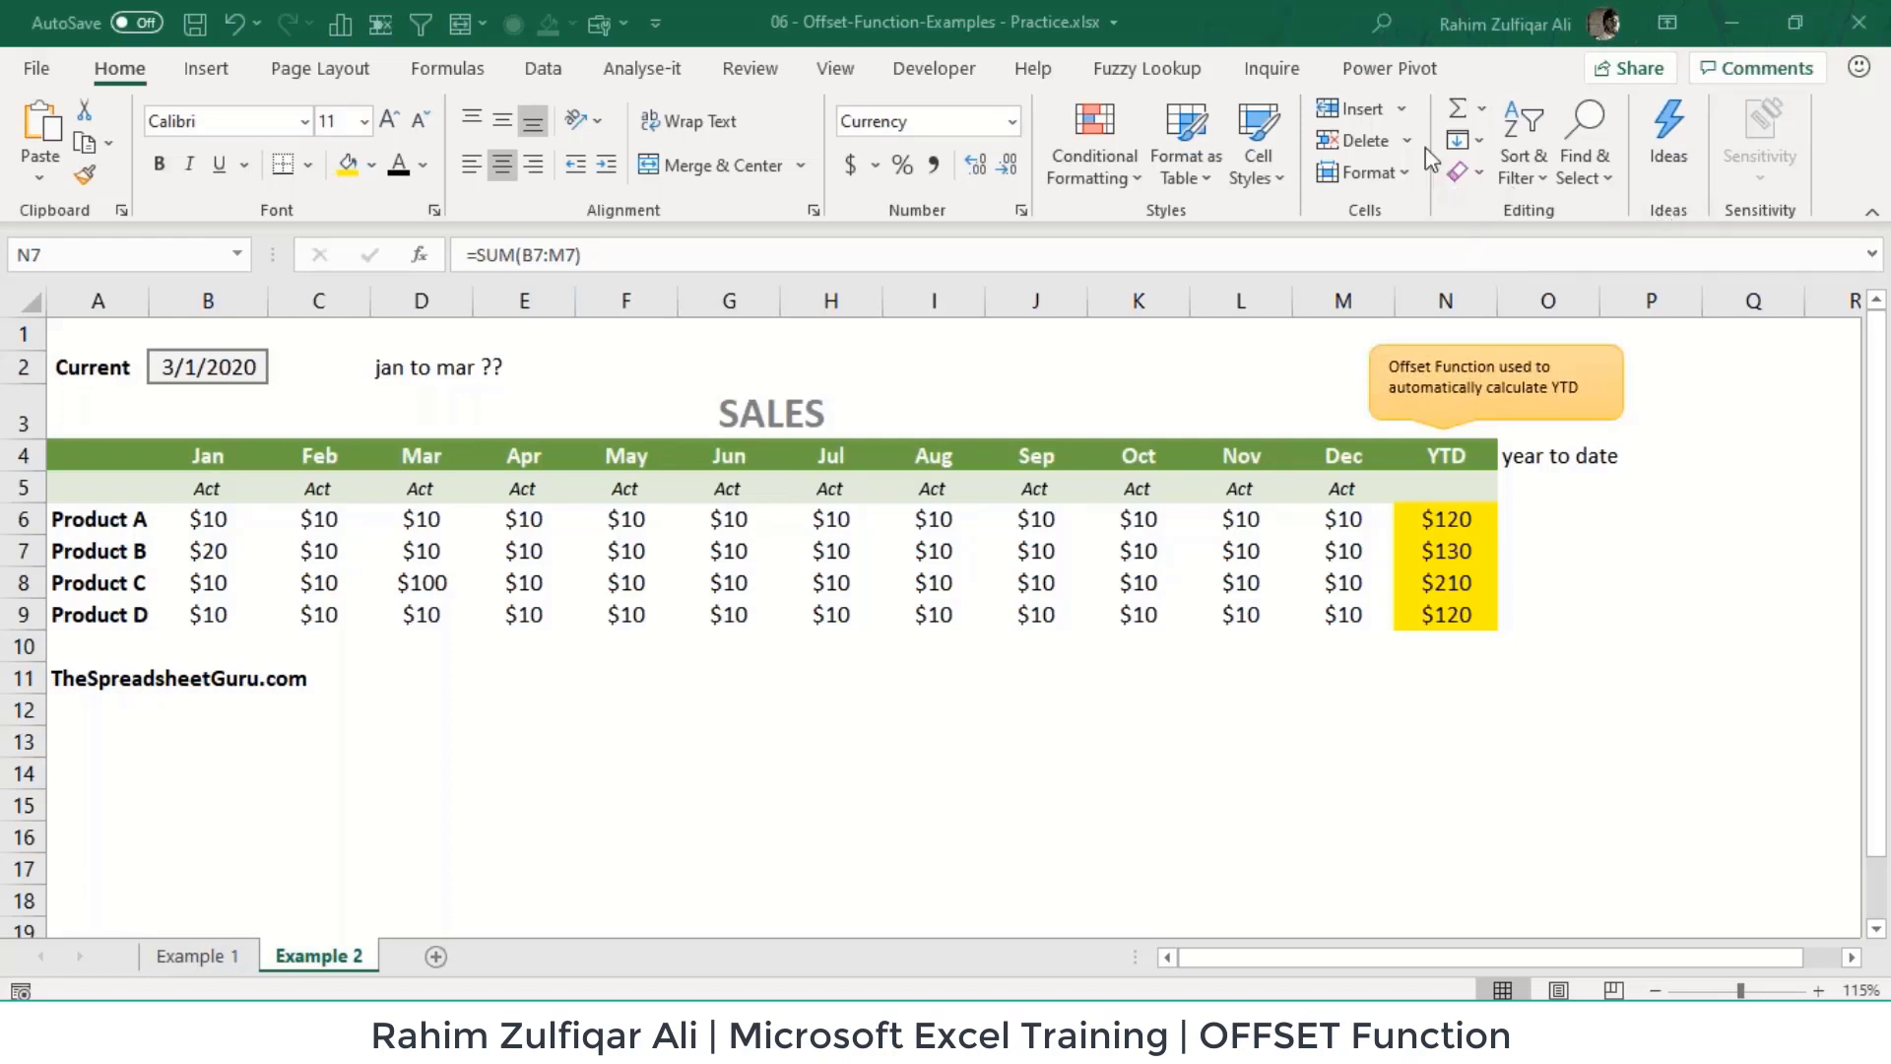
{"action": "left_click", "coordinate": [1419, 519]}
{"action": "key", "text": "F2"}
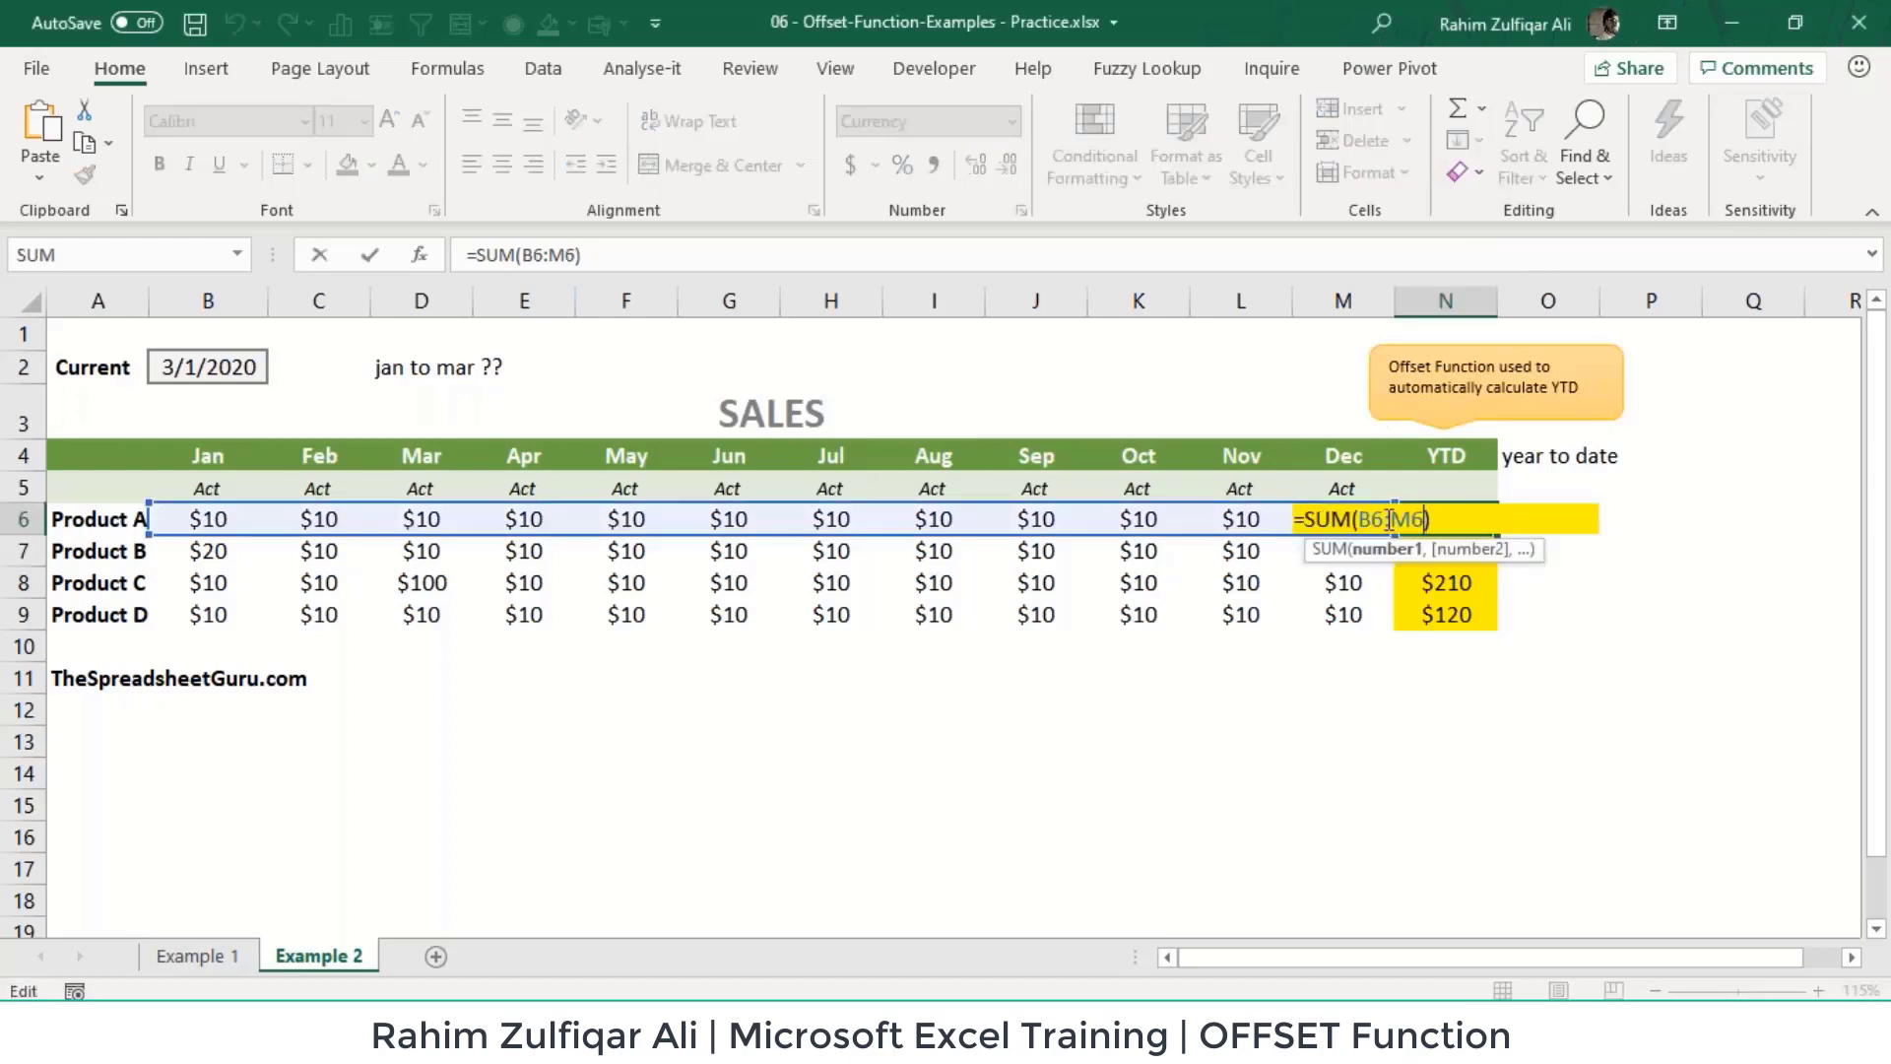
Step: Clear the full-year SUM formulas from N6:N9
{"action": "key", "text": "Escape"}
{"action": "key", "text": "shift+Down"}
{"action": "key", "text": "shift+Down"}
{"action": "key", "text": "shift+Down"}
{"action": "key", "text": "Delete"}
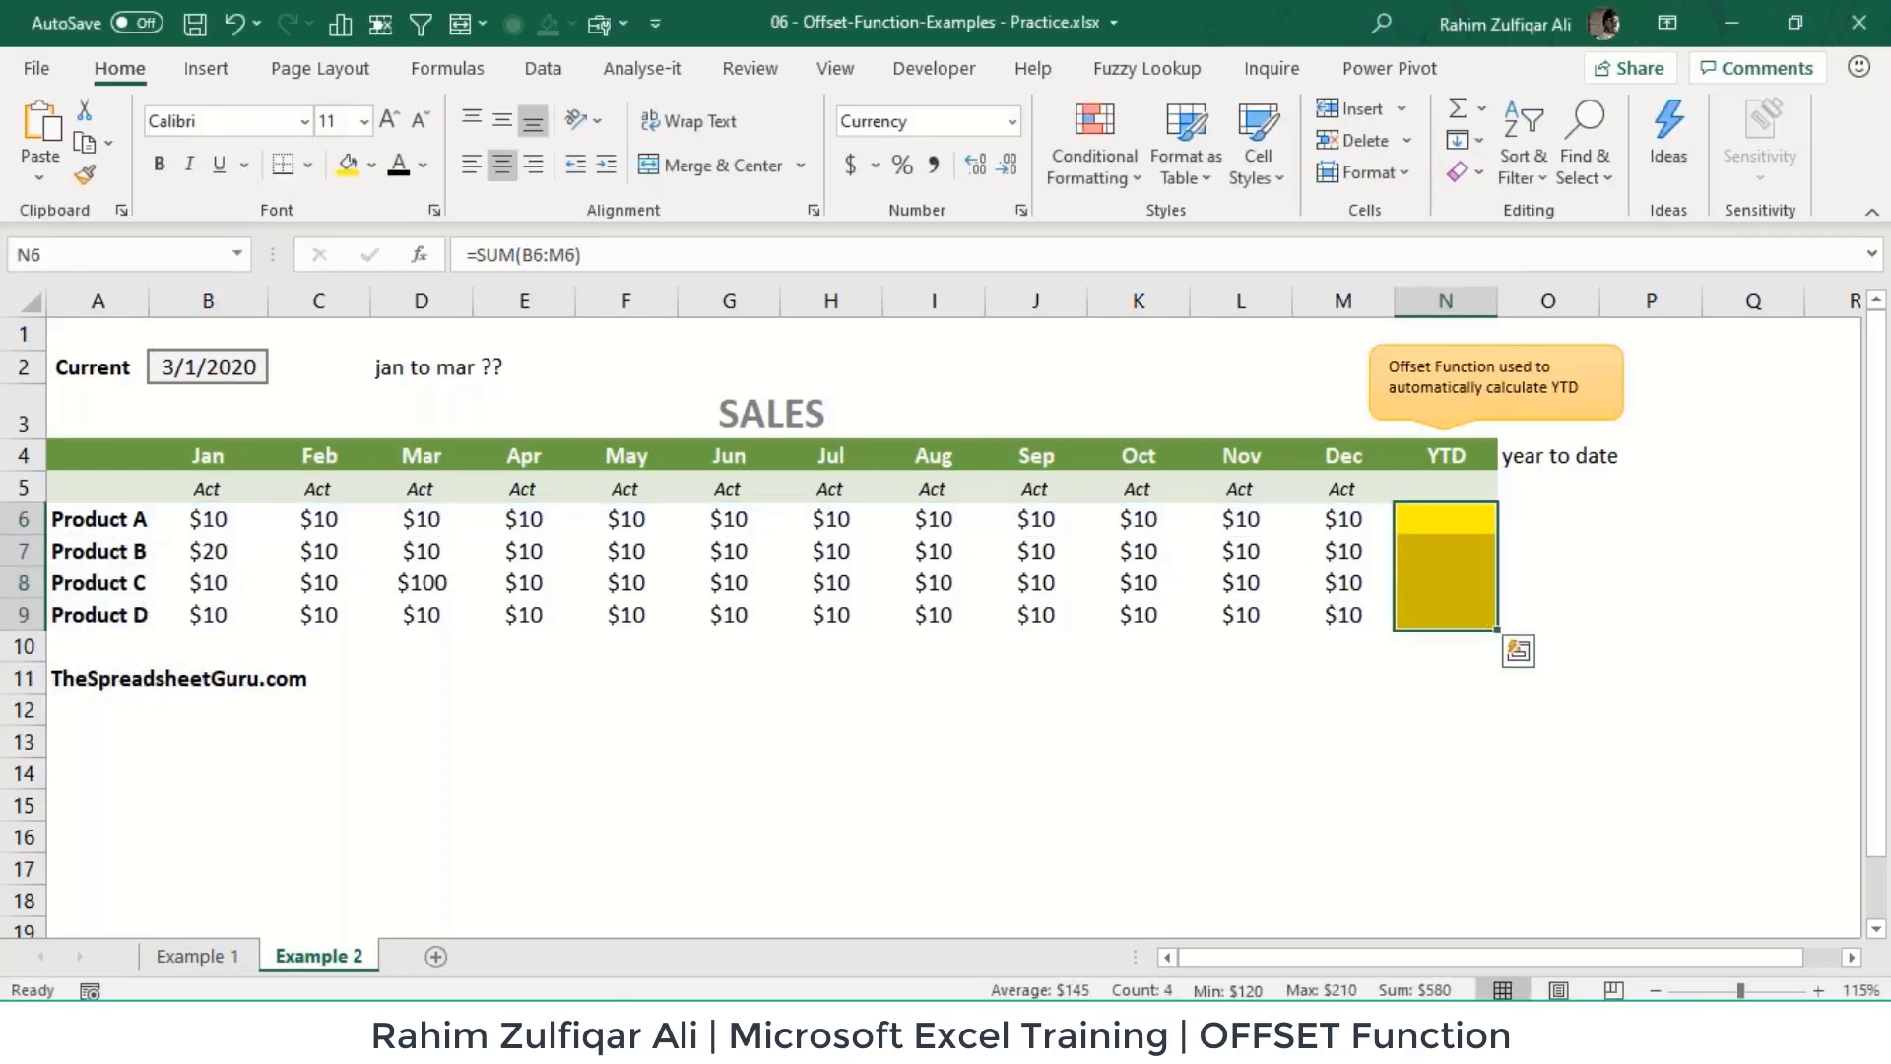
Step: Enter =SUM(B6:D6) in N6 to total January to March and fill the formula down to N9
{"action": "key", "text": "shift+Up"}
{"action": "key", "text": "shift+Up"}
{"action": "key", "text": "shift+Up"}
{"action": "key", "text": "F2"}
{"action": "type", "text": "=SUM("}
{"action": "key", "text": "Left"}
{"action": "key", "text": "Left"}
{"action": "key", "text": "Left"}
{"action": "key", "text": "Left"}
{"action": "key", "text": "Left"}
{"action": "key", "text": "Left"}
{"action": "key", "text": "Left"}
{"action": "key", "text": "Left"}
{"action": "key", "text": "Left"}
{"action": "key", "text": "Left"}
{"action": "key", "text": "Left"}
{"action": "key", "text": "Left"}
{"action": "key", "text": "shift+Right"}
{"action": "key", "text": "shift+Right"}
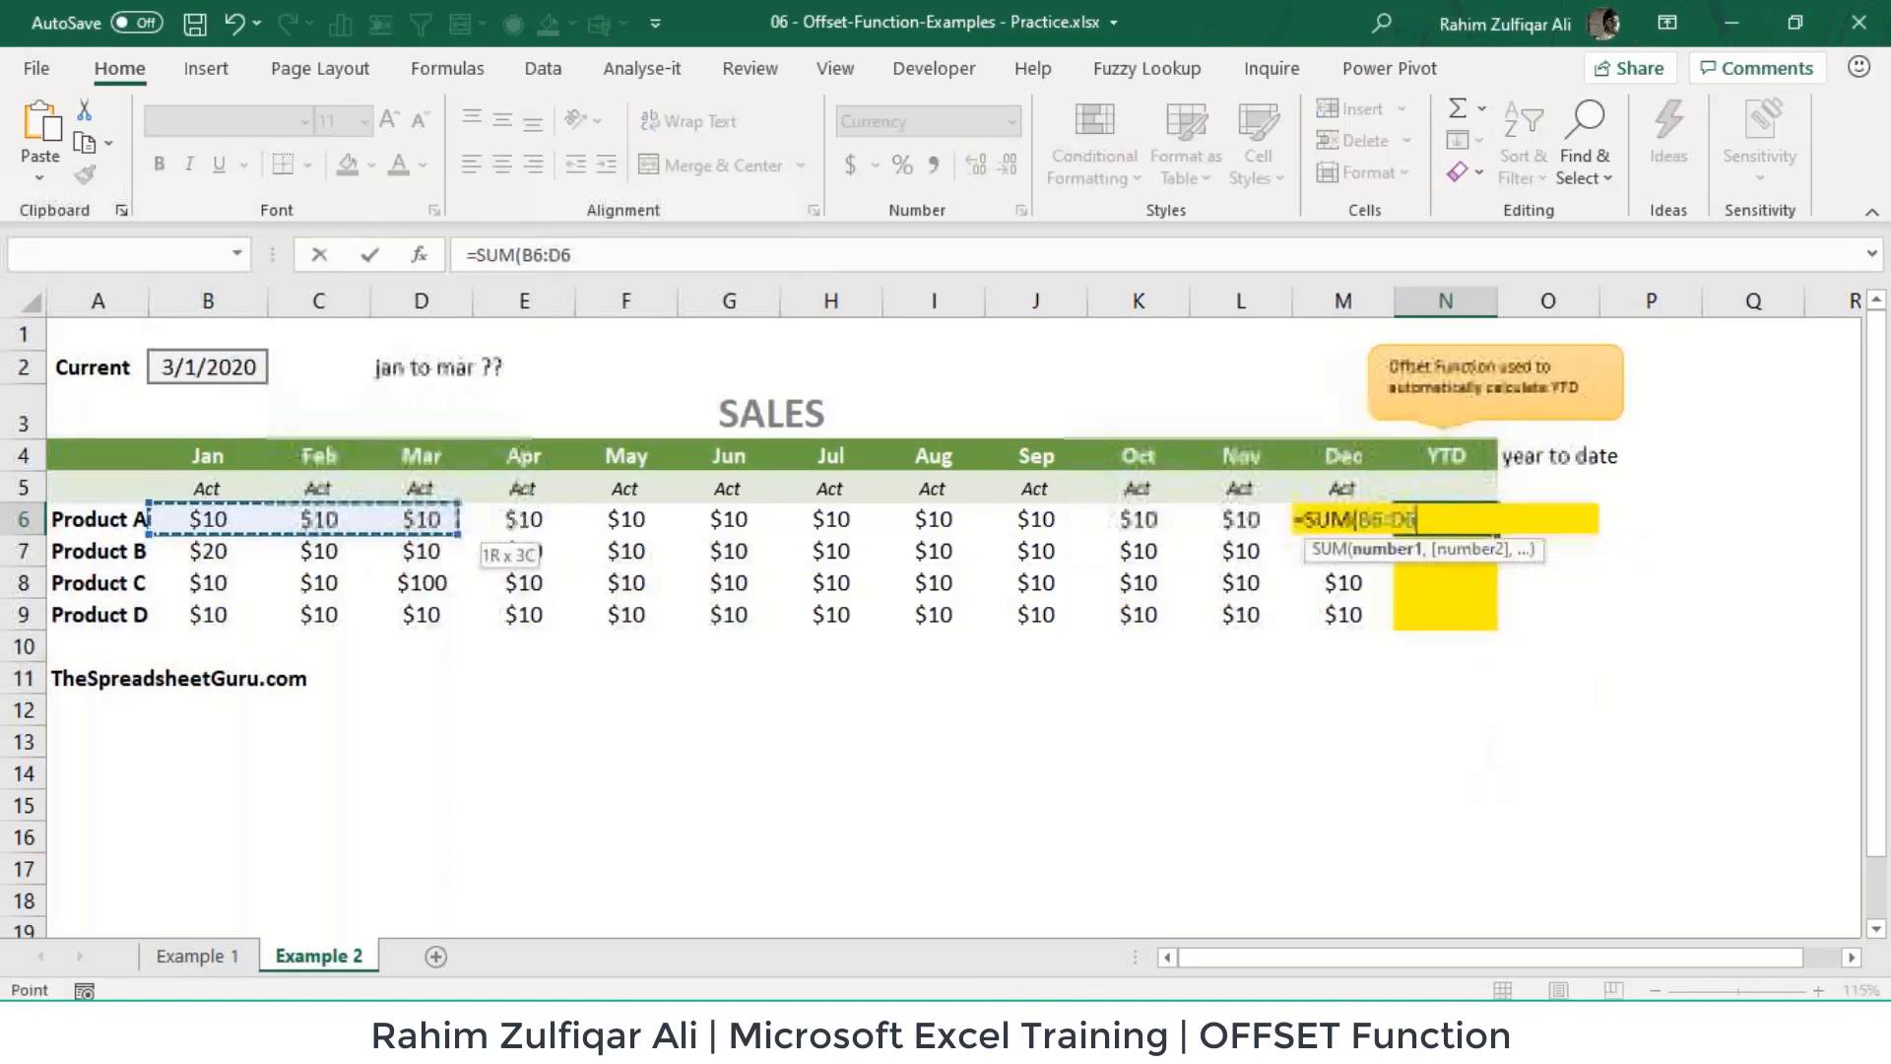
{"action": "type", "text": ")"}
{"action": "key", "text": "ctrl+Return"}
{"action": "key", "text": "shift+Down"}
{"action": "key", "text": "shift+Down"}
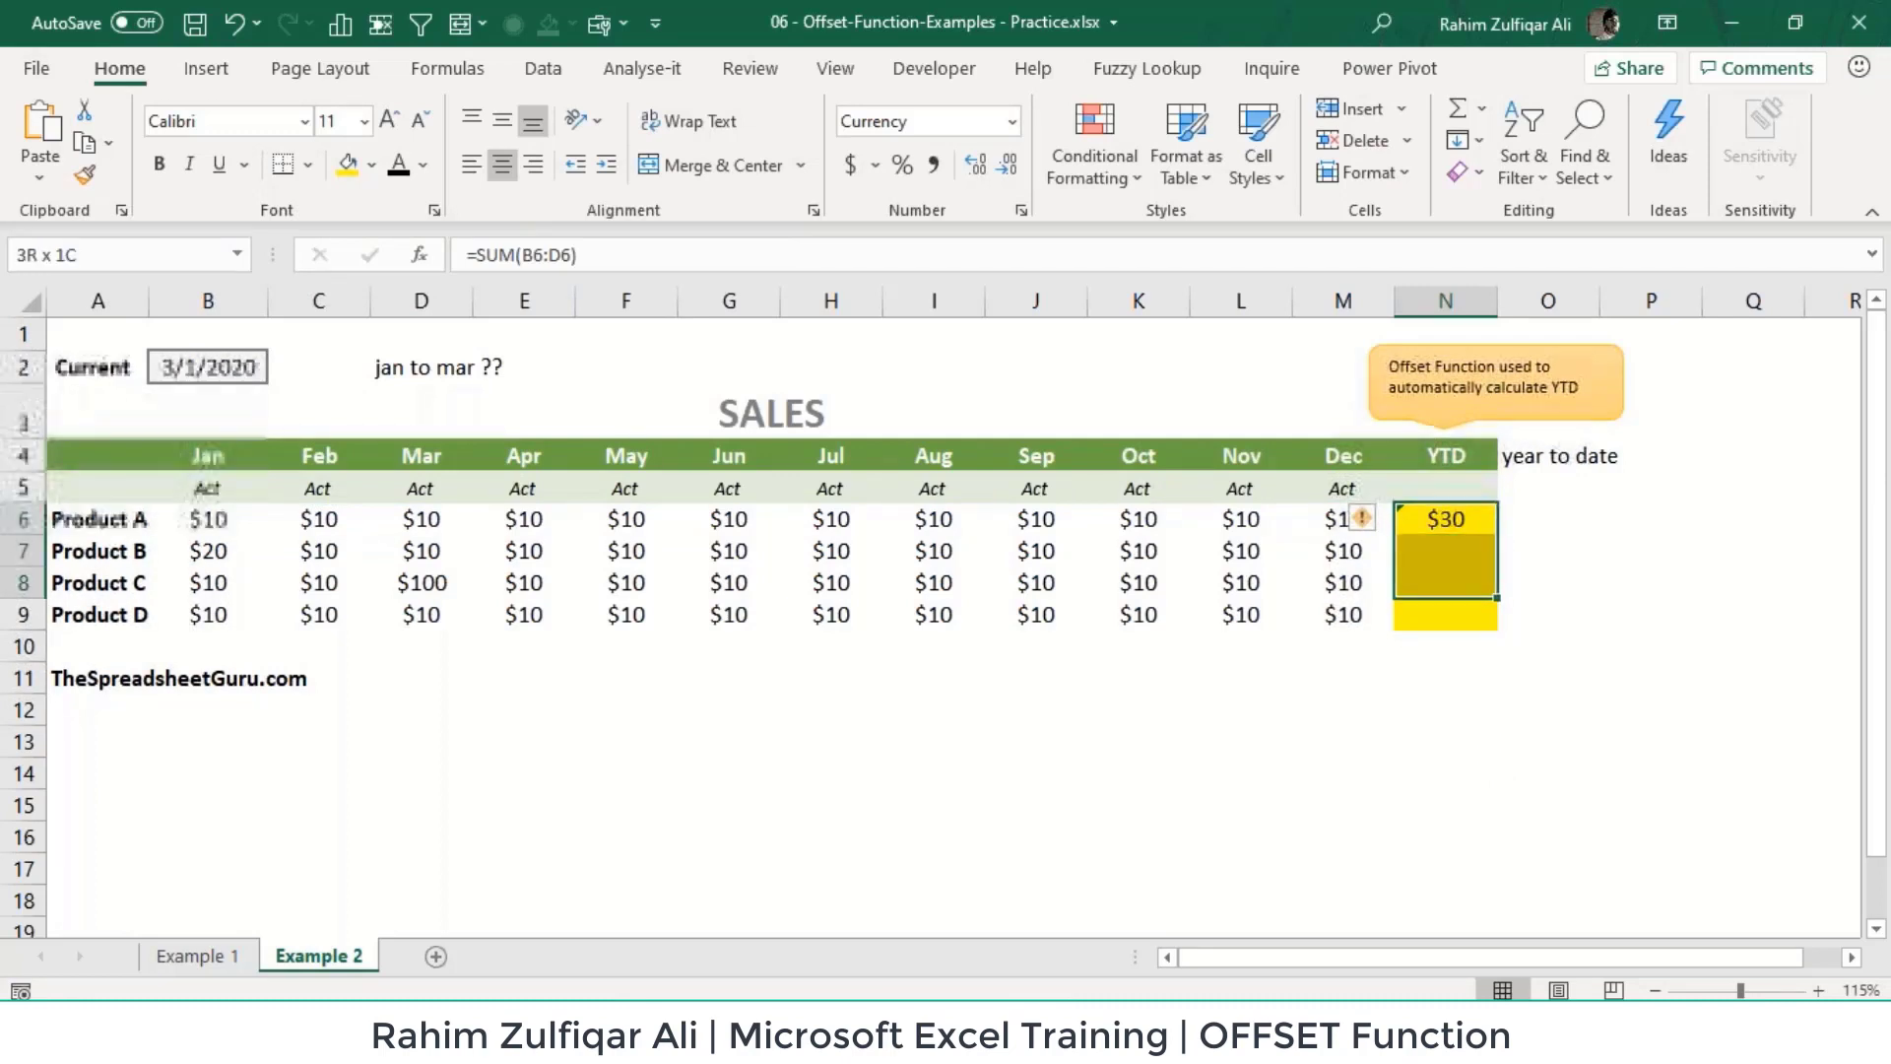
{"action": "key", "text": "shift+Down"}
{"action": "key", "text": "ctrl+d"}
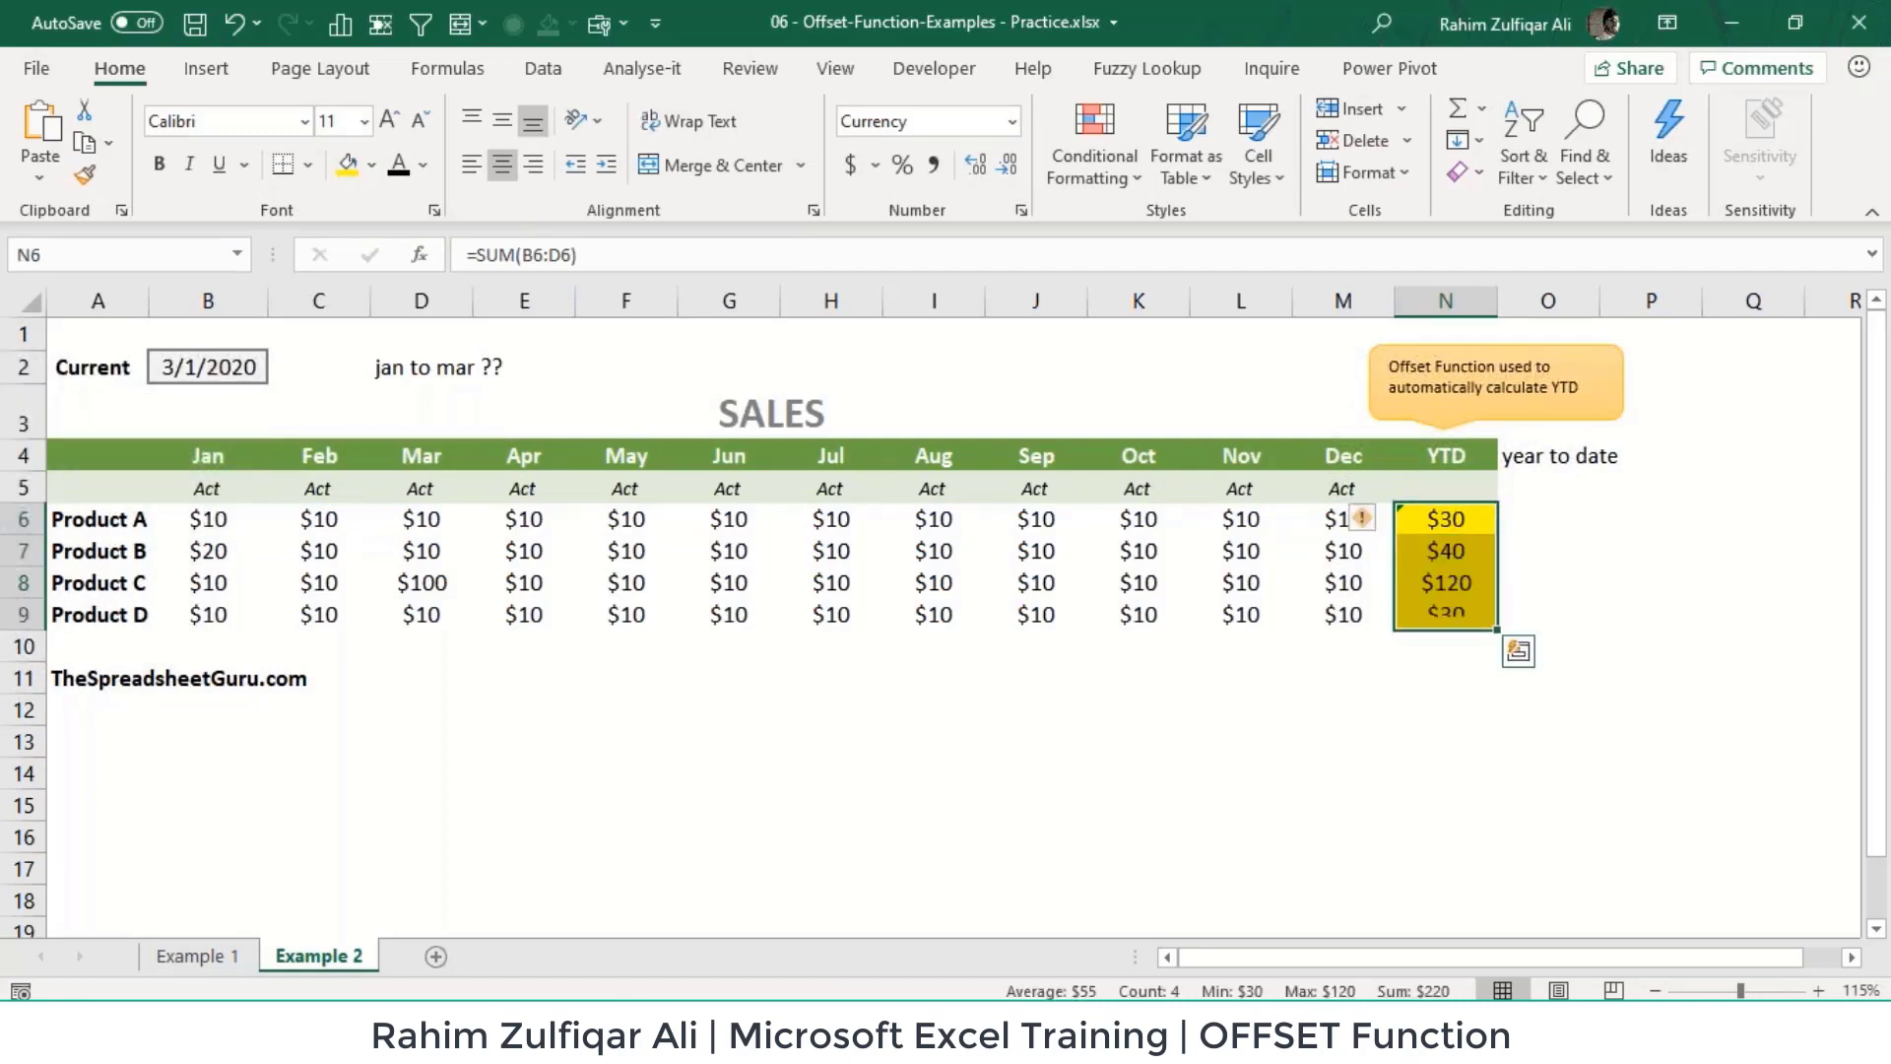
{"action": "key", "text": "shift+BackSpace"}
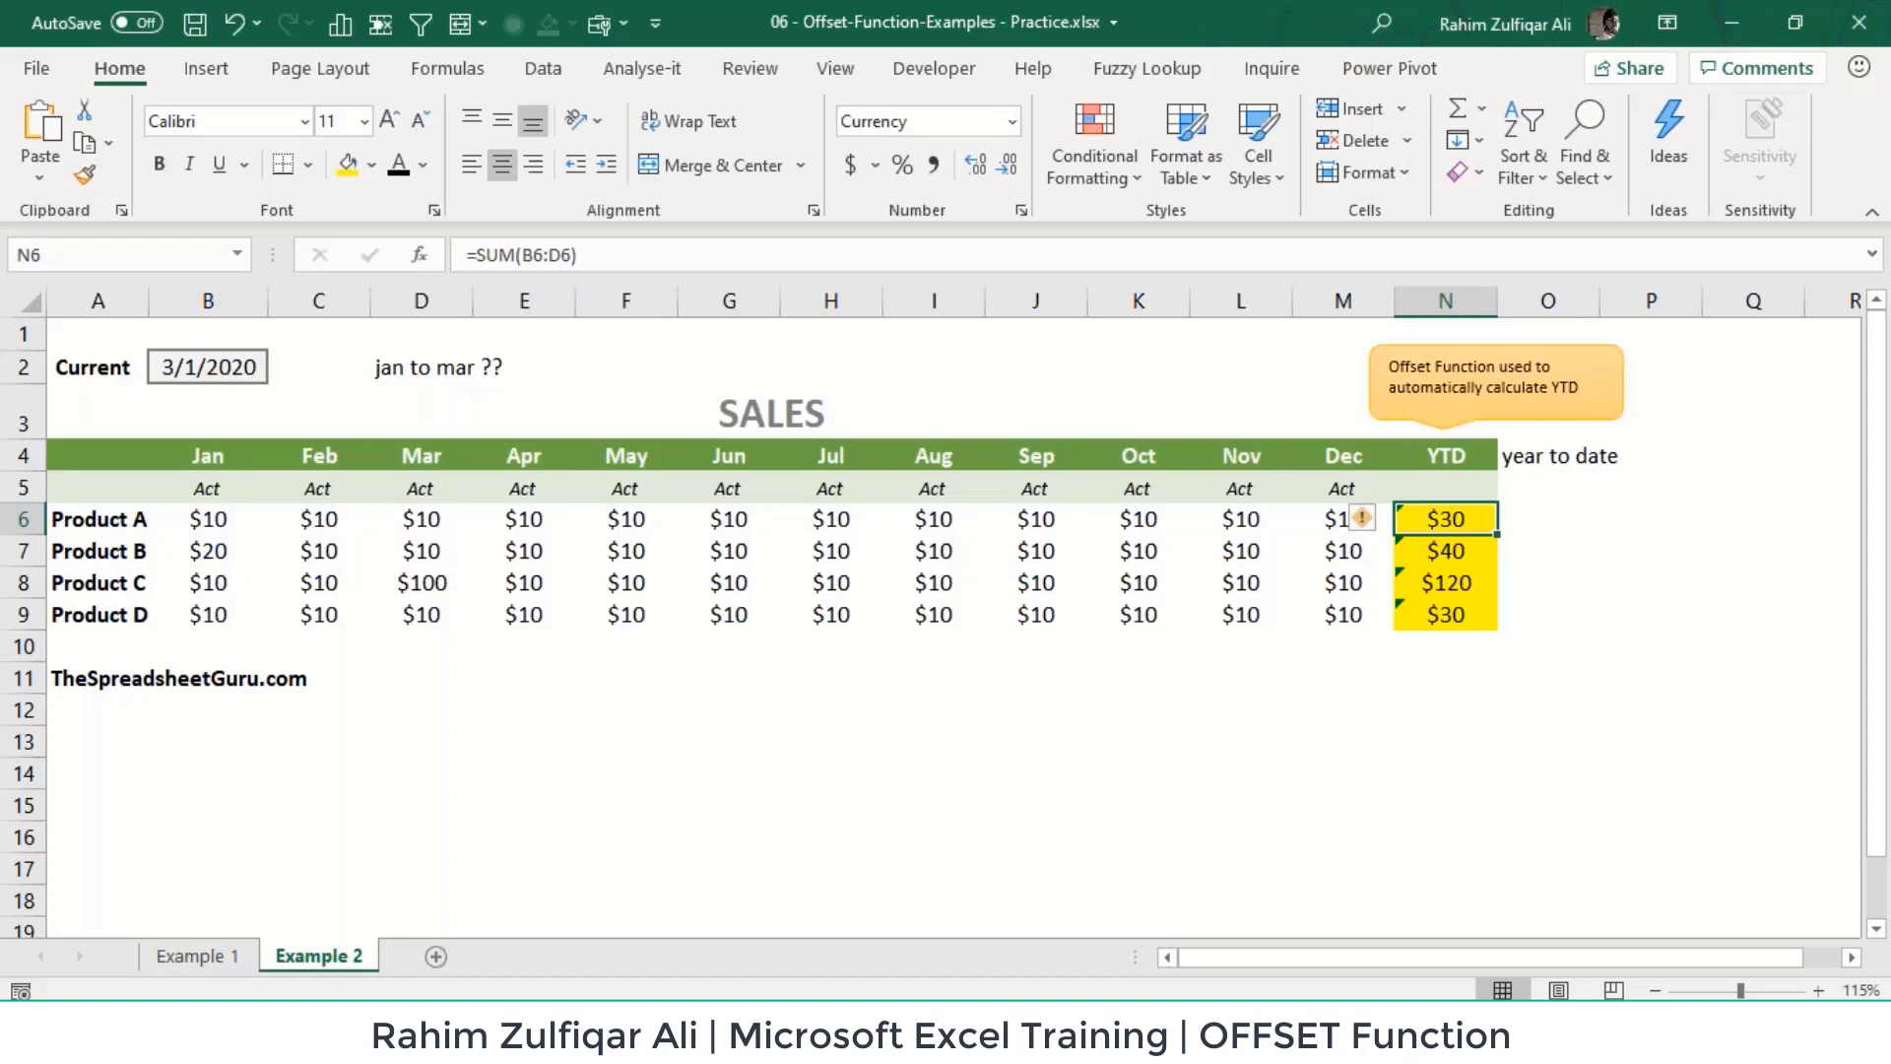
Step: Extend the sum range in N6 to B6:F6 so it runs through May, and fill the formula down to N9
{"action": "key", "text": "F2"}
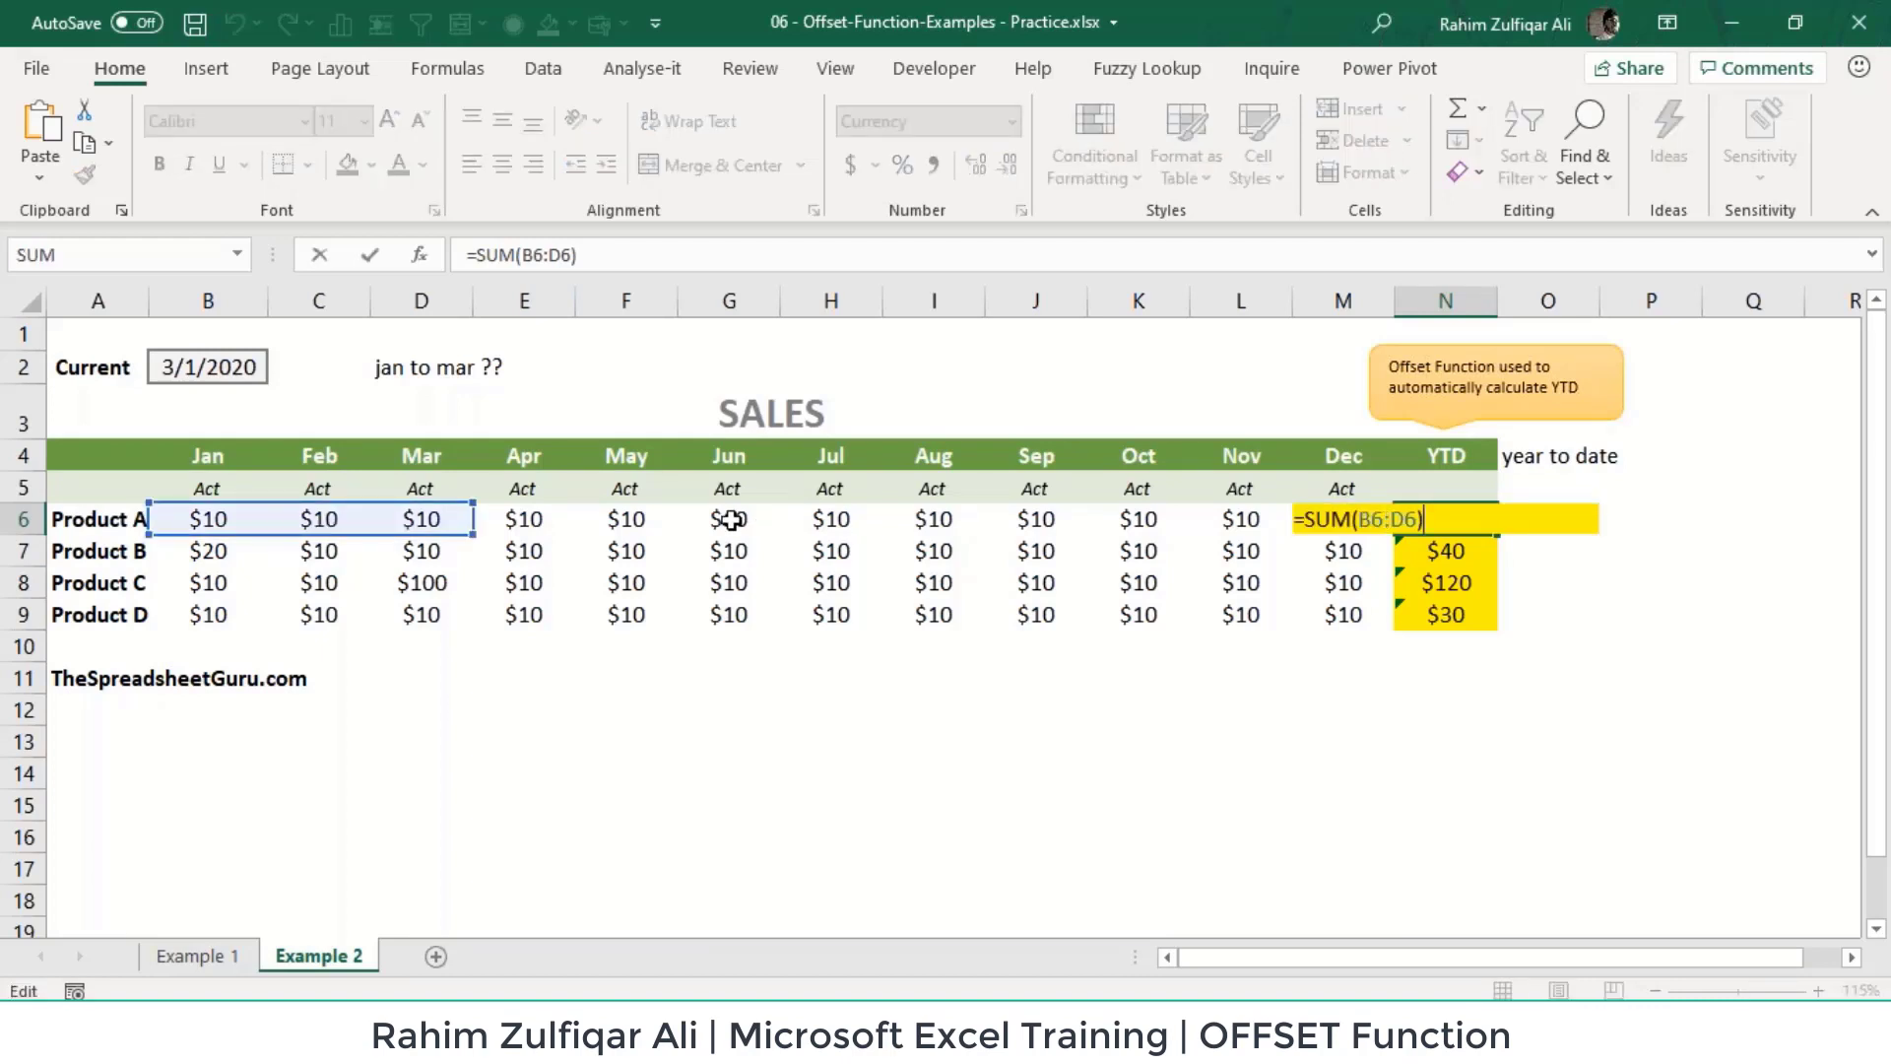
{"action": "left_click_drag", "start_coordinate": [475, 534], "coordinate": [700, 533]}
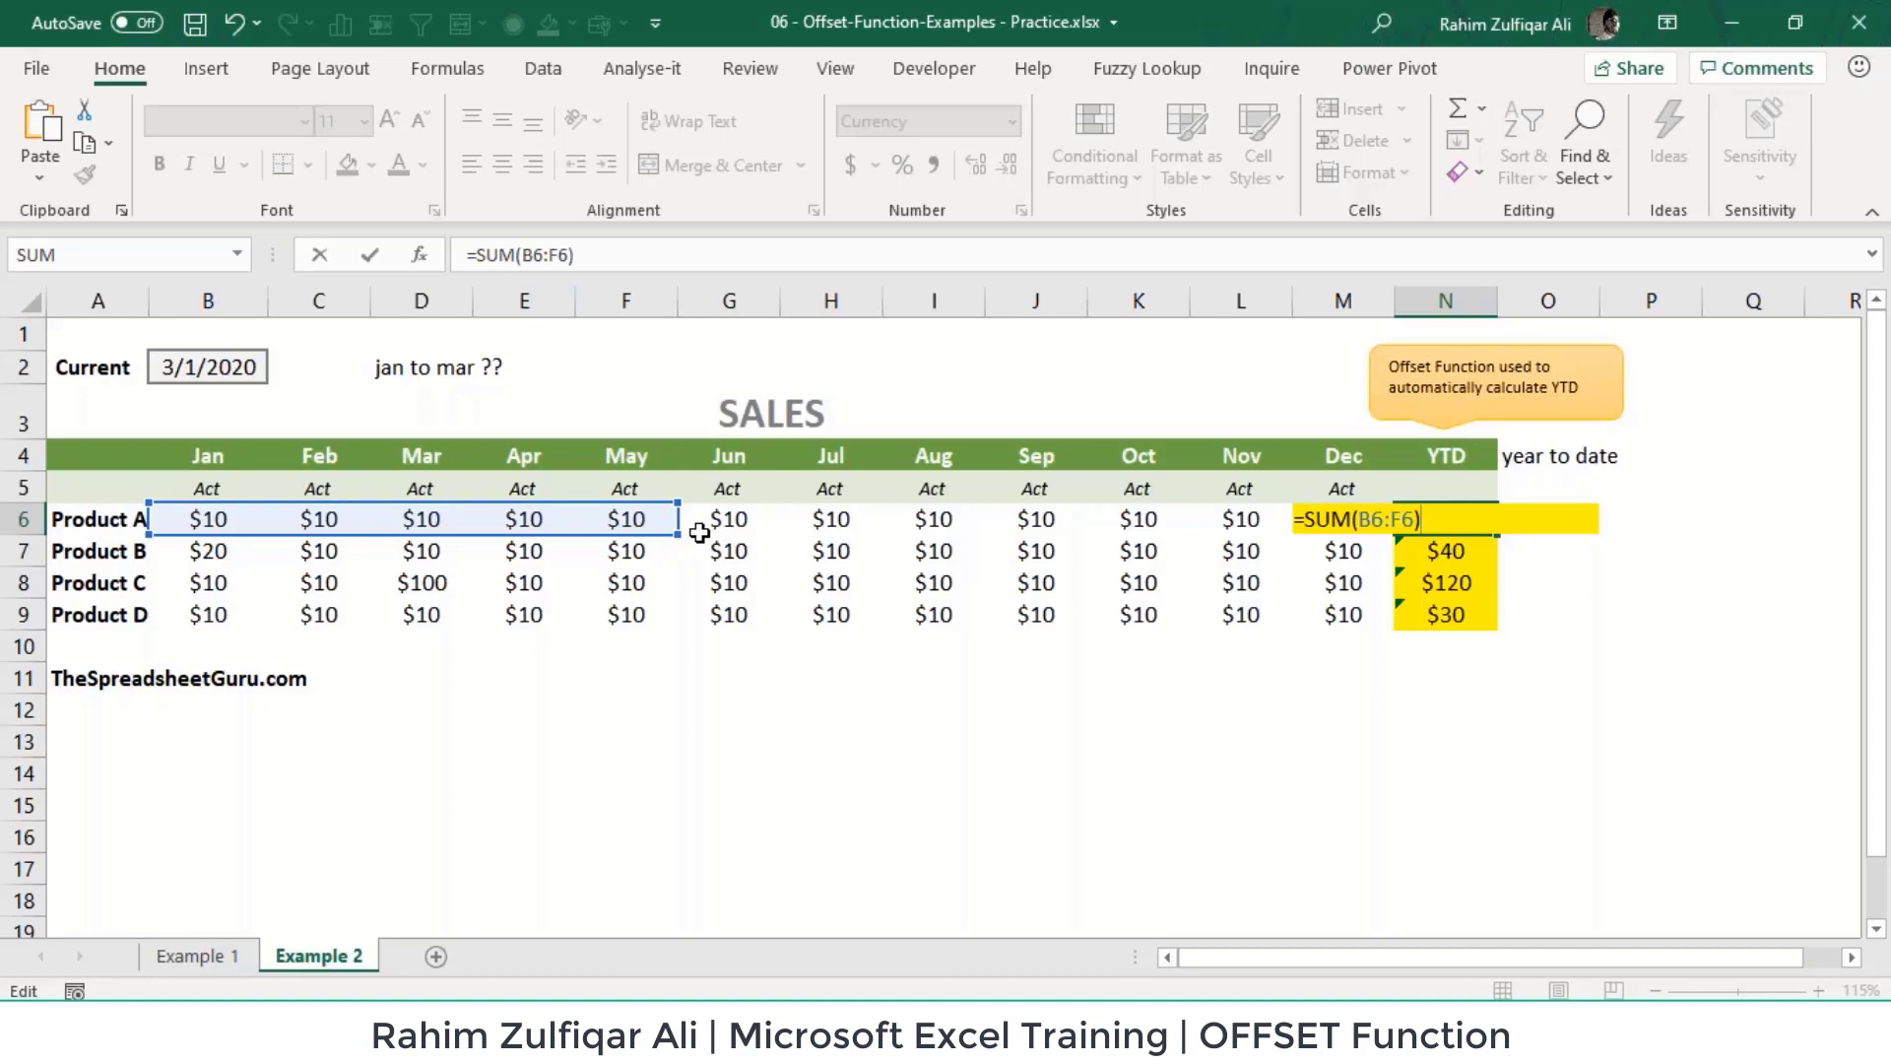
{"action": "key", "text": "Return"}
{"action": "key", "text": "Up"}
{"action": "key", "text": "shift+Down"}
{"action": "key", "text": "shift+Down"}
{"action": "key", "text": "shift+Down"}
{"action": "key", "text": "ctrl+d"}
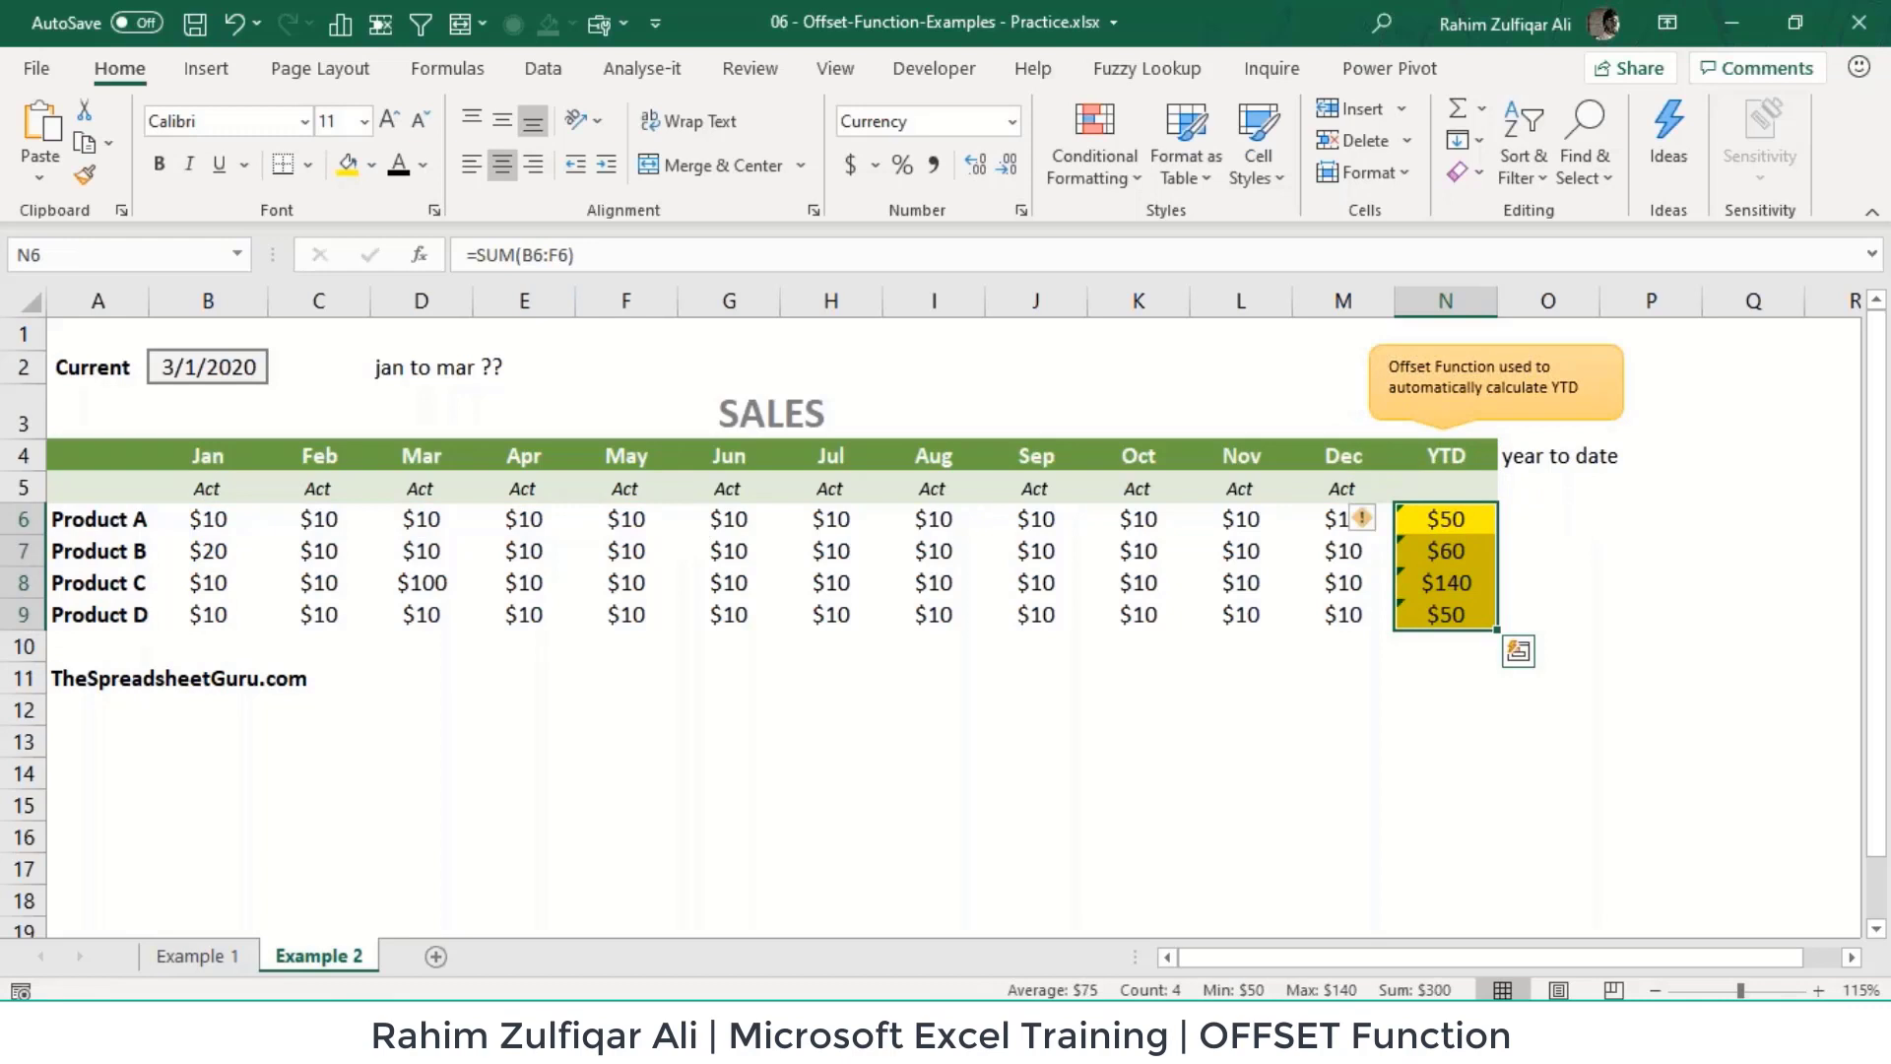
Step: Check the SUM formula in N6 and clear the YTD formulas from N6:N9
{"action": "key", "text": "F2"}
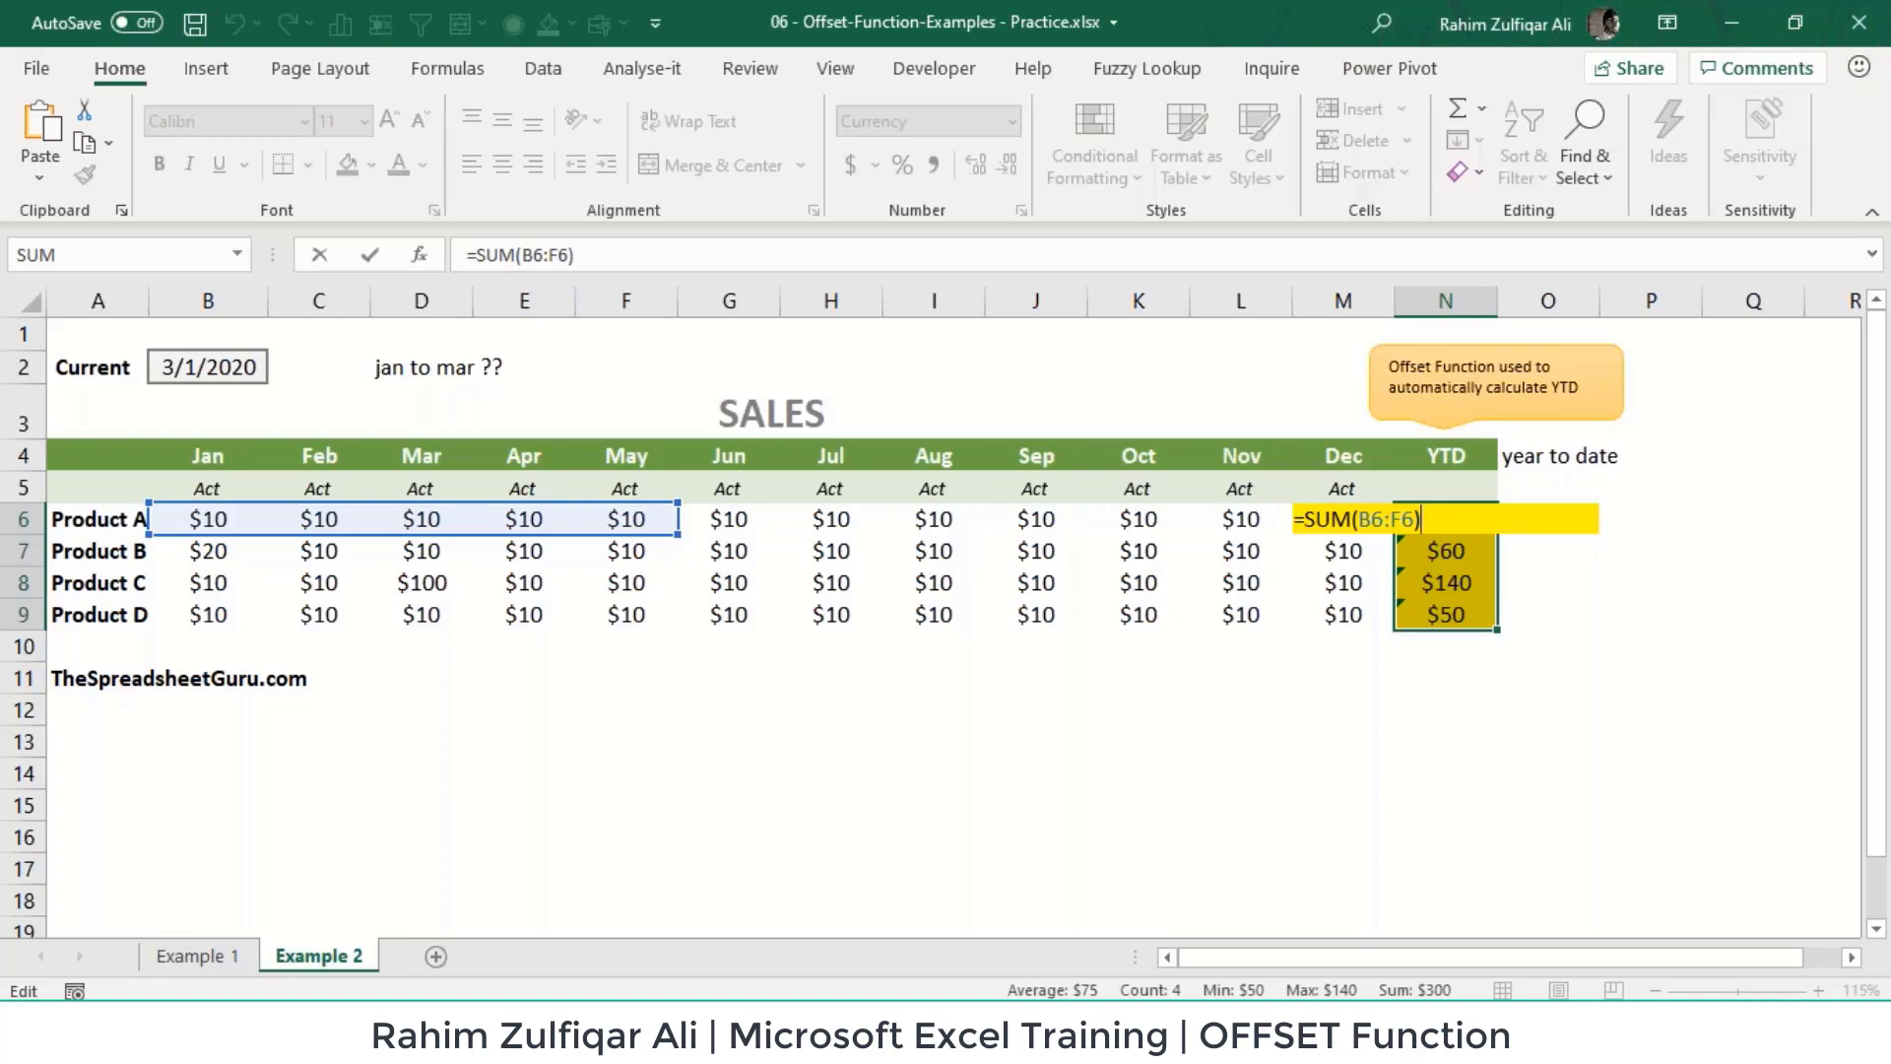
{"action": "key", "text": "Return"}
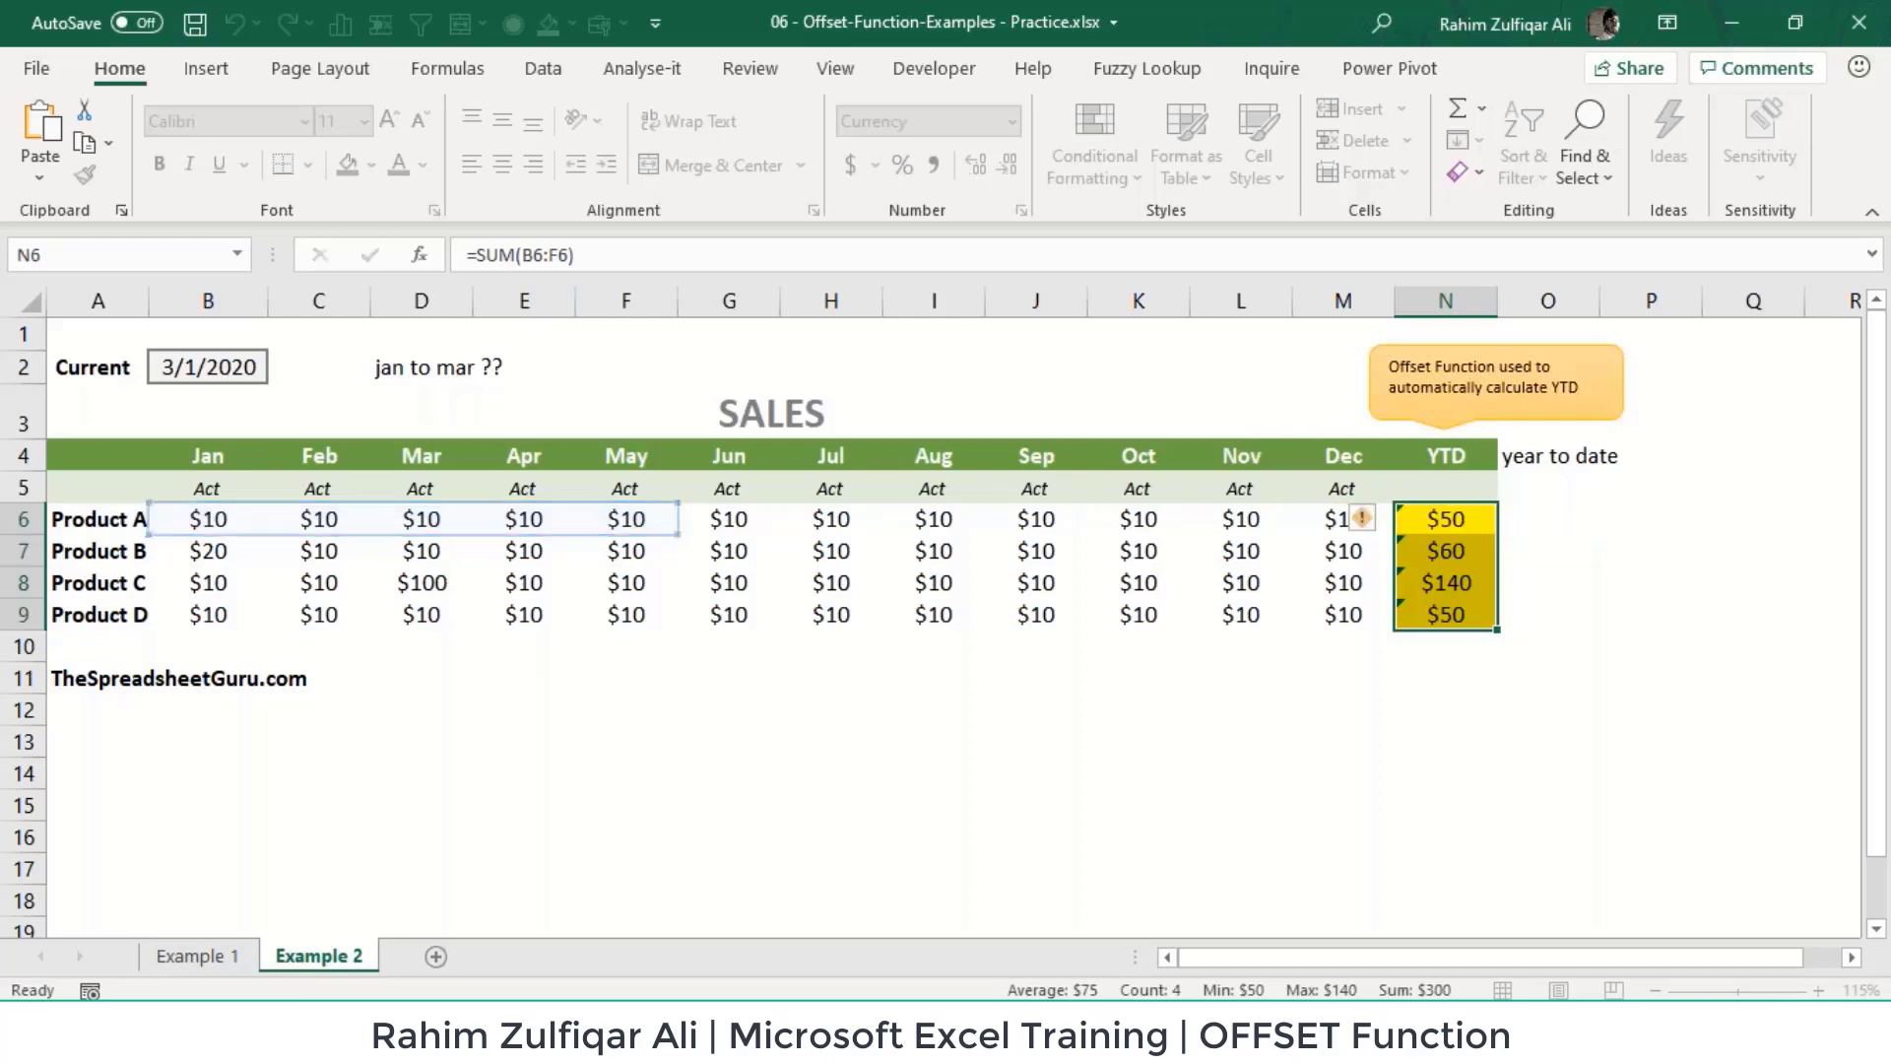
{"action": "key", "text": "shift+Down"}
{"action": "key", "text": "shift+Down"}
{"action": "key", "text": "Up"}
{"action": "key", "text": "Down"}
{"action": "key", "text": "shift+Down"}
{"action": "key", "text": "shift+Down"}
{"action": "key", "text": "shift+Down"}
{"action": "key", "text": "Delete"}
Step: Delete the "jan to mar ??" note from cell D2
{"action": "key", "text": "Left"}
{"action": "key", "text": "Left"}
{"action": "key", "text": "Left"}
{"action": "key", "text": "Left"}
{"action": "key", "text": "Left"}
{"action": "key", "text": "Left"}
{"action": "key", "text": "Up"}
{"action": "key", "text": "Up"}
{"action": "key", "text": "Up"}
{"action": "key", "text": "Up"}
{"action": "key", "text": "Left"}
{"action": "key", "text": "Left"}
{"action": "key", "text": "Left"}
{"action": "key", "text": "Left"}
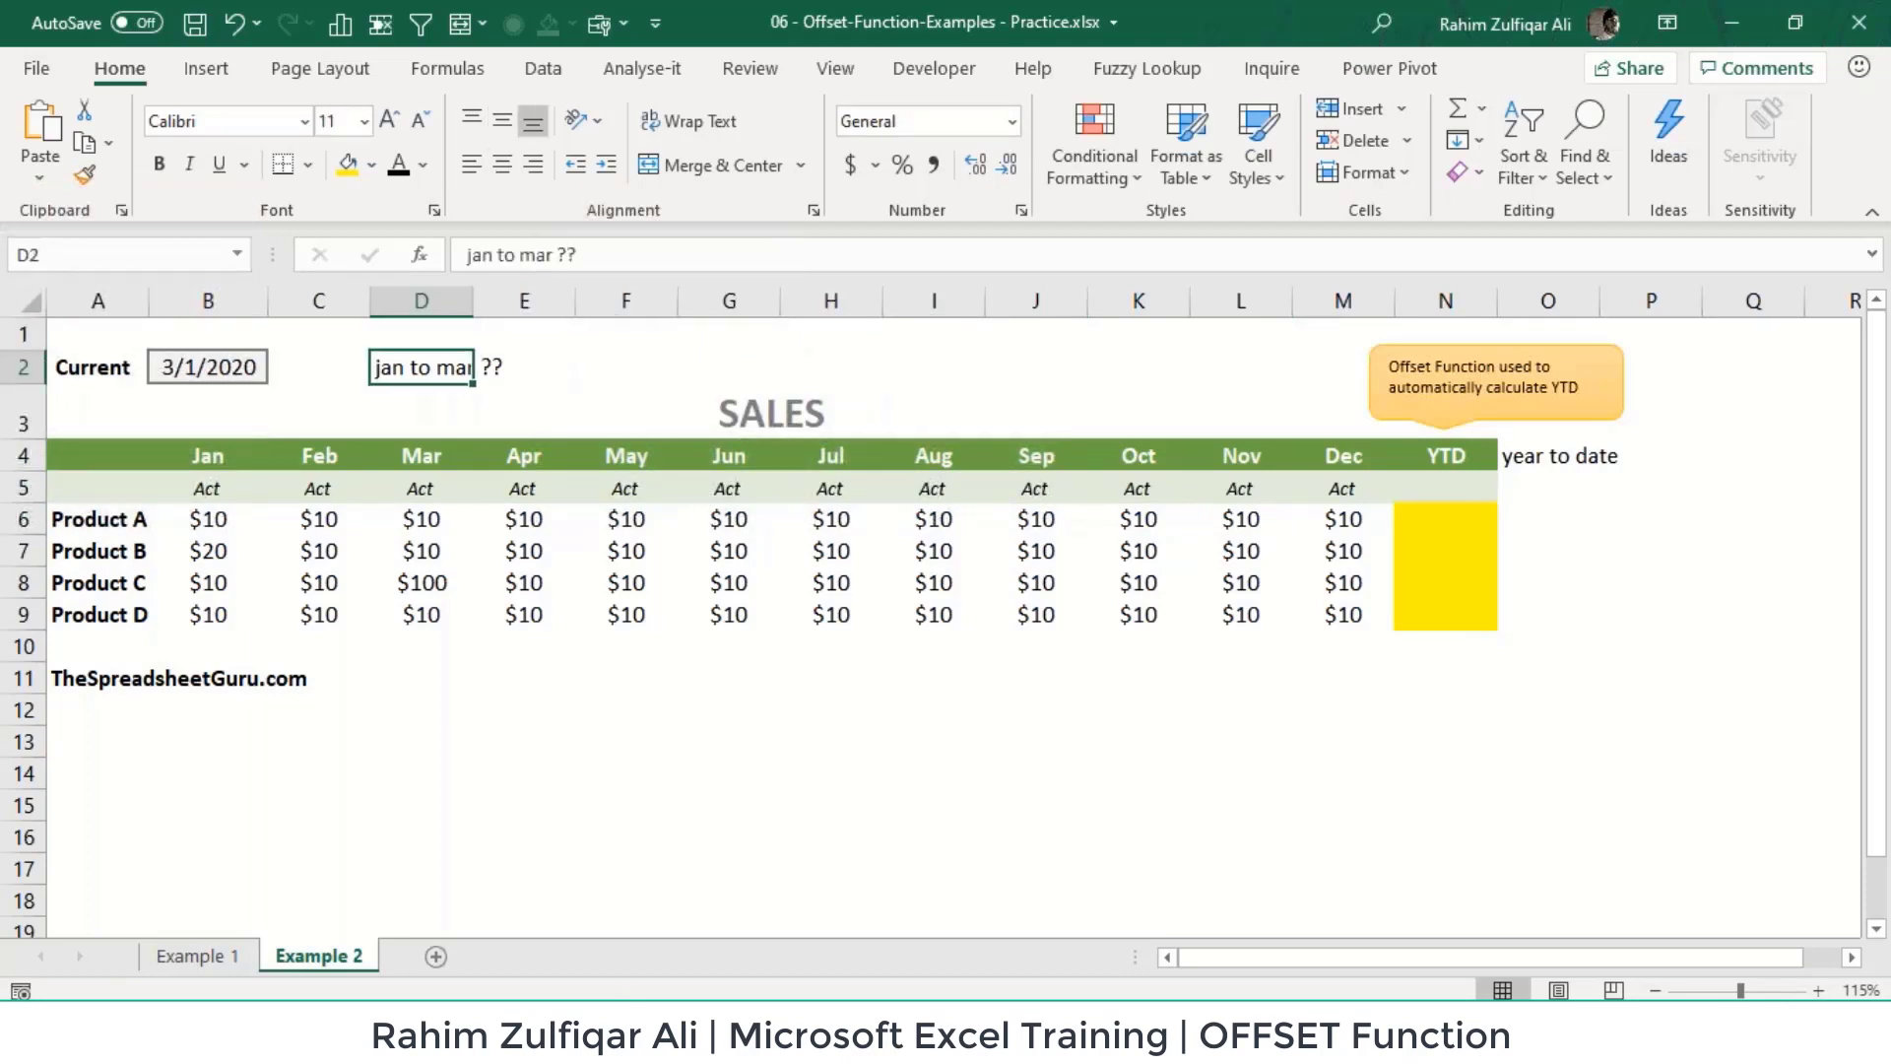
{"action": "key", "text": "Delete"}
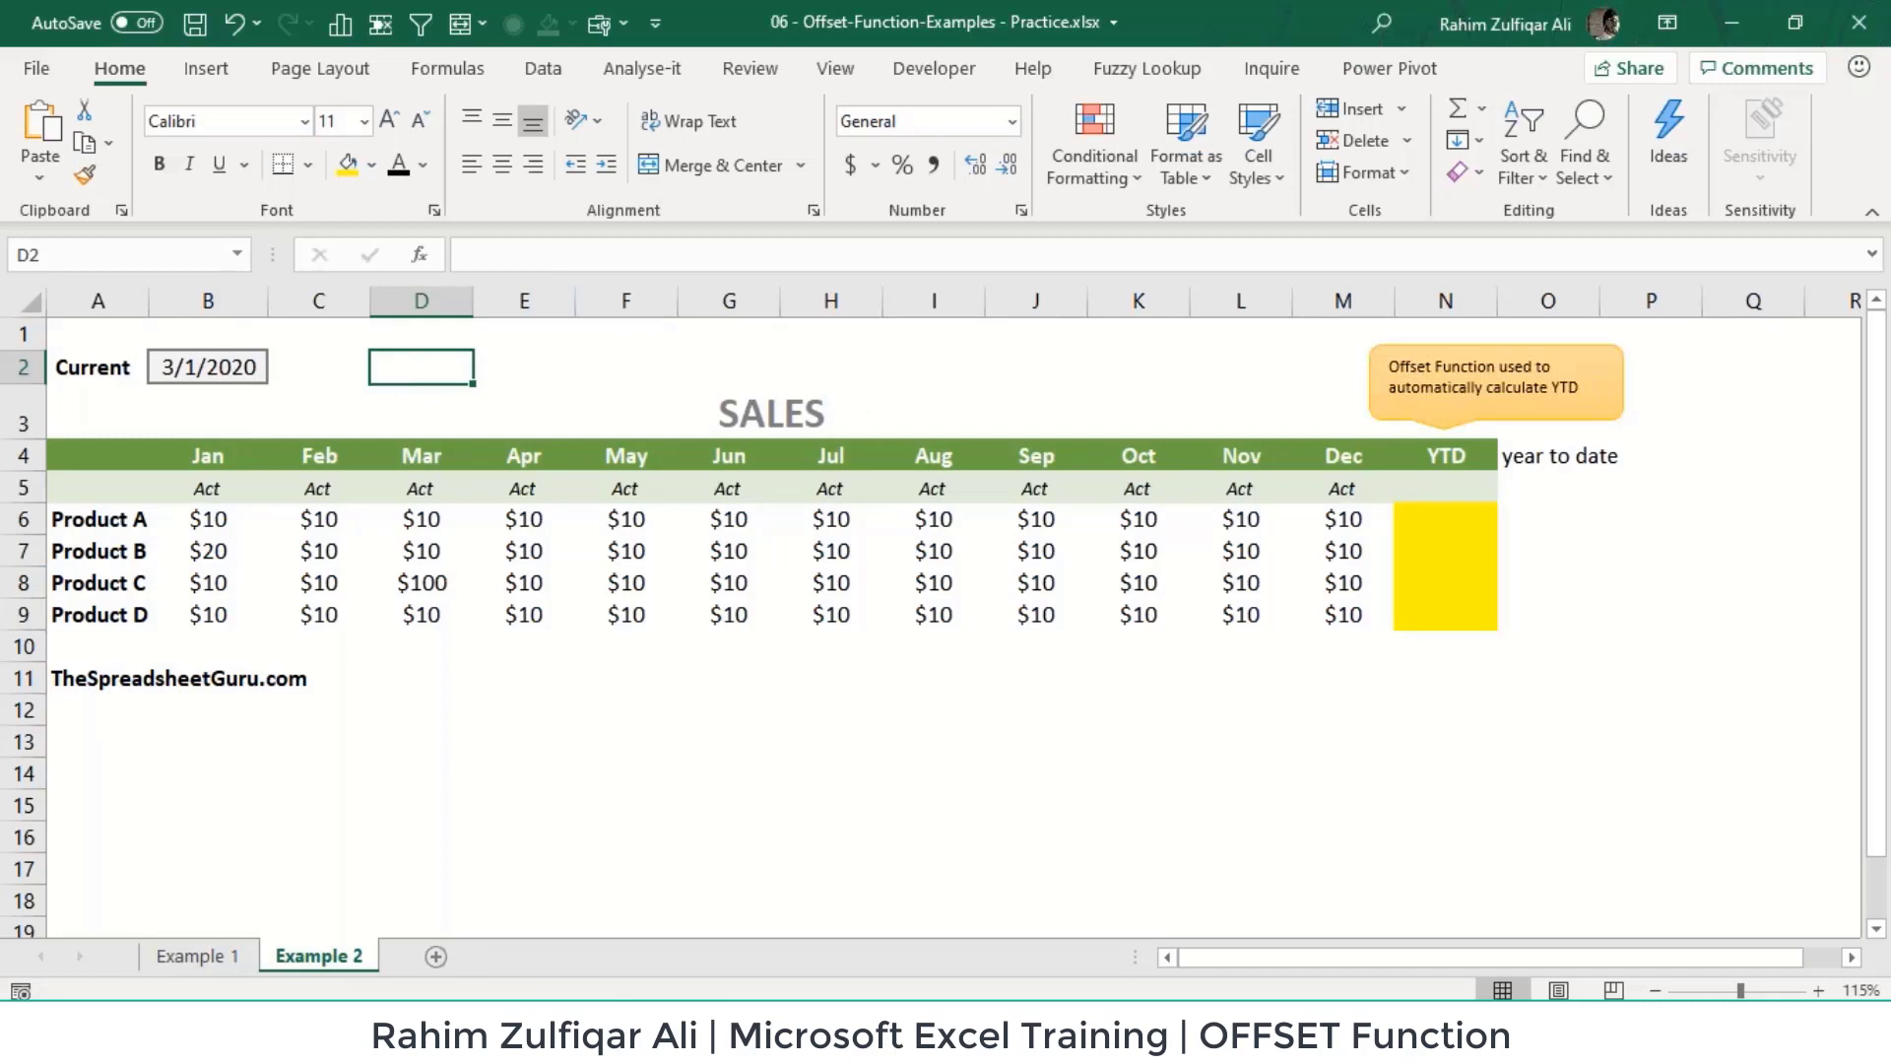
Step: Enter the heading "month function ?" in cell F12 below the sales table and make it bold
{"action": "key", "text": "Down"}
{"action": "key", "text": "Down"}
{"action": "key", "text": "Down"}
{"action": "key", "text": "Down"}
{"action": "key", "text": "Down"}
{"action": "key", "text": "Down"}
{"action": "key", "text": "Down"}
{"action": "key", "text": "Down"}
{"action": "key", "text": "Down"}
{"action": "key", "text": "Down"}
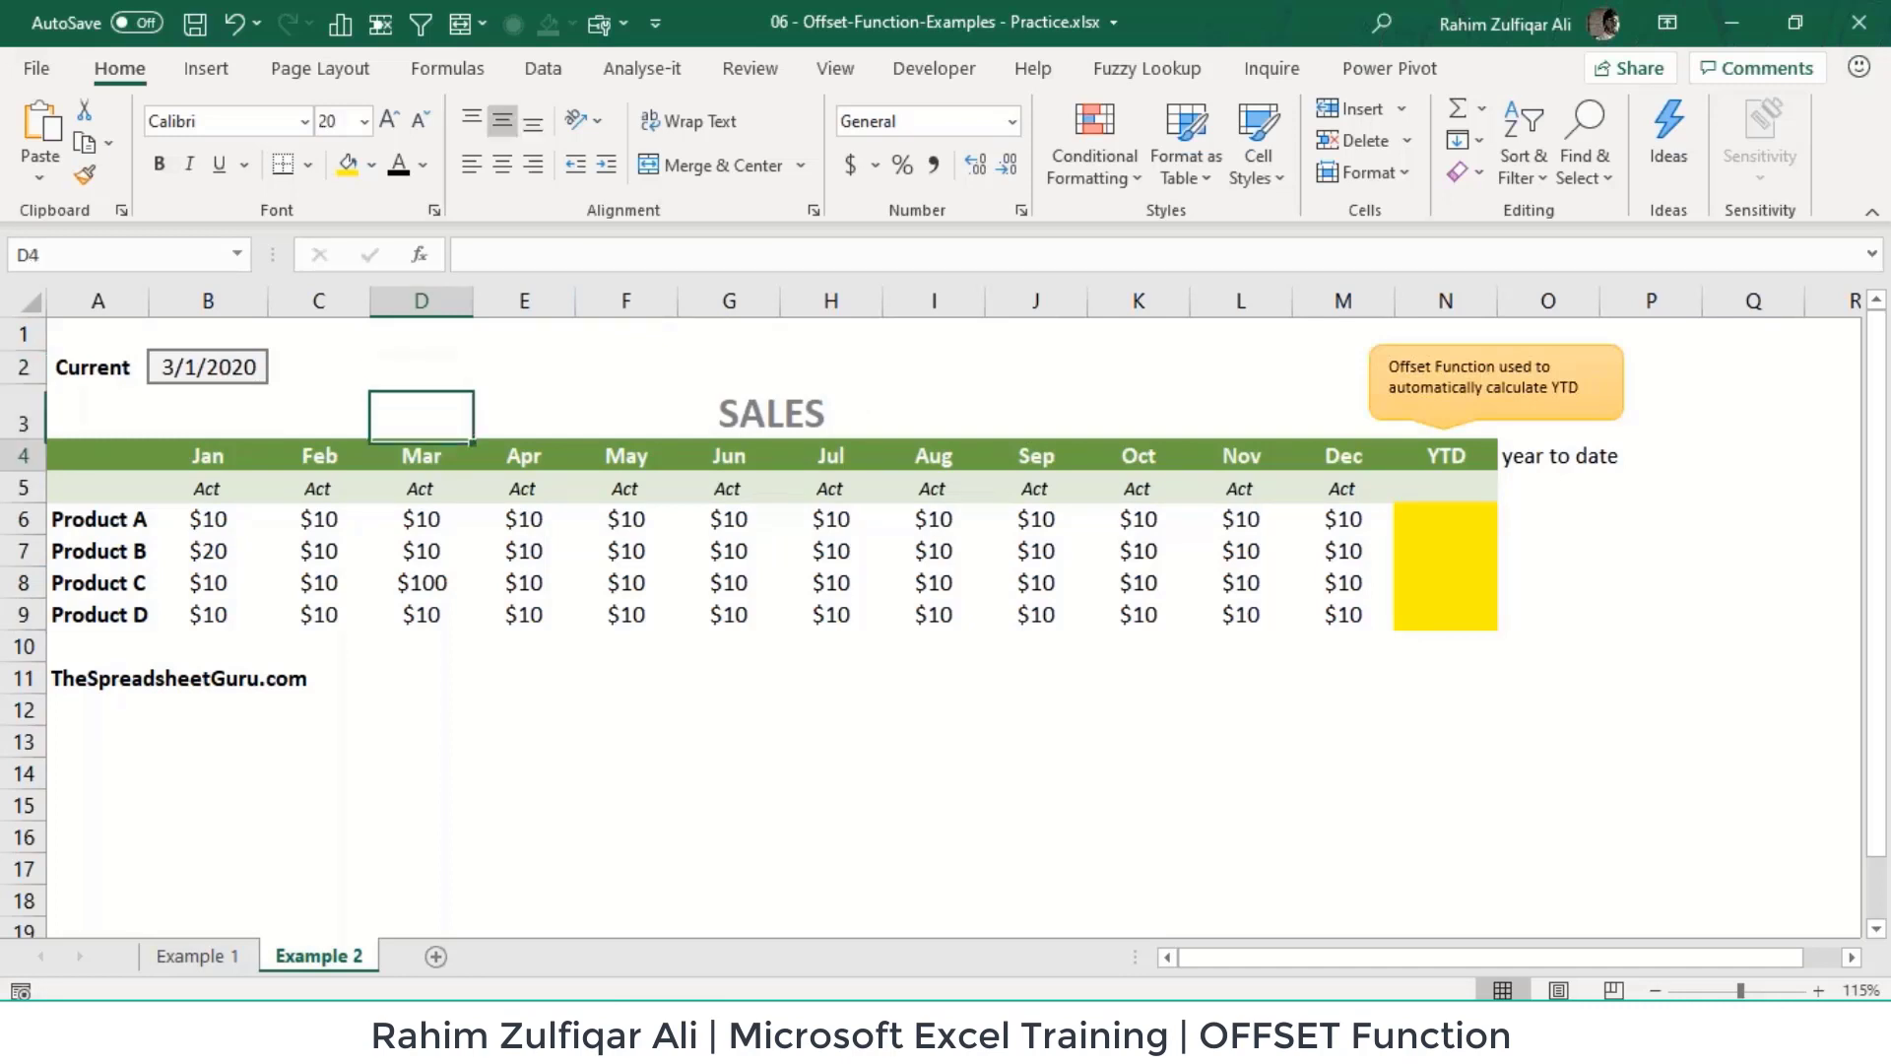
{"action": "key", "text": "Right"}
{"action": "key", "text": "Right"}
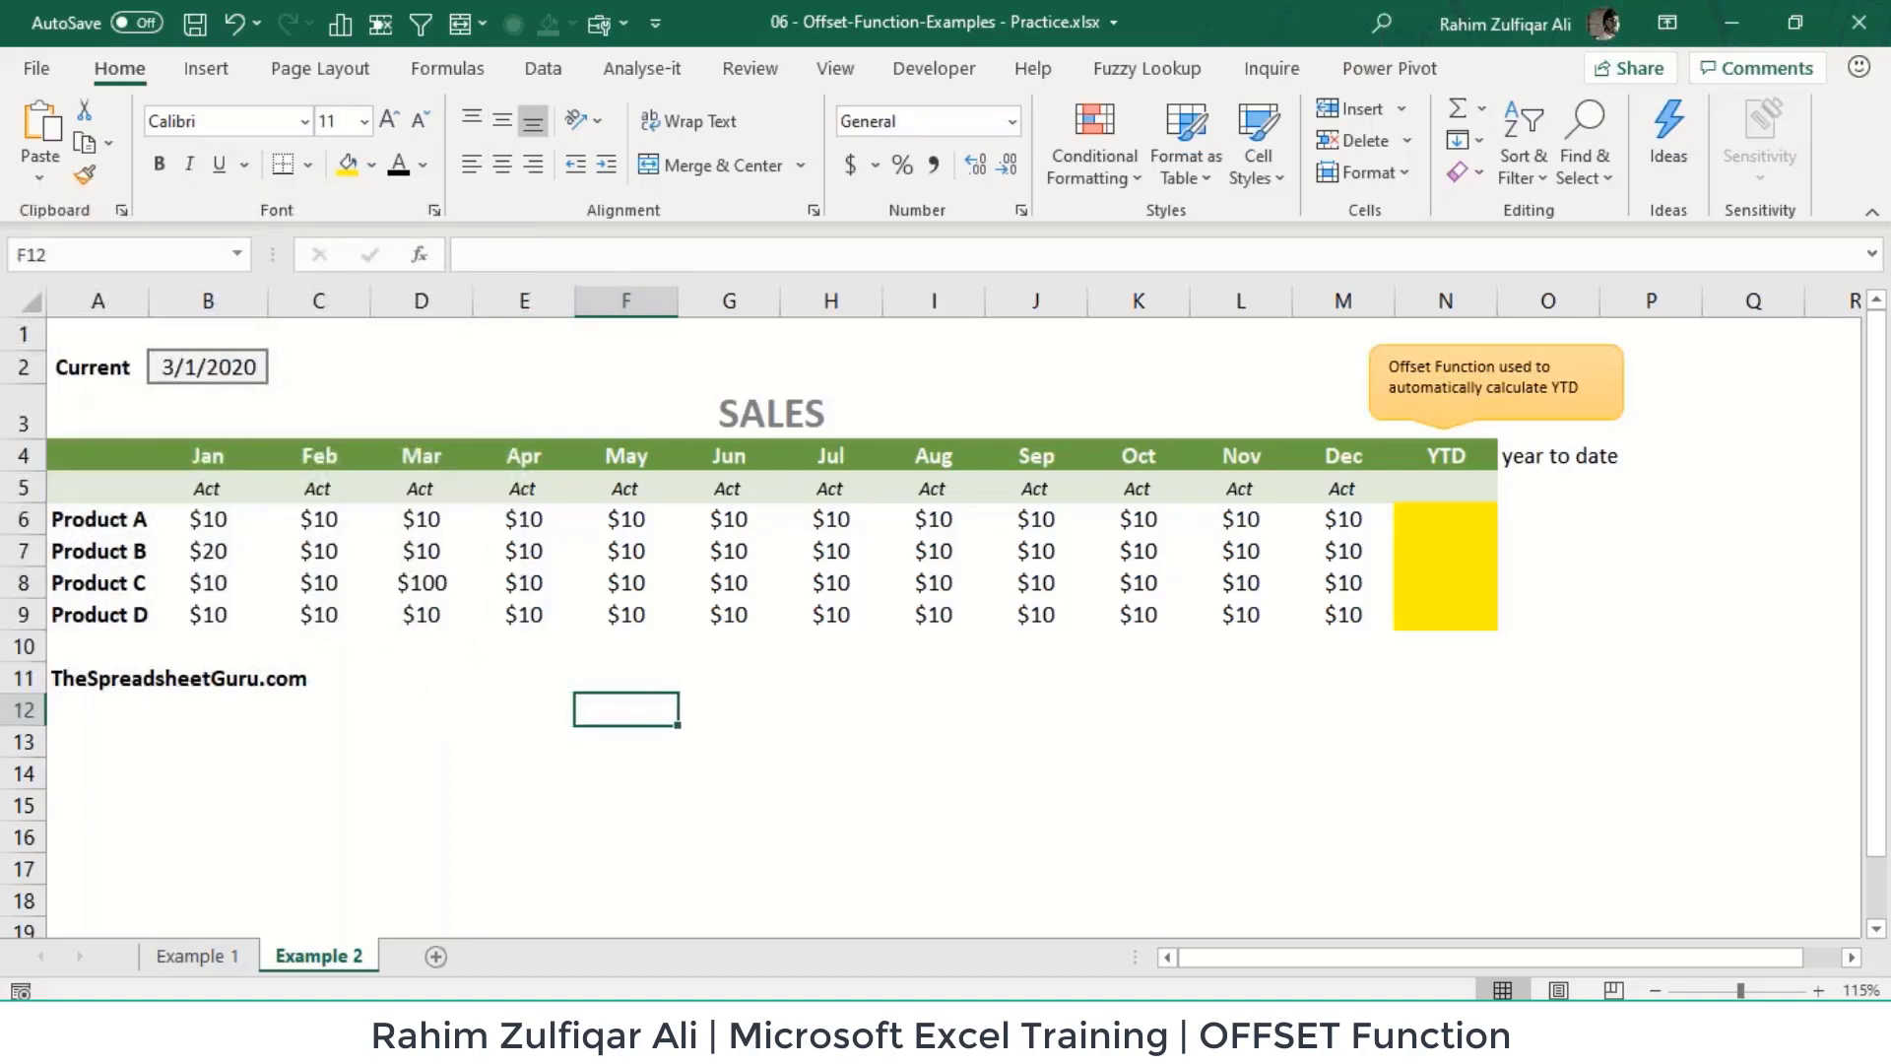
{"action": "type", "text": "month function ?"}
{"action": "key", "text": "Return"}
{"action": "key", "text": "Up"}
{"action": "key", "text": "ctrl+b"}
{"action": "key", "text": "Down"}
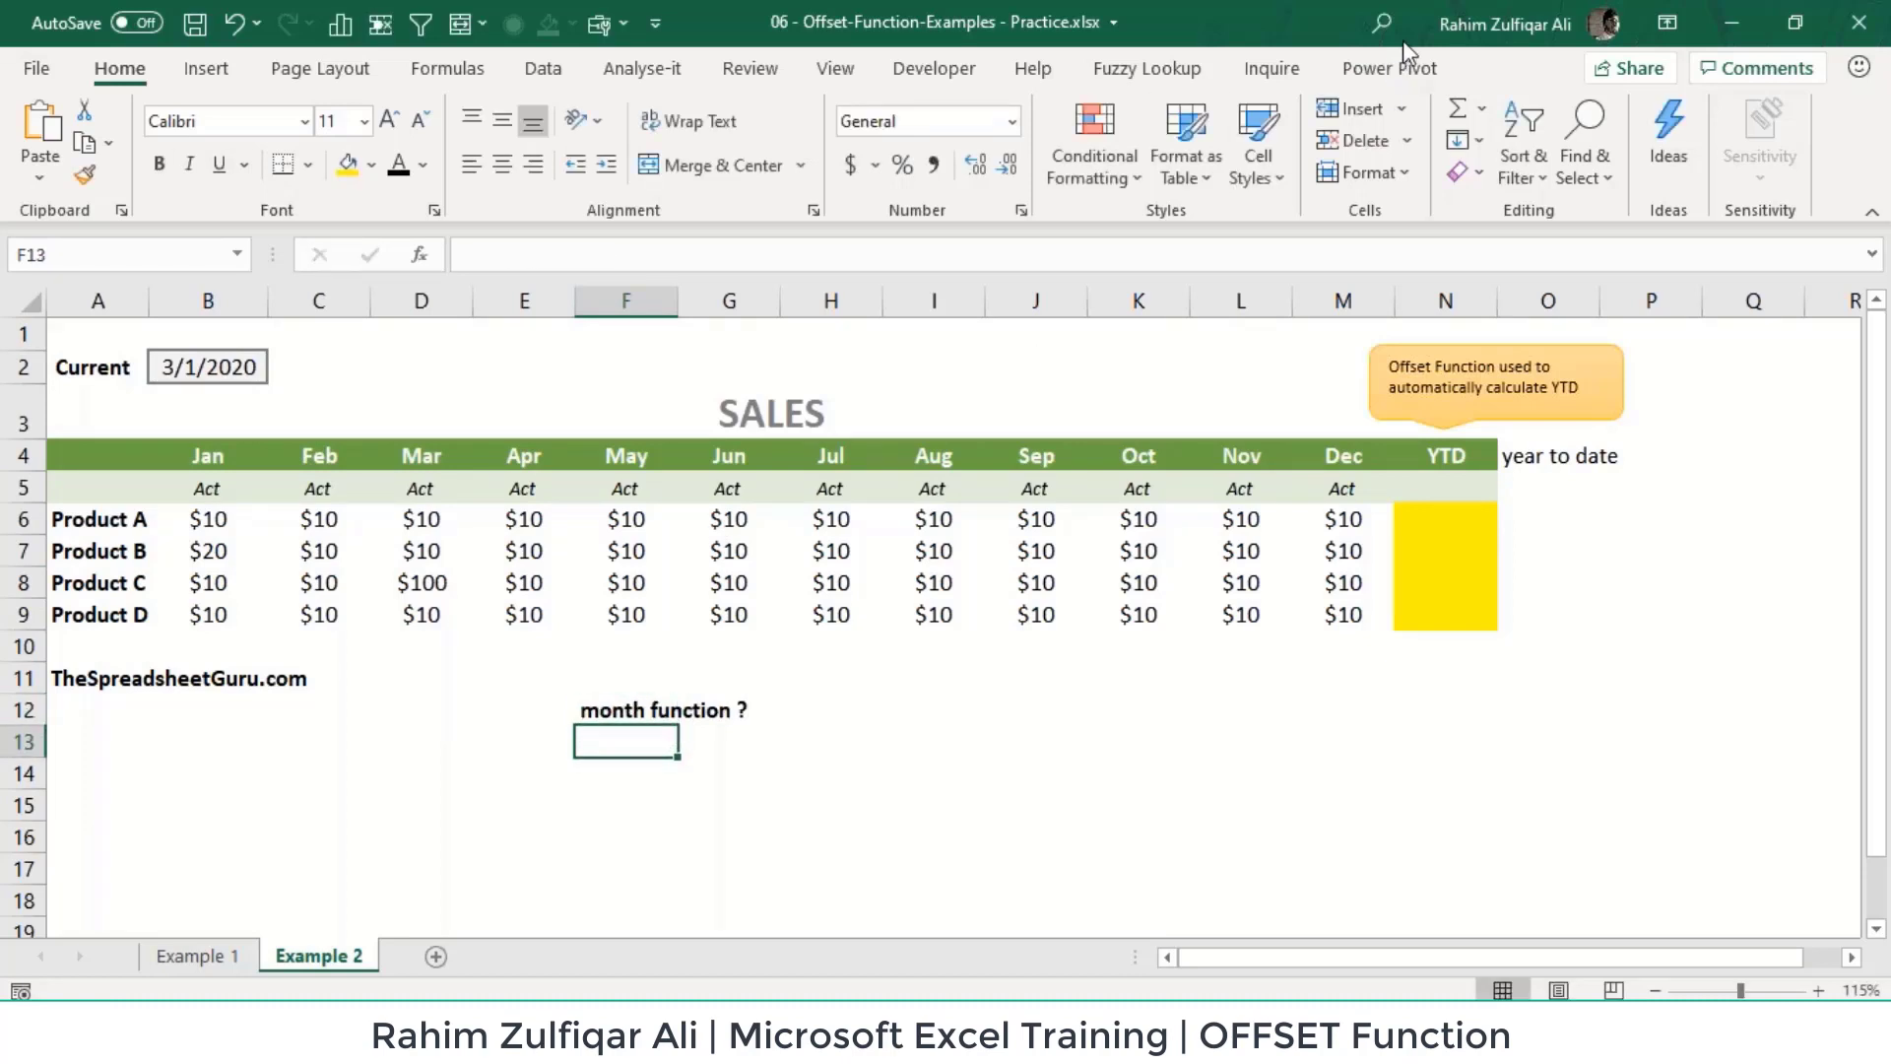
Step: Enter the TODAY function in F13 and widen column F to fit the date
{"action": "left_click", "coordinate": [1456, 44]}
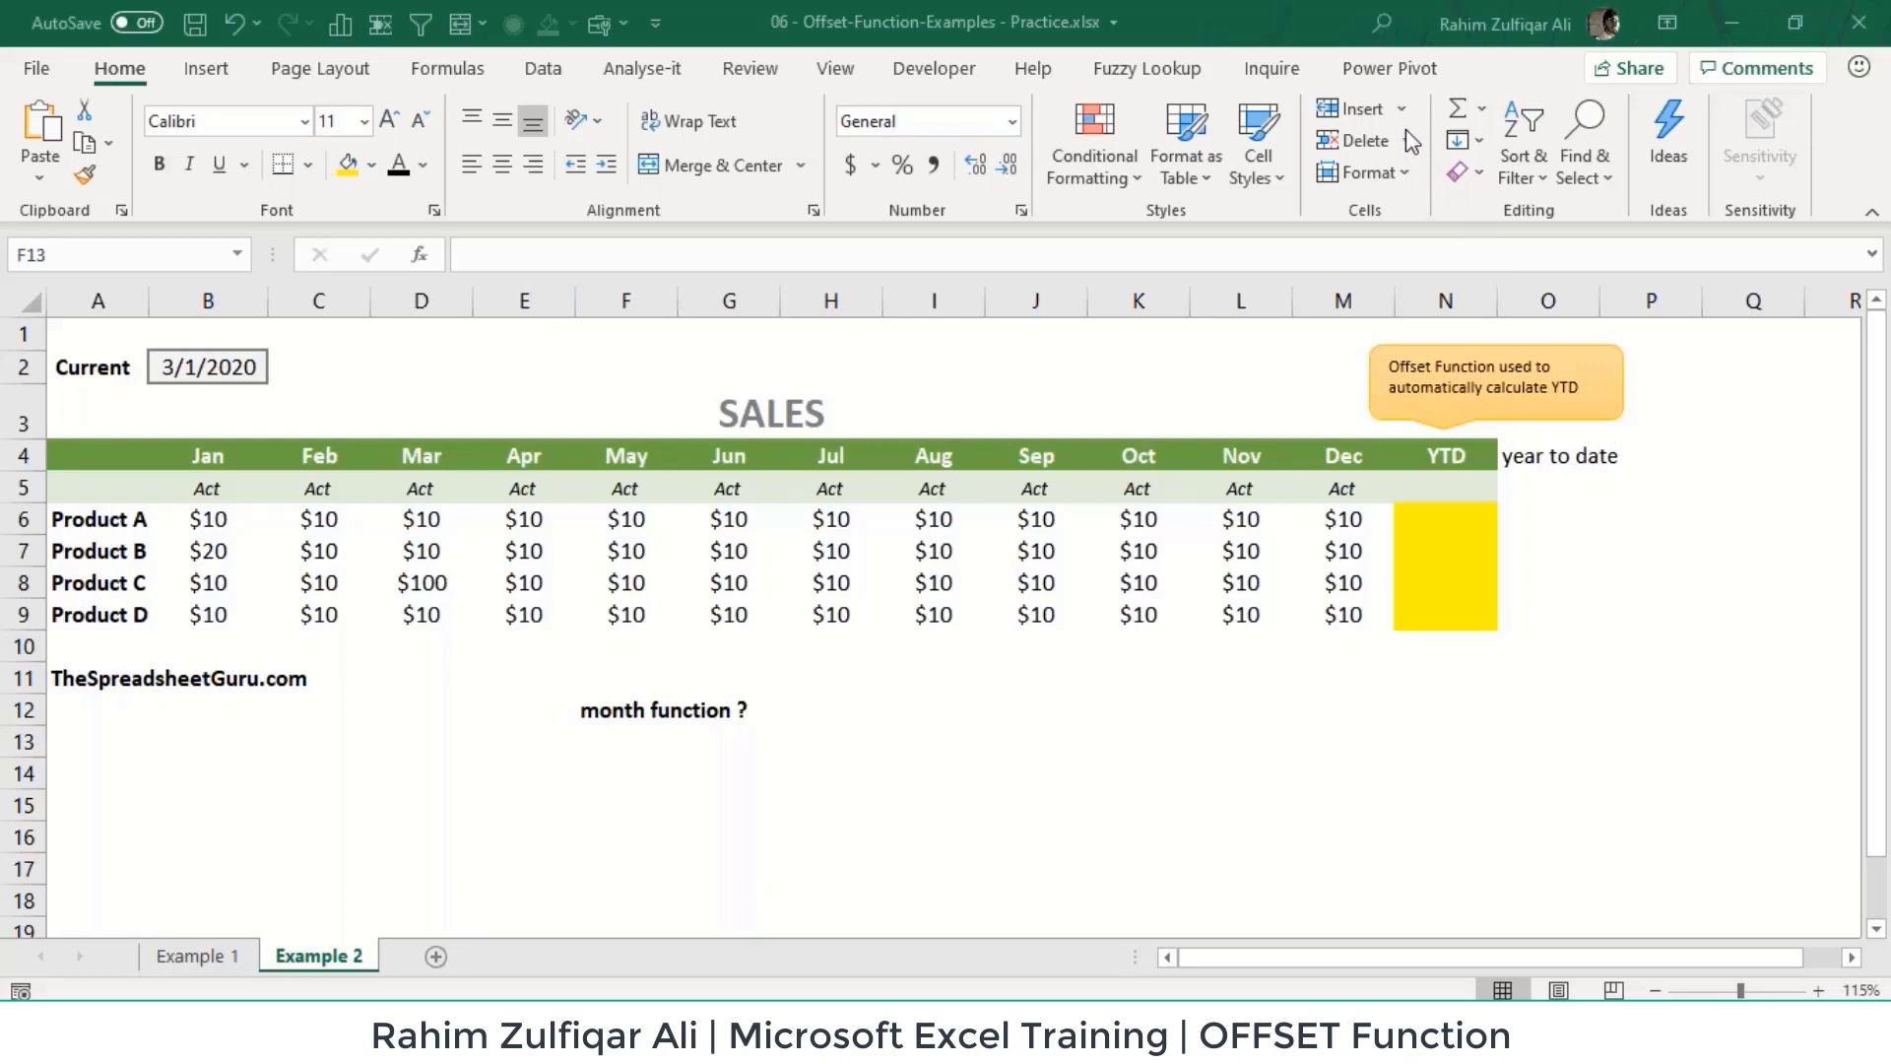
{"action": "left_click", "coordinate": [729, 787]}
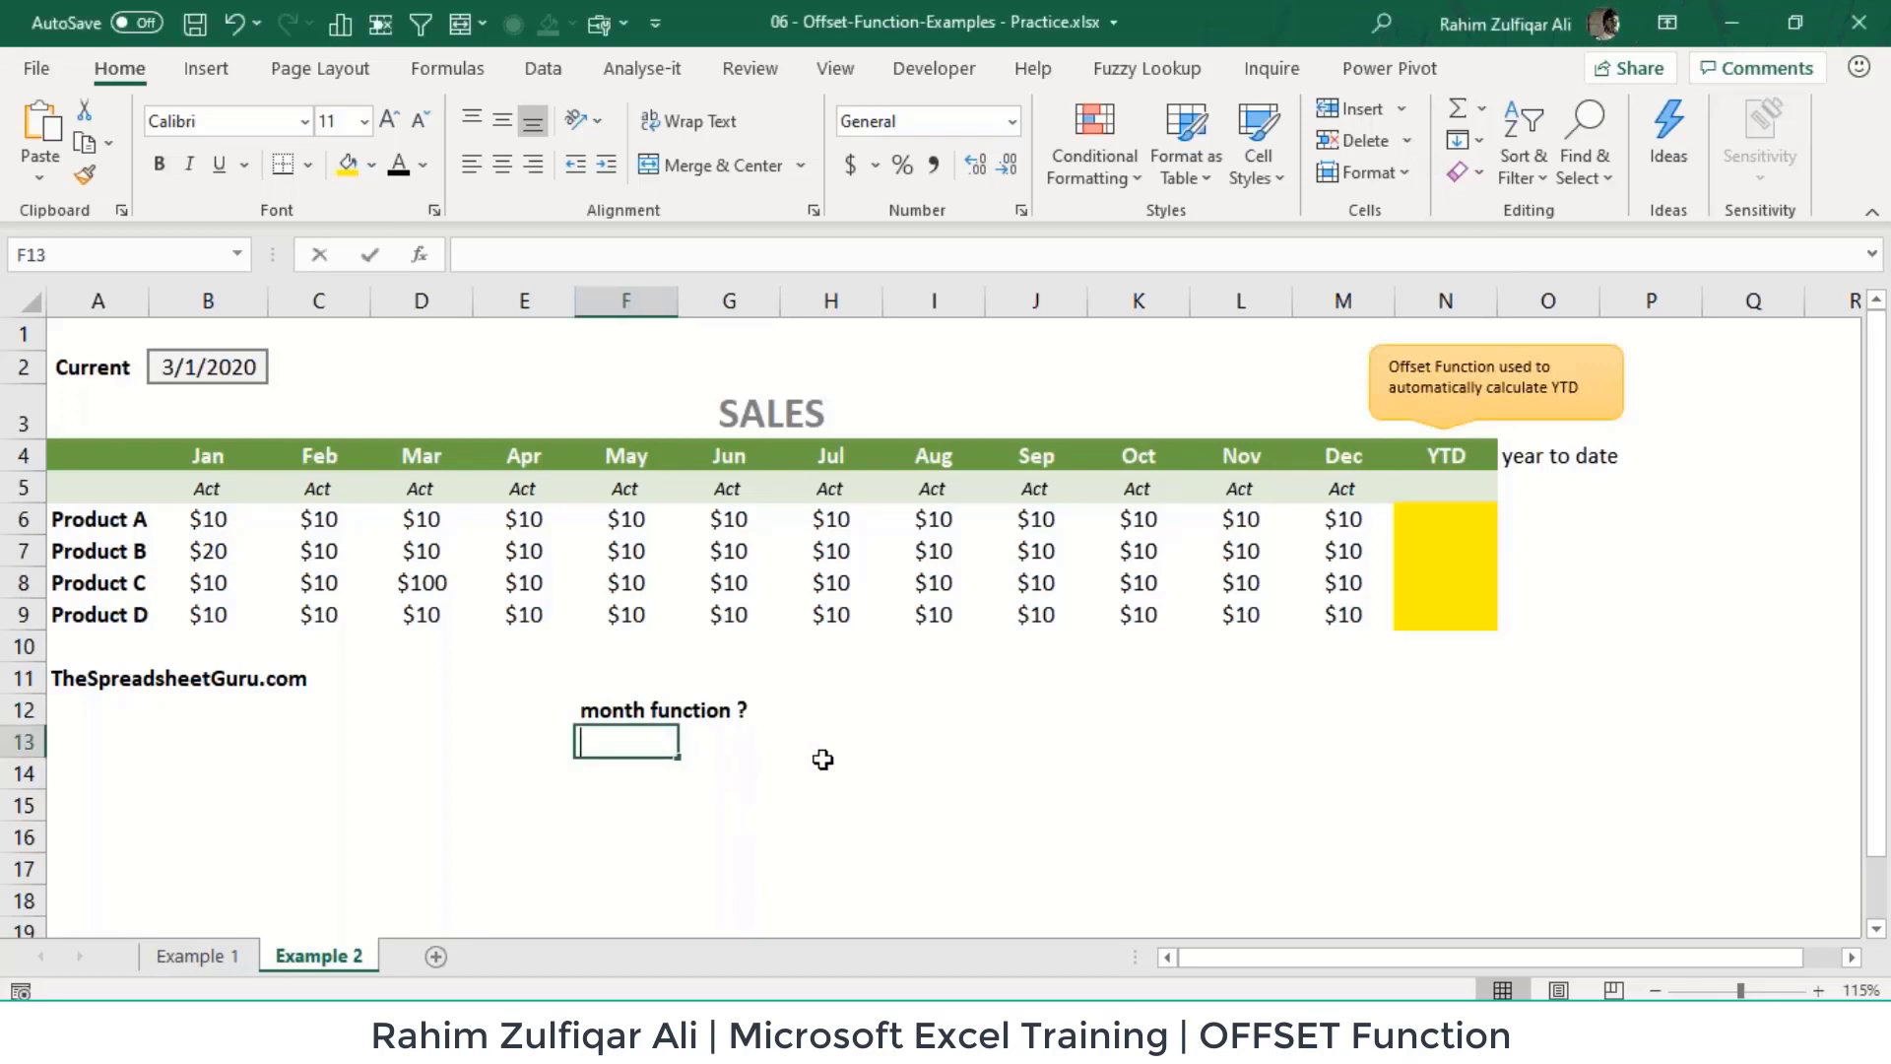
{"action": "type", "text": "=today"}
{"action": "key", "text": "Tab"}
{"action": "key", "text": "Return"}
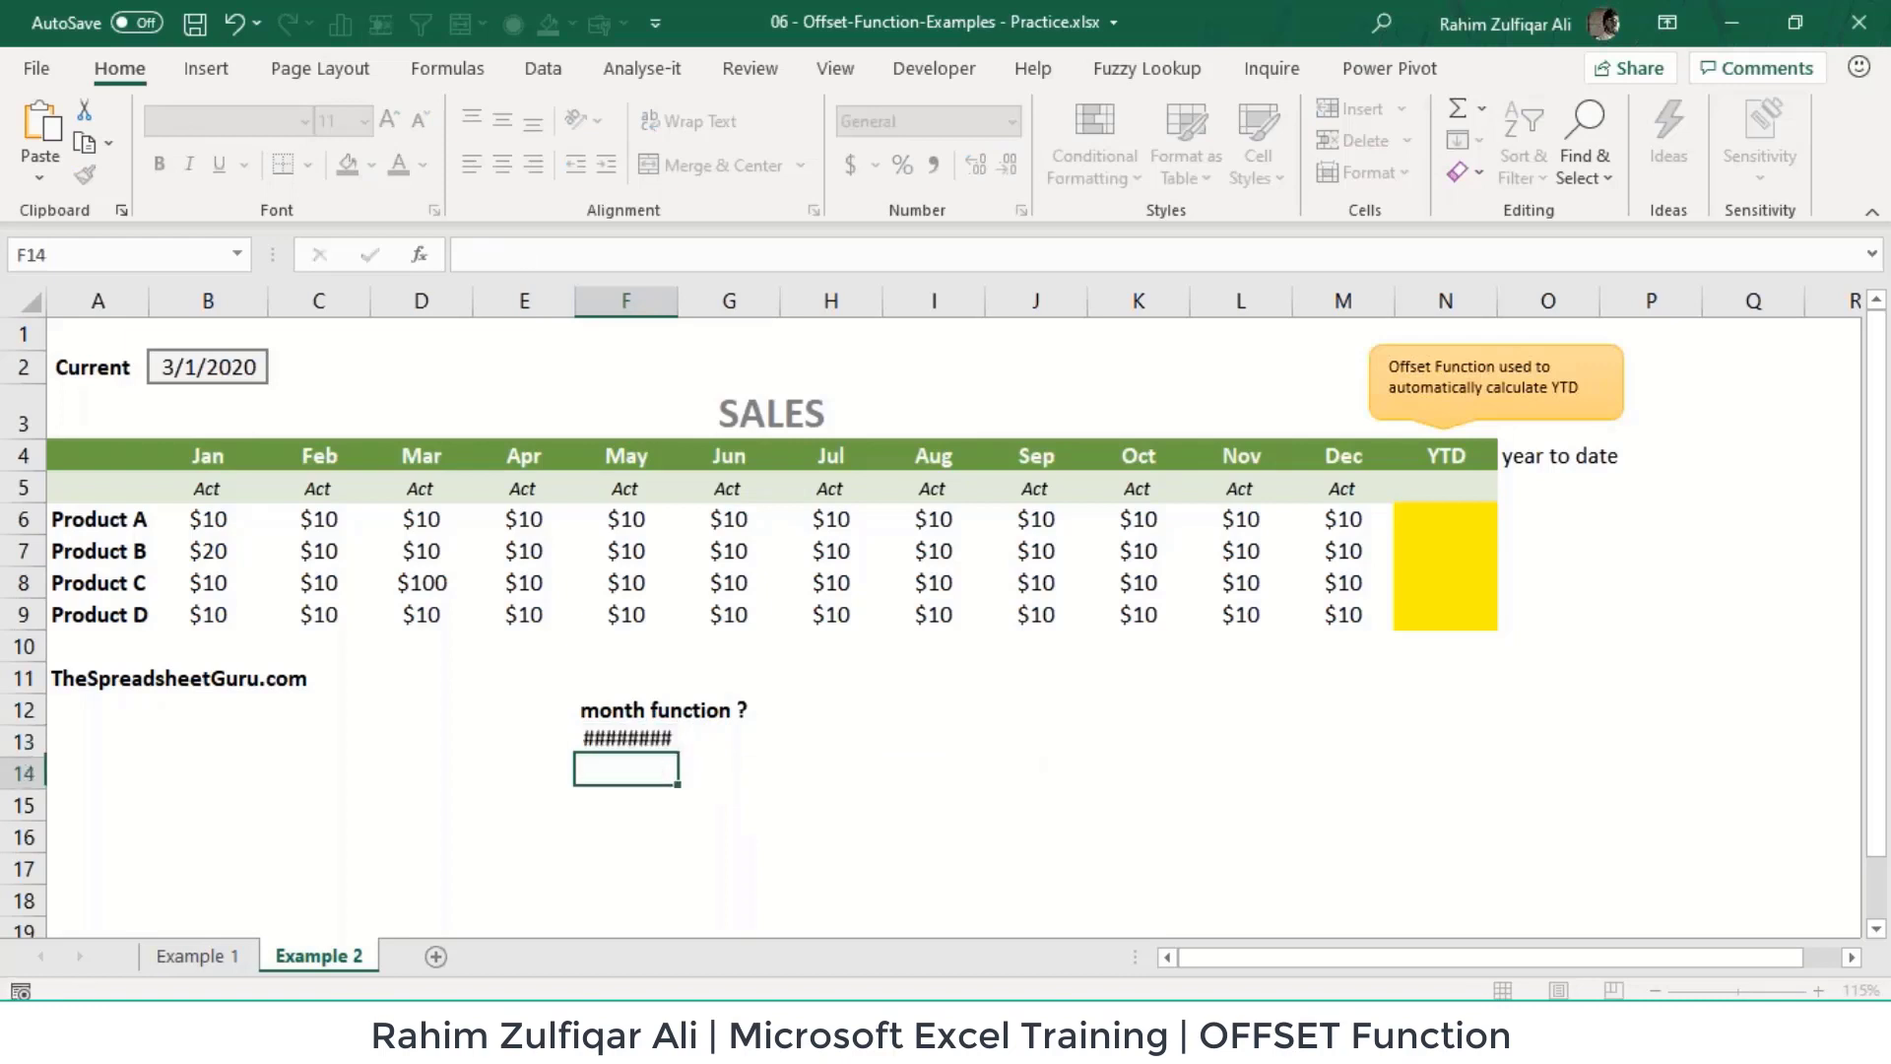
{"action": "key", "text": "Up"}
{"action": "left_click_drag", "start_coordinate": [677, 305], "coordinate": [735, 308]}
Step: Enter =MONTH(F13) in G13 to extract the month number from today's date
{"action": "left_click", "coordinate": [770, 736]}
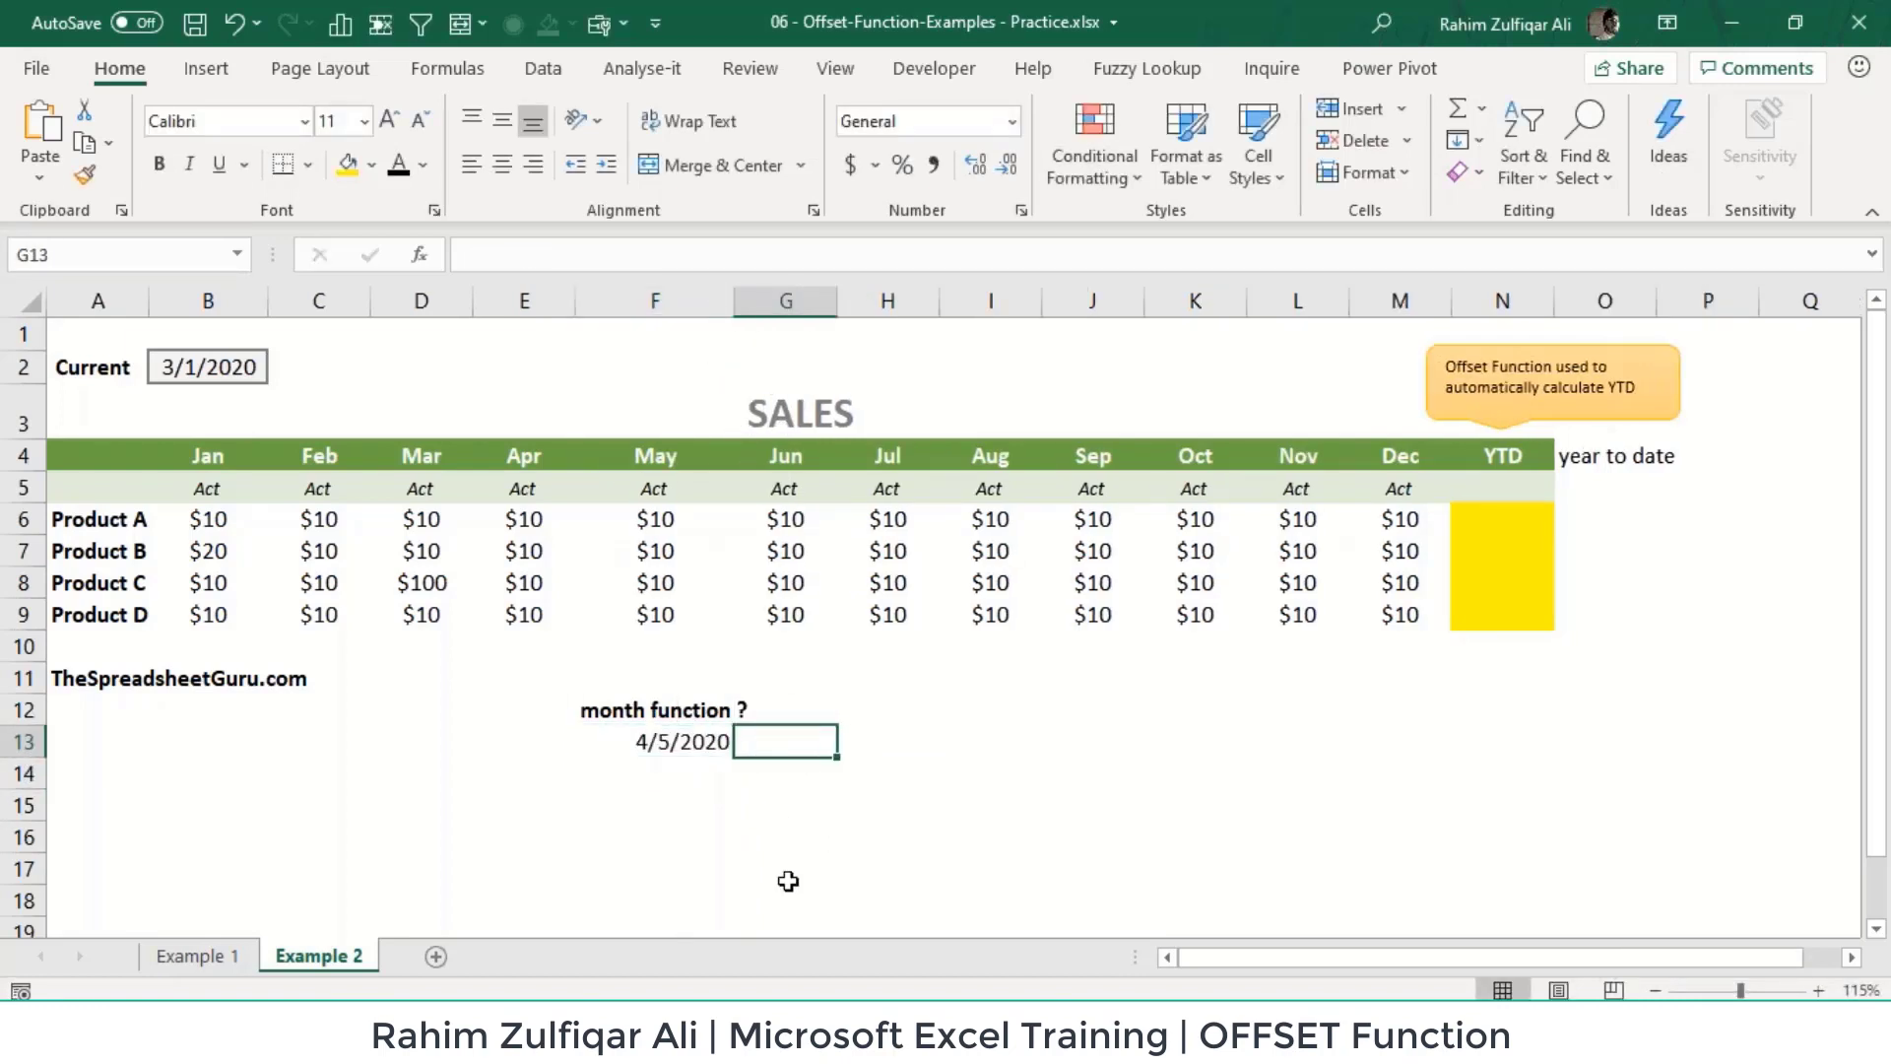
{"action": "type", "text": "="}
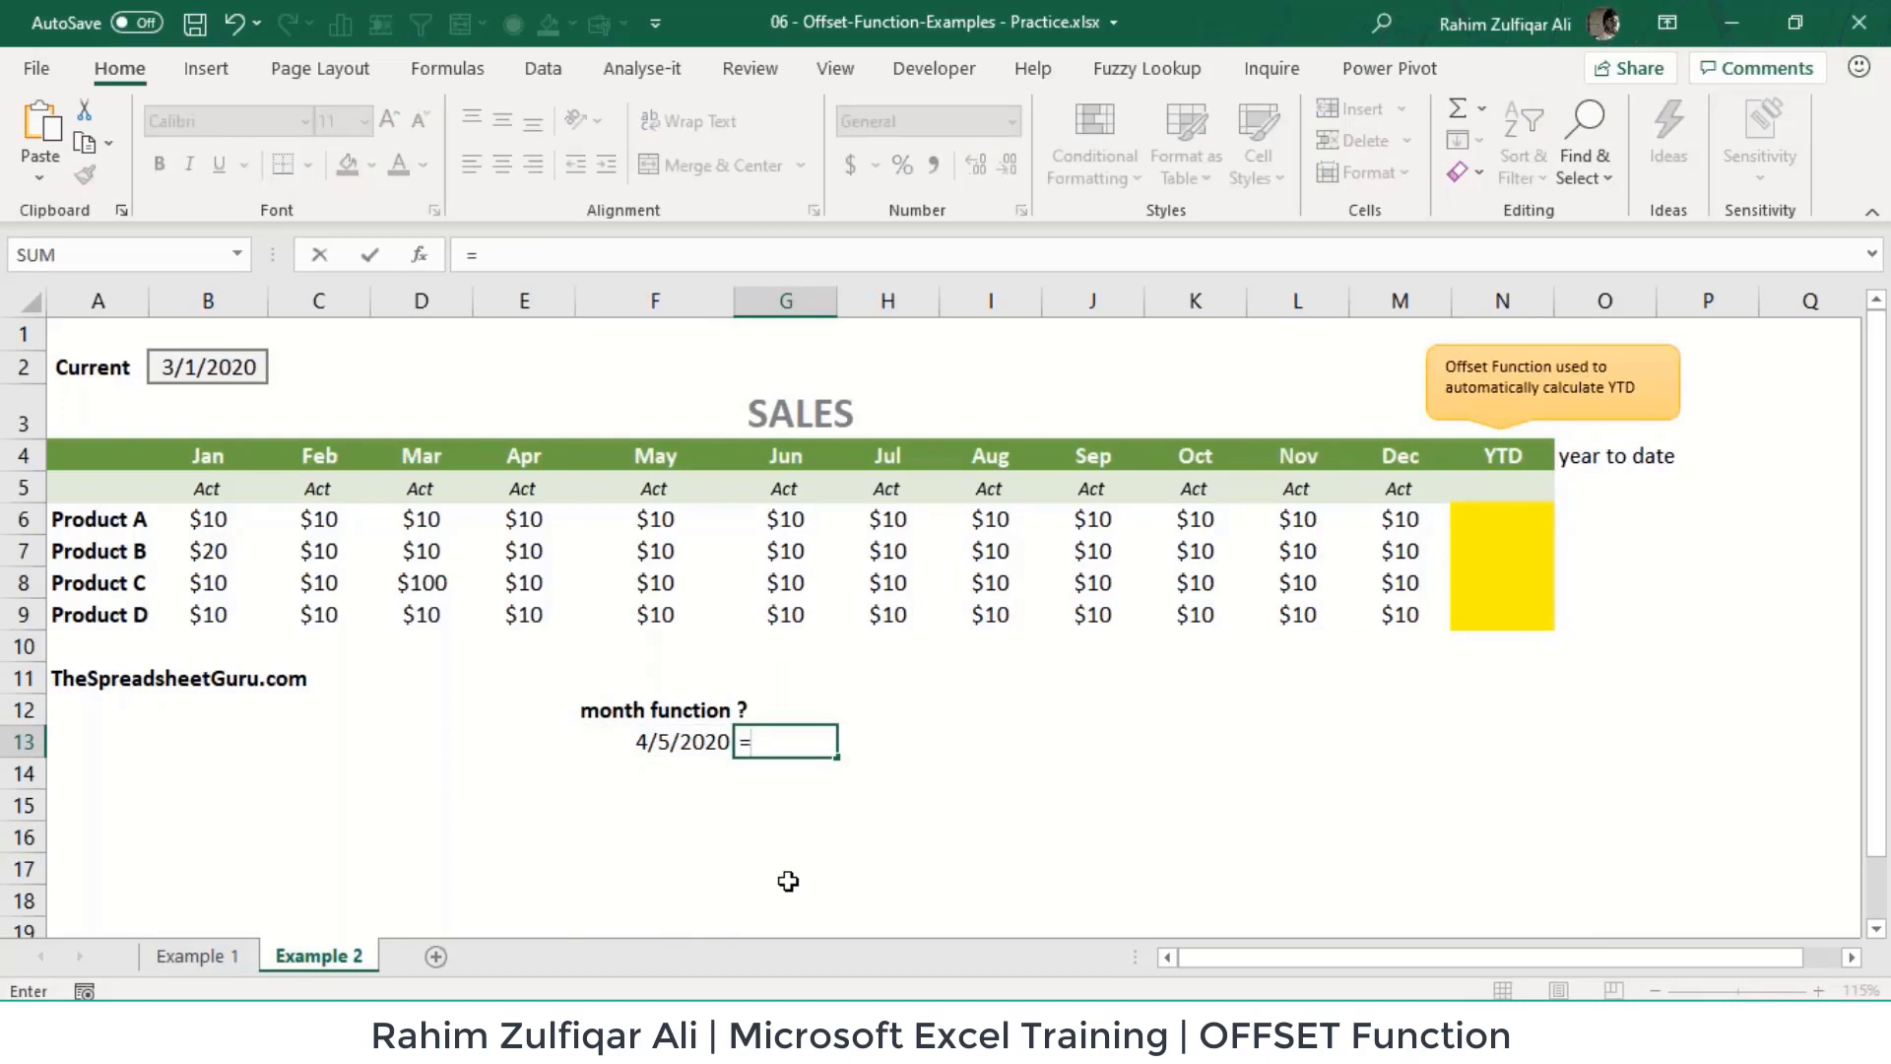
{"action": "type", "text": "mio"}
{"action": "key", "text": "BackSpace"}
{"action": "key", "text": "BackSpace"}
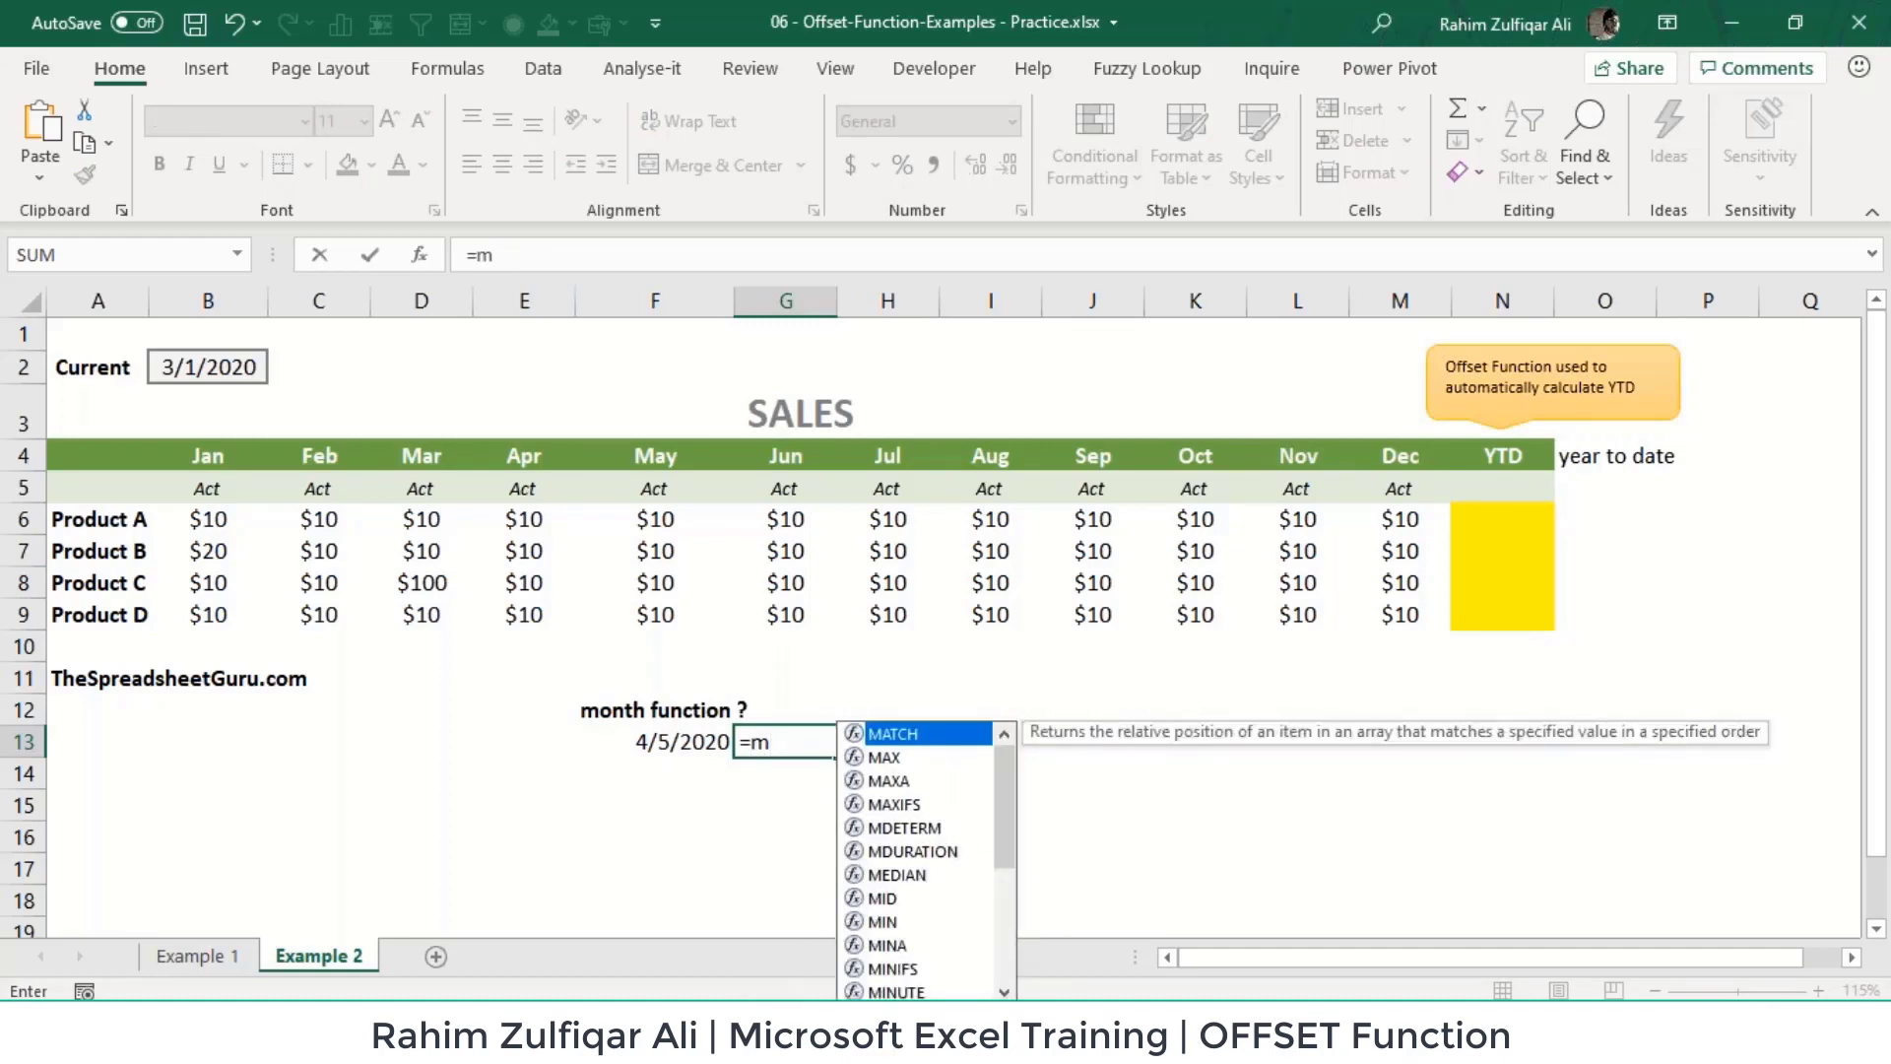
{"action": "type", "text": "nth"}
{"action": "key", "text": "BackSpace"}
{"action": "key", "text": "BackSpace"}
{"action": "key", "text": "BackSpace"}
{"action": "type", "text": "onth"}
{"action": "key", "text": "Tab"}
{"action": "key", "text": "Left"}
{"action": "type", "text": ")"}
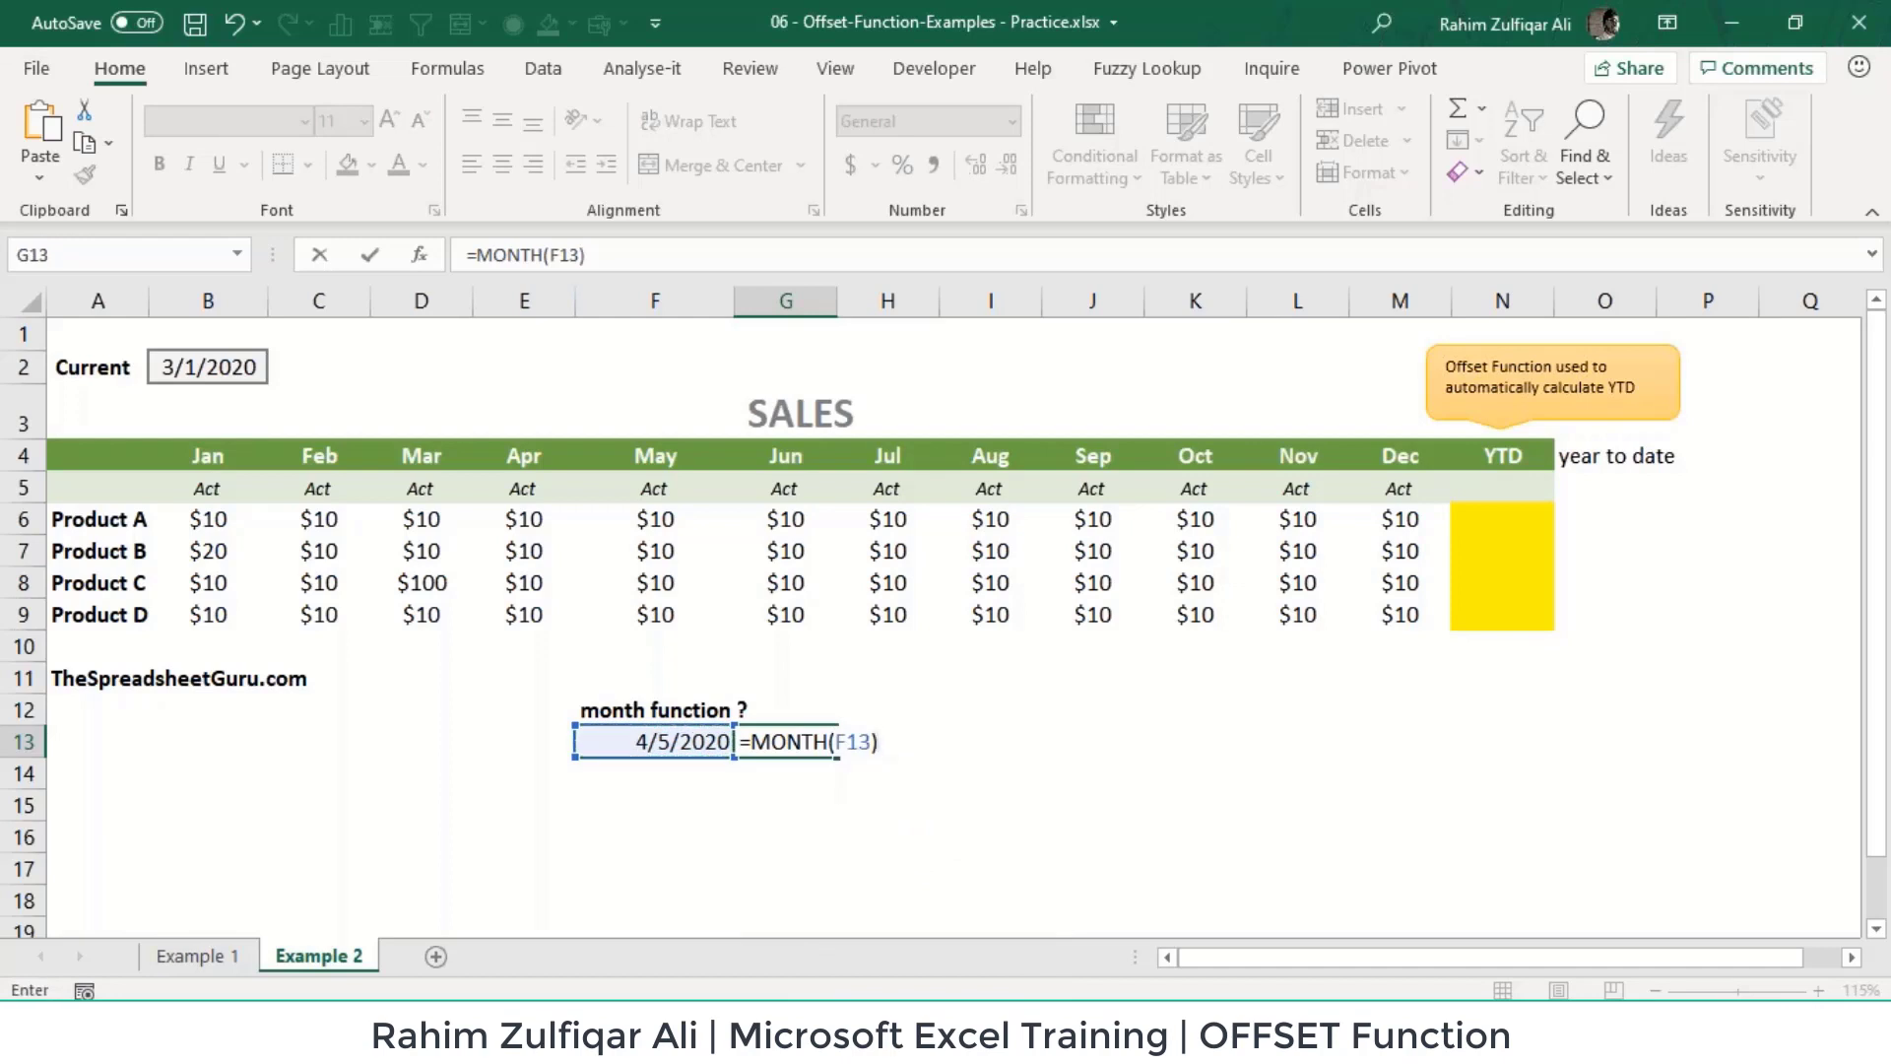
{"action": "key", "text": "Return"}
Step: Review the MONTH formula in G13 and the date cell it refers to
{"action": "left_click", "coordinate": [785, 741]}
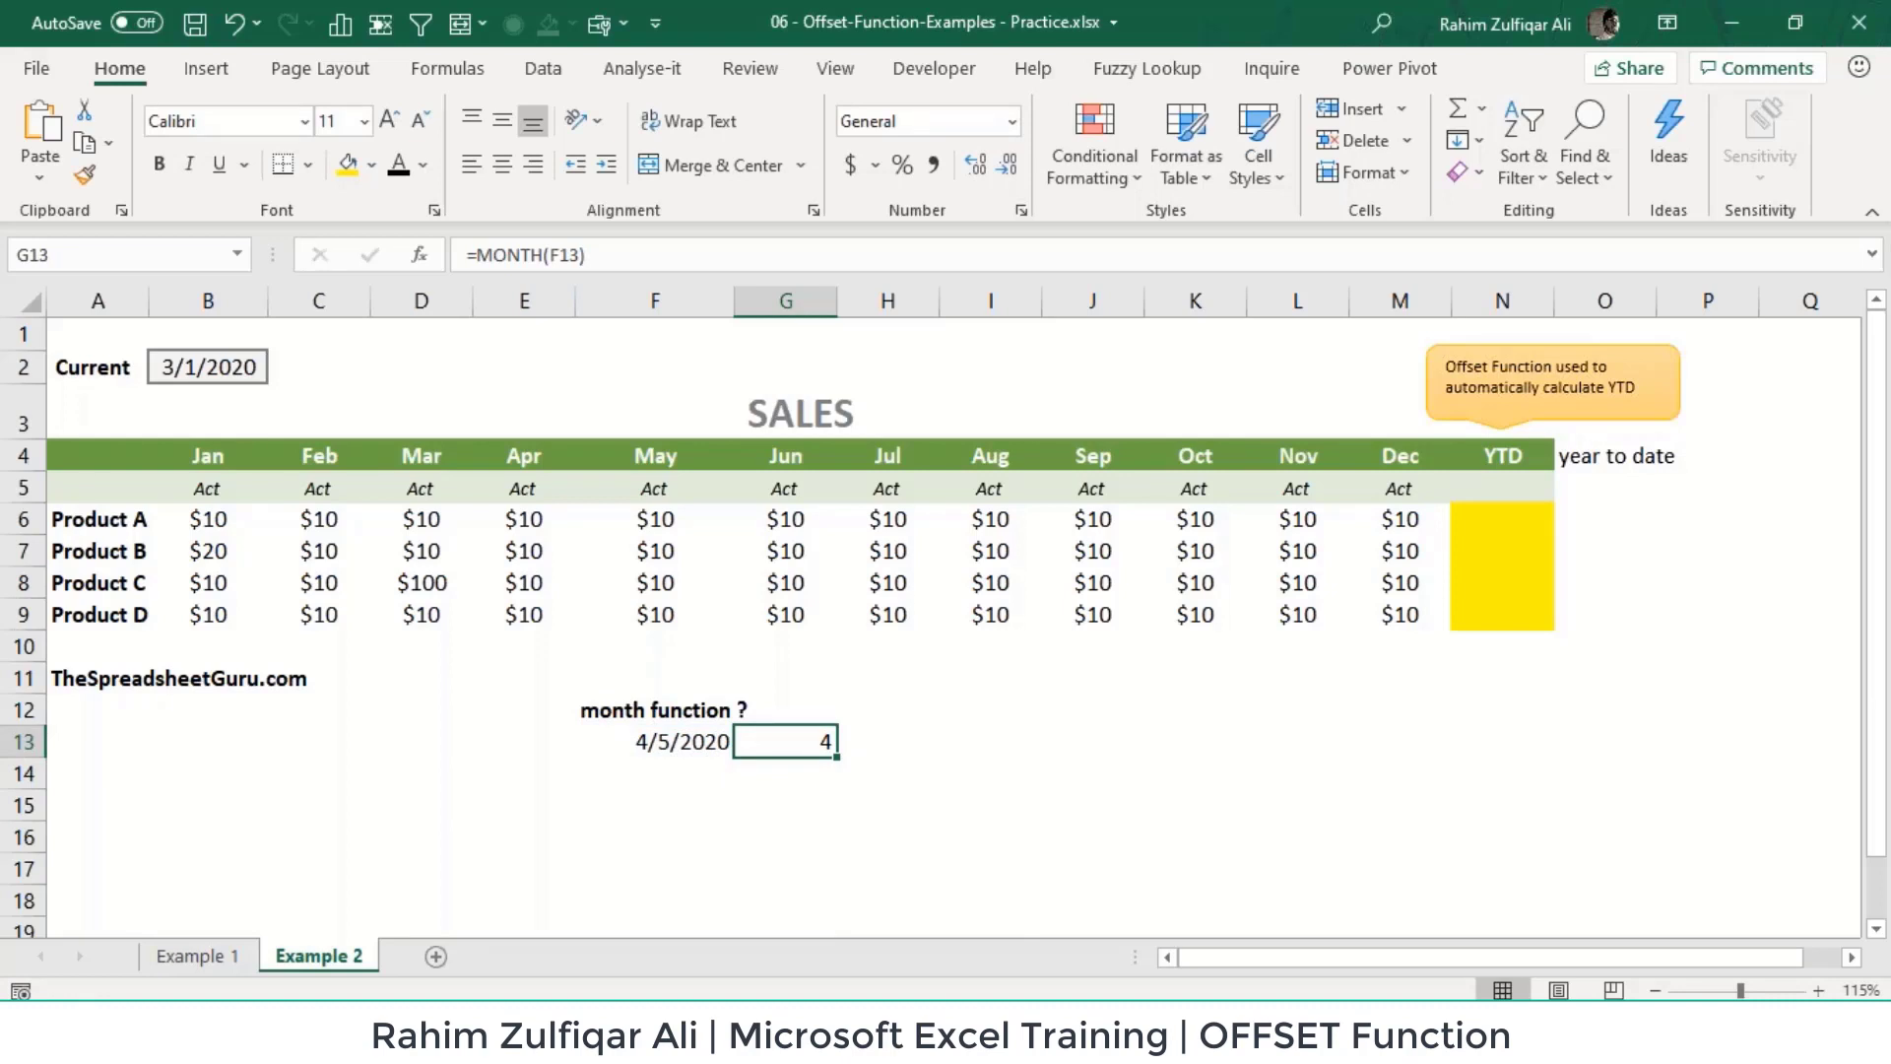
{"action": "key", "text": "F2"}
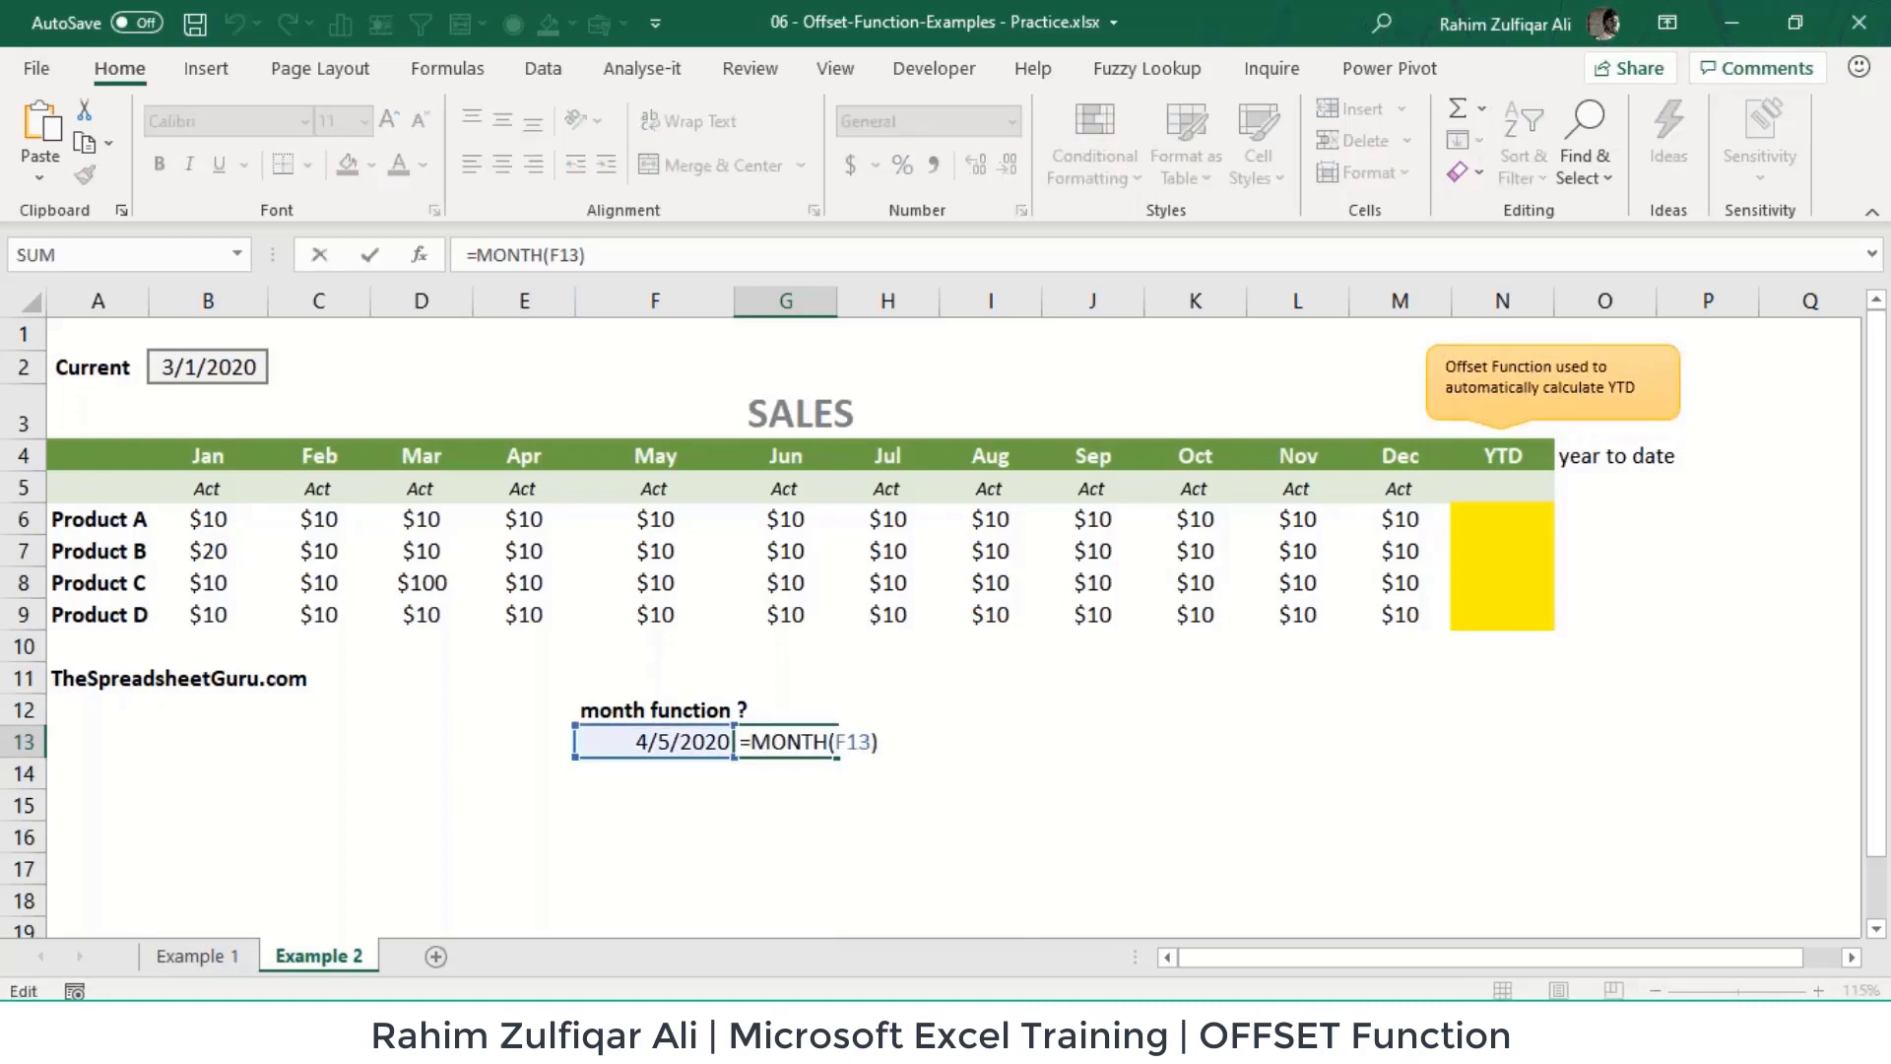
{"action": "key", "text": "Return"}
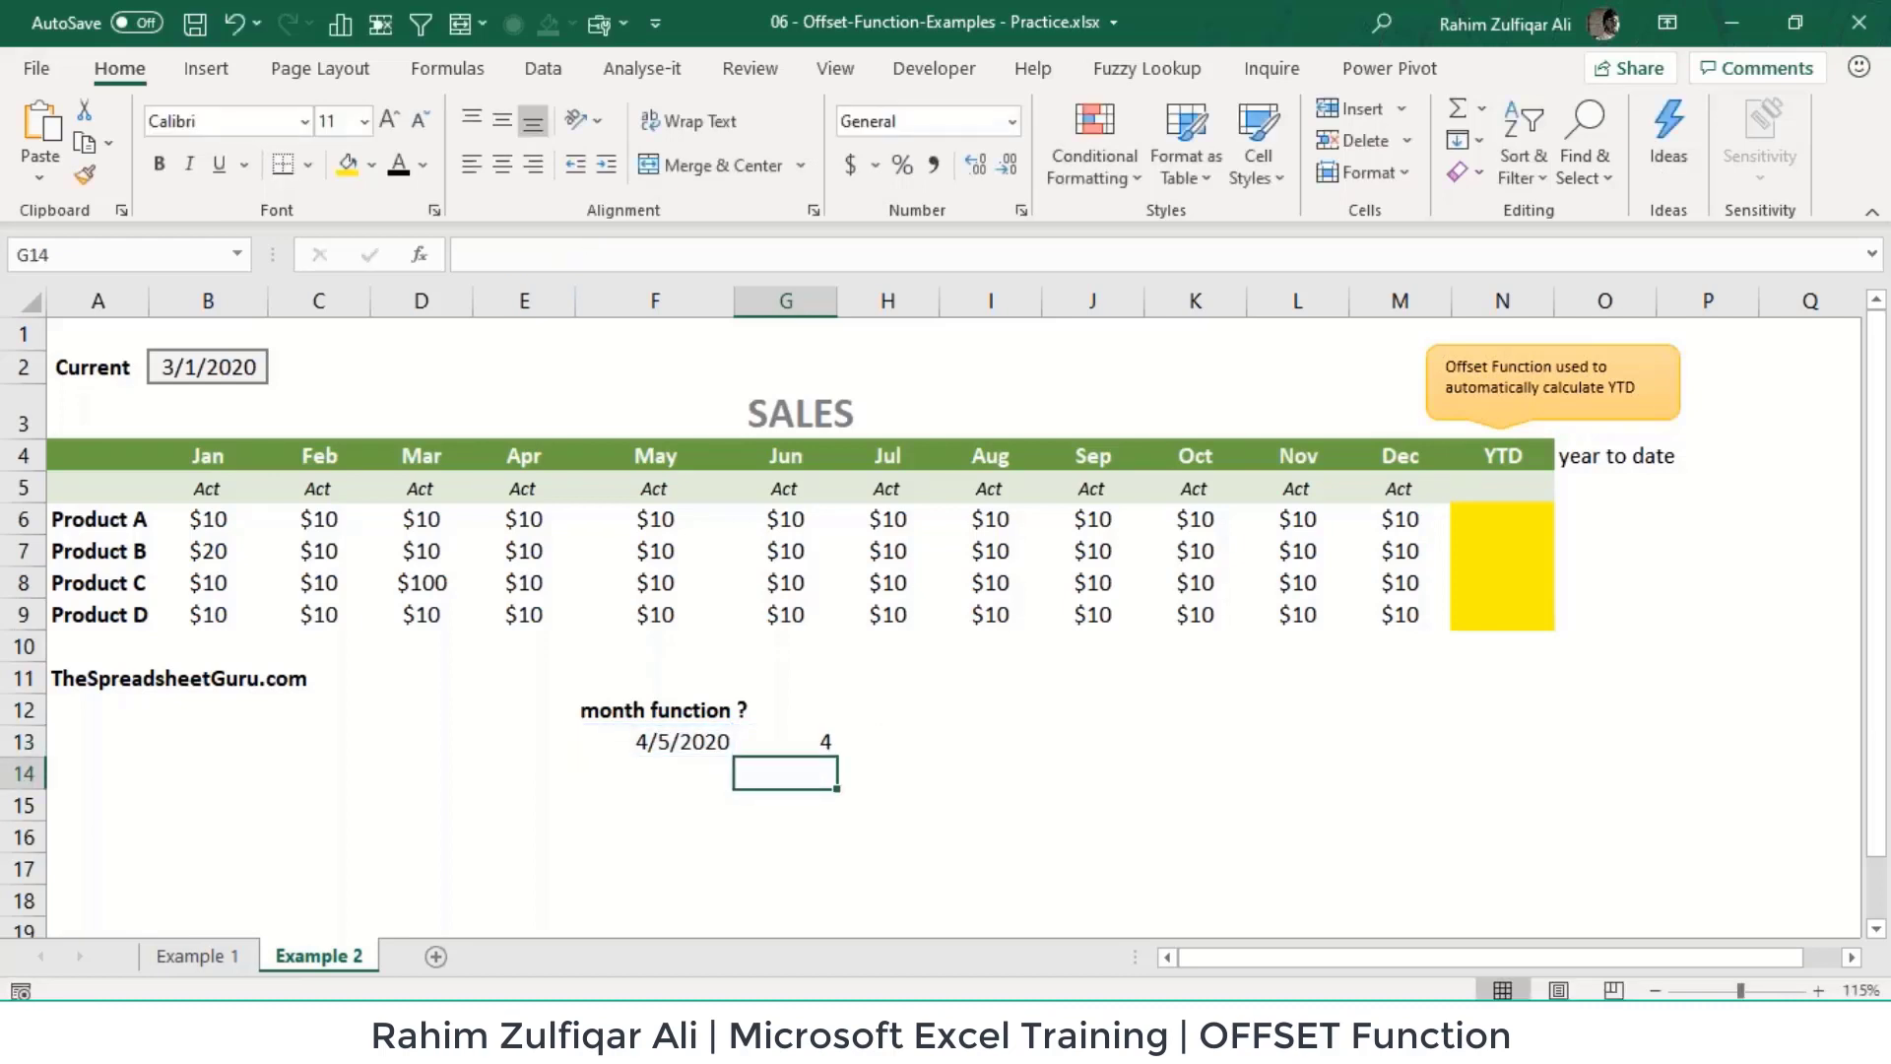
{"action": "key", "text": "Up"}
{"action": "key", "text": "shift+Left"}
{"action": "key", "text": "shift+Right"}
{"action": "key", "text": "F2"}
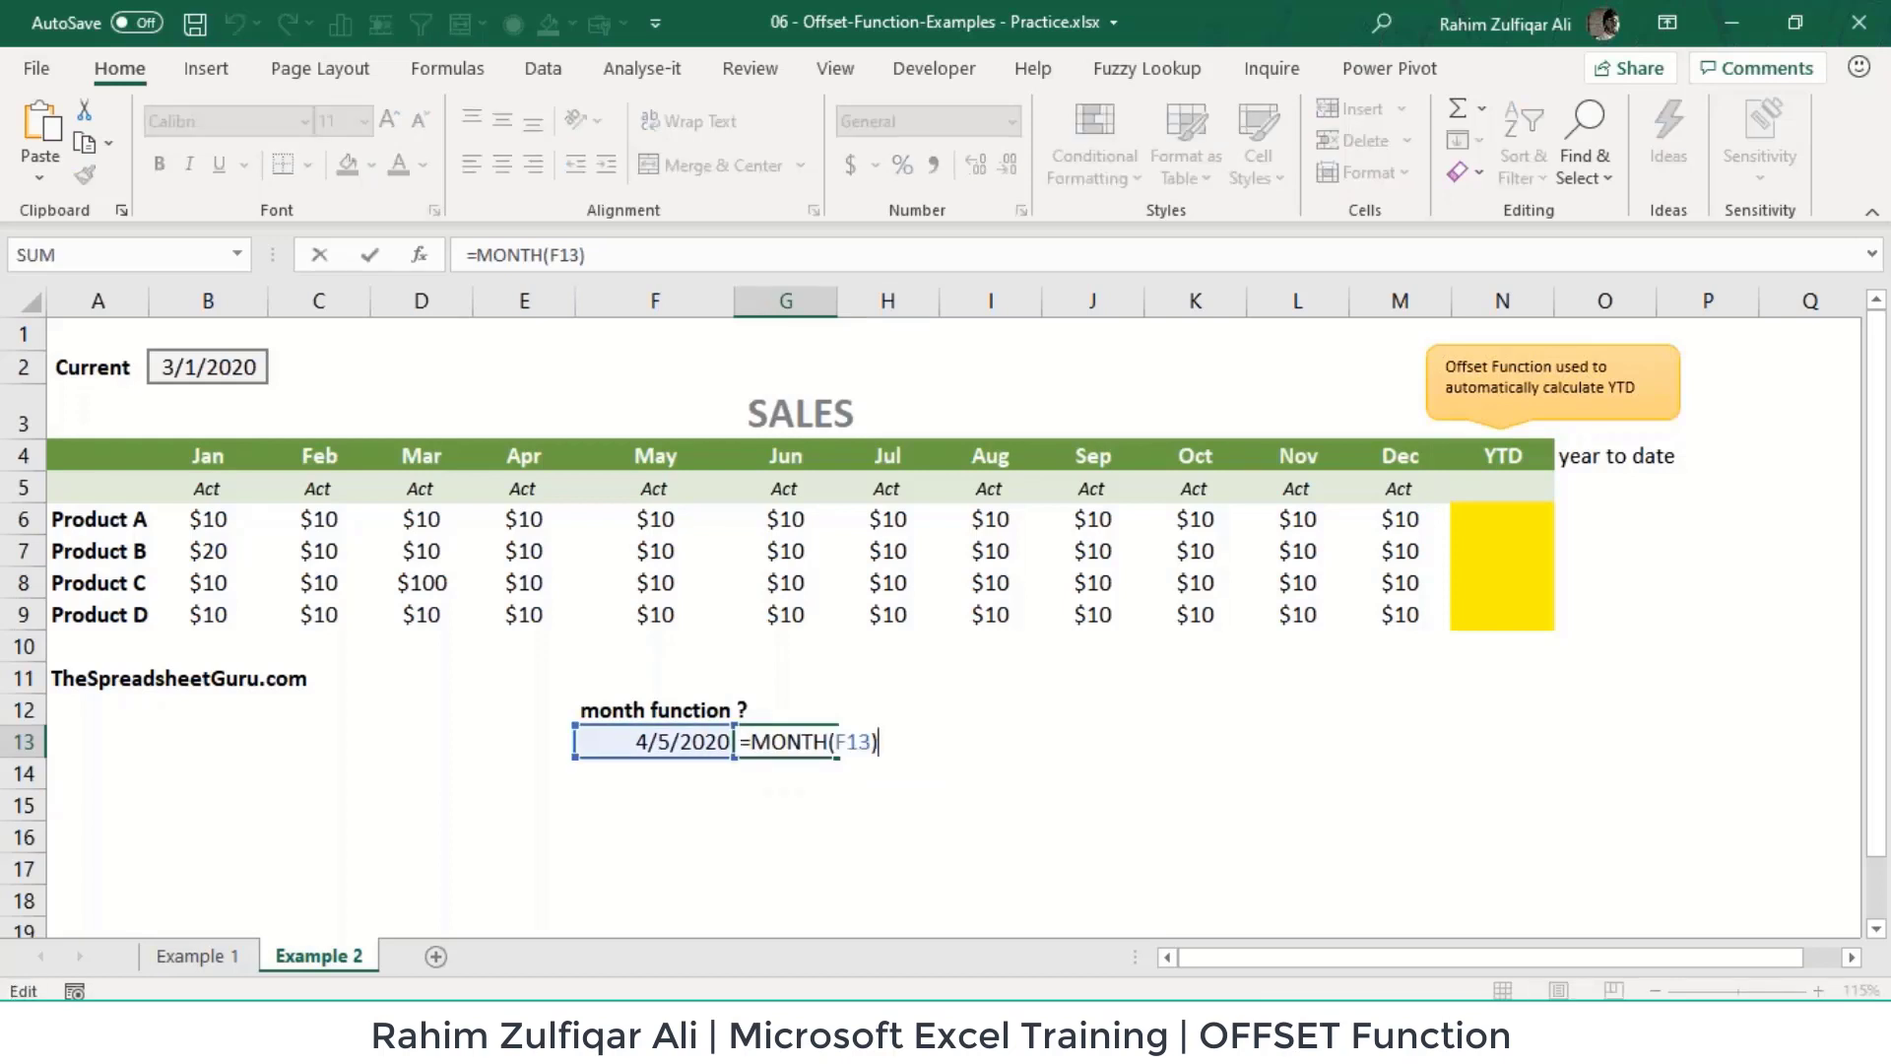
{"action": "key", "text": "Return"}
Step: Enter the note "width of ytd ranges dynamic" in H13 beside the month number
{"action": "left_click", "coordinate": [888, 742]}
{"action": "type", "text": "width of ytd ranges dynamic"}
{"action": "key", "text": "Return"}
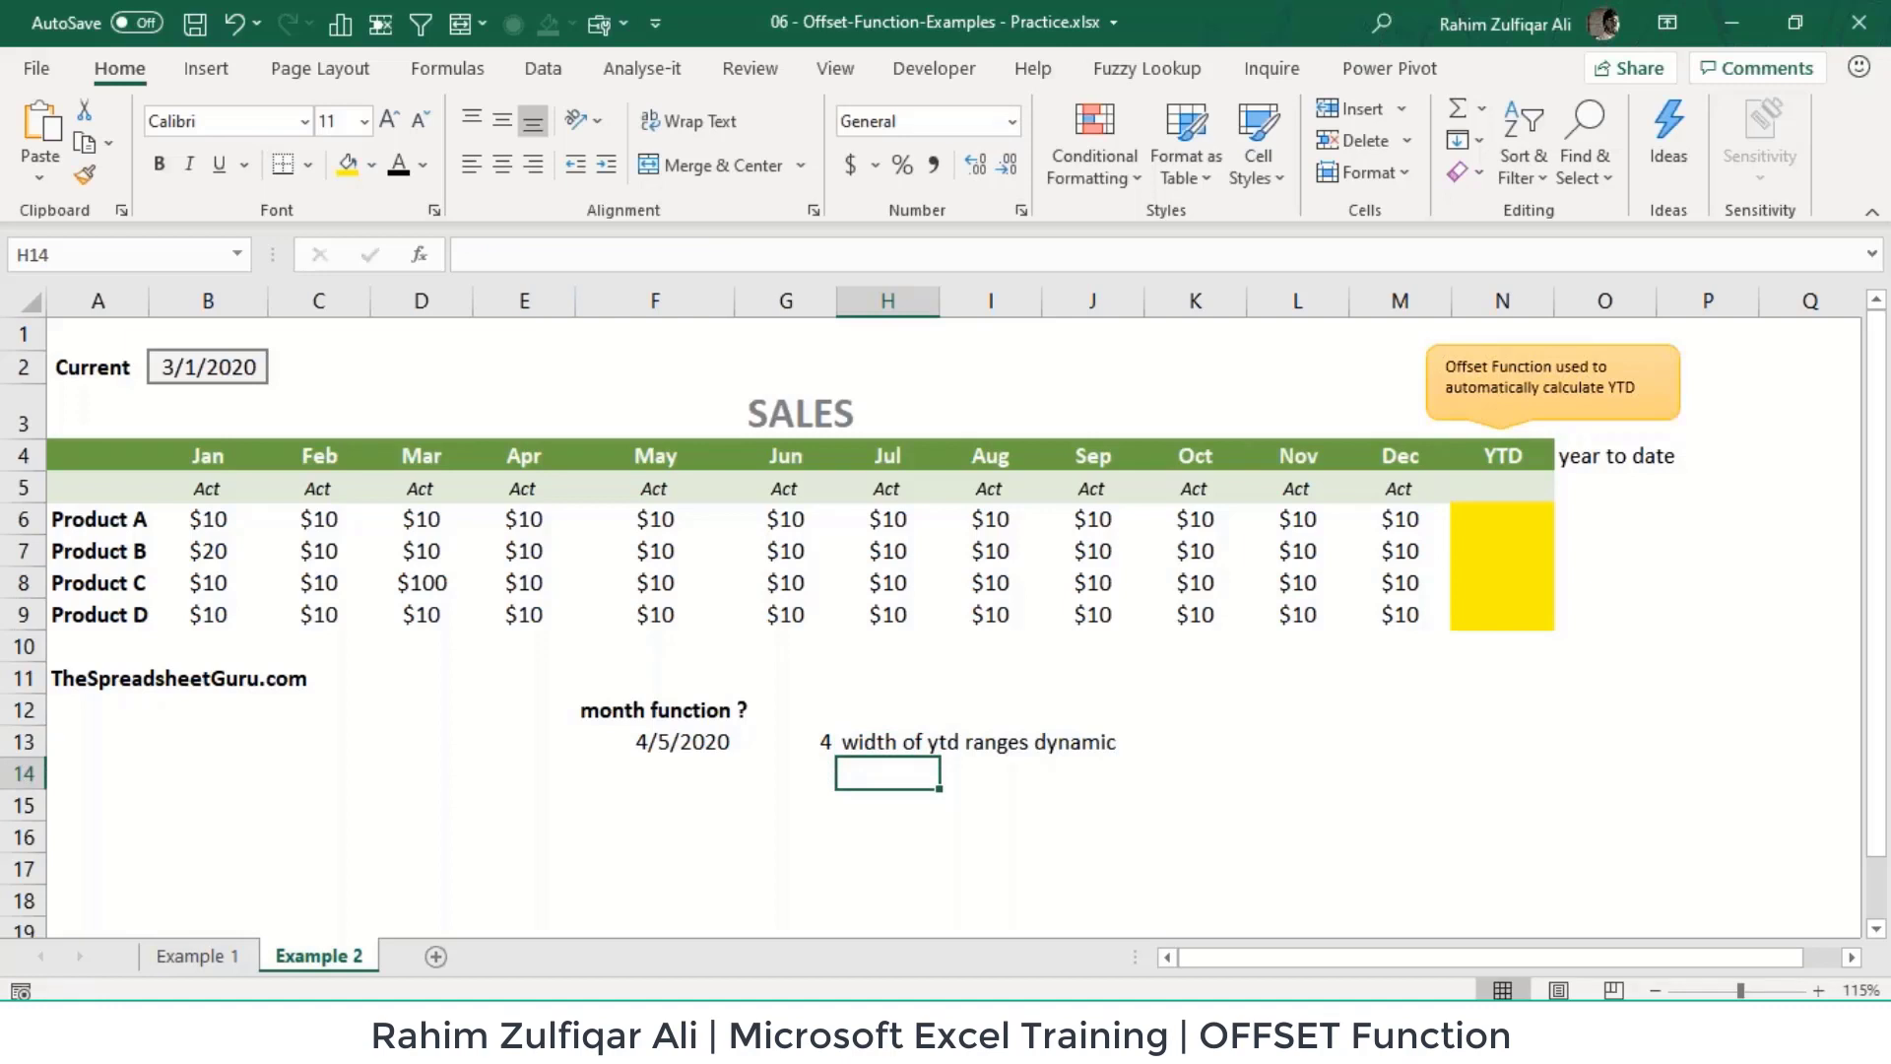
Step: Begin a SUM formula with a nested OFFSET in N6, using the absolute cell $B$5 as the OFFSET reference
{"action": "key", "text": "Up"}
{"action": "key", "text": "Up"}
{"action": "key", "text": "Up"}
{"action": "key", "text": "Up"}
{"action": "key", "text": "Up"}
{"action": "key", "text": "Up"}
{"action": "key", "text": "Up"}
{"action": "key", "text": "Up"}
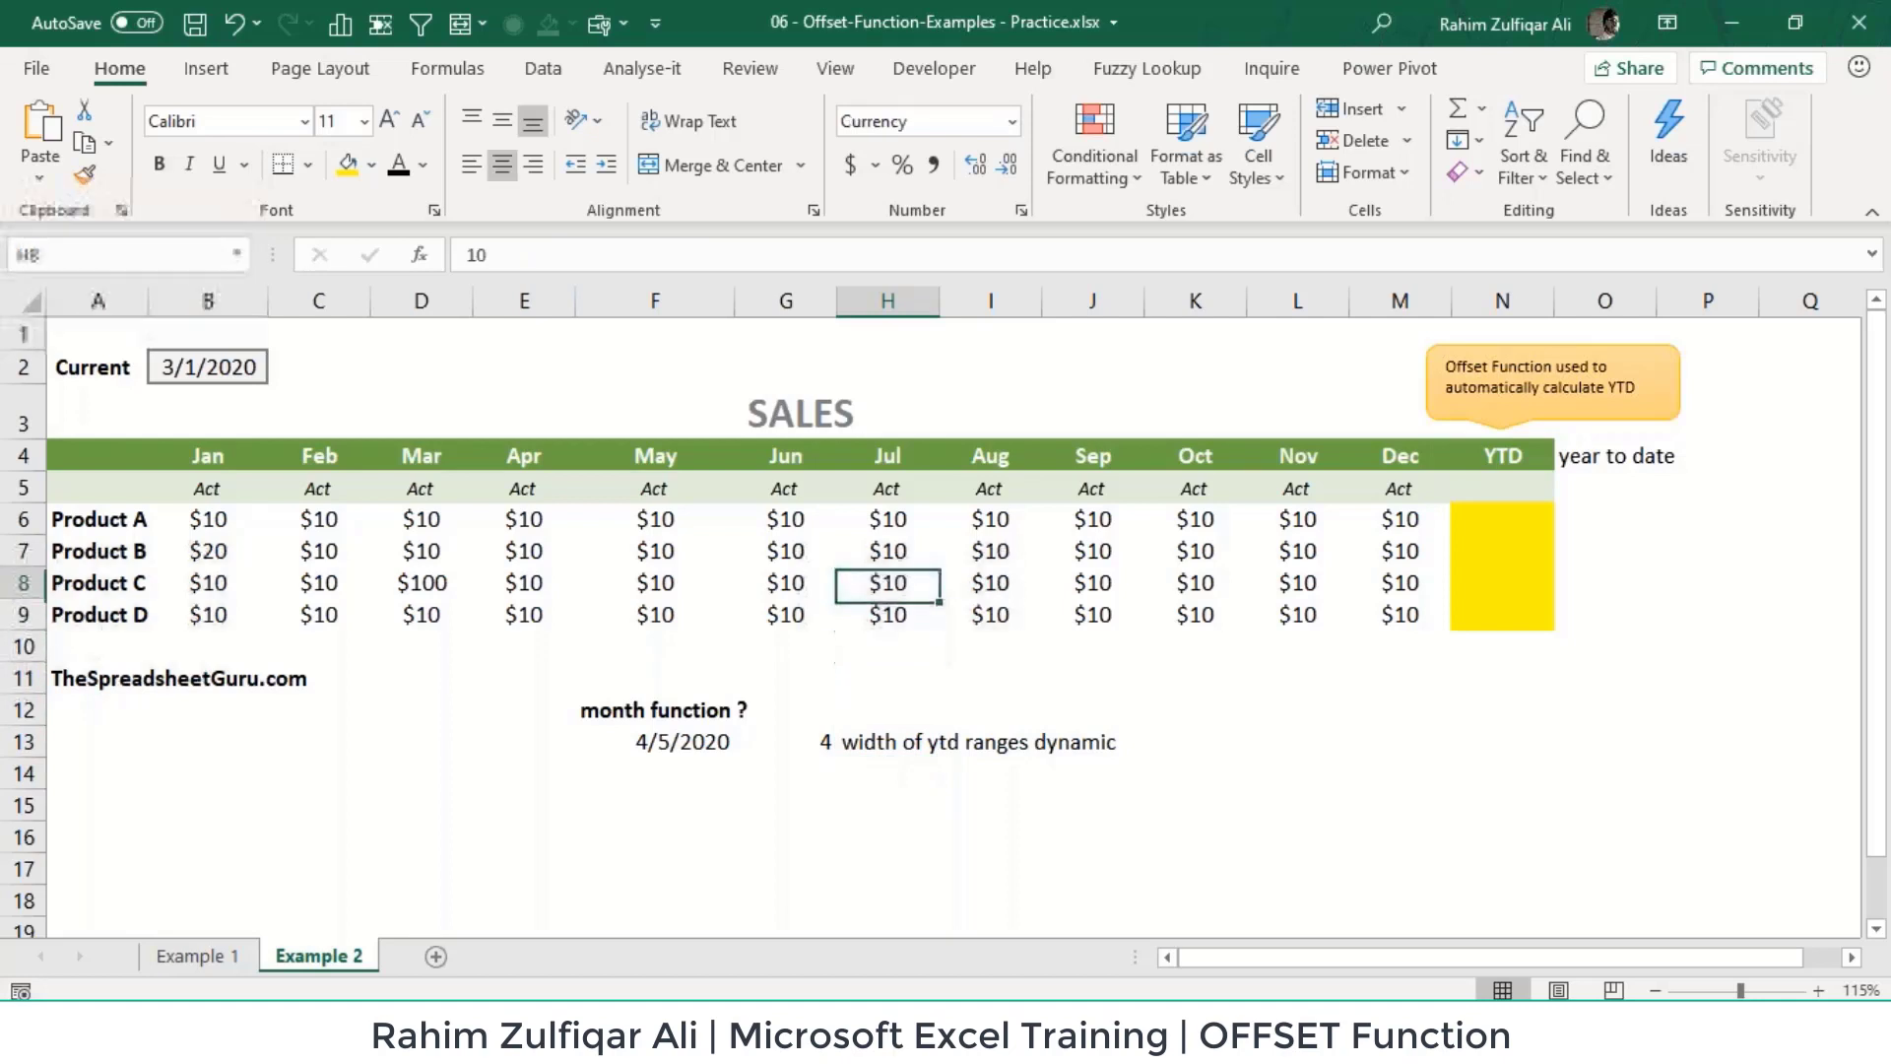
{"action": "key", "text": "Right"}
{"action": "key", "text": "Right"}
{"action": "key", "text": "Right"}
{"action": "key", "text": "Right"}
{"action": "key", "text": "Right"}
{"action": "key", "text": "Right"}
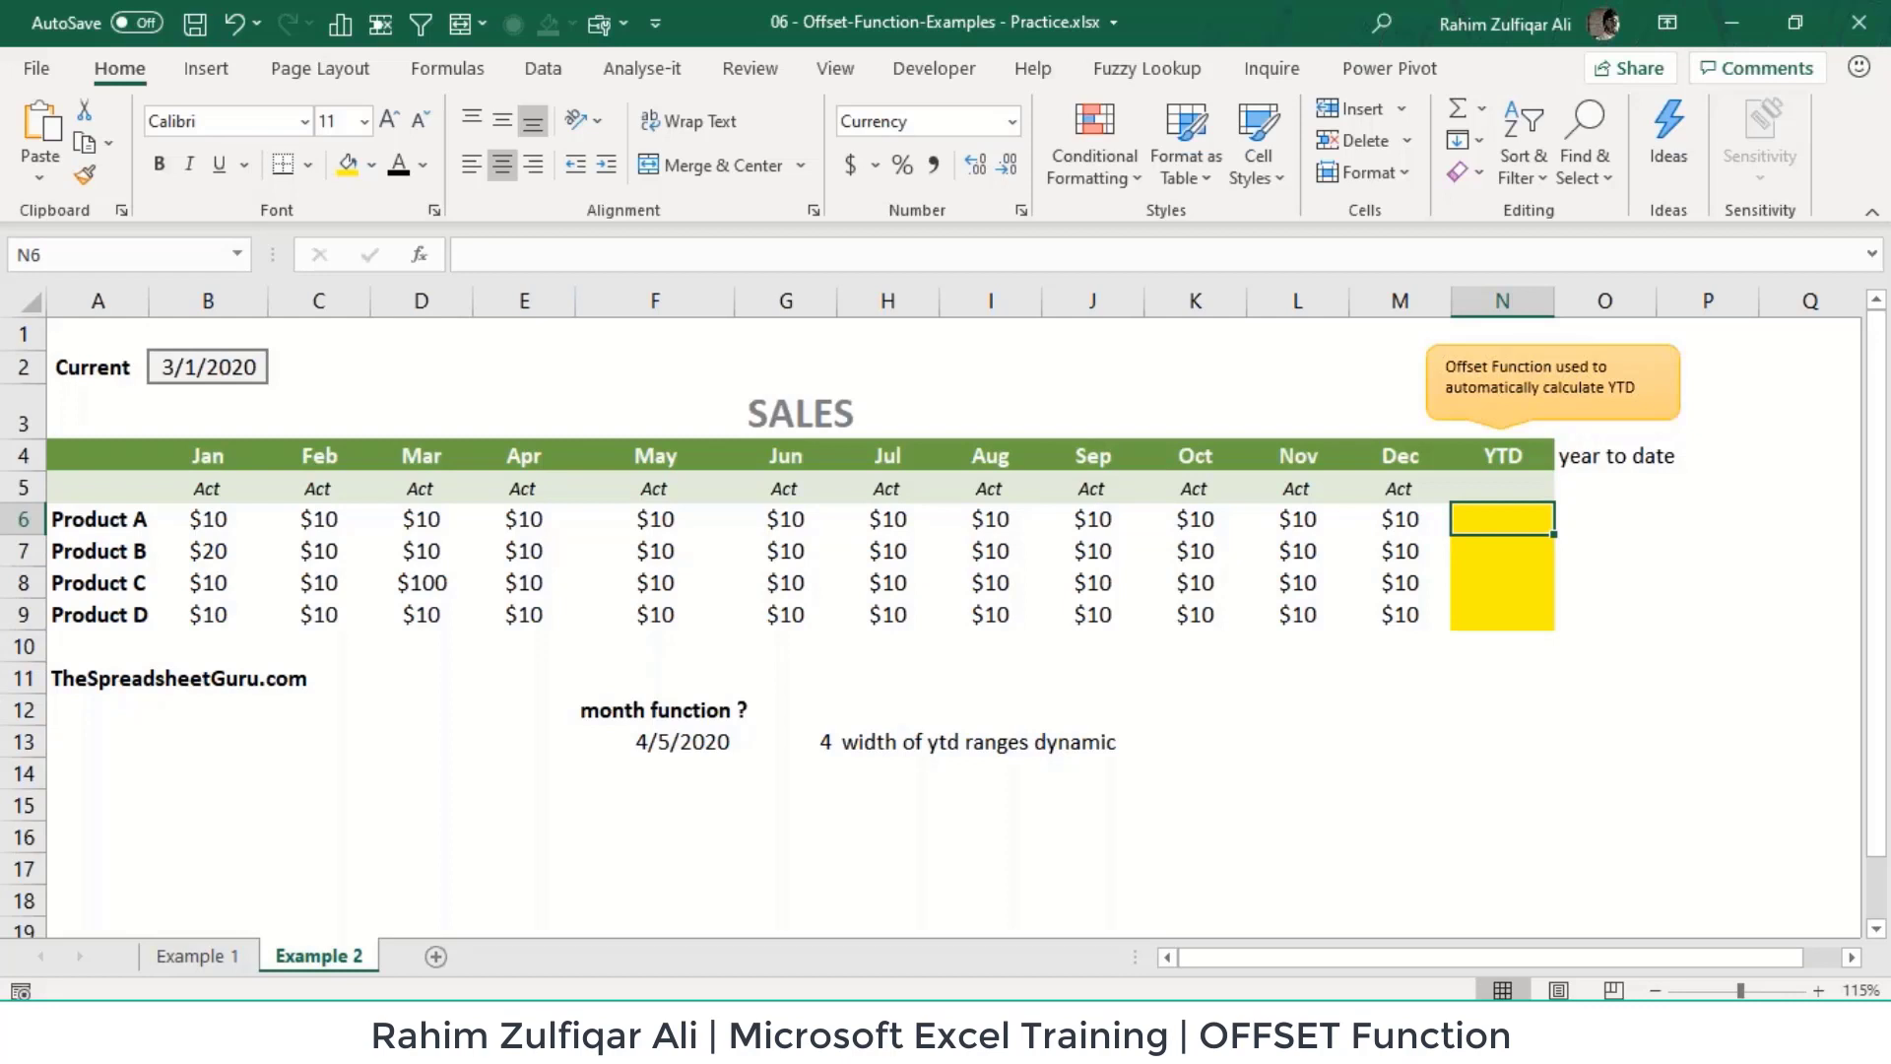
{"action": "type", "text": "=sum"}
{"action": "key", "text": "Tab"}
{"action": "type", "text": "off"}
{"action": "key", "text": "Tab"}
{"action": "key", "text": "Left"}
{"action": "key", "text": "Left"}
{"action": "key", "text": "Left"}
{"action": "key", "text": "Left"}
{"action": "key", "text": "Left"}
{"action": "key", "text": "Left"}
{"action": "key", "text": "Left"}
{"action": "key", "text": "Left"}
{"action": "key", "text": "Left"}
{"action": "key", "text": "Left"}
{"action": "key", "text": "Left"}
{"action": "key", "text": "Left"}
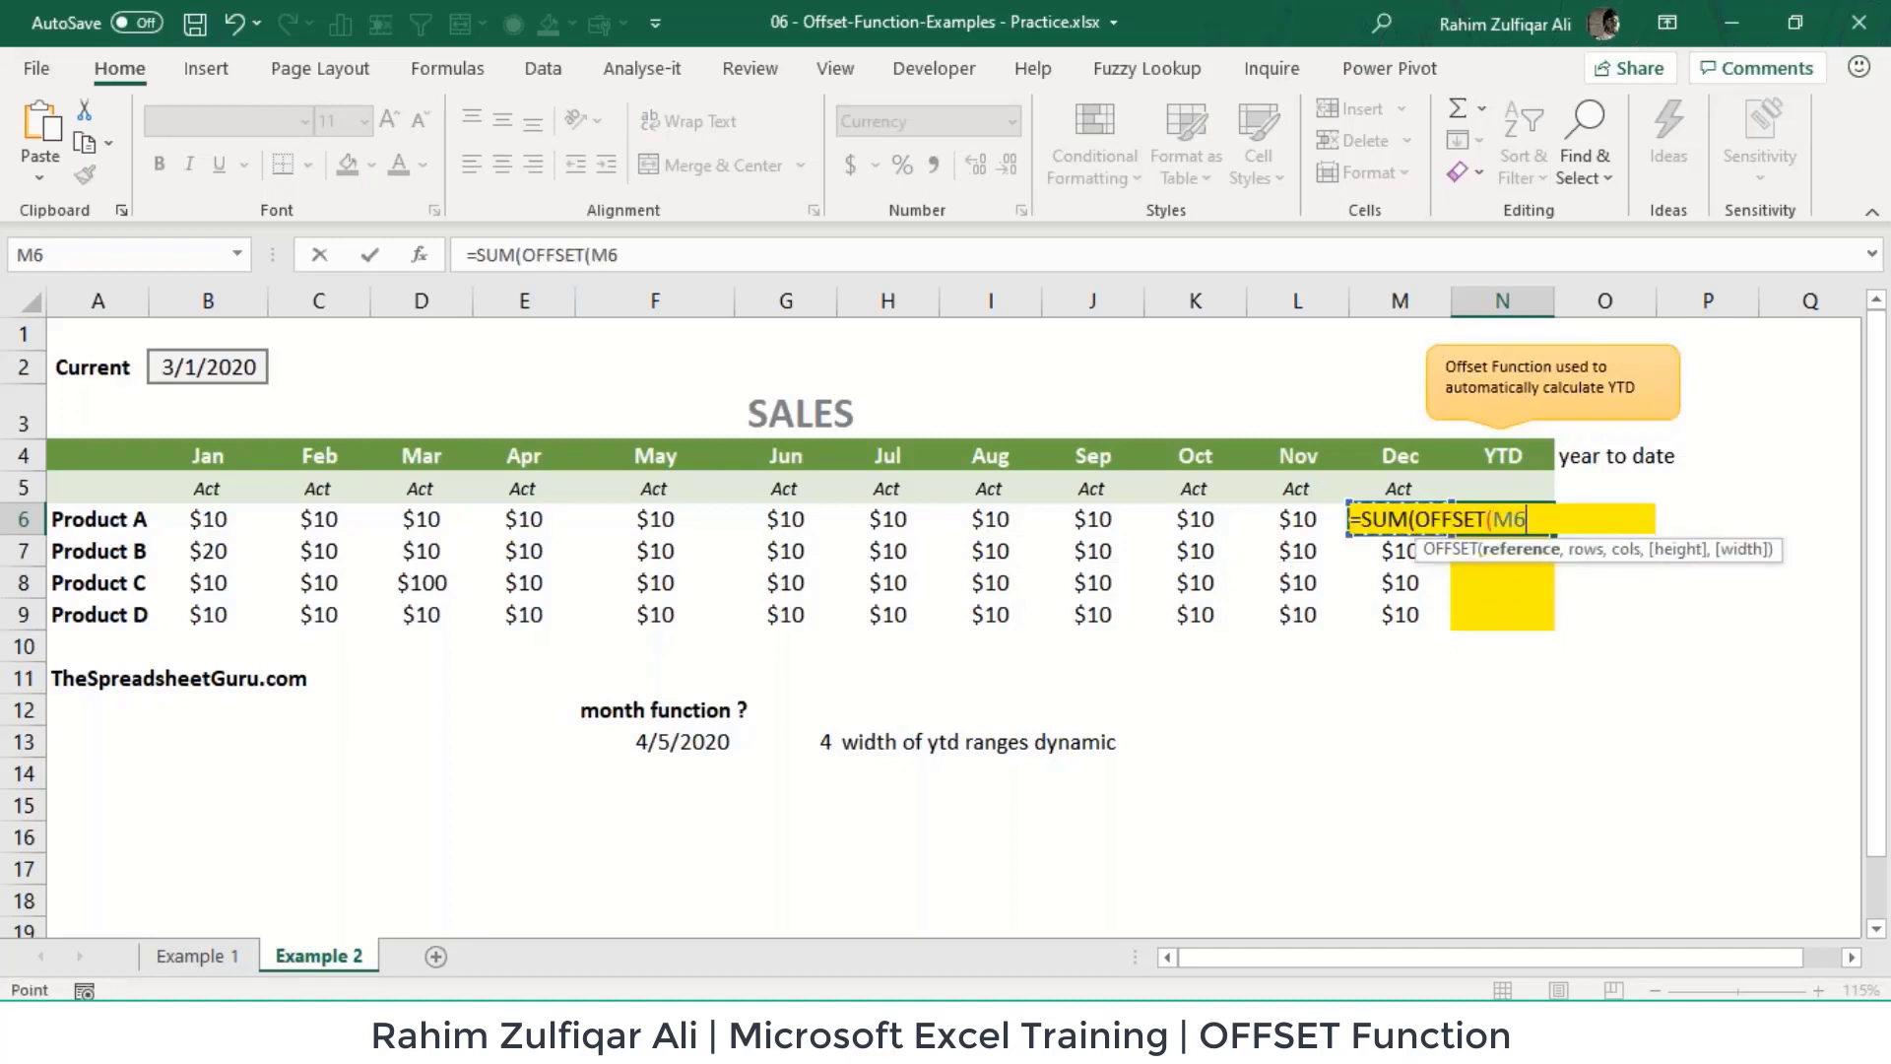
{"action": "key", "text": "Up"}
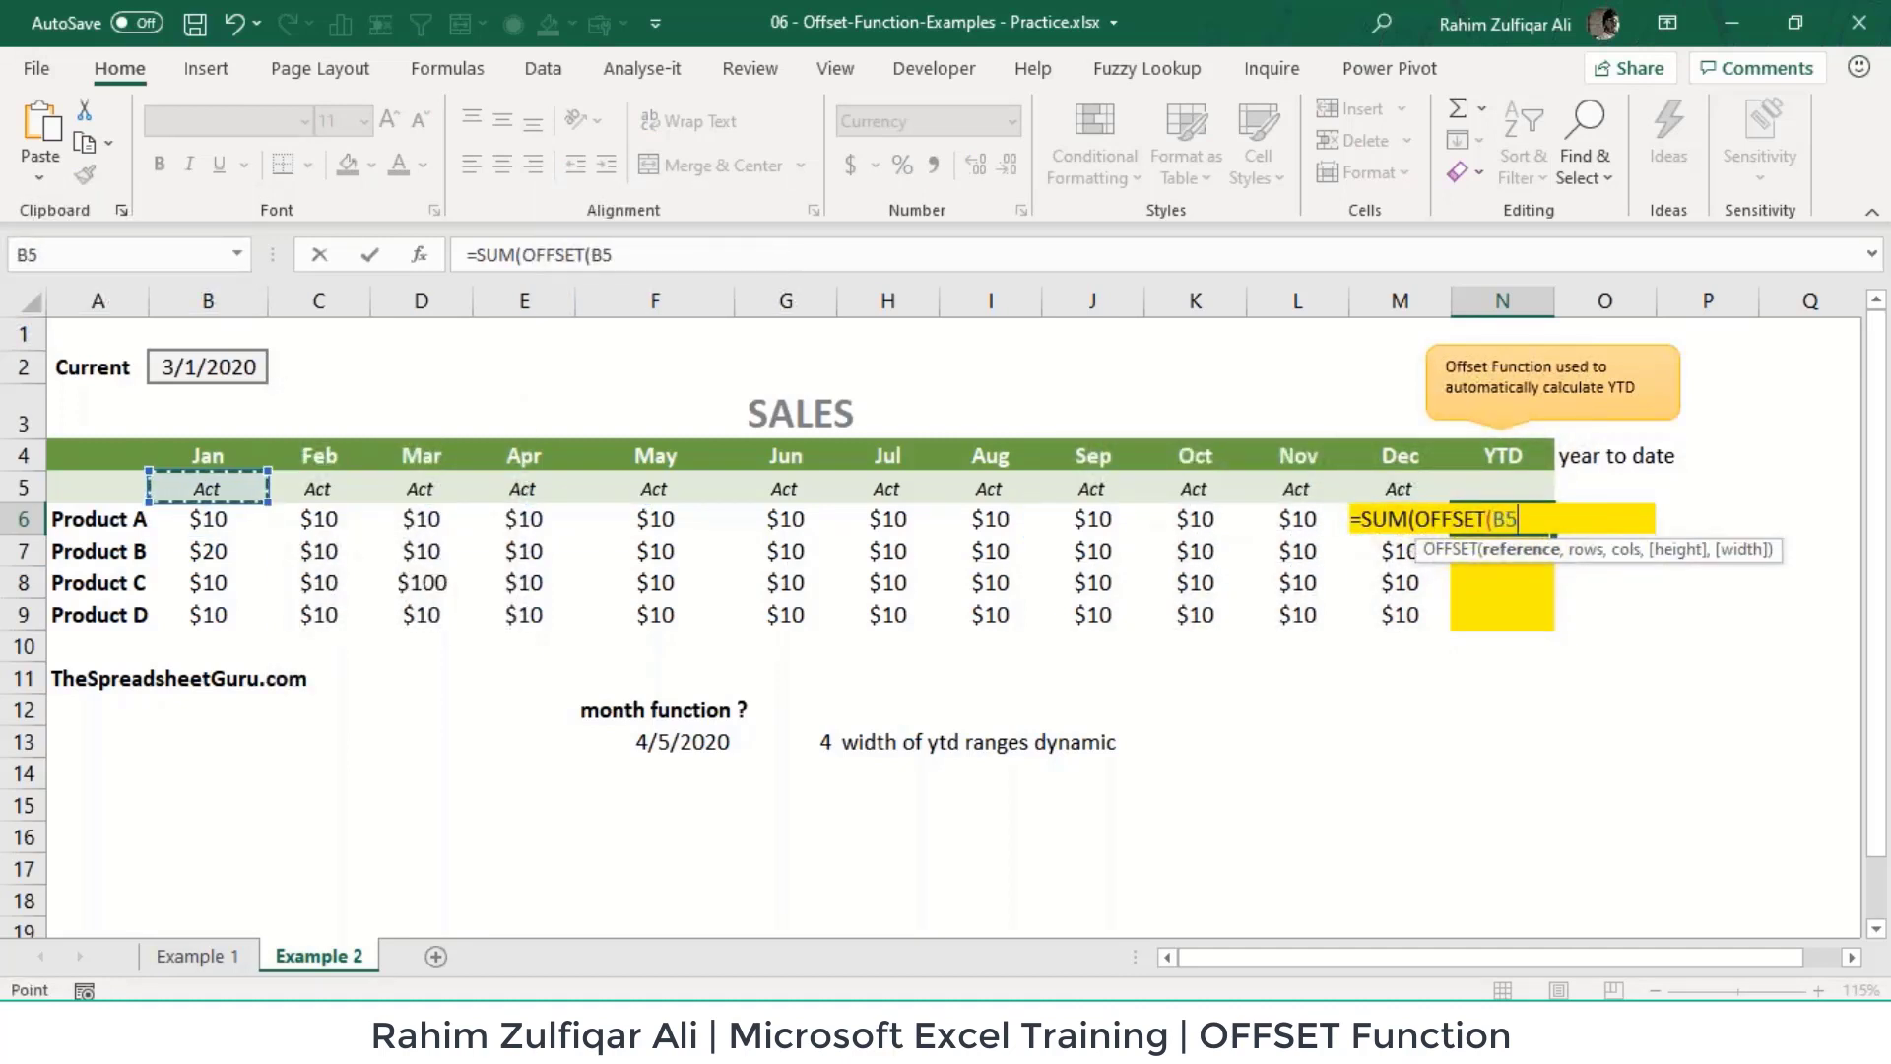
{"action": "key", "text": "F4"}
{"action": "type", "text": ","}
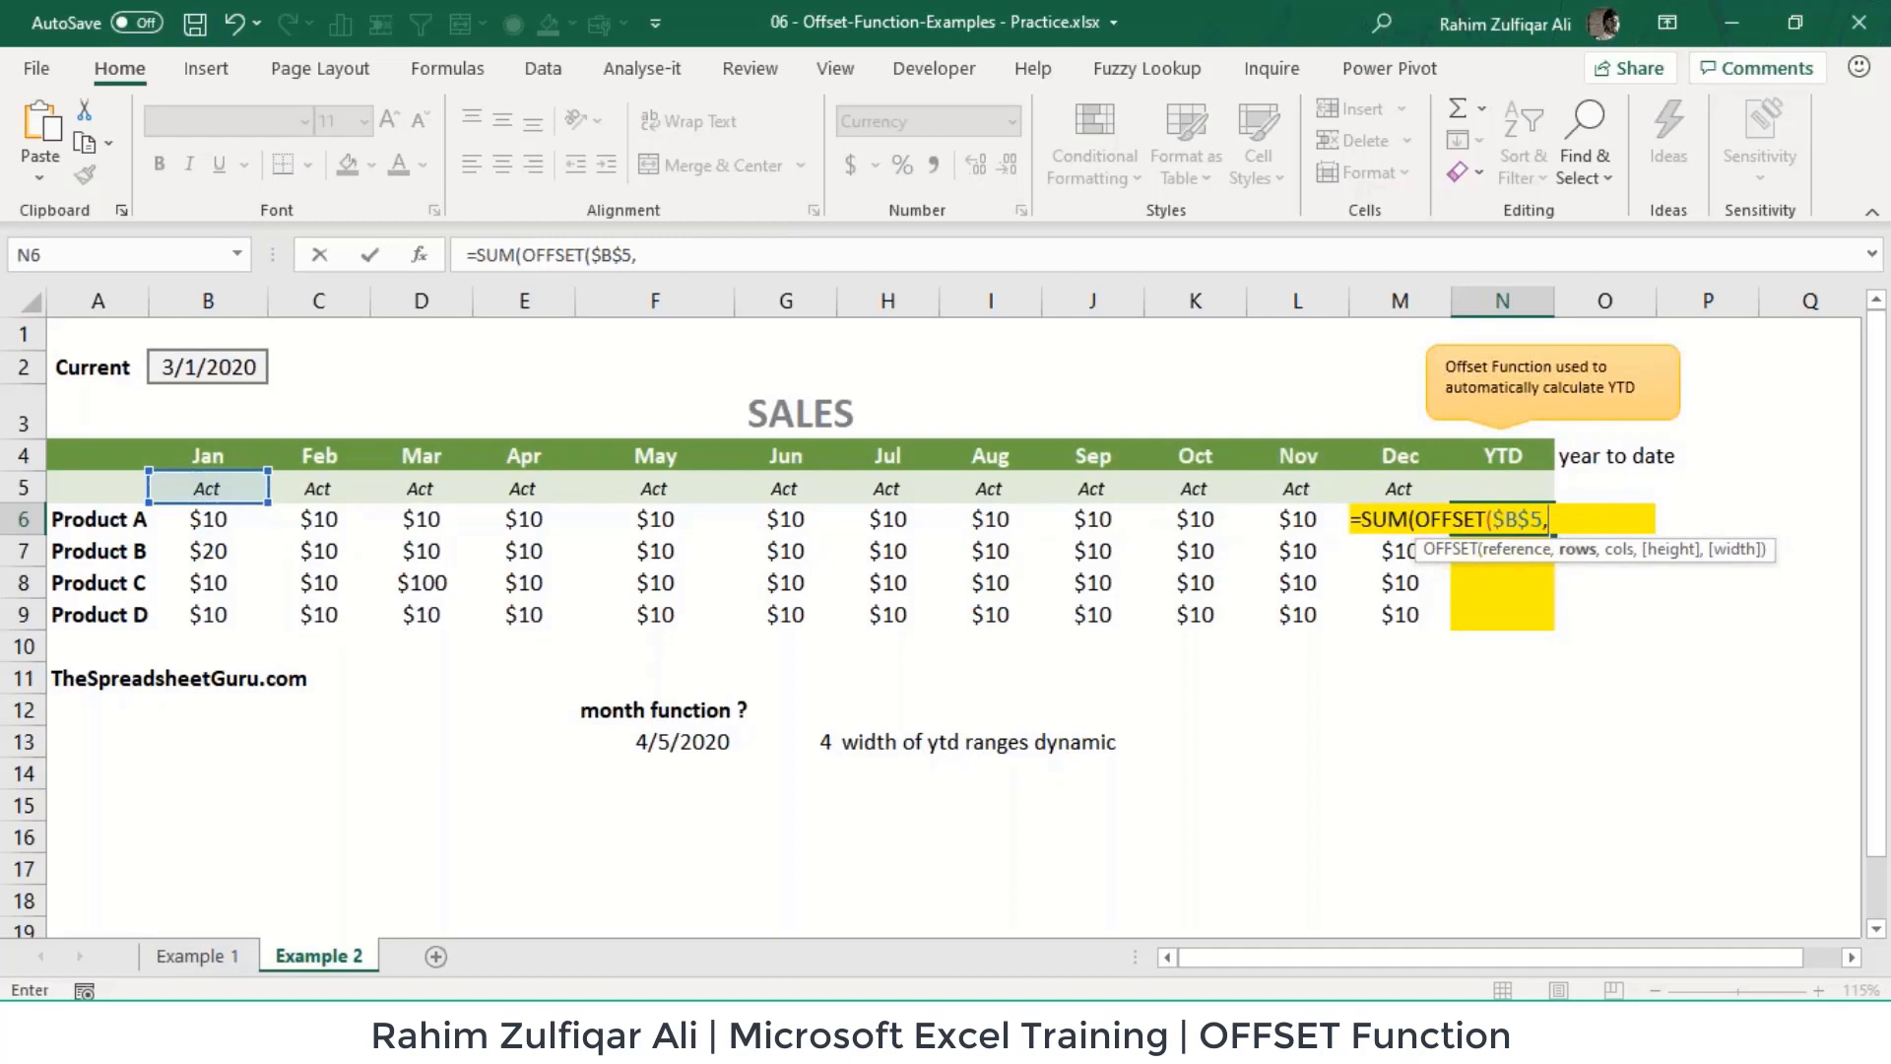
Step: Add ROWS($A$1:A1) as the rows argument of the OFFSET, anchoring only the first A1
{"action": "type", "text": "row"}
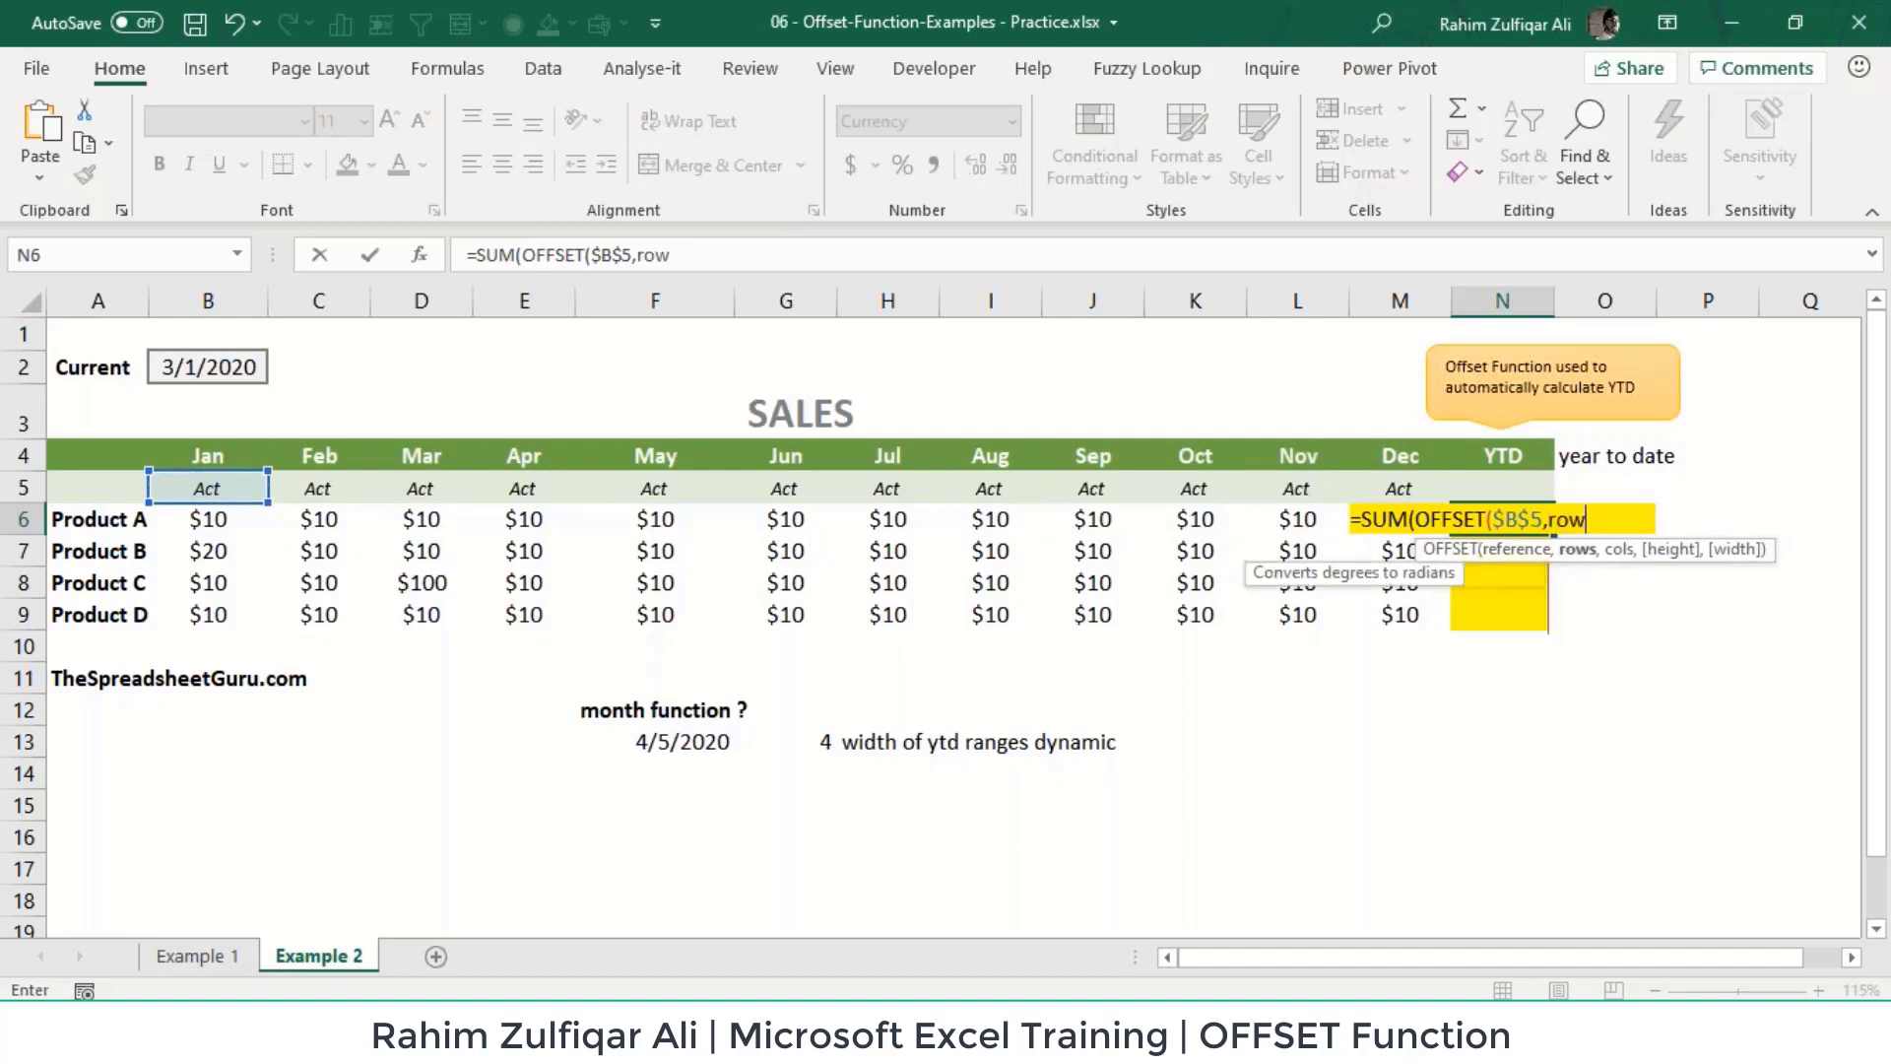
{"action": "key", "text": "Tab"}
{"action": "type", "text": "a1:a1"}
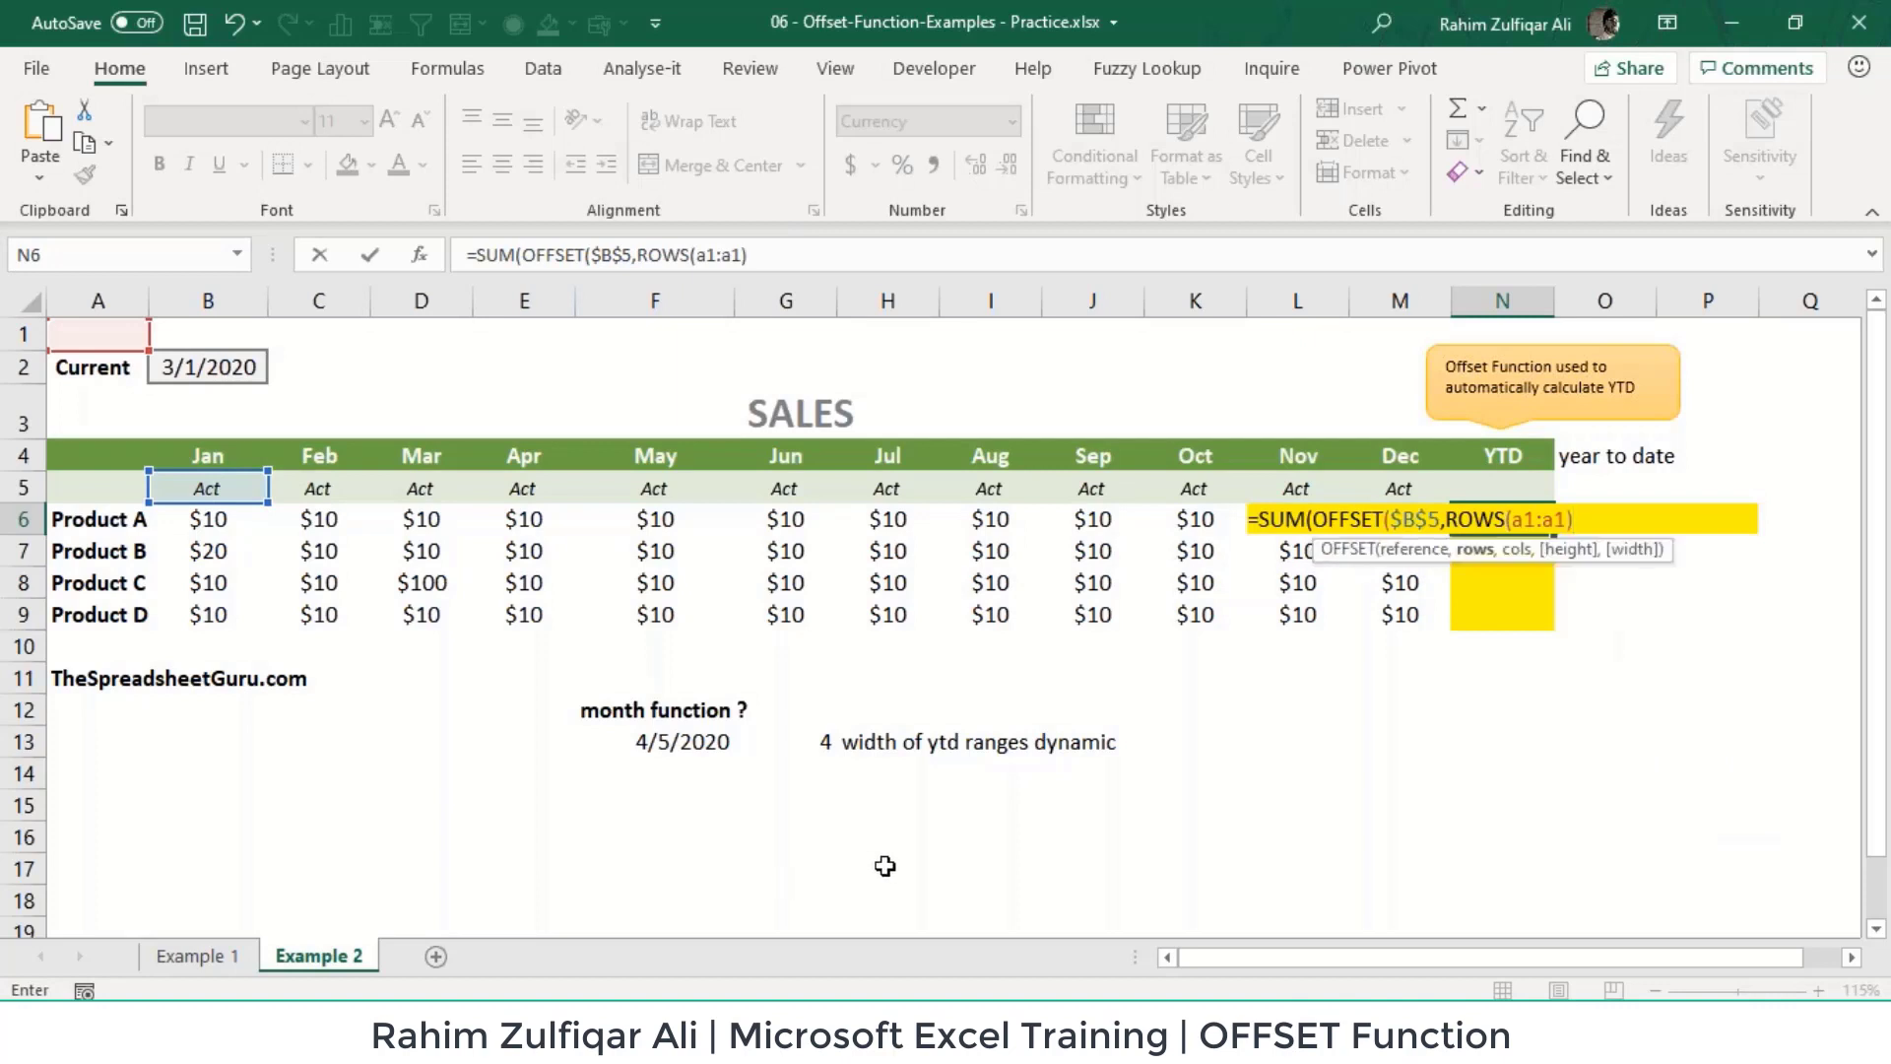
{"action": "left_click", "coordinate": [1539, 522]}
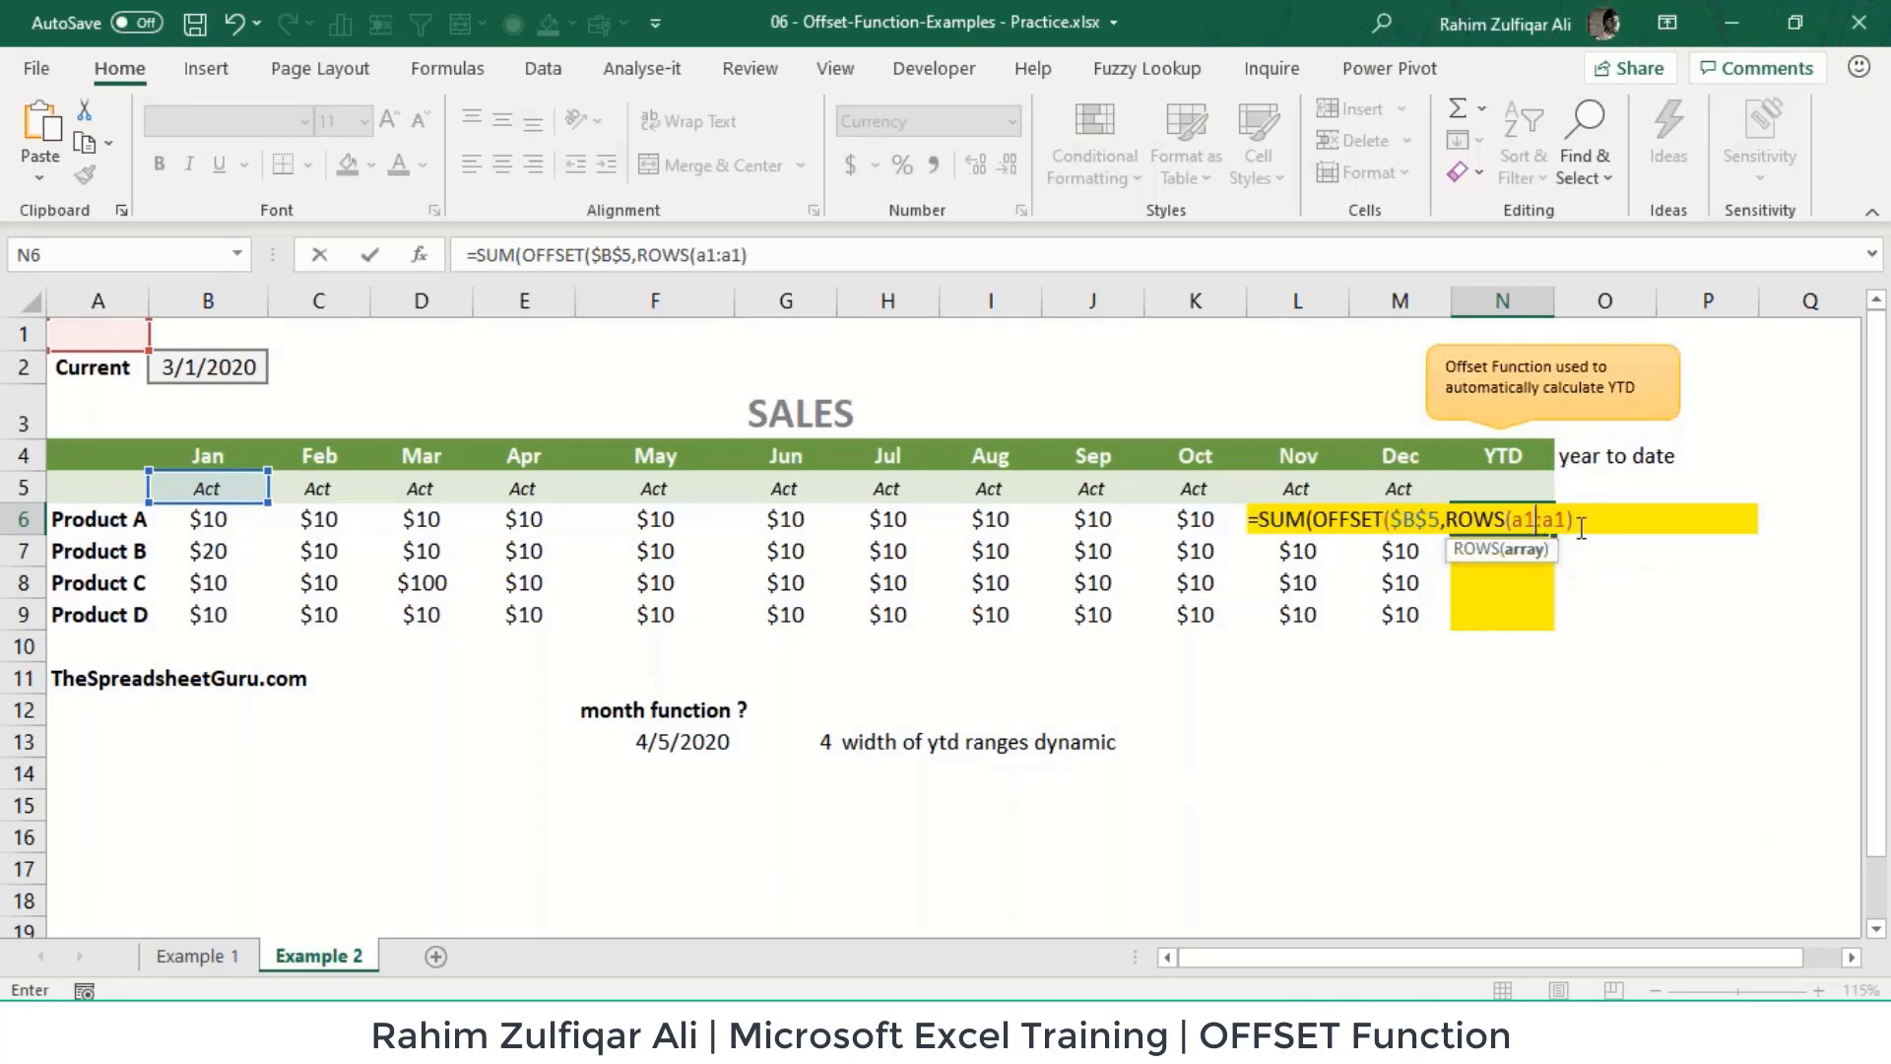
{"action": "key", "text": "F4"}
{"action": "left_click", "coordinate": [1621, 522]}
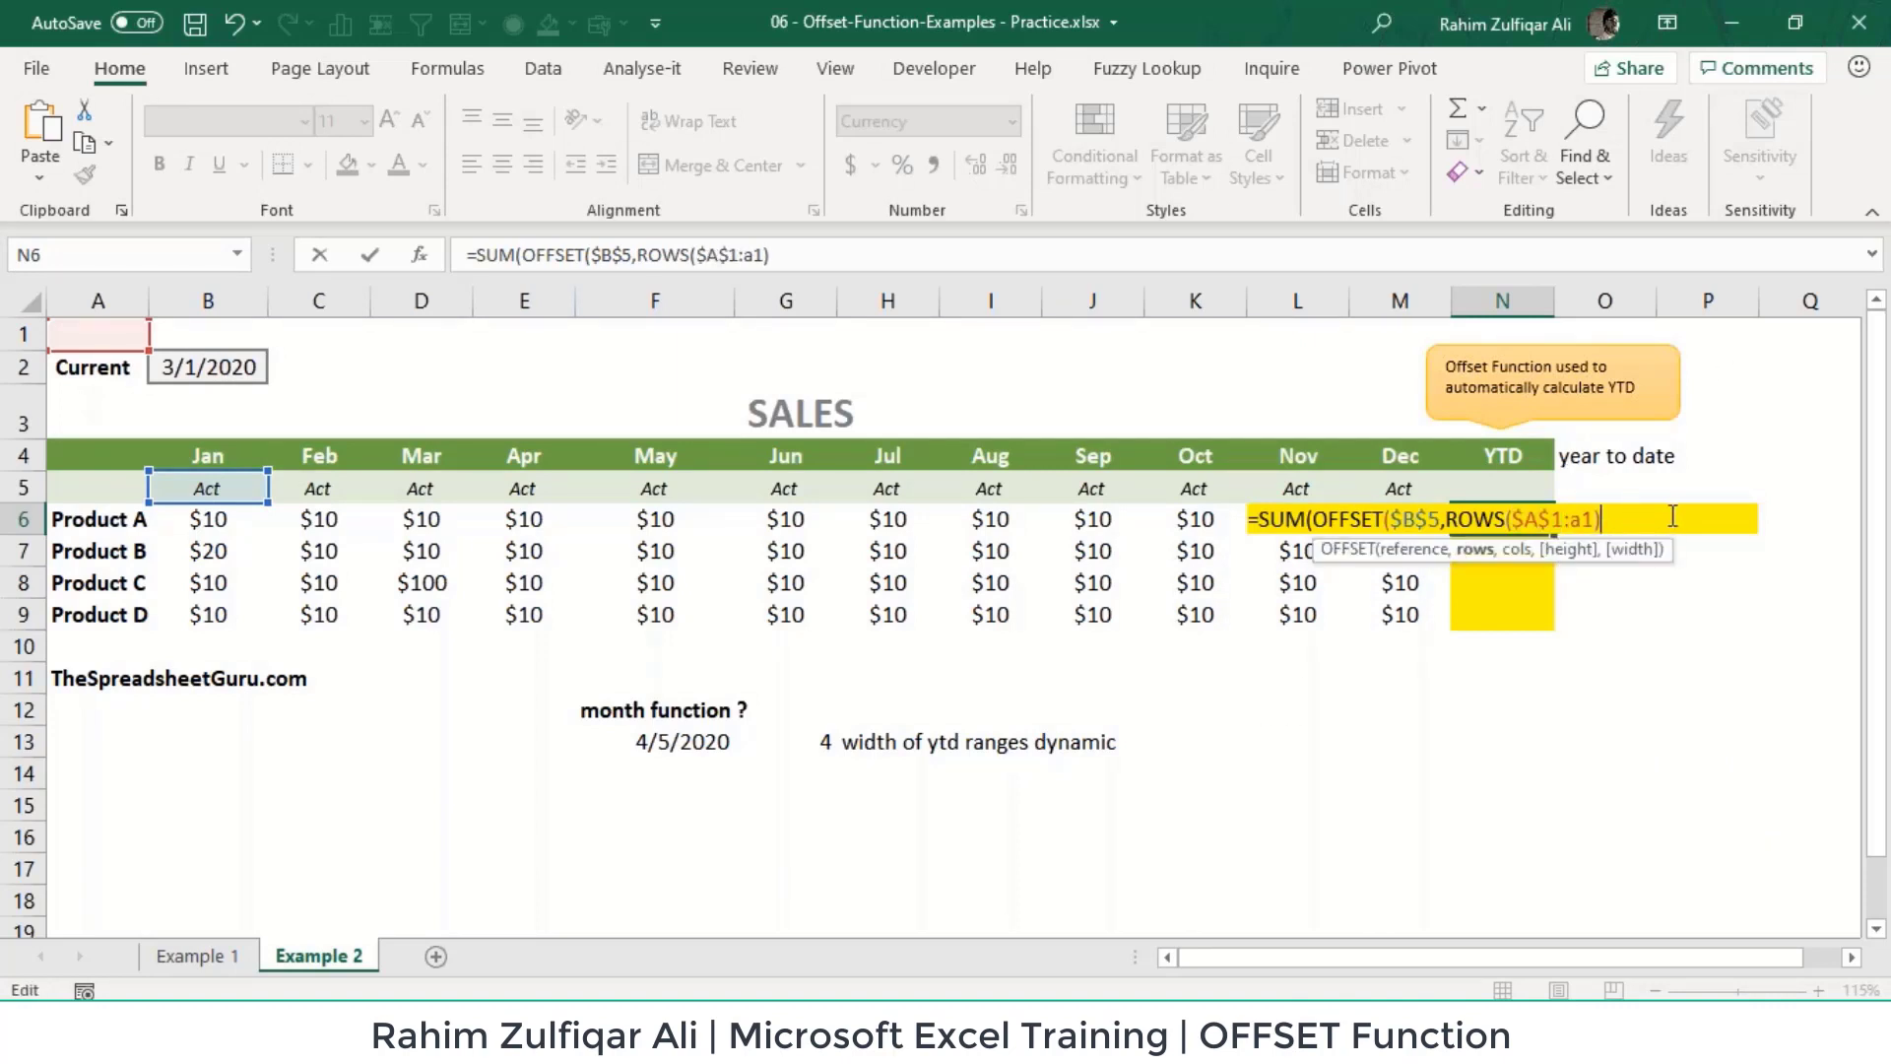
Step: Complete the OFFSET in N6 with 0 columns, a blank height and MONTH(B2) as the width
{"action": "type", "text": ",0,"}
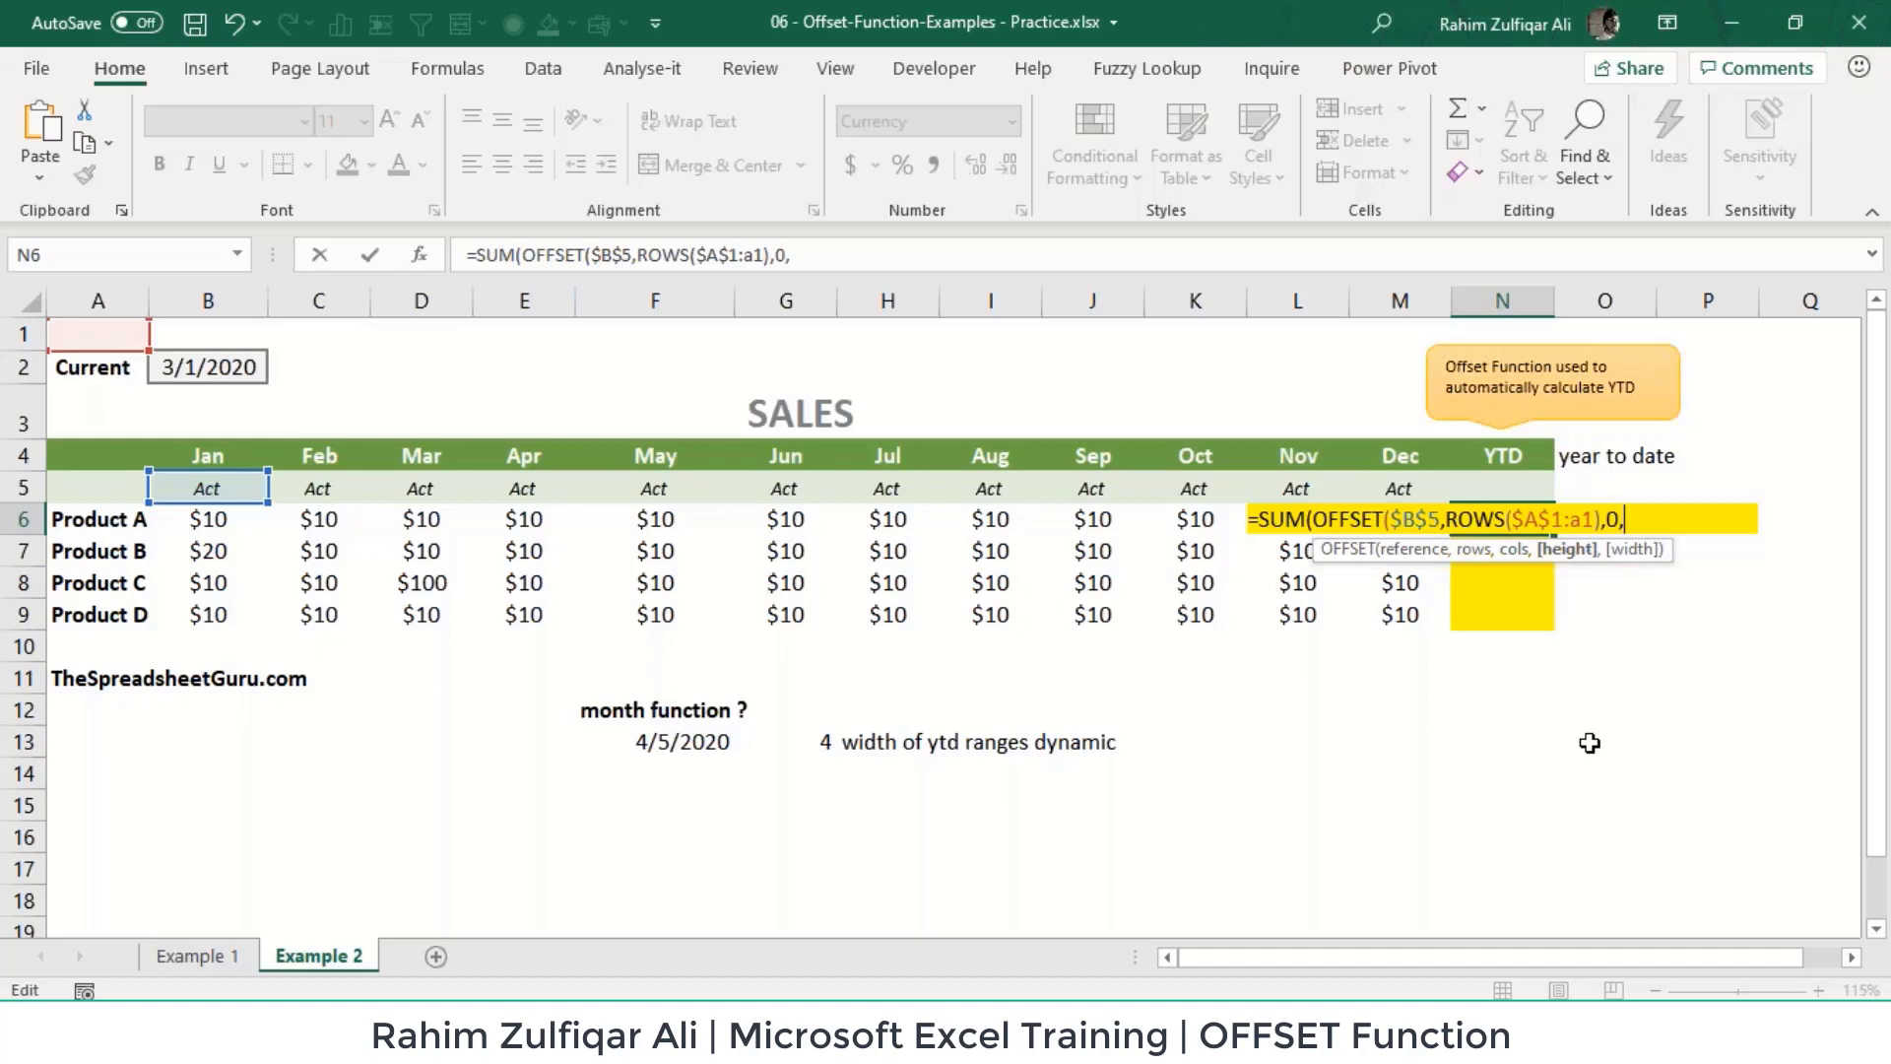
{"action": "type", "text": ",mont"}
{"action": "key", "text": "Tab"}
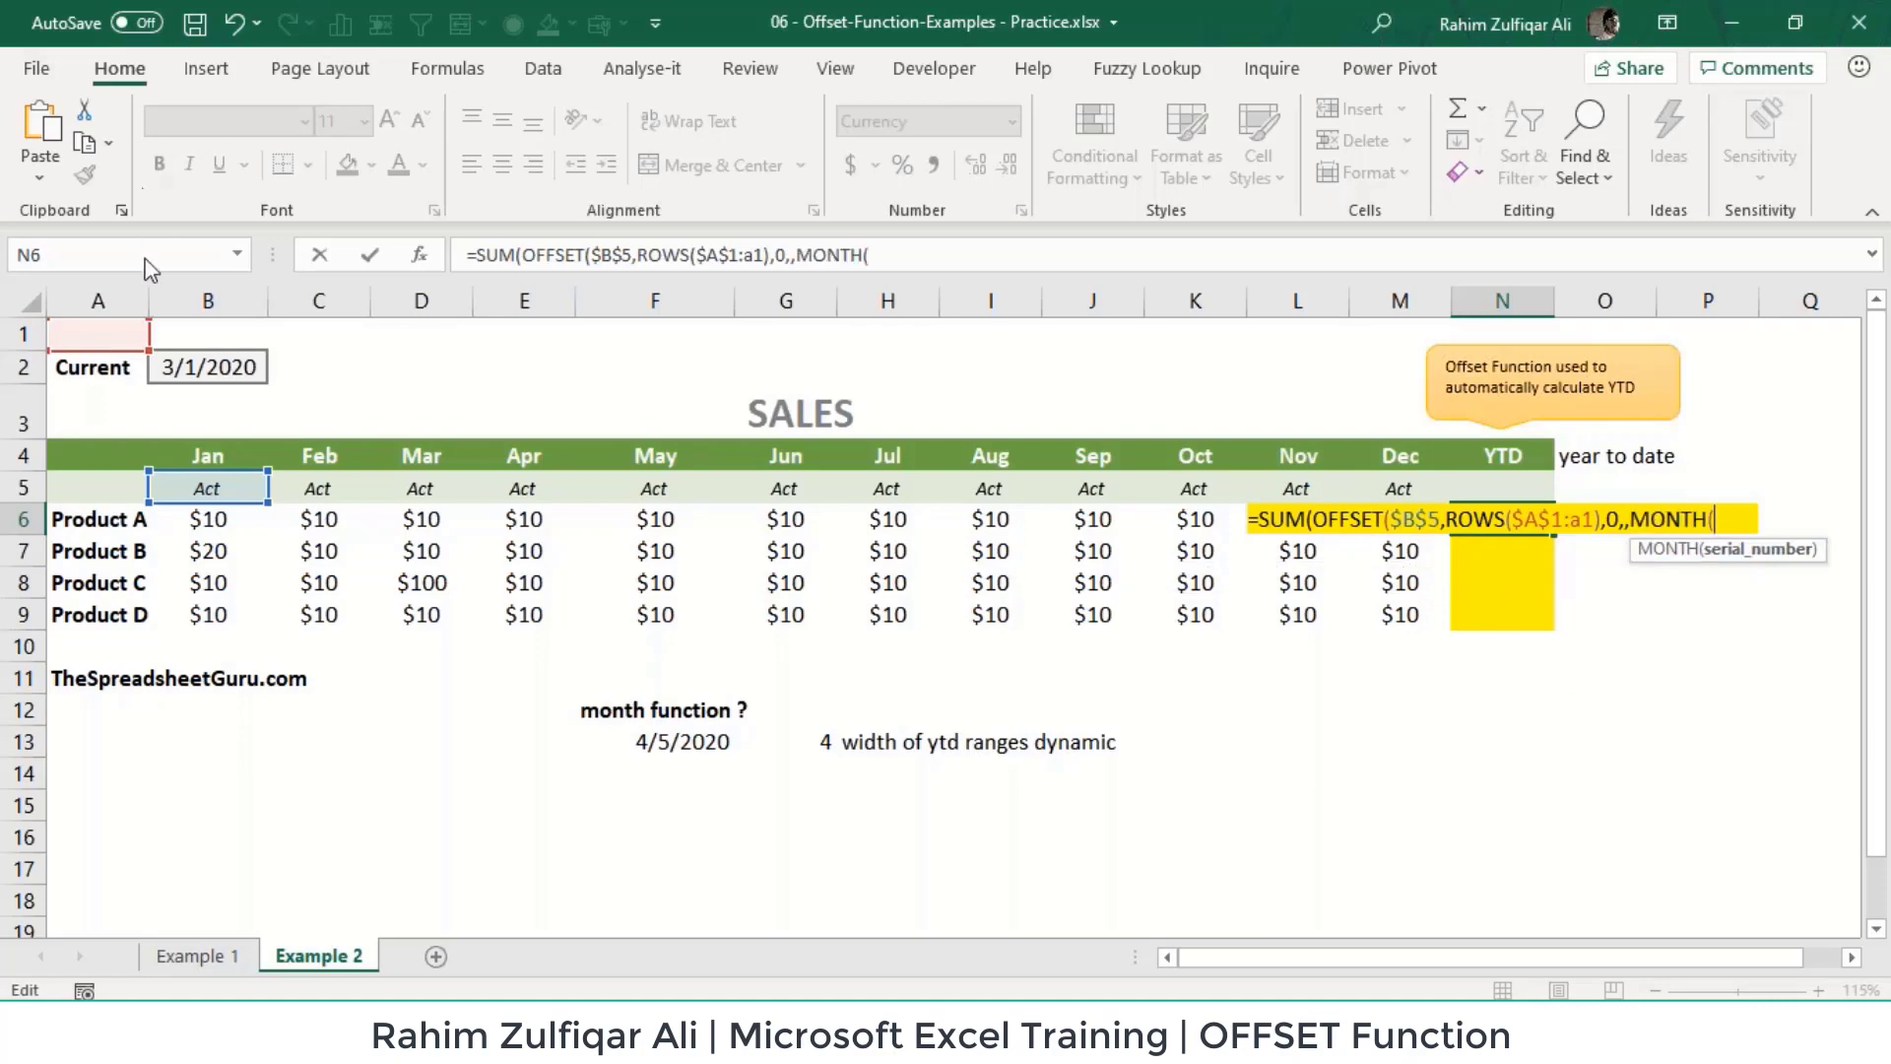
{"action": "left_click", "coordinate": [228, 363]}
{"action": "type", "text": "))"}
{"action": "key", "text": "Return"}
{"action": "key", "text": "Return"}
{"action": "key", "text": "Up"}
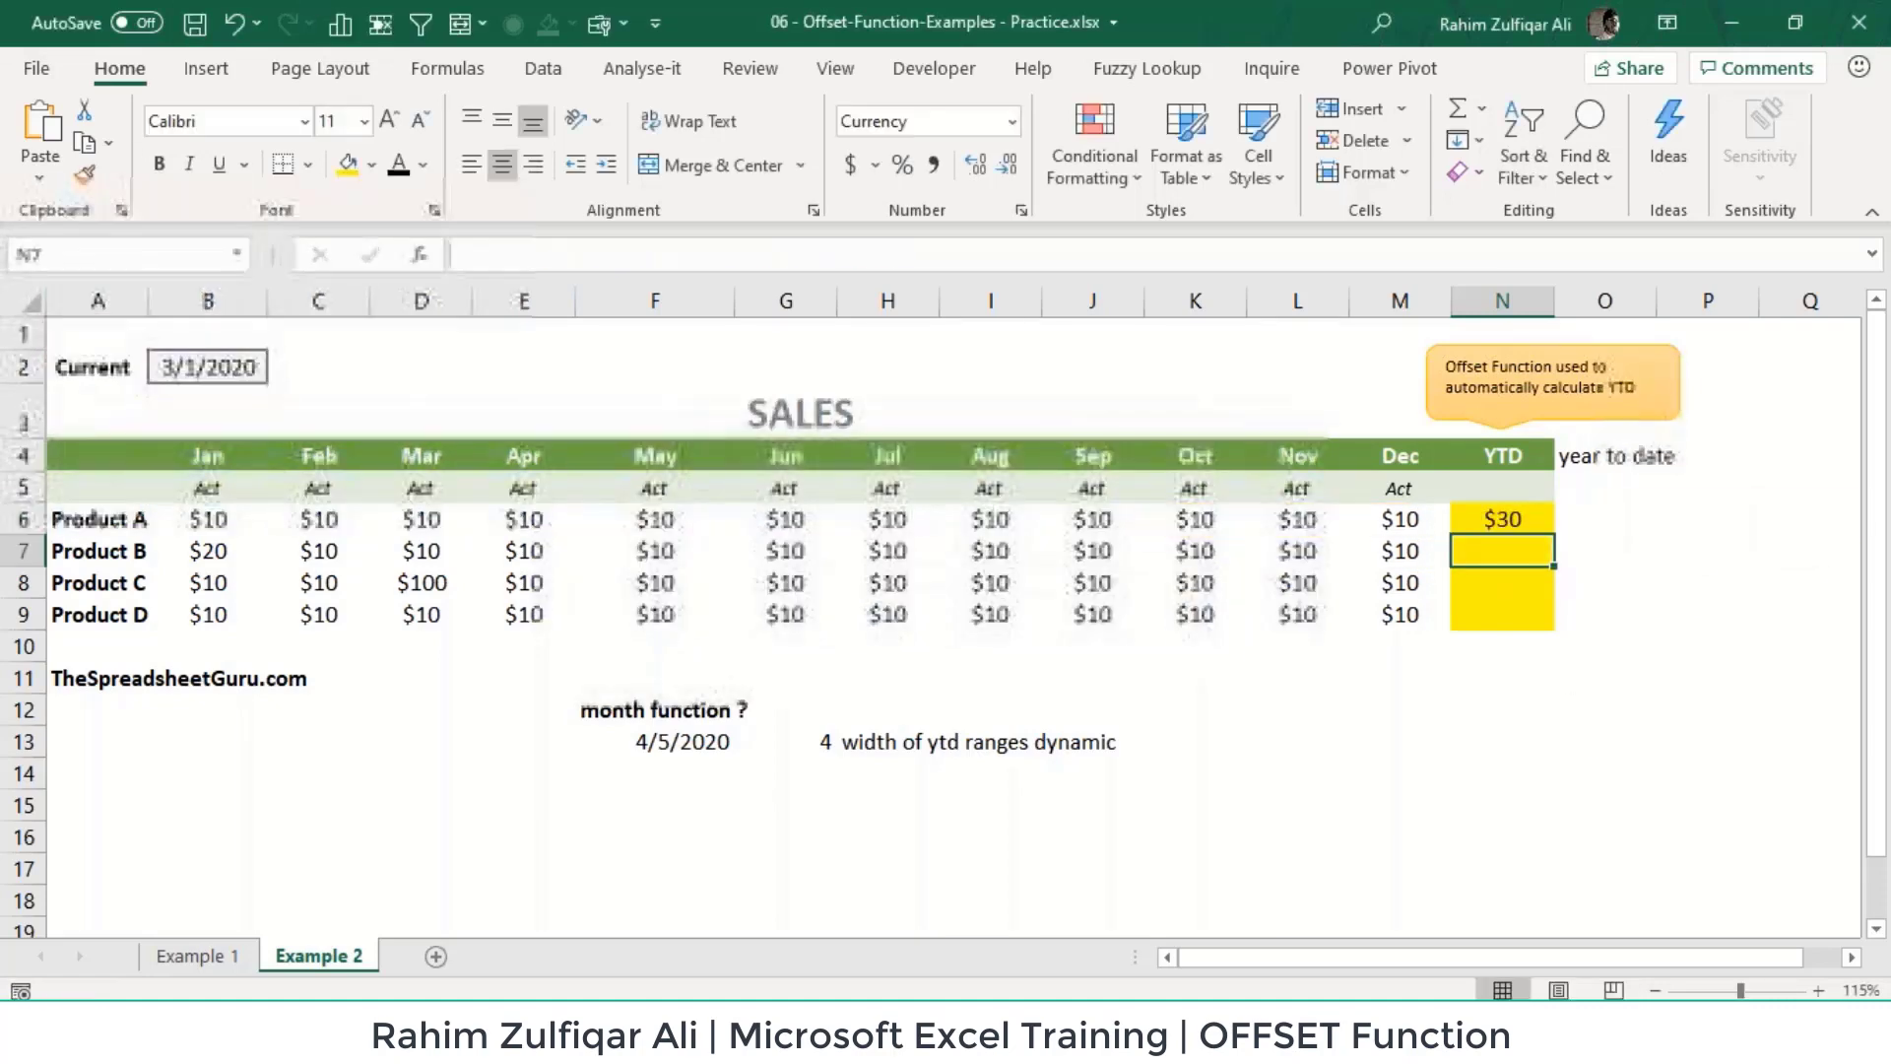
Step: Try filling the YTD formula from N6 down to N9
{"action": "key", "text": "shift+Down"}
{"action": "key", "text": "shift+Down"}
{"action": "key", "text": "shift+Down"}
{"action": "key", "text": "ctrl+d"}
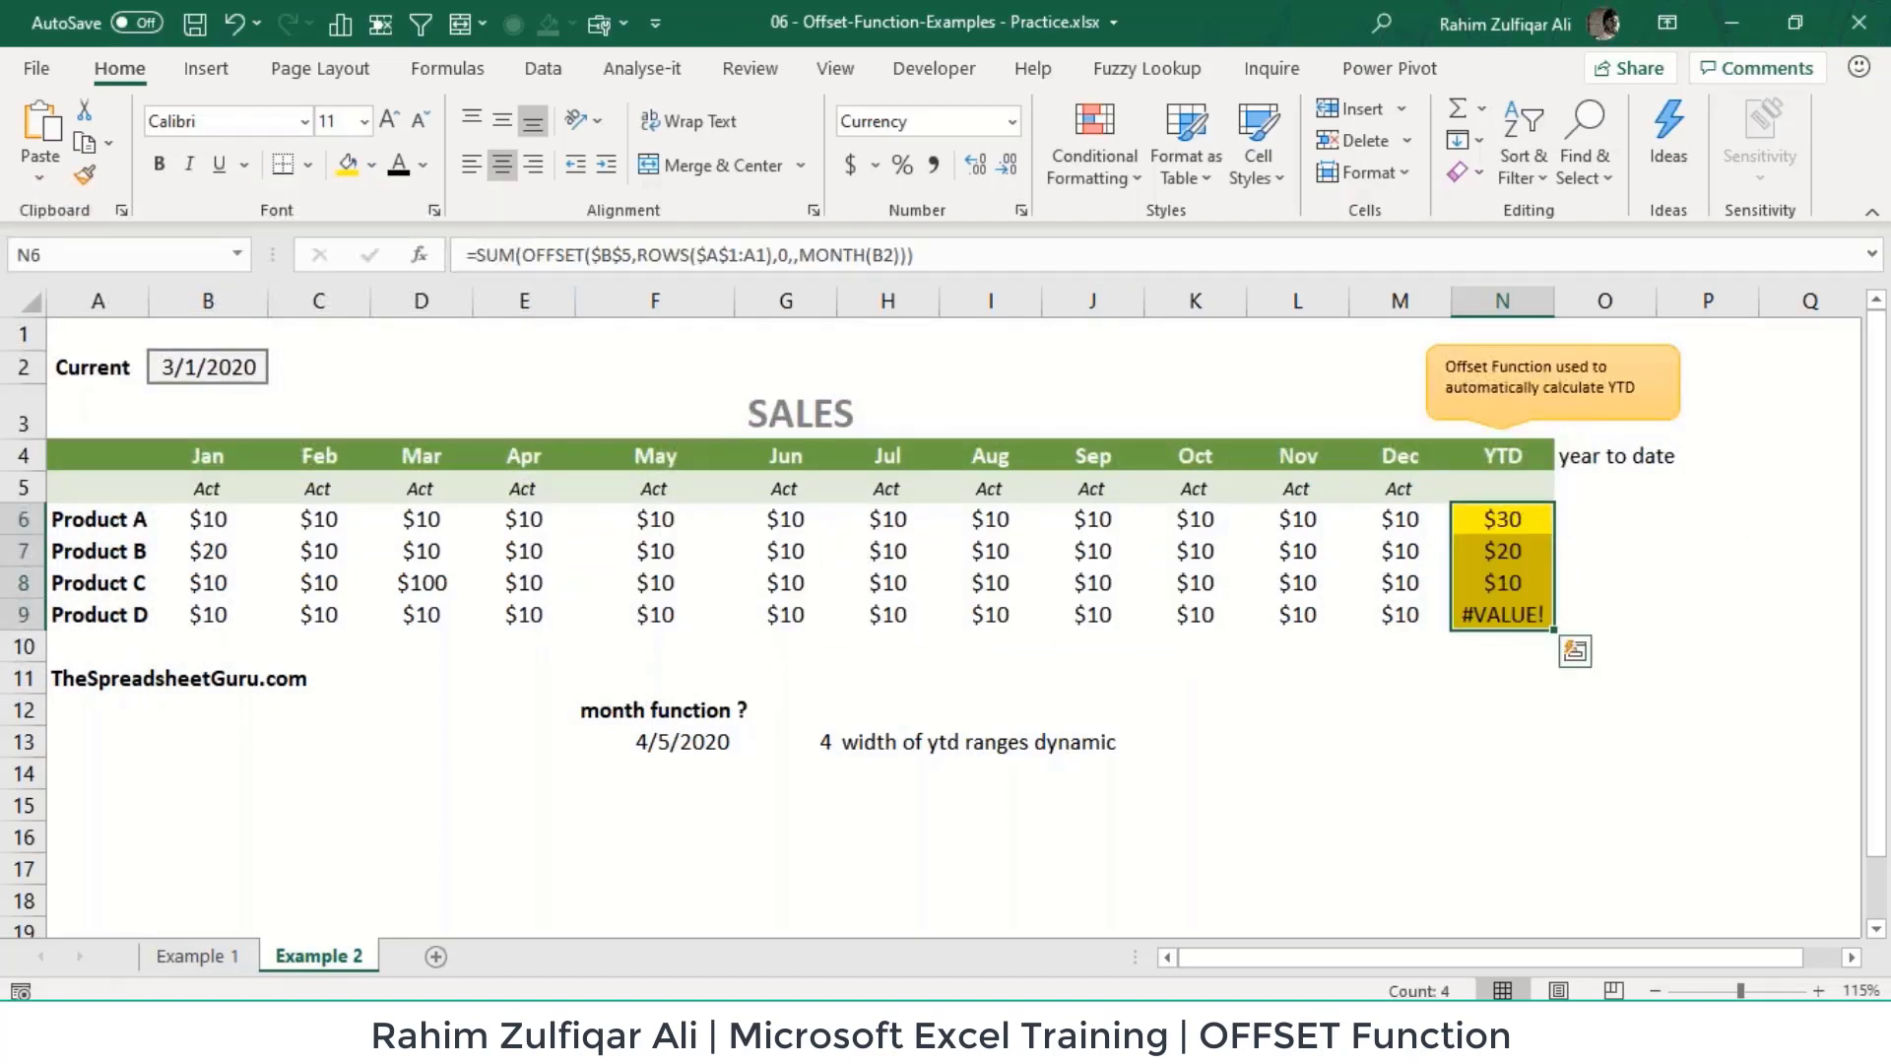
Step: Inspect the cell references used by the YTD formulas in N6, N7 and N8
{"action": "left_click", "coordinate": [1503, 518]}
{"action": "key", "text": "F2"}
{"action": "key", "text": "Escape"}
{"action": "key", "text": "Down"}
{"action": "key", "text": "F2"}
{"action": "key", "text": "Escape"}
{"action": "key", "text": "Down"}
{"action": "key", "text": "F2"}
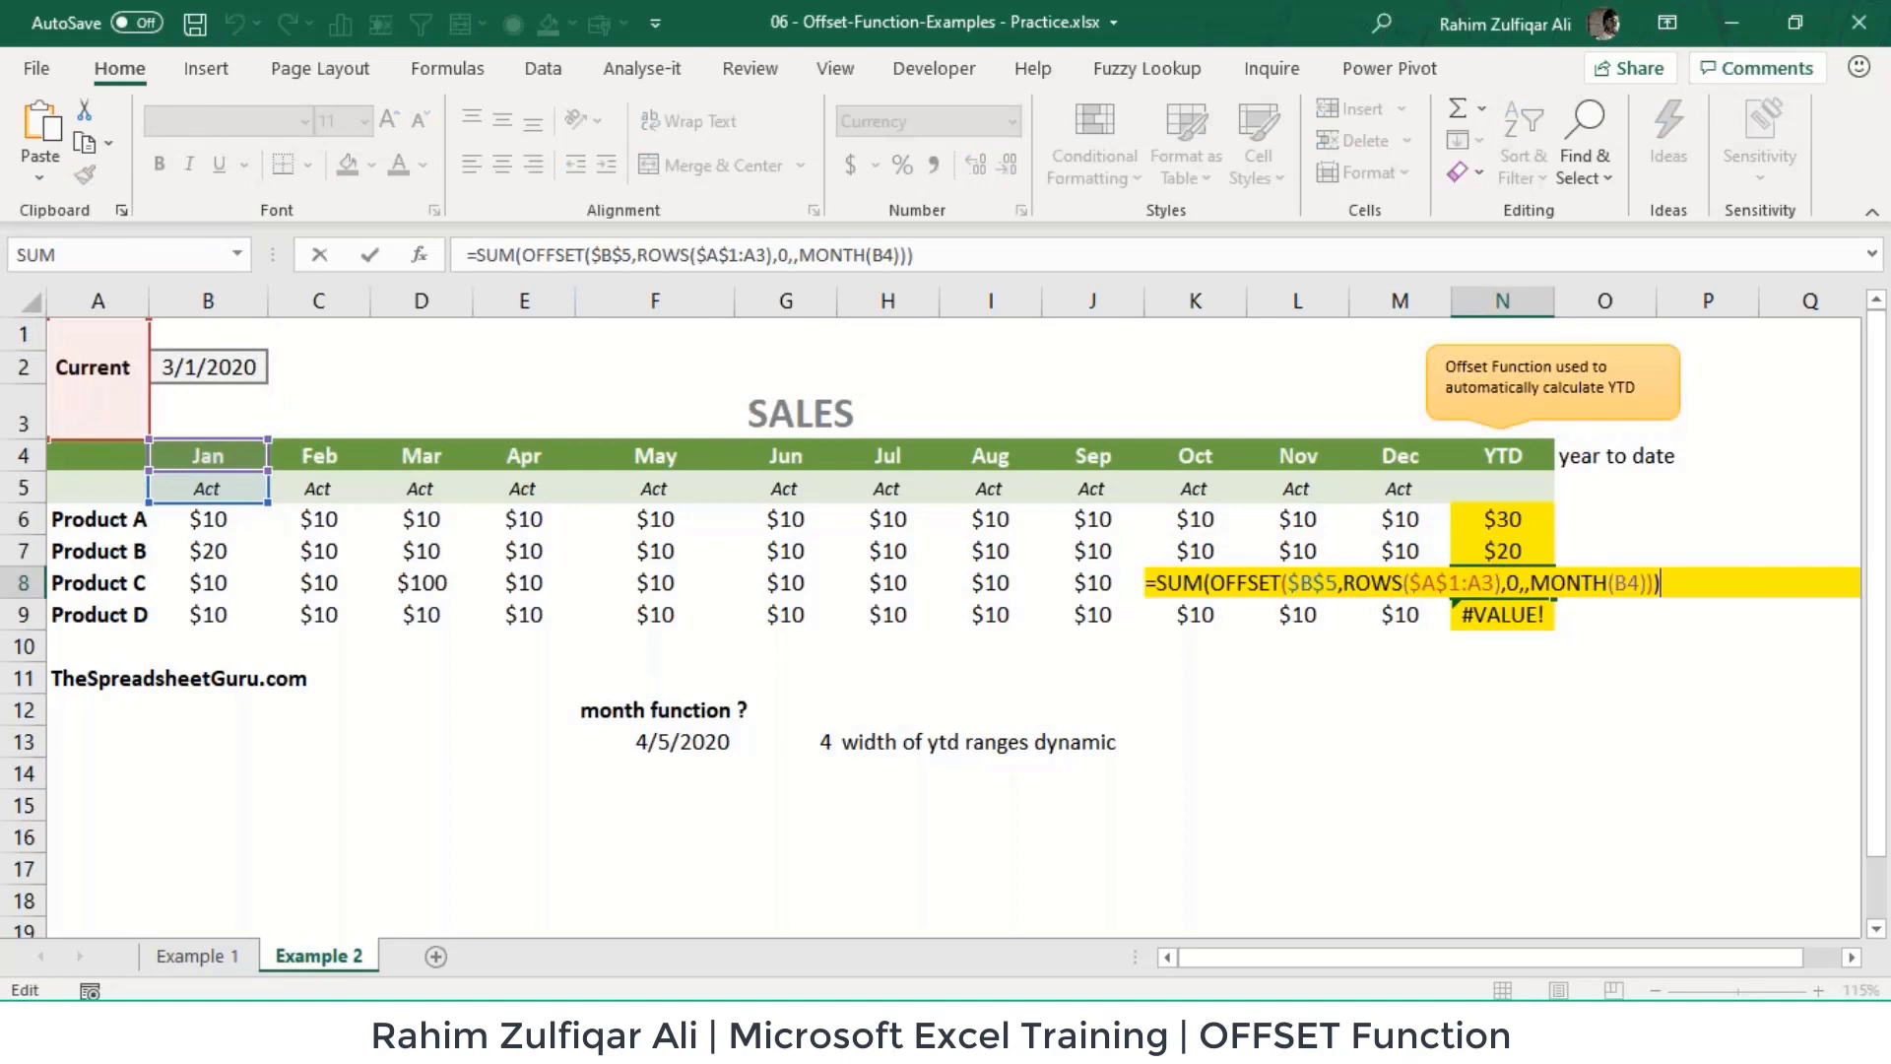
{"action": "key", "text": "Escape"}
Step: Make the MONTH reference in N6 absolute as $B$2 and fill the formula down to N9
{"action": "key", "text": "Up"}
{"action": "key", "text": "Up"}
{"action": "key", "text": "F2"}
{"action": "key", "text": "Left"}
{"action": "key", "text": "Left"}
{"action": "key", "text": "Left"}
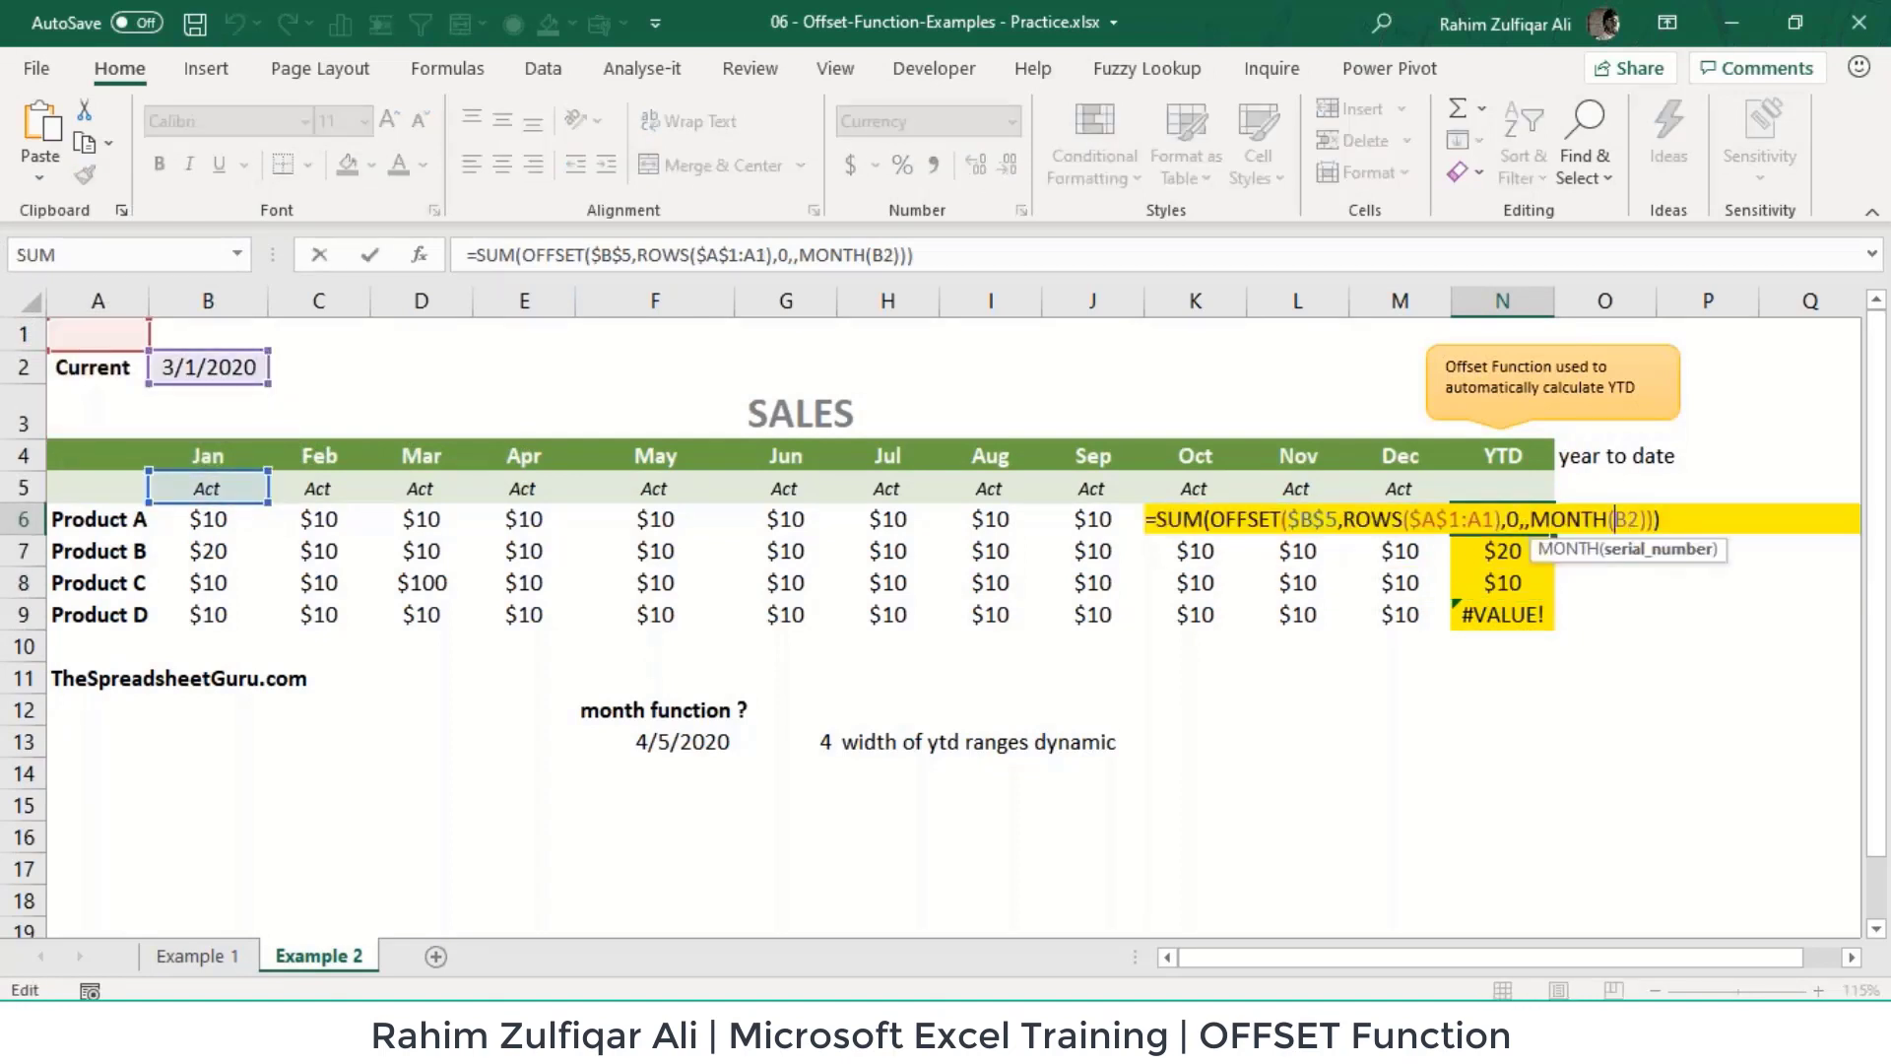
{"action": "key", "text": "F4"}
{"action": "key", "text": "ctrl+Return"}
{"action": "key", "text": "shift+Down"}
{"action": "key", "text": "shift+Down"}
{"action": "key", "text": "shift+Down"}
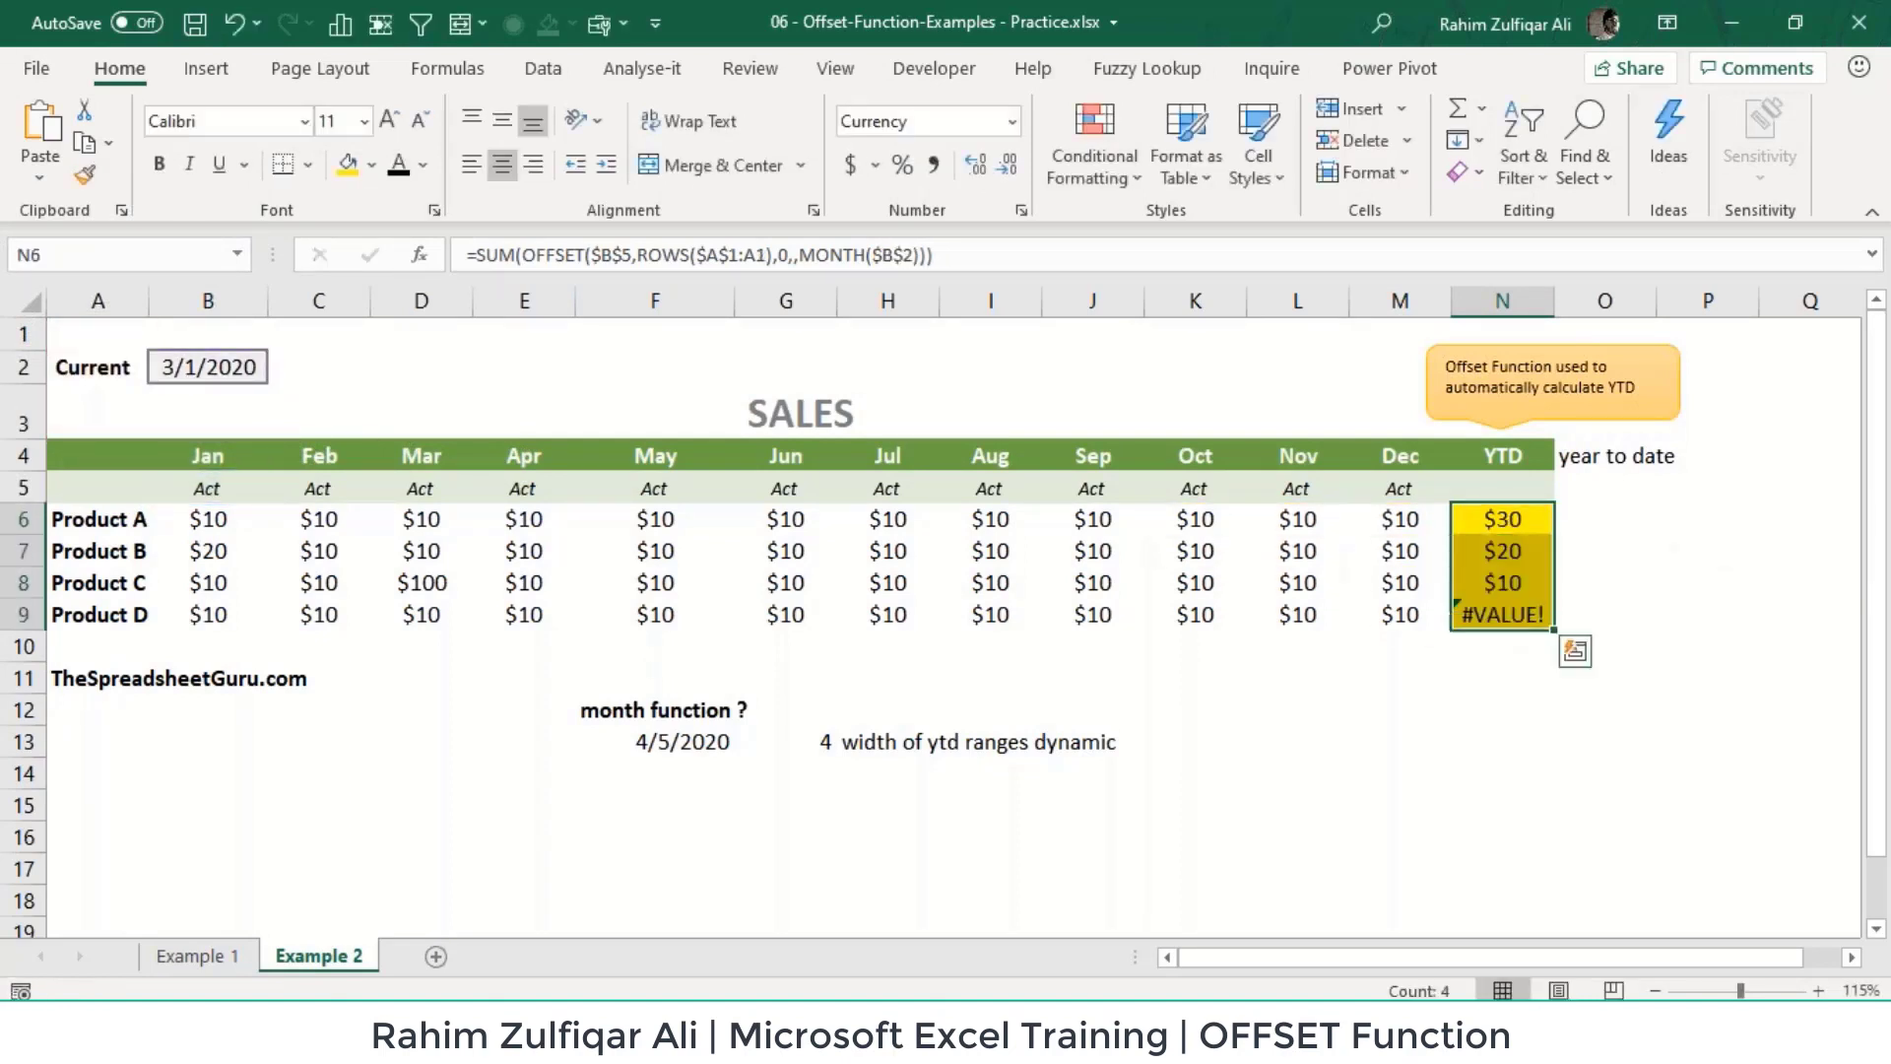
{"action": "key", "text": "ctrl+d"}
Step: Copy the formula from N6 and place it in H14 as visible text below the note
{"action": "key", "text": "Left"}
{"action": "key", "text": "Right"}
{"action": "key", "text": "F2"}
{"action": "key", "text": "Left"}
{"action": "key", "text": "Left"}
{"action": "key", "text": "ctrl+shift+Left"}
{"action": "key", "text": "ctrl+shift+Left"}
{"action": "key", "text": "ctrl+shift+Left"}
{"action": "key", "text": "ctrl+shift+Left"}
{"action": "key", "text": "ctrl+shift+Left"}
{"action": "key", "text": "ctrl+shift+Left"}
{"action": "key", "text": "ctrl+shift+Left"}
{"action": "key", "text": "ctrl+shift+Left"}
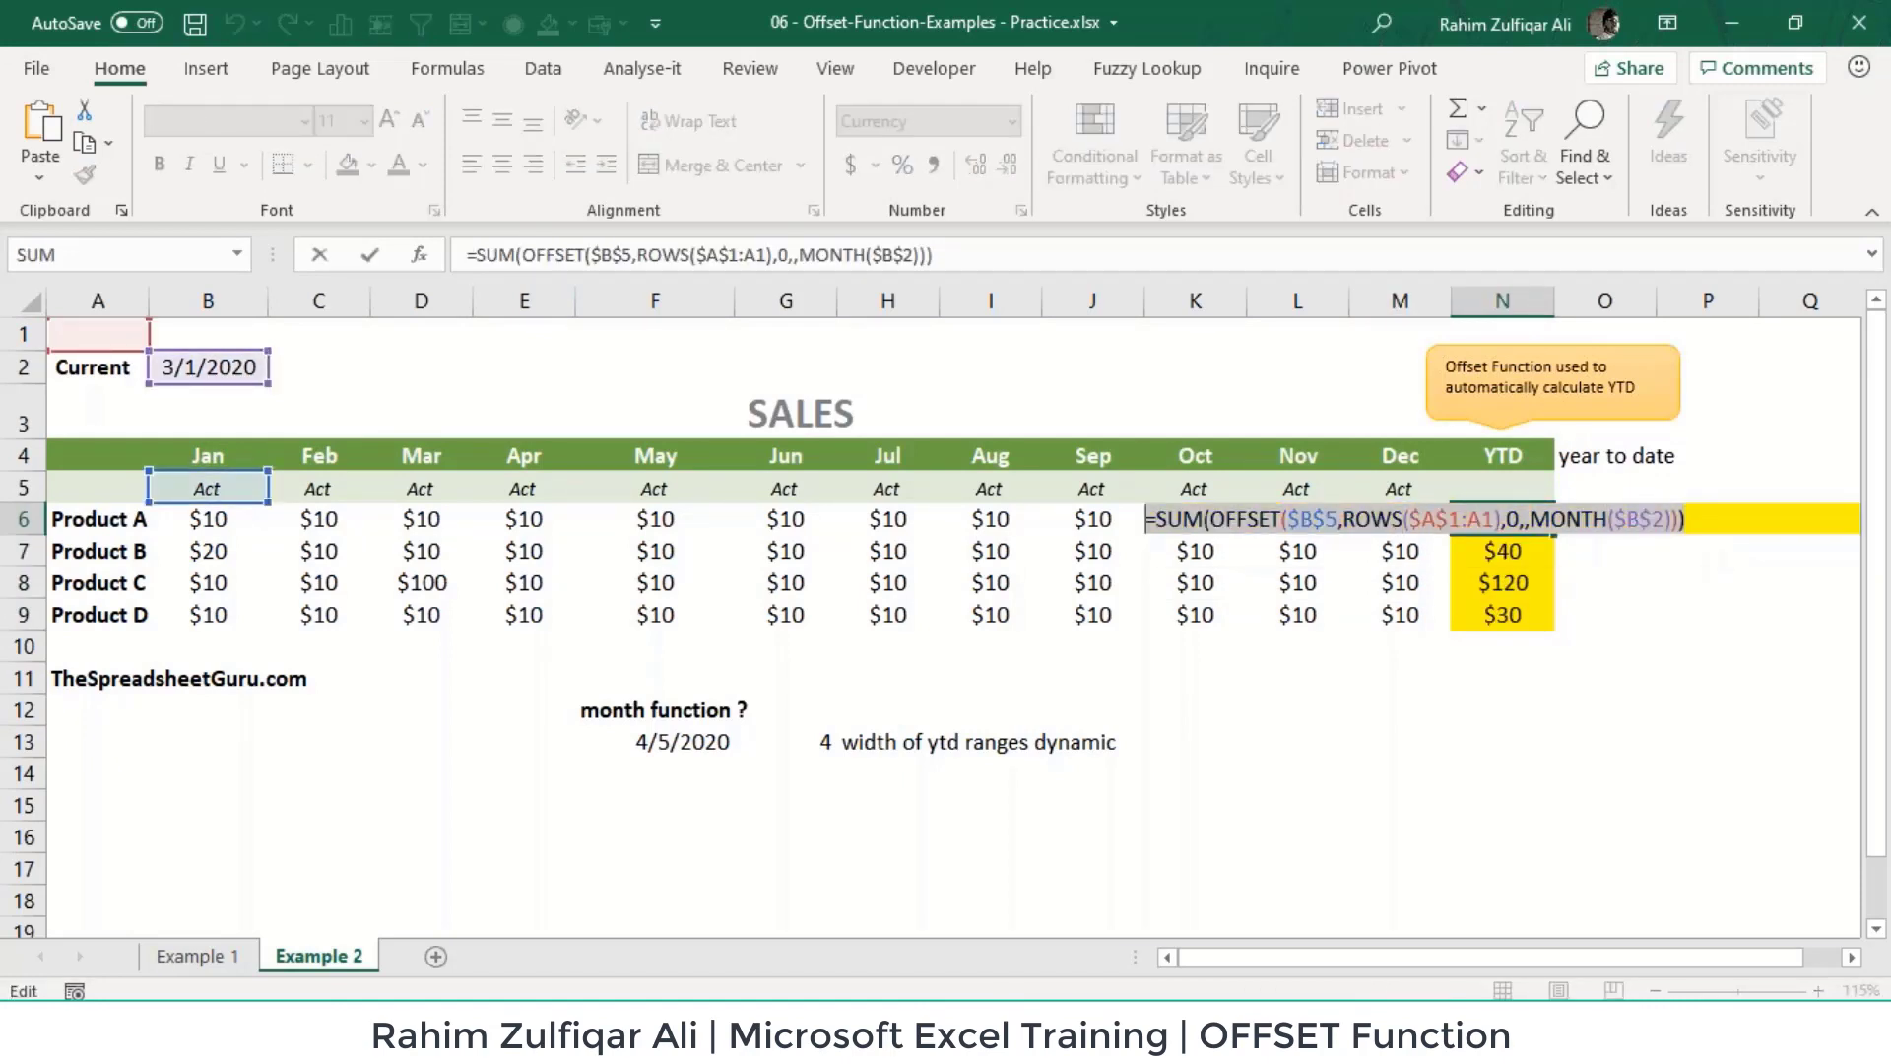
{"action": "key", "text": "Return"}
{"action": "key", "text": "Down"}
{"action": "key", "text": "Down"}
{"action": "key", "text": "Down"}
{"action": "key", "text": "Down"}
{"action": "key", "text": "Down"}
{"action": "key", "text": "Down"}
{"action": "key", "text": "Down"}
{"action": "key", "text": "Down"}
{"action": "key", "text": "Left"}
{"action": "key", "text": "Left"}
{"action": "key", "text": "Left"}
{"action": "key", "text": "Left"}
{"action": "key", "text": "Left"}
{"action": "key", "text": "Left"}
{"action": "key", "text": "Up"}
{"action": "key", "text": "F2"}
{"action": "type", "text": "=SUM(OFFSET($B$5,ROWS($A$1:A1),0,,MONTH($B$2)))"}
{"action": "key", "text": "Return"}
{"action": "key", "text": "Up"}
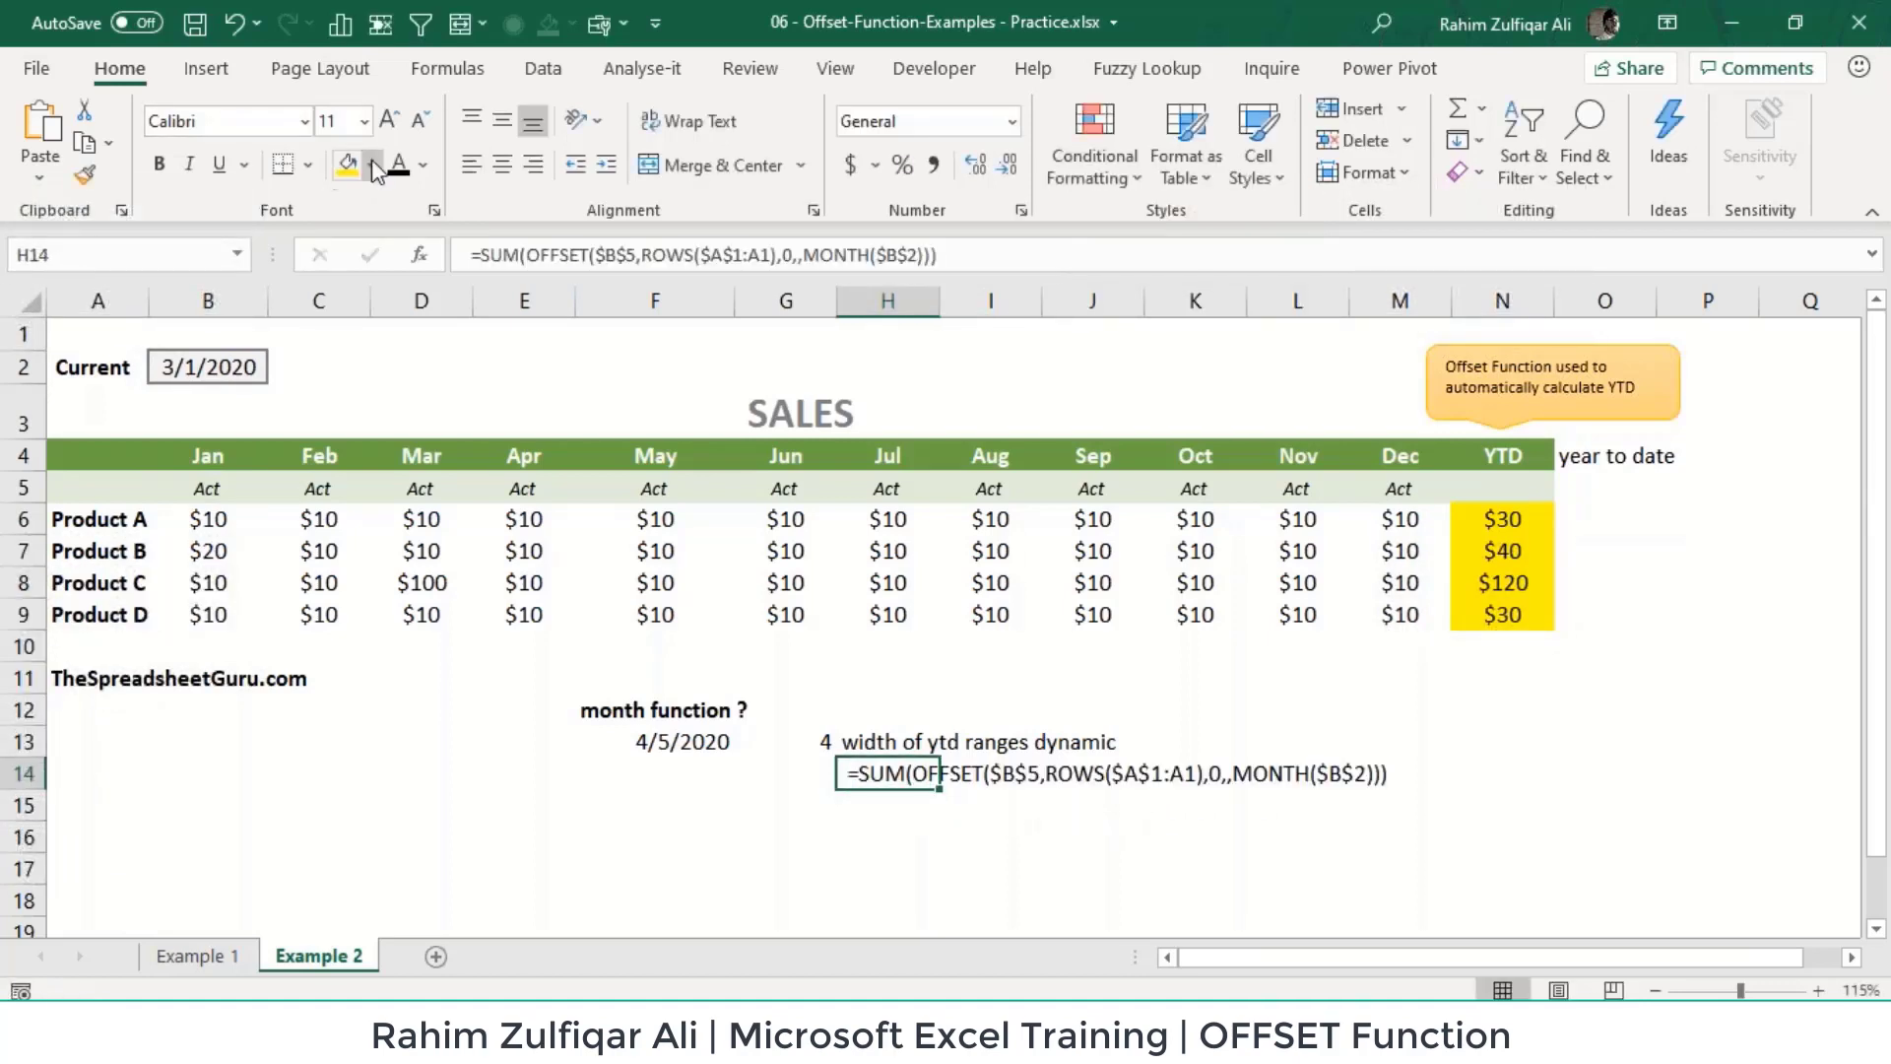
Step: Enlarge the formula text in H14 to font size 20 and make it bold
{"action": "left_click", "coordinate": [389, 121]}
{"action": "left_click", "coordinate": [389, 120]}
{"action": "left_click", "coordinate": [389, 121]}
{"action": "left_click", "coordinate": [389, 120]}
{"action": "left_click", "coordinate": [389, 120]}
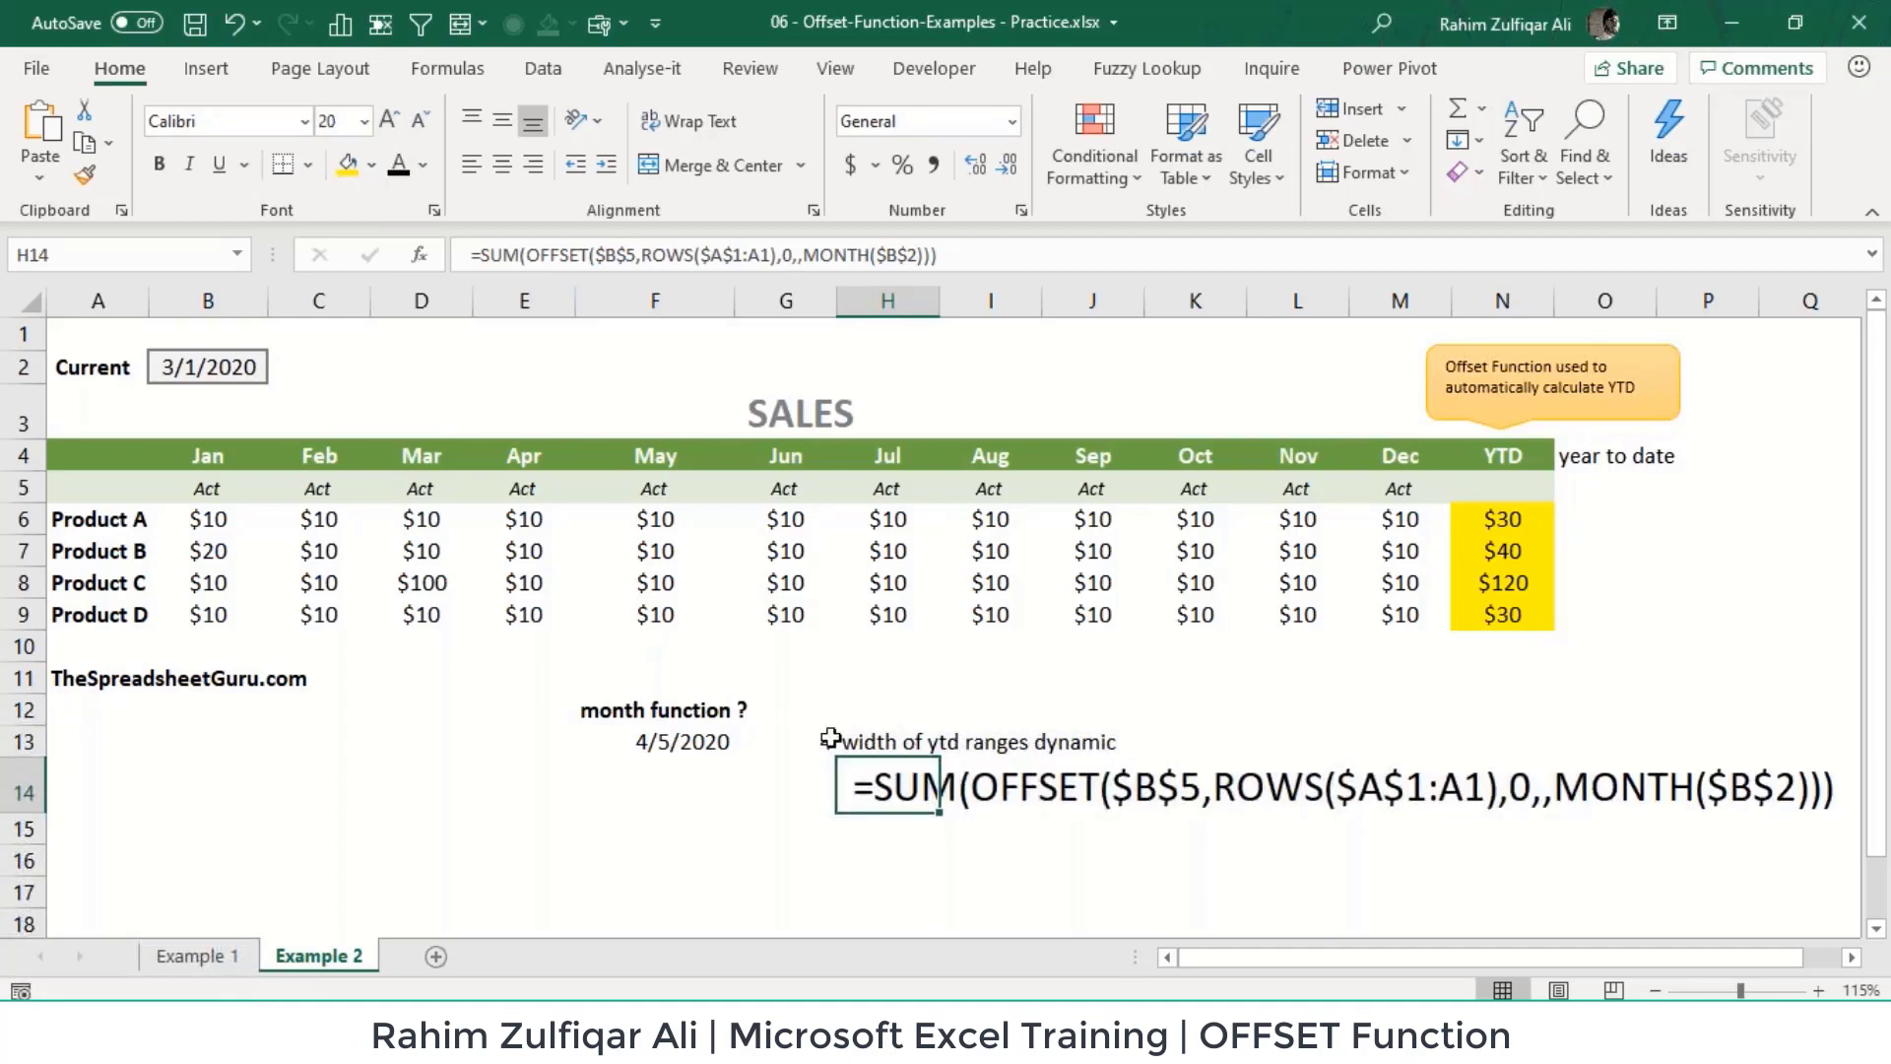
{"action": "key", "text": "ctrl+b"}
{"action": "left_click", "coordinate": [1074, 868]}
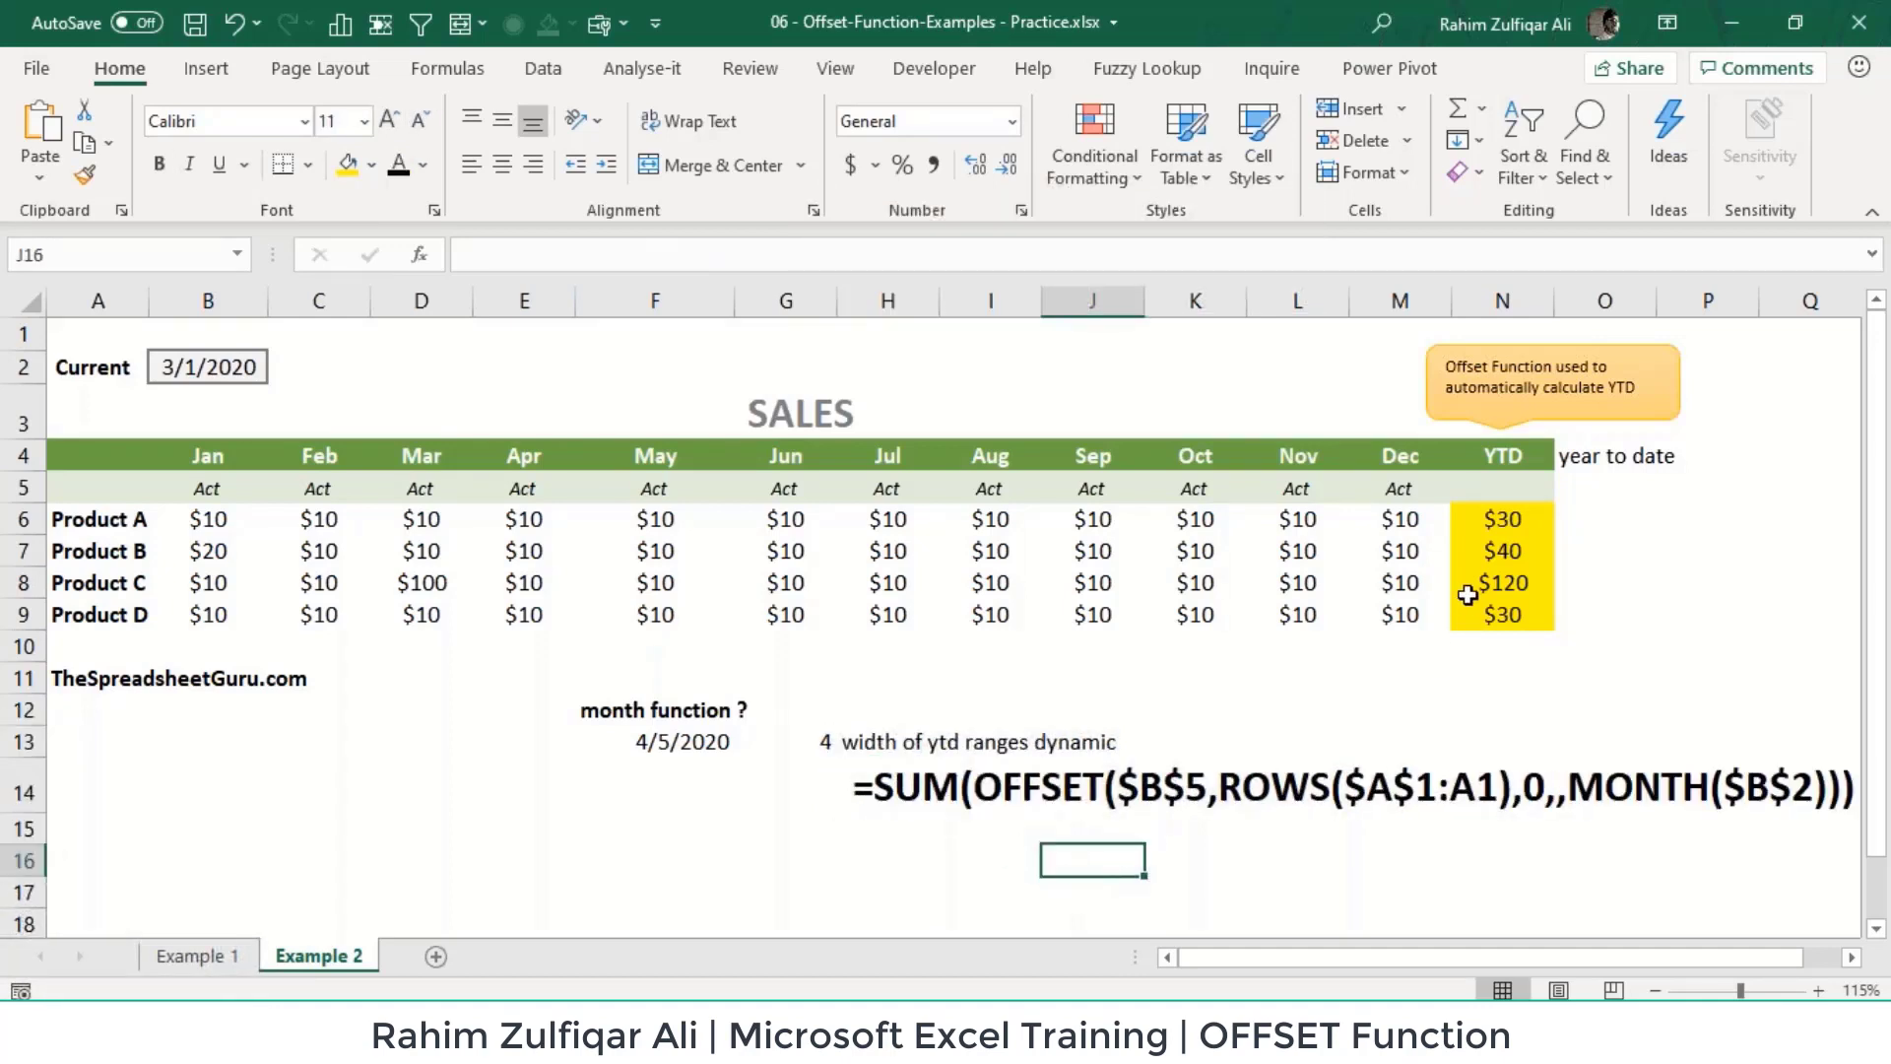
Step: Examine the SUM, OFFSET reference and rows arguments of the N6 formula, and relate them to the product rows A6:A9
{"action": "left_click", "coordinate": [1506, 519]}
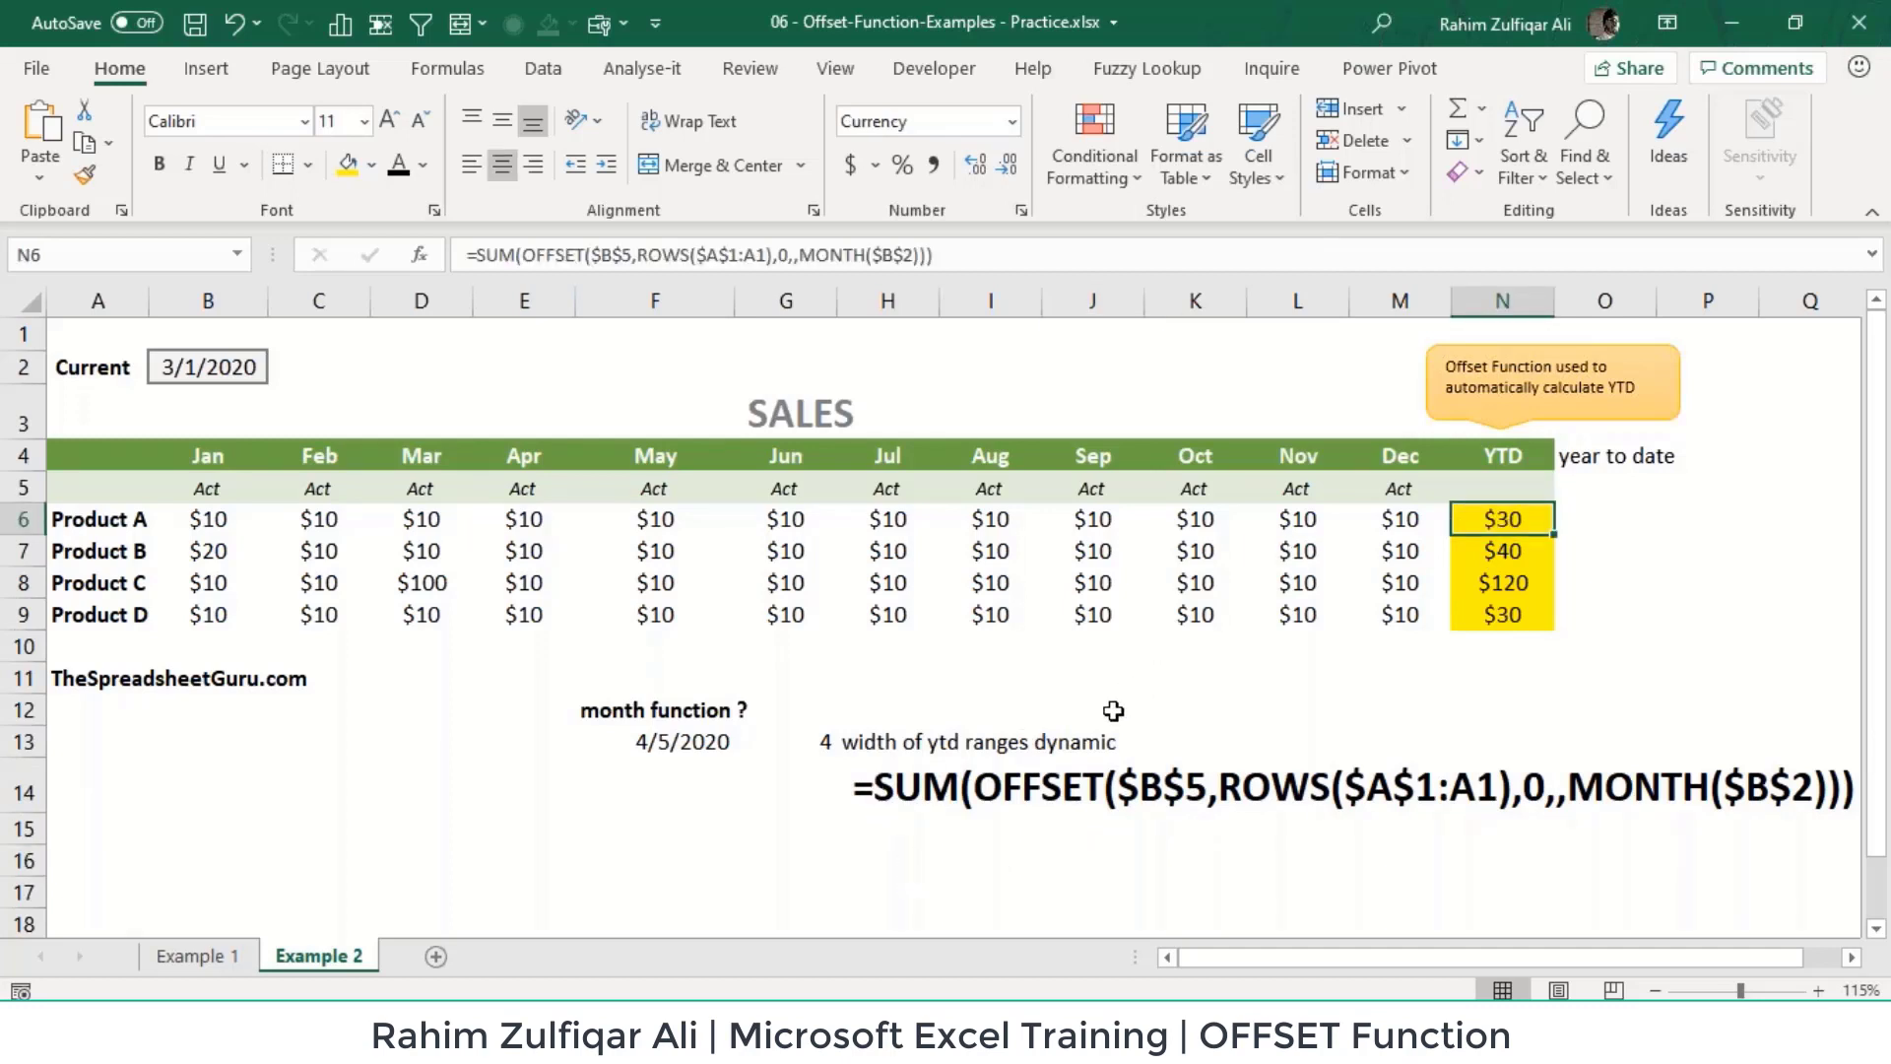
{"action": "double_click", "coordinate": [1481, 516]}
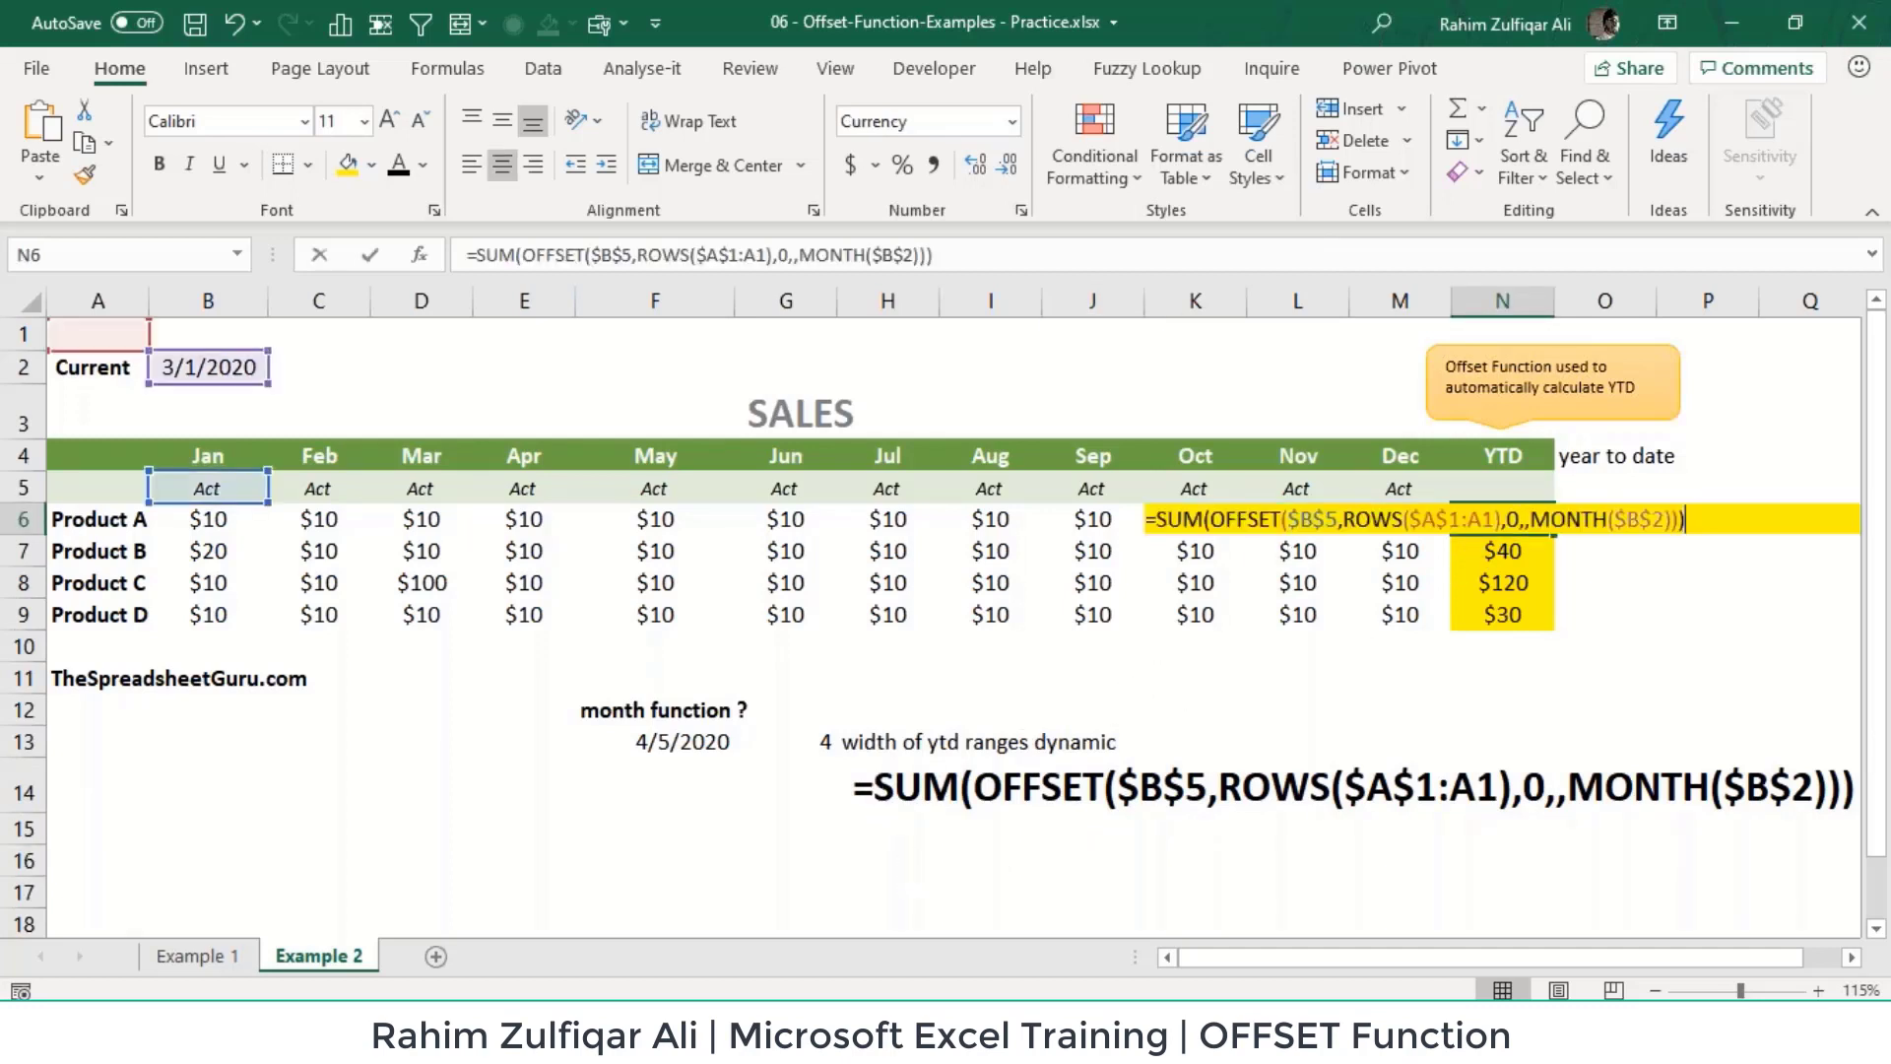
{"action": "double_click", "coordinate": [1175, 519]}
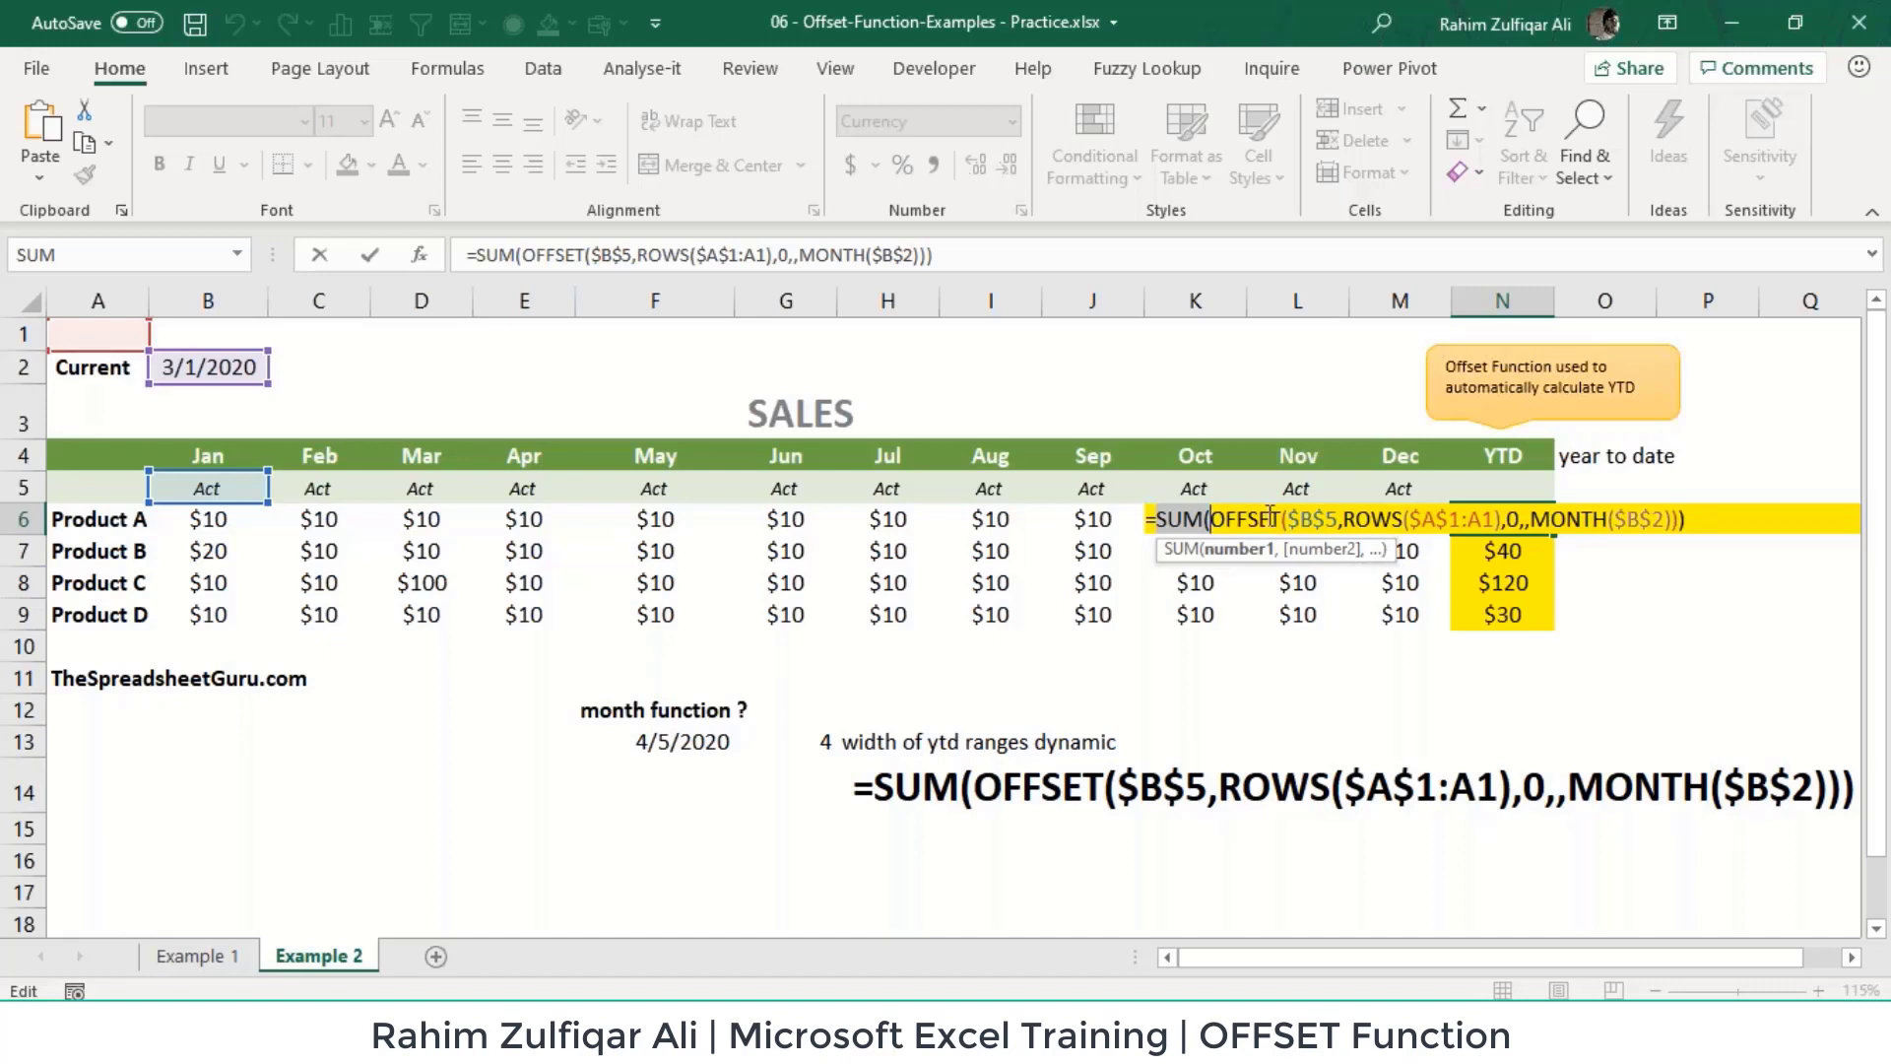
{"action": "left_click", "coordinate": [1316, 514]}
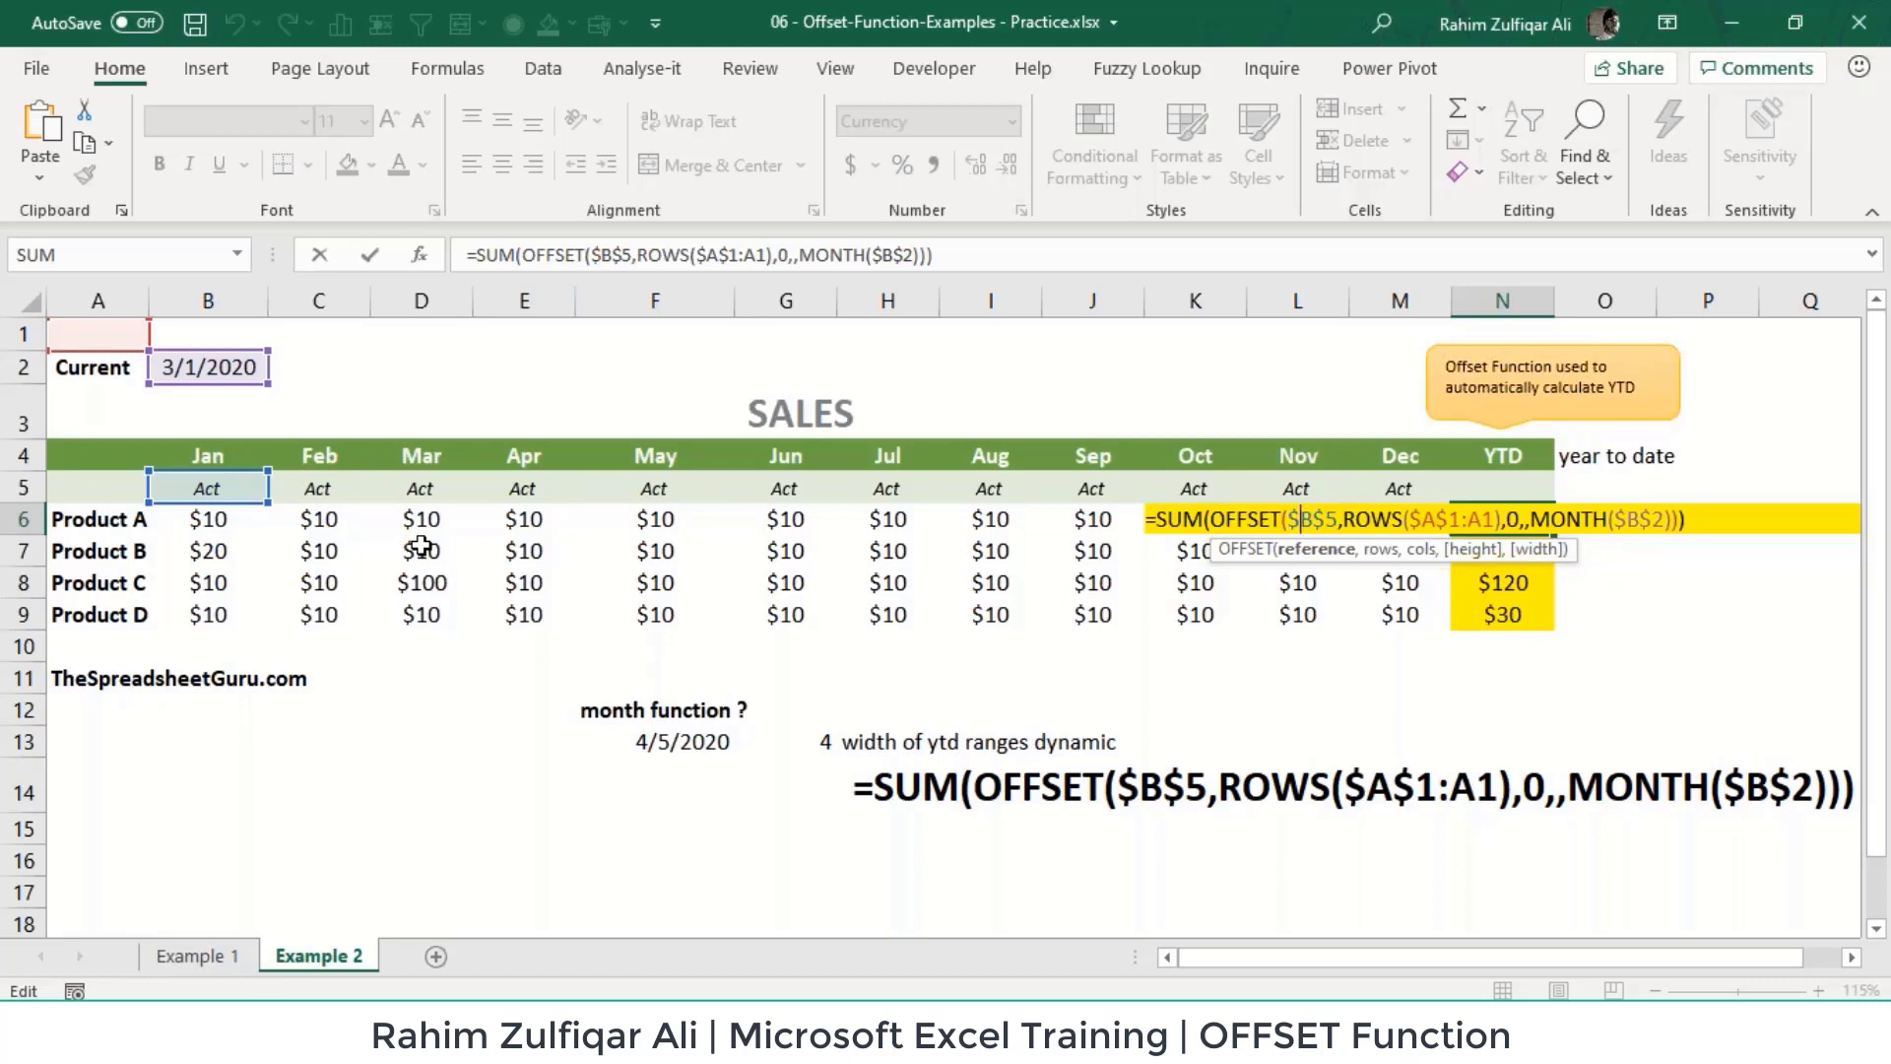
{"action": "left_click", "coordinate": [1357, 519]}
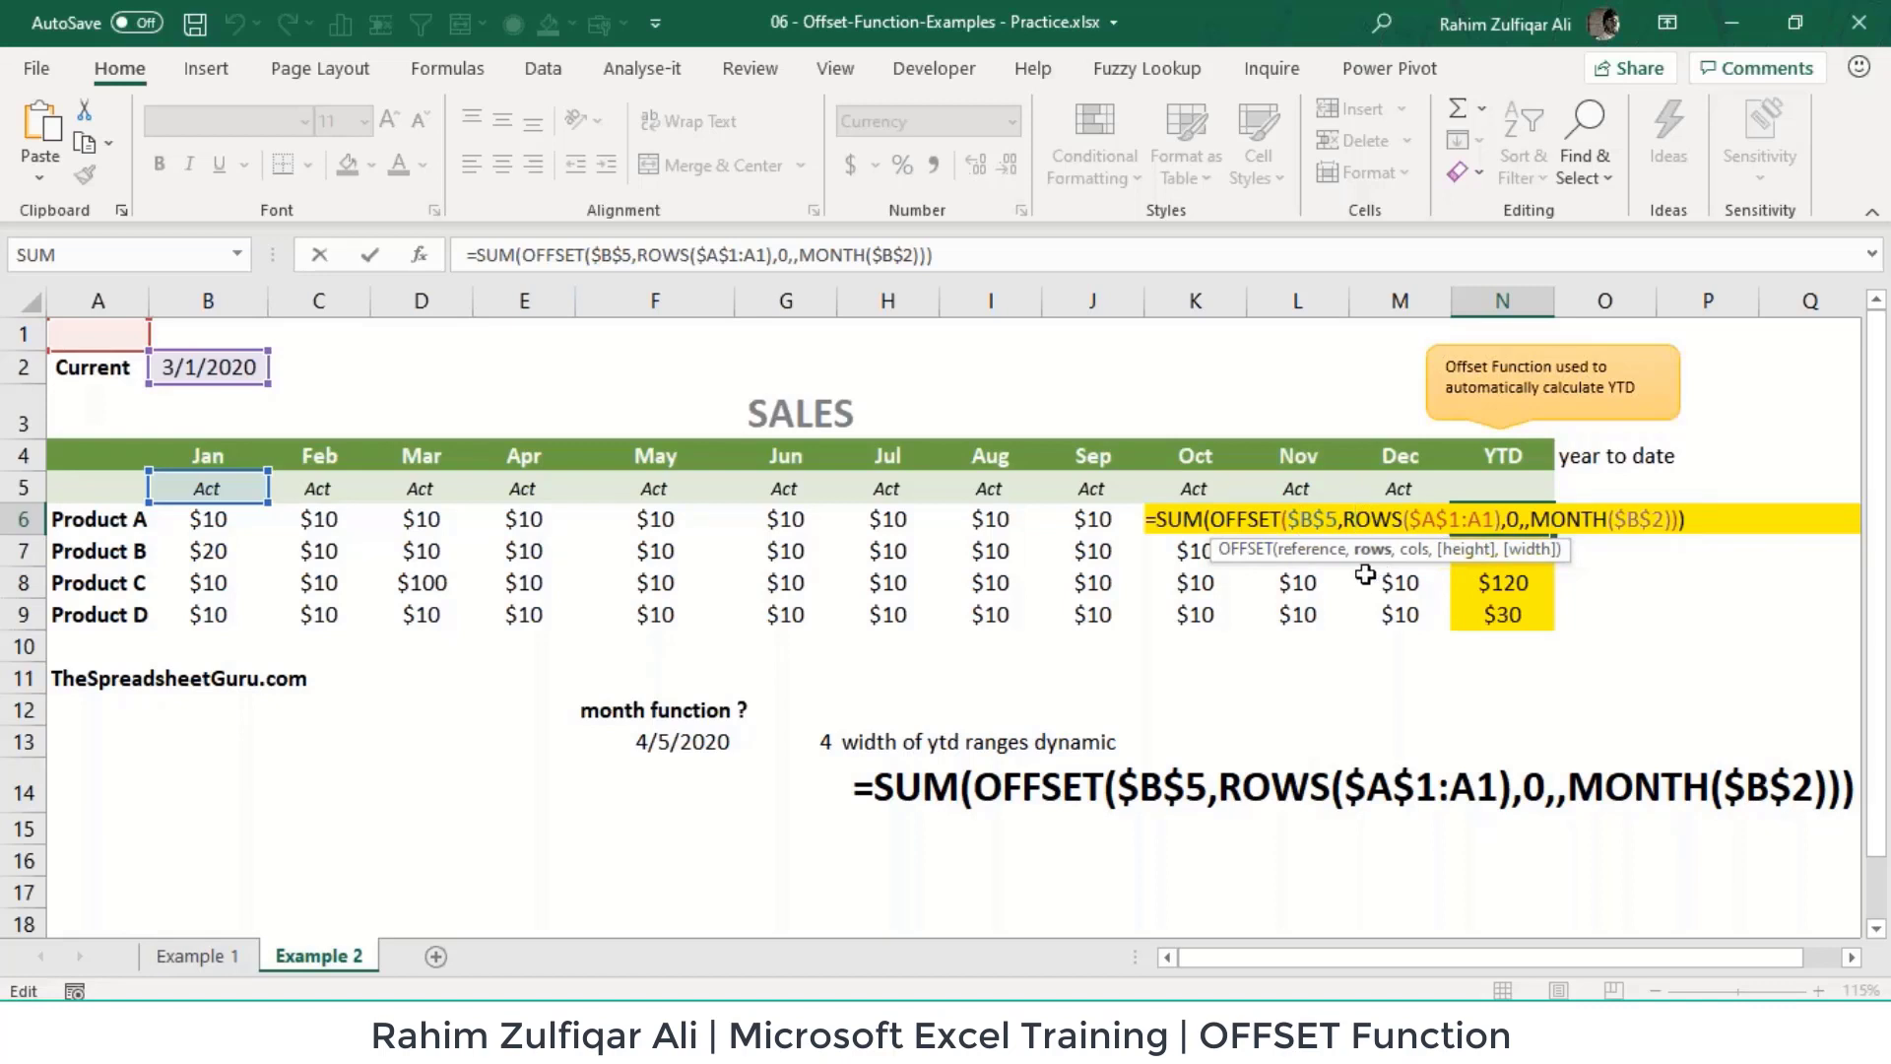
{"action": "key", "text": "Escape"}
{"action": "left_click", "coordinate": [87, 526]}
{"action": "left_click", "coordinate": [91, 552]}
{"action": "left_click", "coordinate": [99, 583]}
{"action": "left_click", "coordinate": [110, 617]}
{"action": "left_click", "coordinate": [138, 522]}
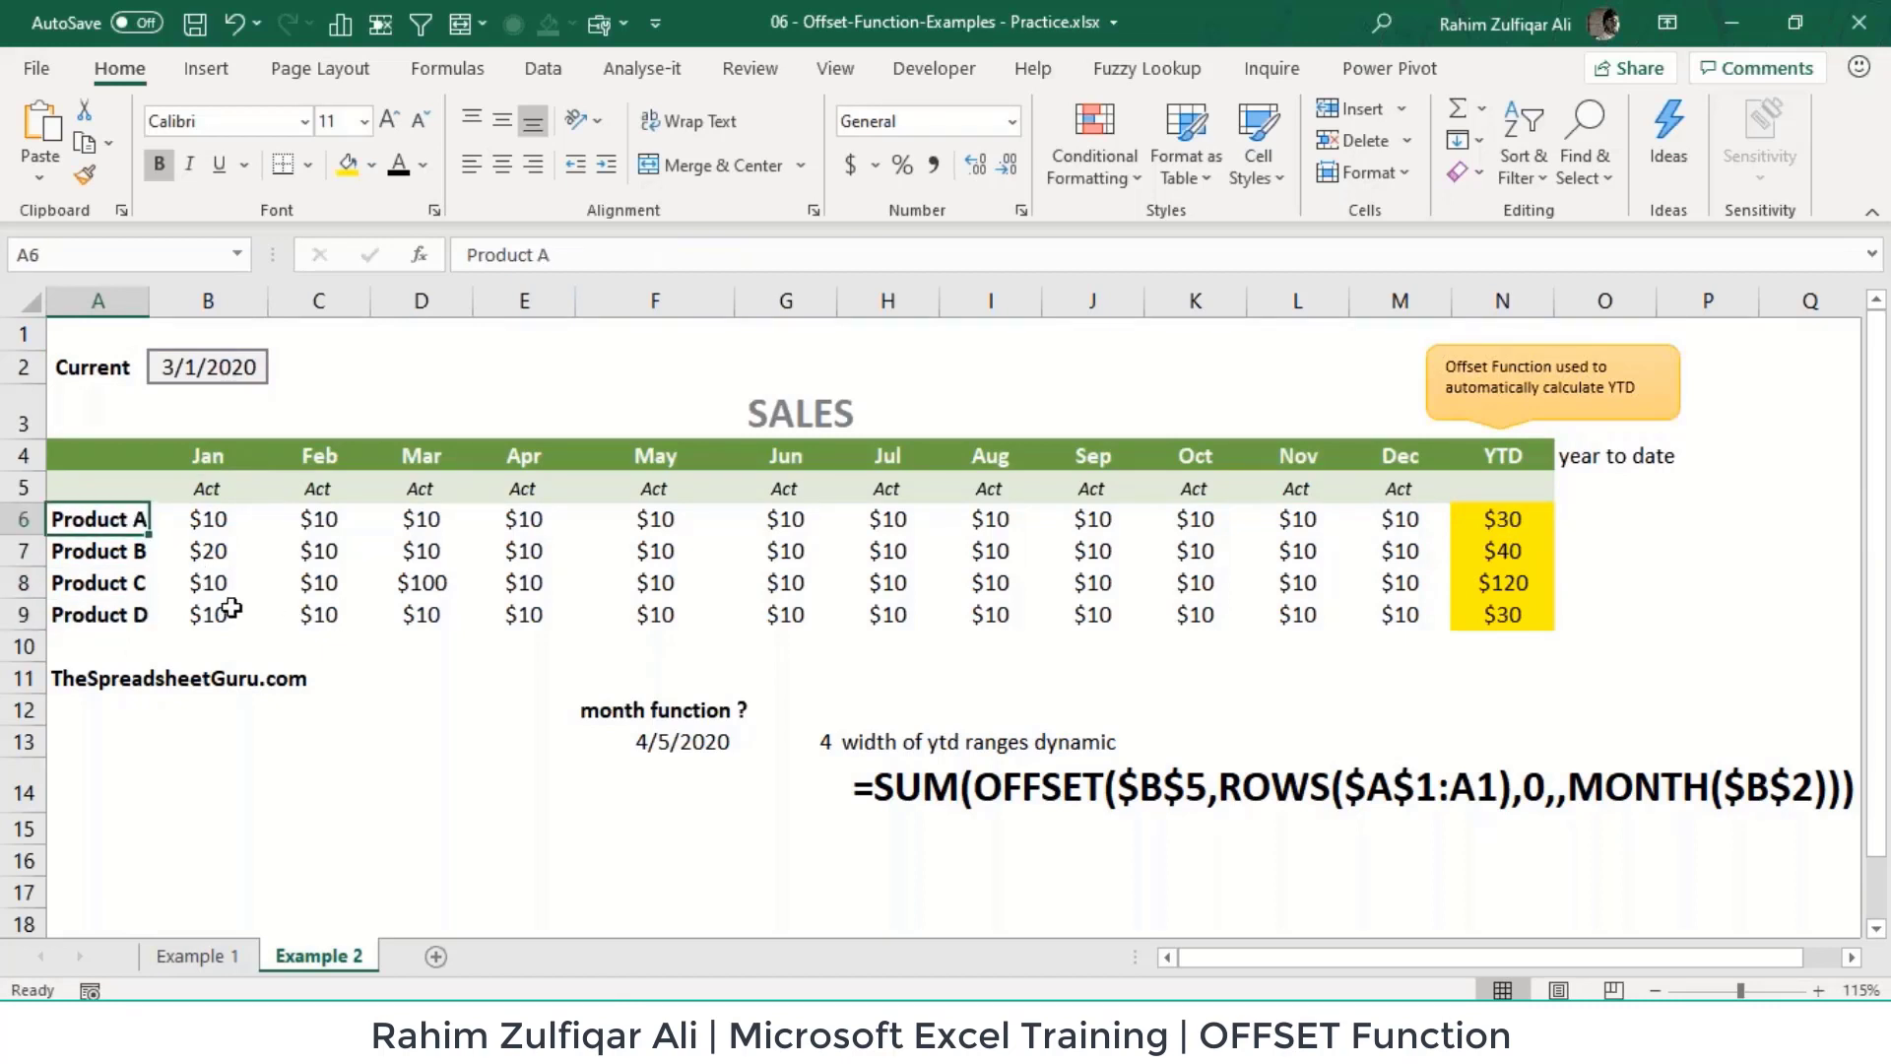
Step: Examine the MONTH($B$2) width argument in the N6 formula, leaving the formula unchanged
{"action": "key", "text": "Down"}
{"action": "key", "text": "Down"}
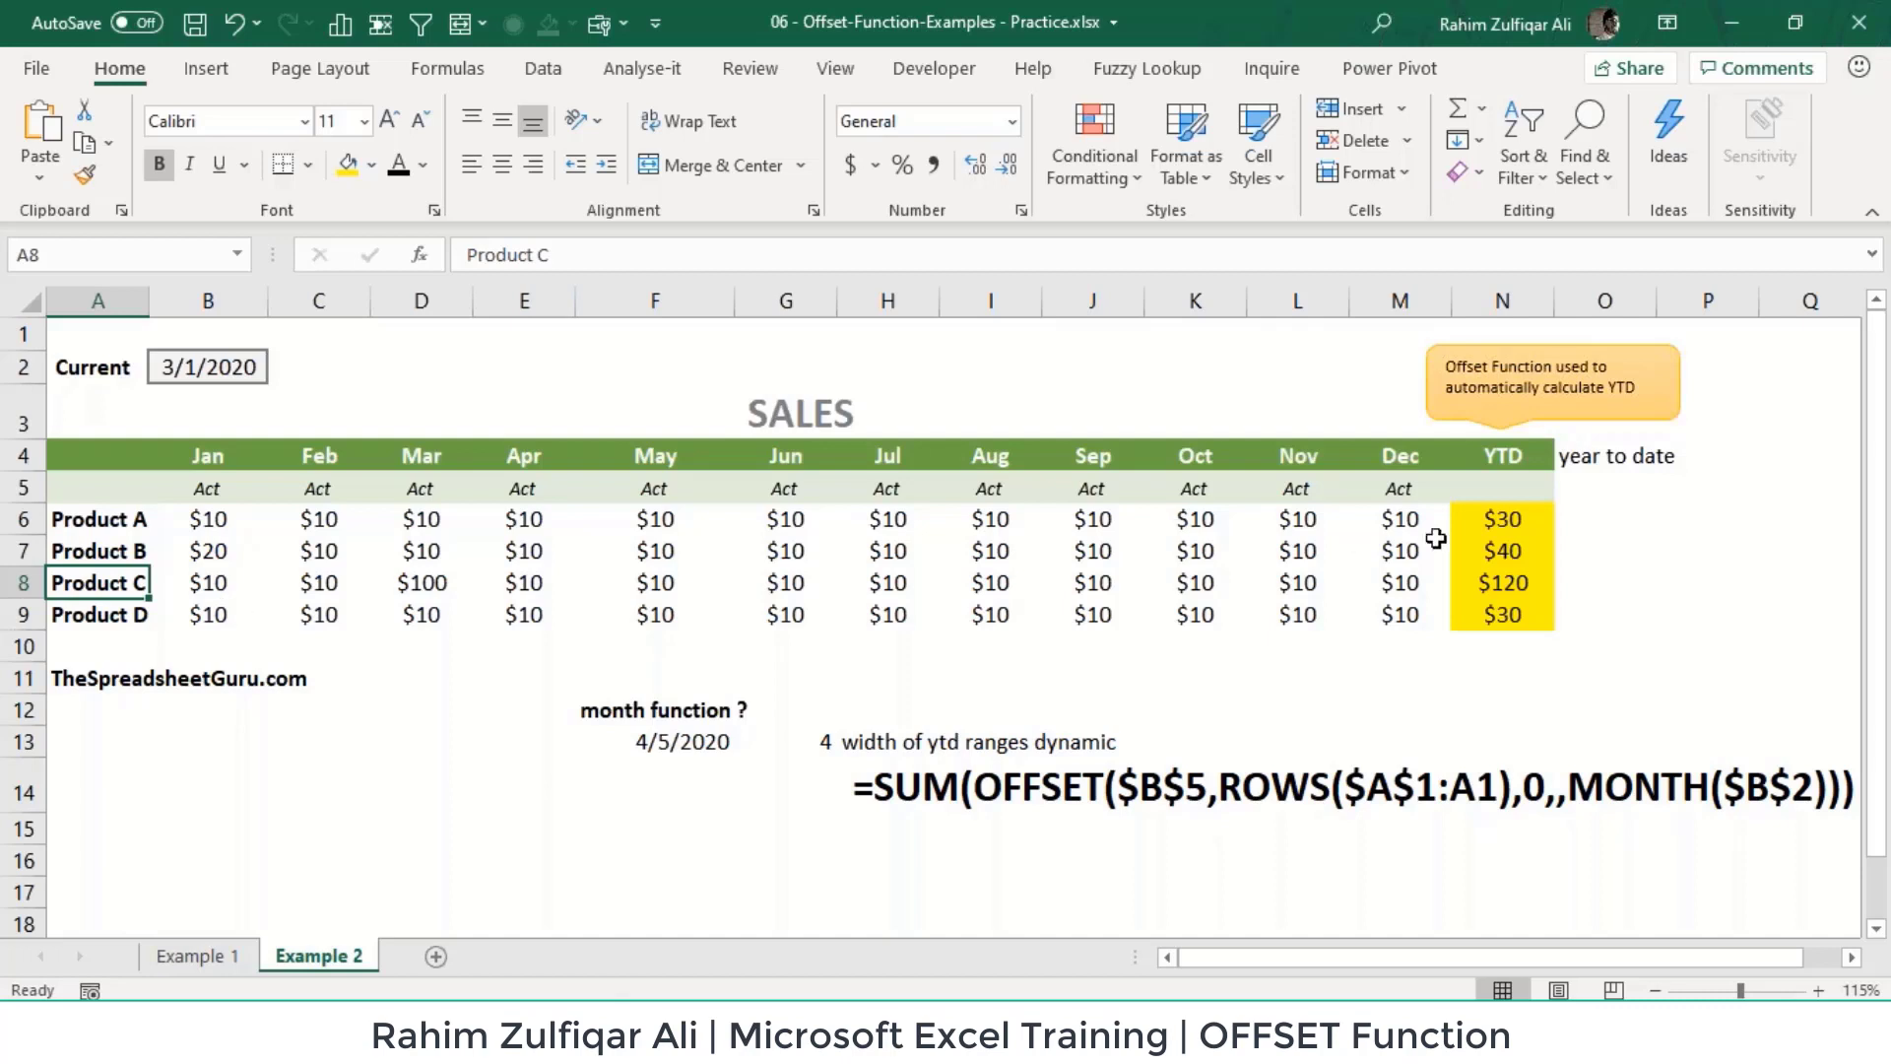
{"action": "double_click", "coordinate": [1489, 522]}
{"action": "left_click", "coordinate": [1389, 522]}
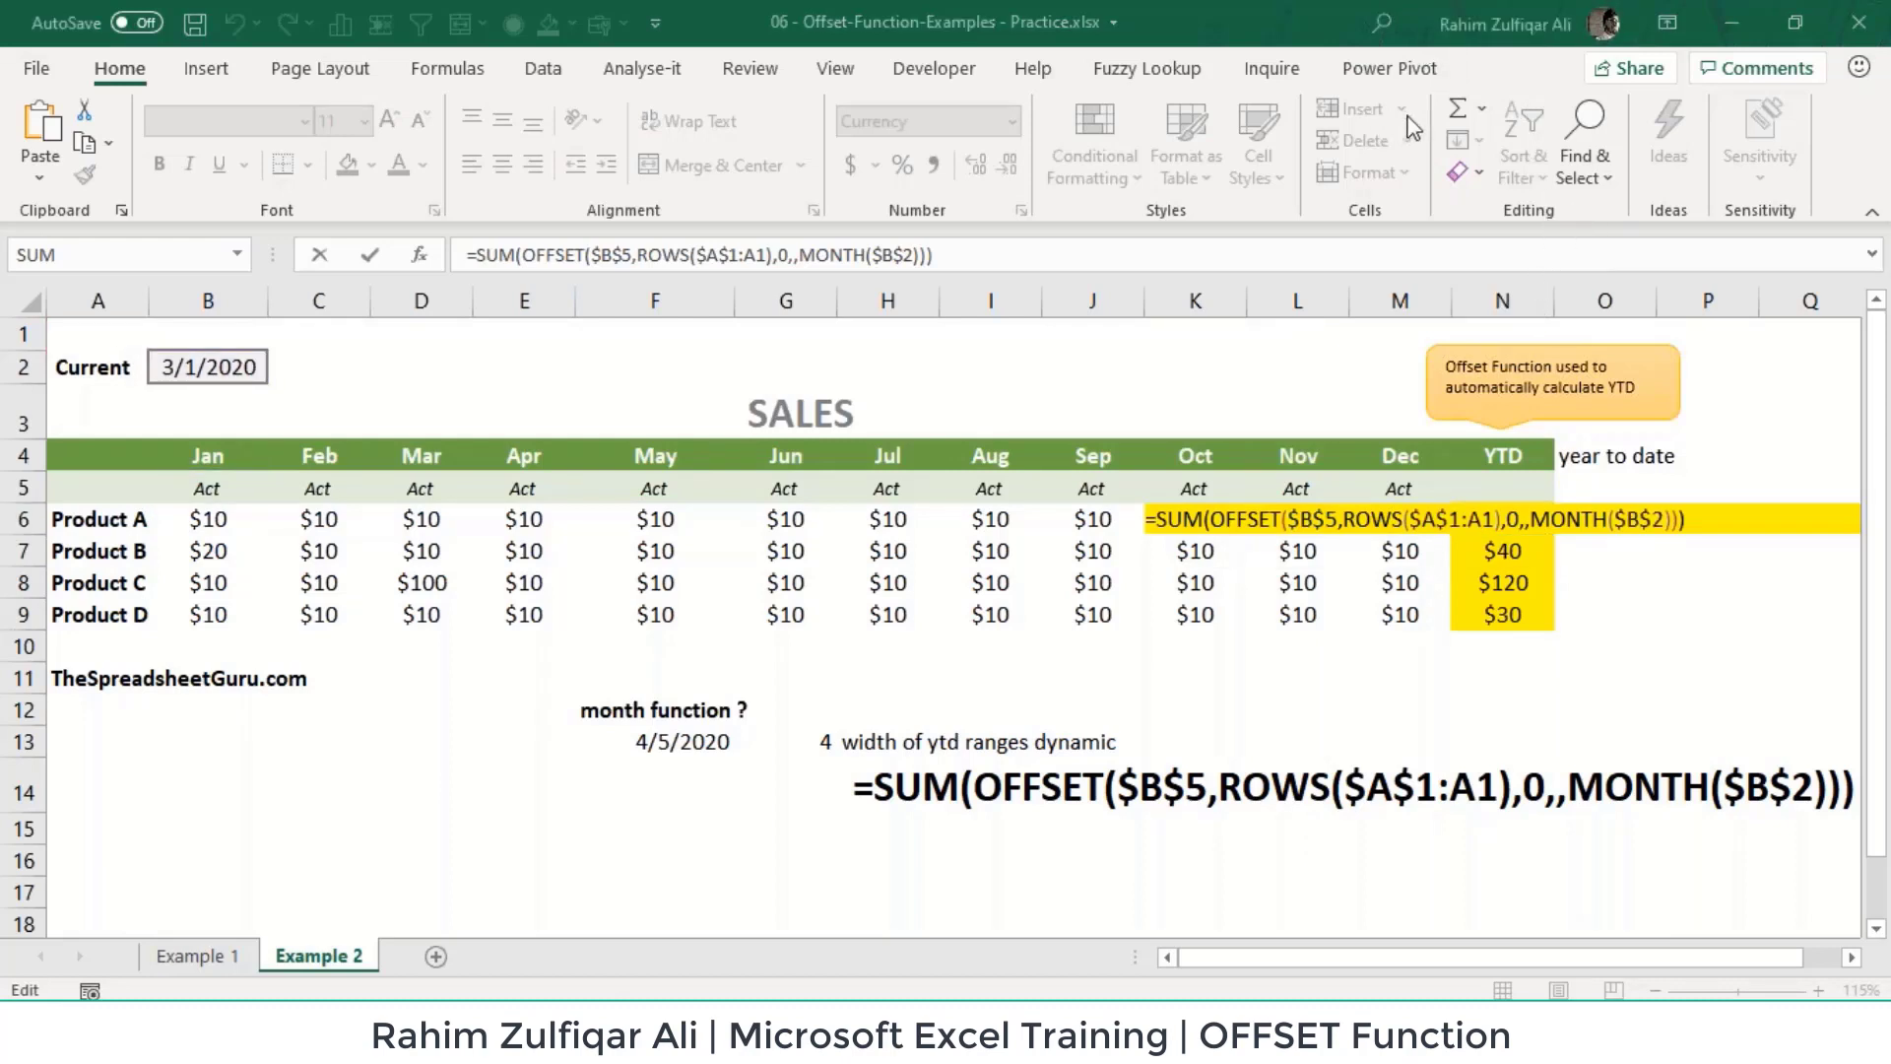
{"action": "left_click", "coordinate": [1515, 516]}
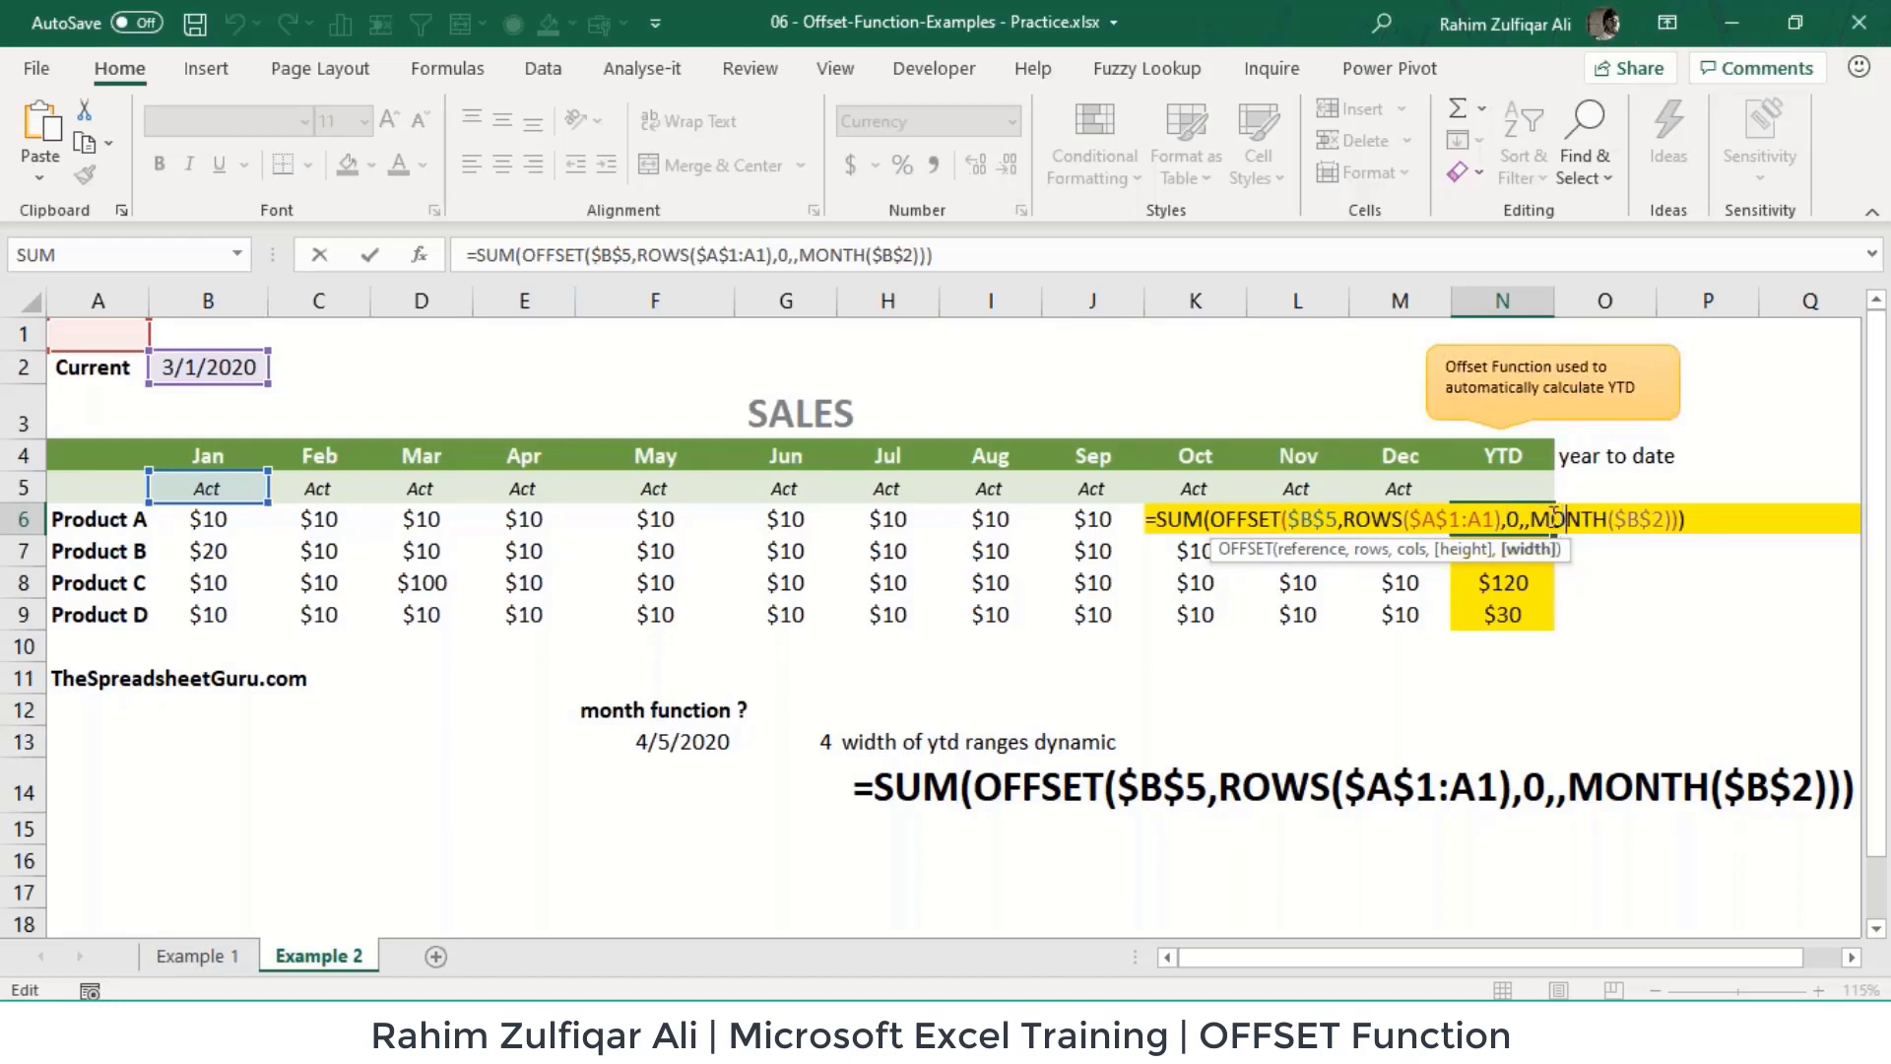
{"action": "left_click_drag", "start_coordinate": [1534, 514], "coordinate": [1673, 536]}
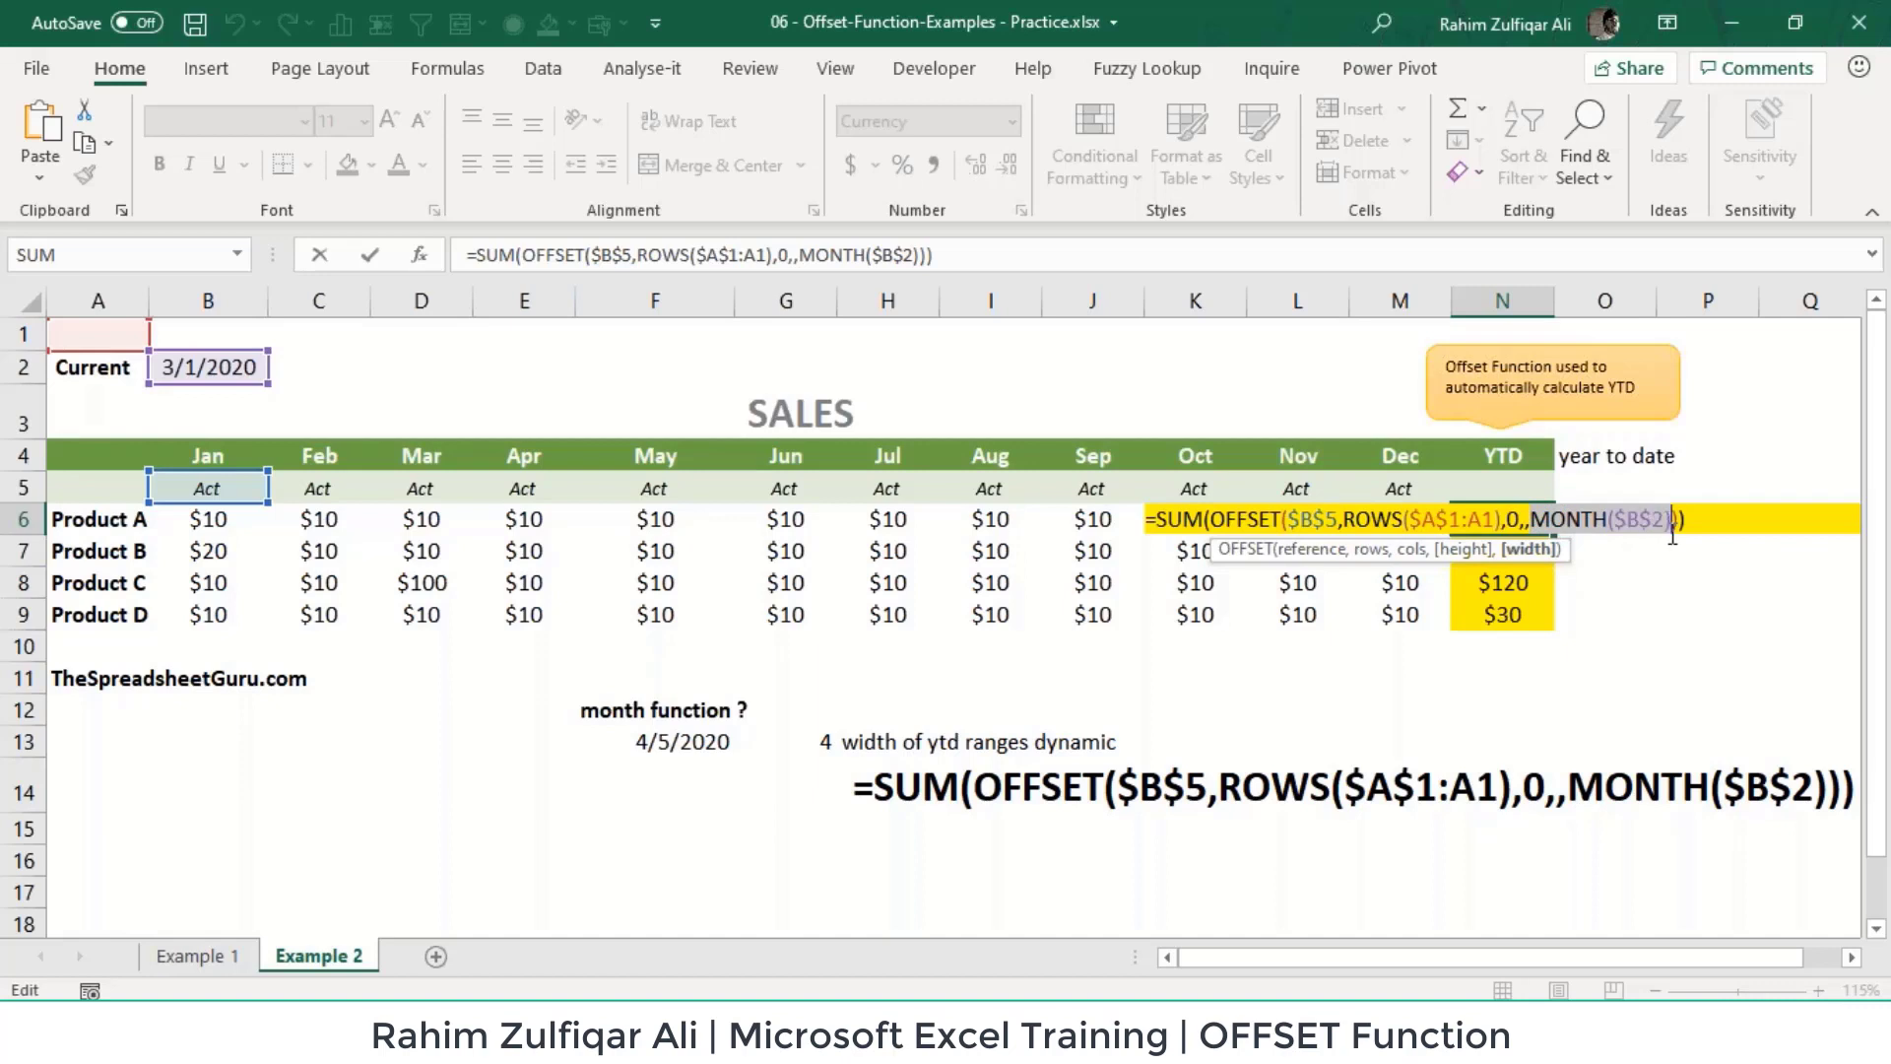
{"action": "left_click", "coordinate": [1640, 532]}
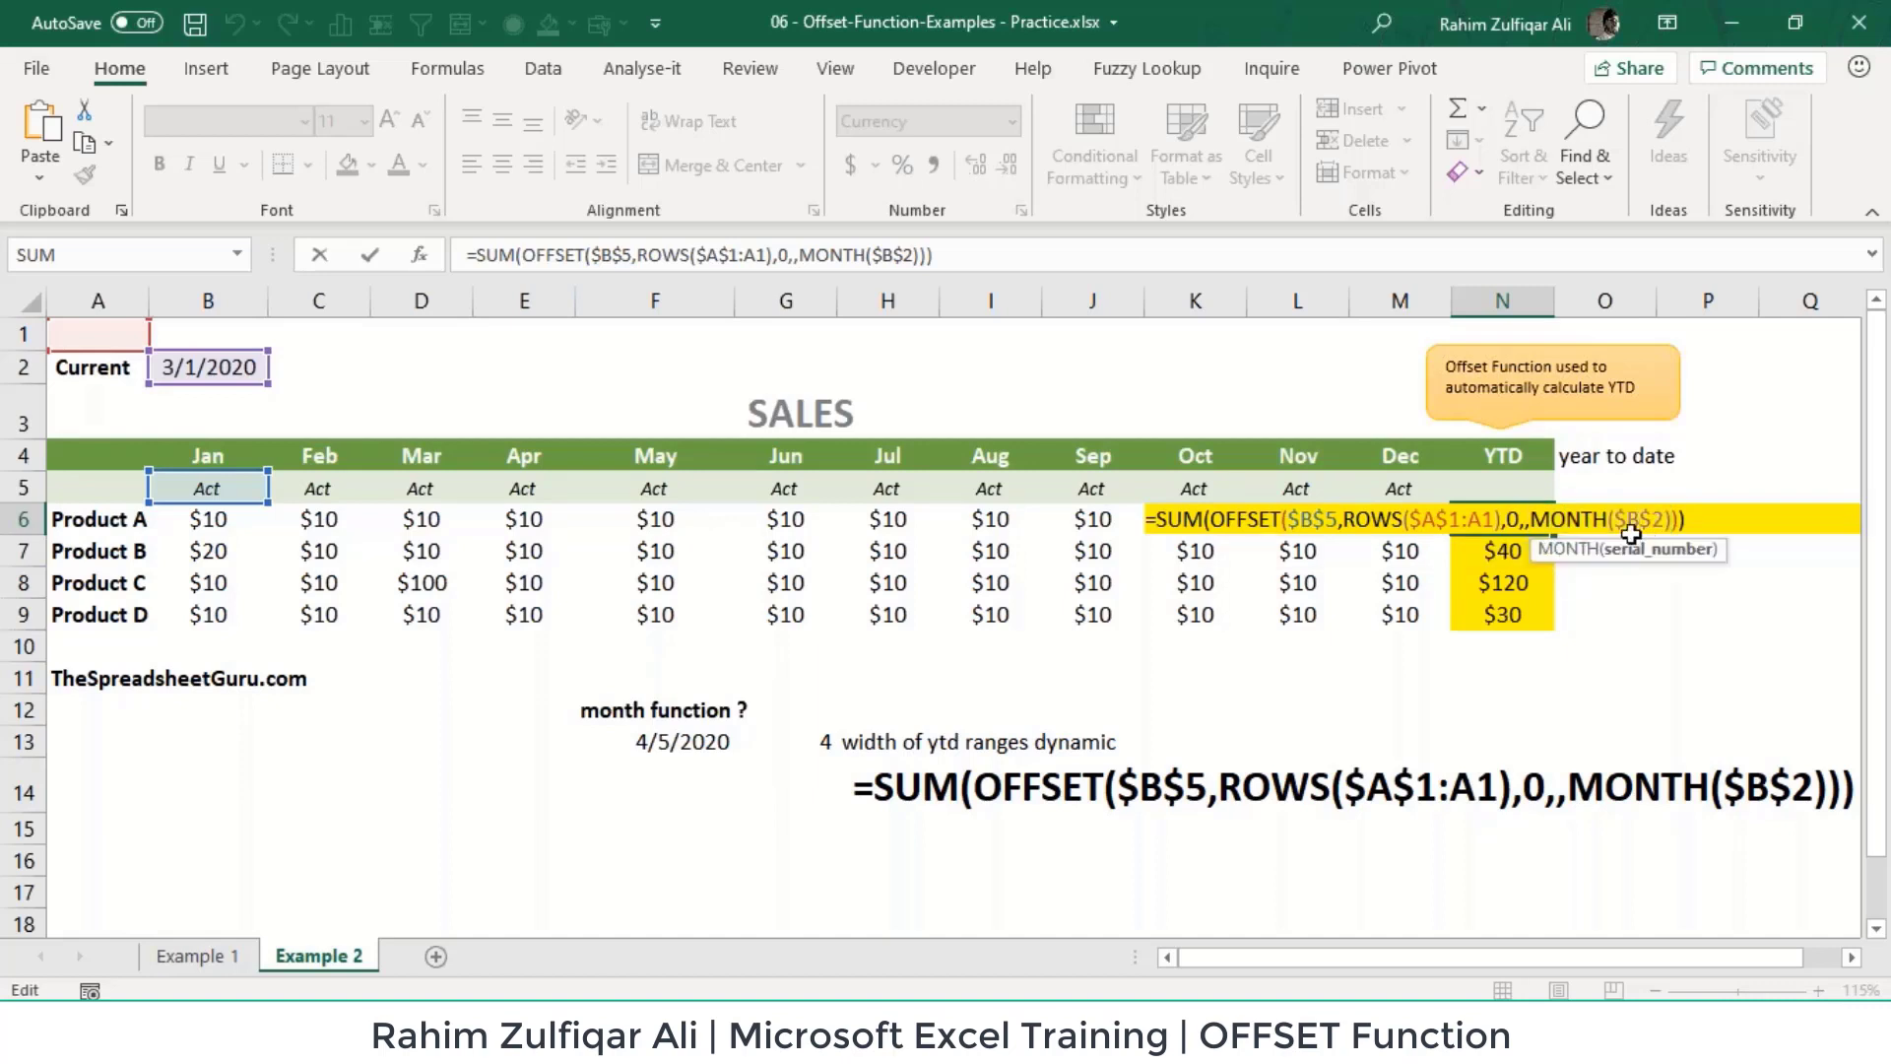
{"action": "key", "text": "Return"}
Step: Set the current date in B2 to 6/1/2020 and review the YTD totals in N6:N9
{"action": "left_click", "coordinate": [201, 364]}
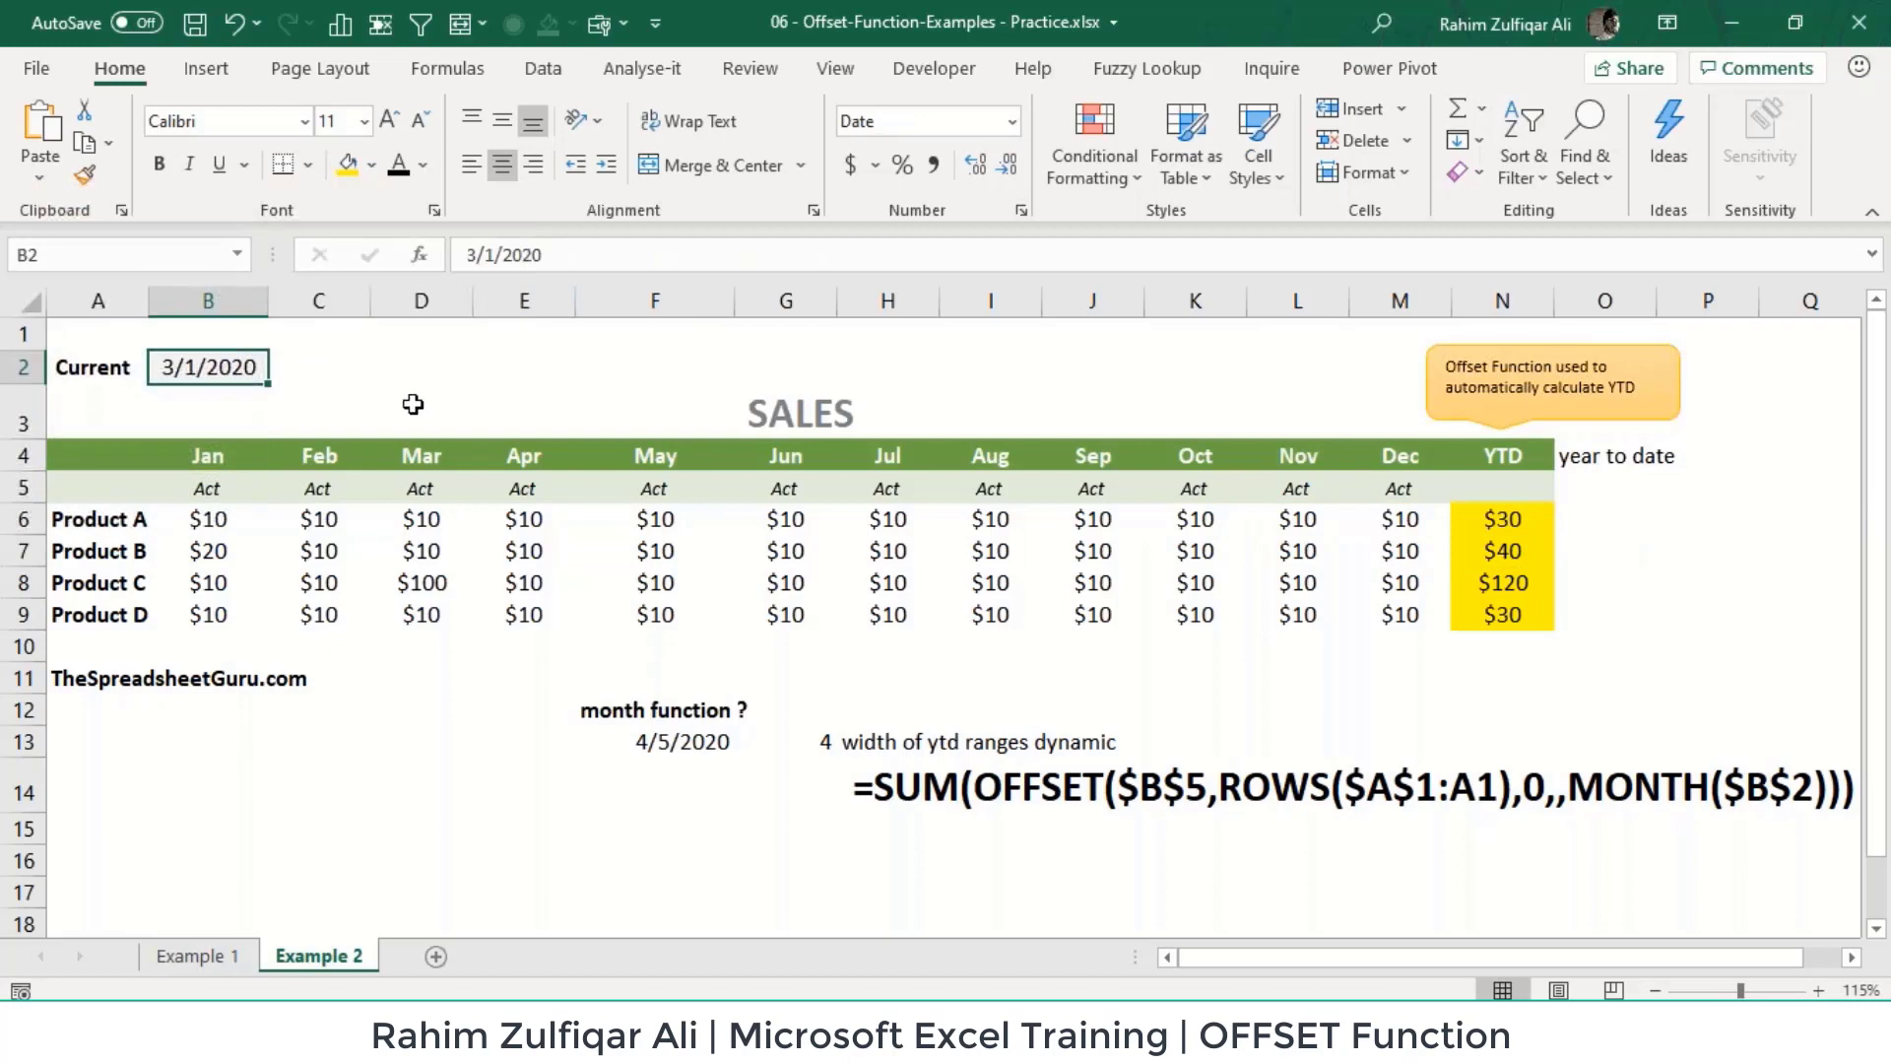
{"action": "key", "text": "F2"}
{"action": "key", "text": "Left"}
{"action": "key", "text": "Left"}
{"action": "key", "text": "Left"}
{"action": "key", "text": "Left"}
{"action": "key", "text": "Left"}
{"action": "key", "text": "Left"}
{"action": "key", "text": "Left"}
{"action": "key", "text": "Left"}
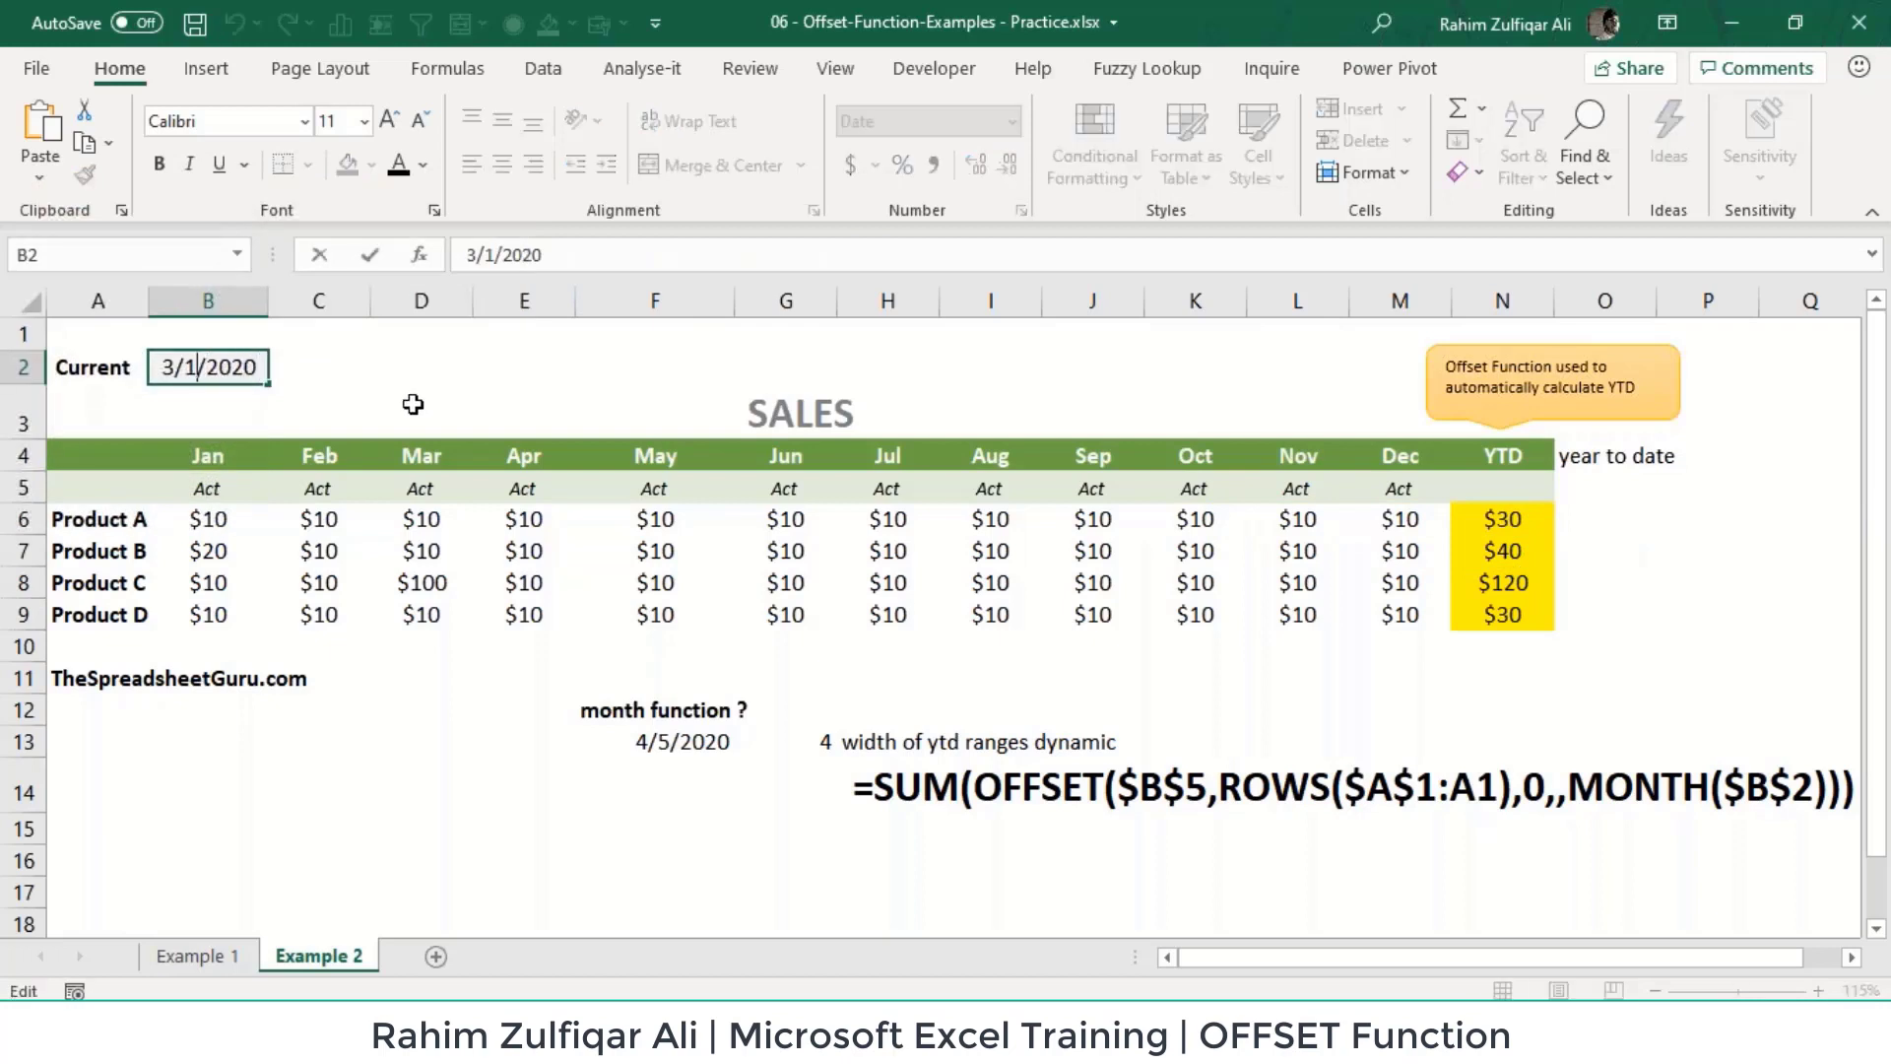
{"action": "type", "text": "6"}
{"action": "key", "text": "Return"}
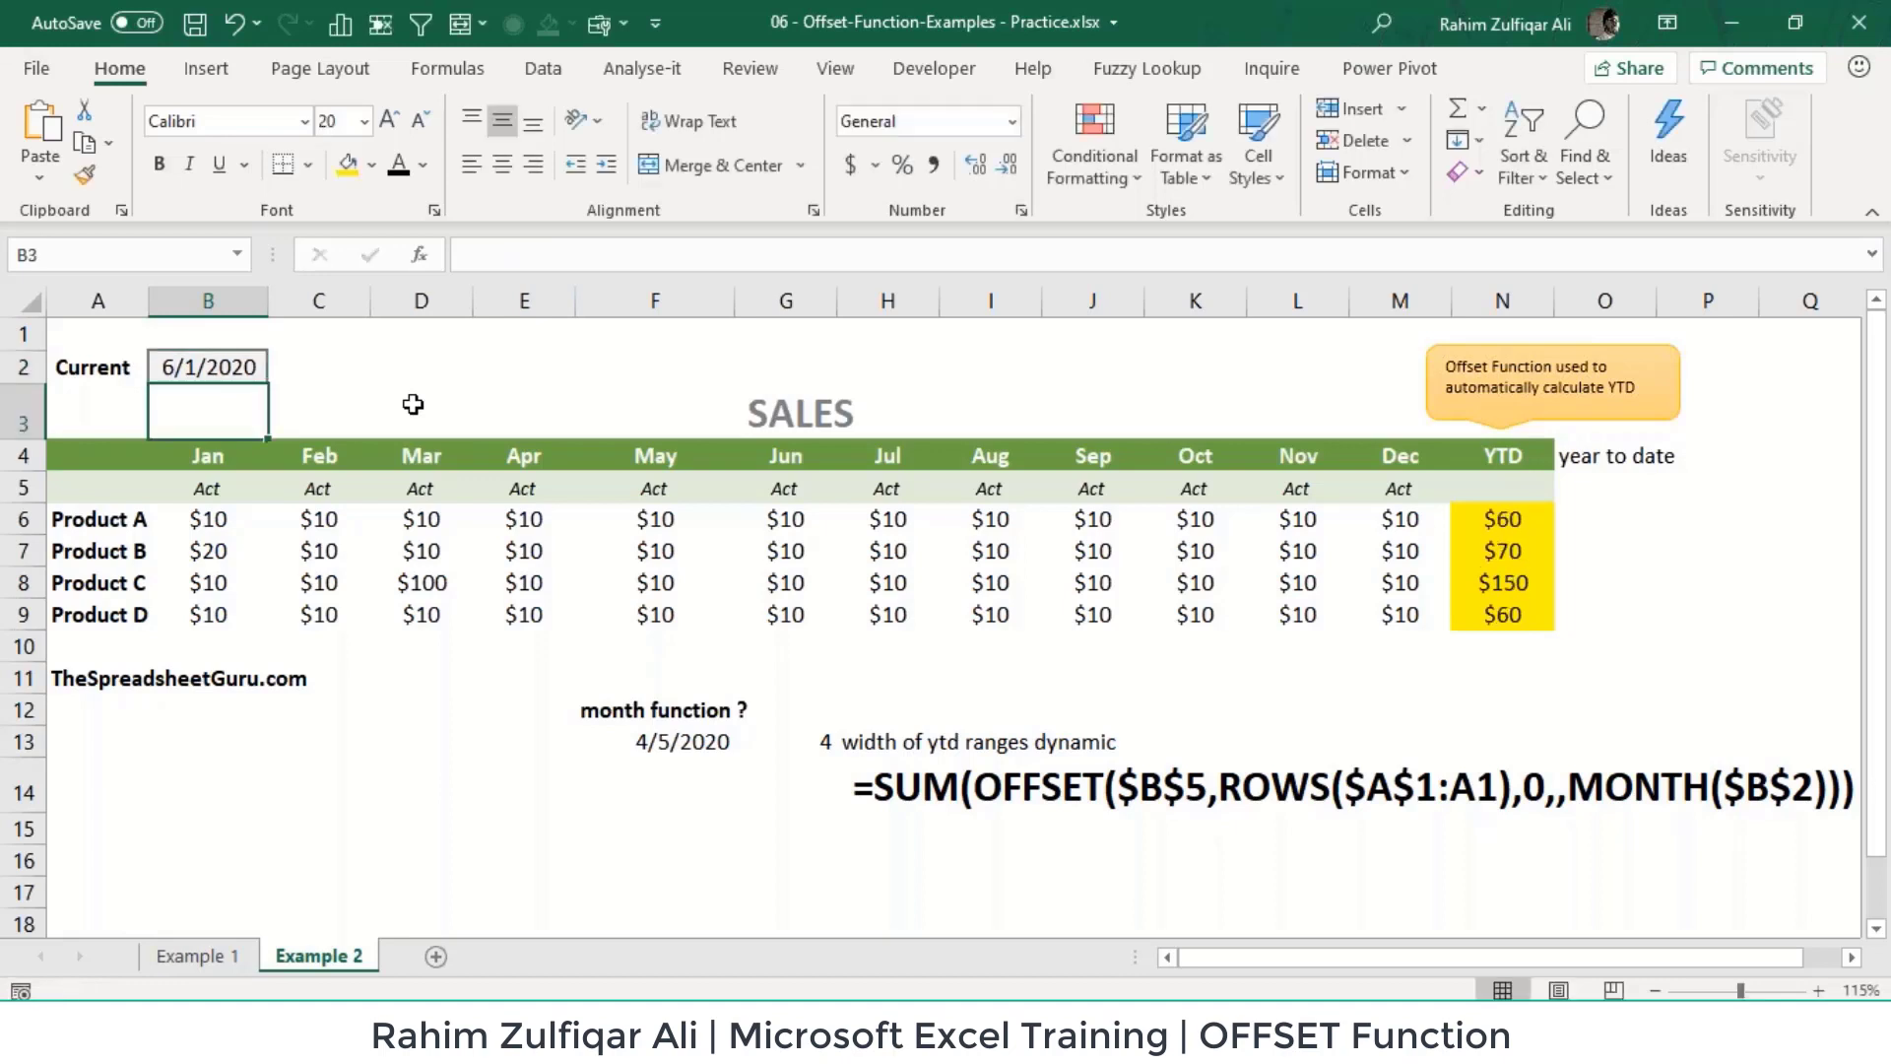
{"action": "left_click", "coordinate": [1515, 536]}
{"action": "left_click_drag", "start_coordinate": [1509, 518], "coordinate": [1480, 620]}
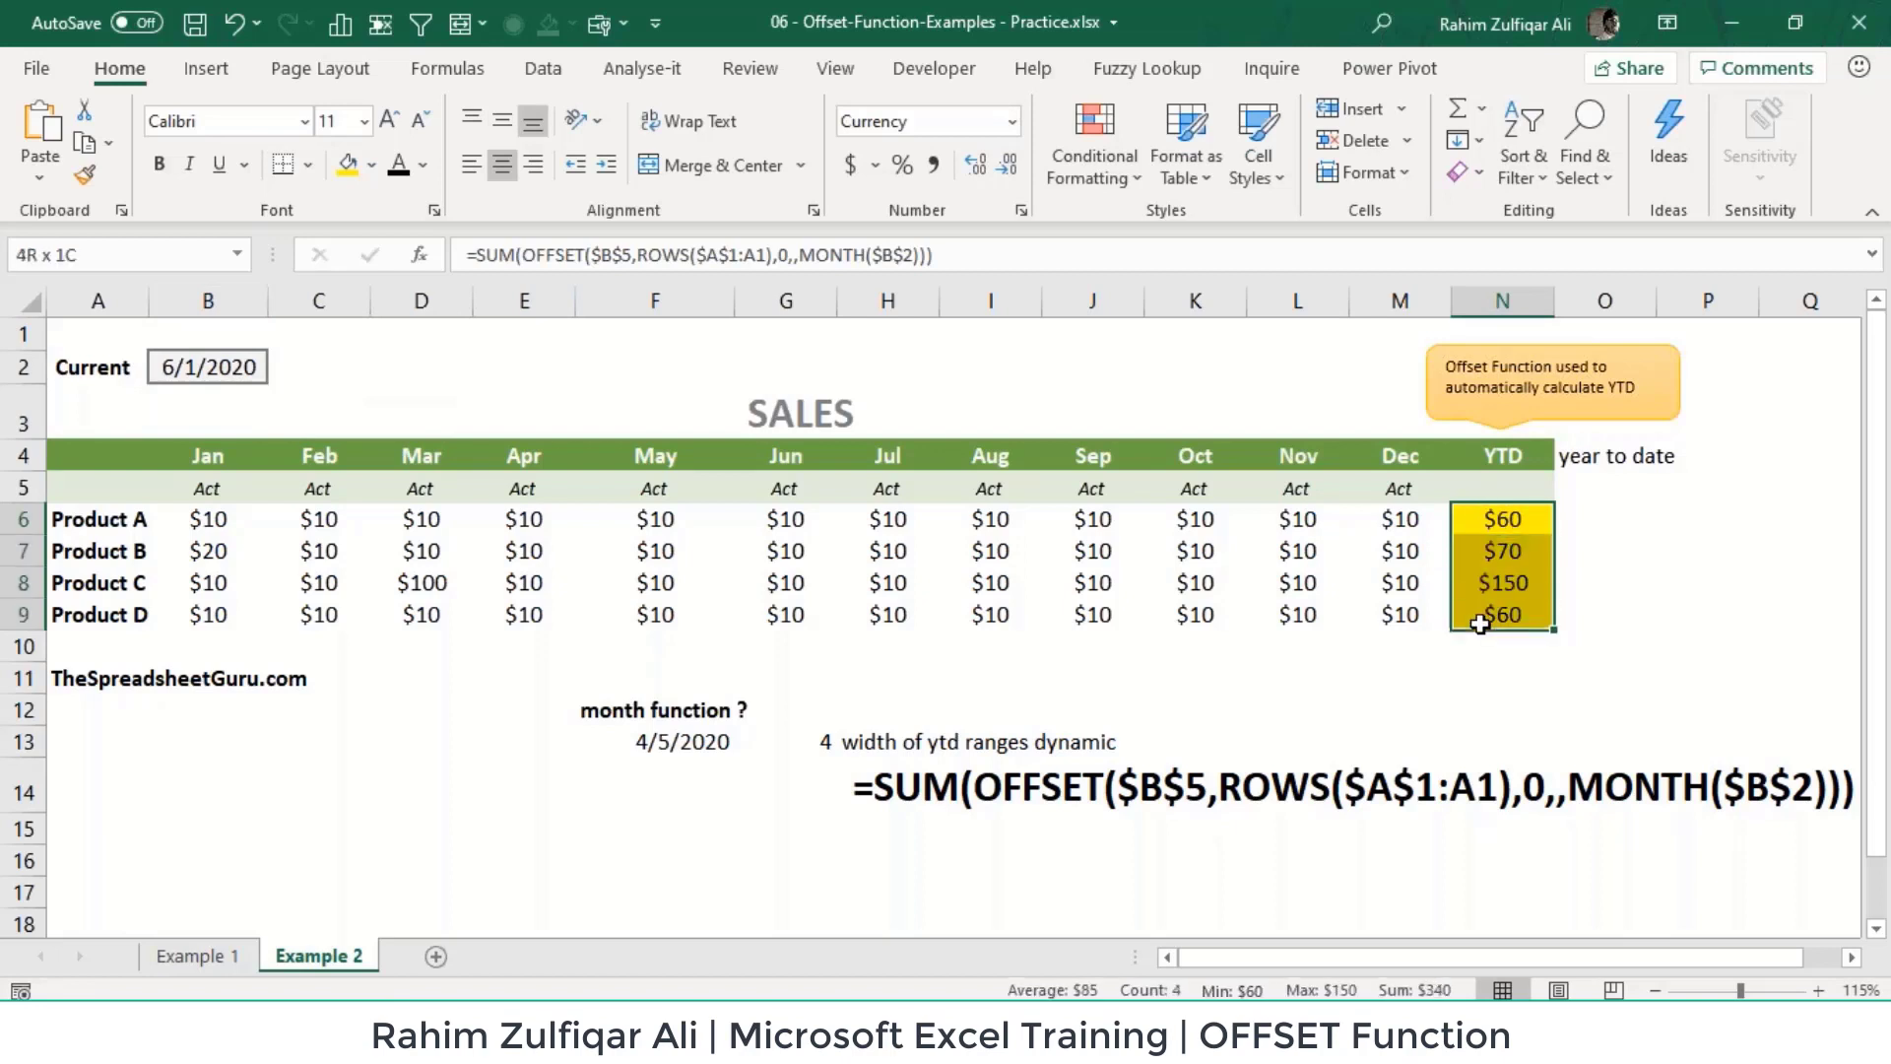
Step: Highlight Product A's January to October sales in B6:K6 and set the current date in B2 to 10/1/2020
{"action": "left_click_drag", "start_coordinate": [212, 519], "coordinate": [1198, 519]}
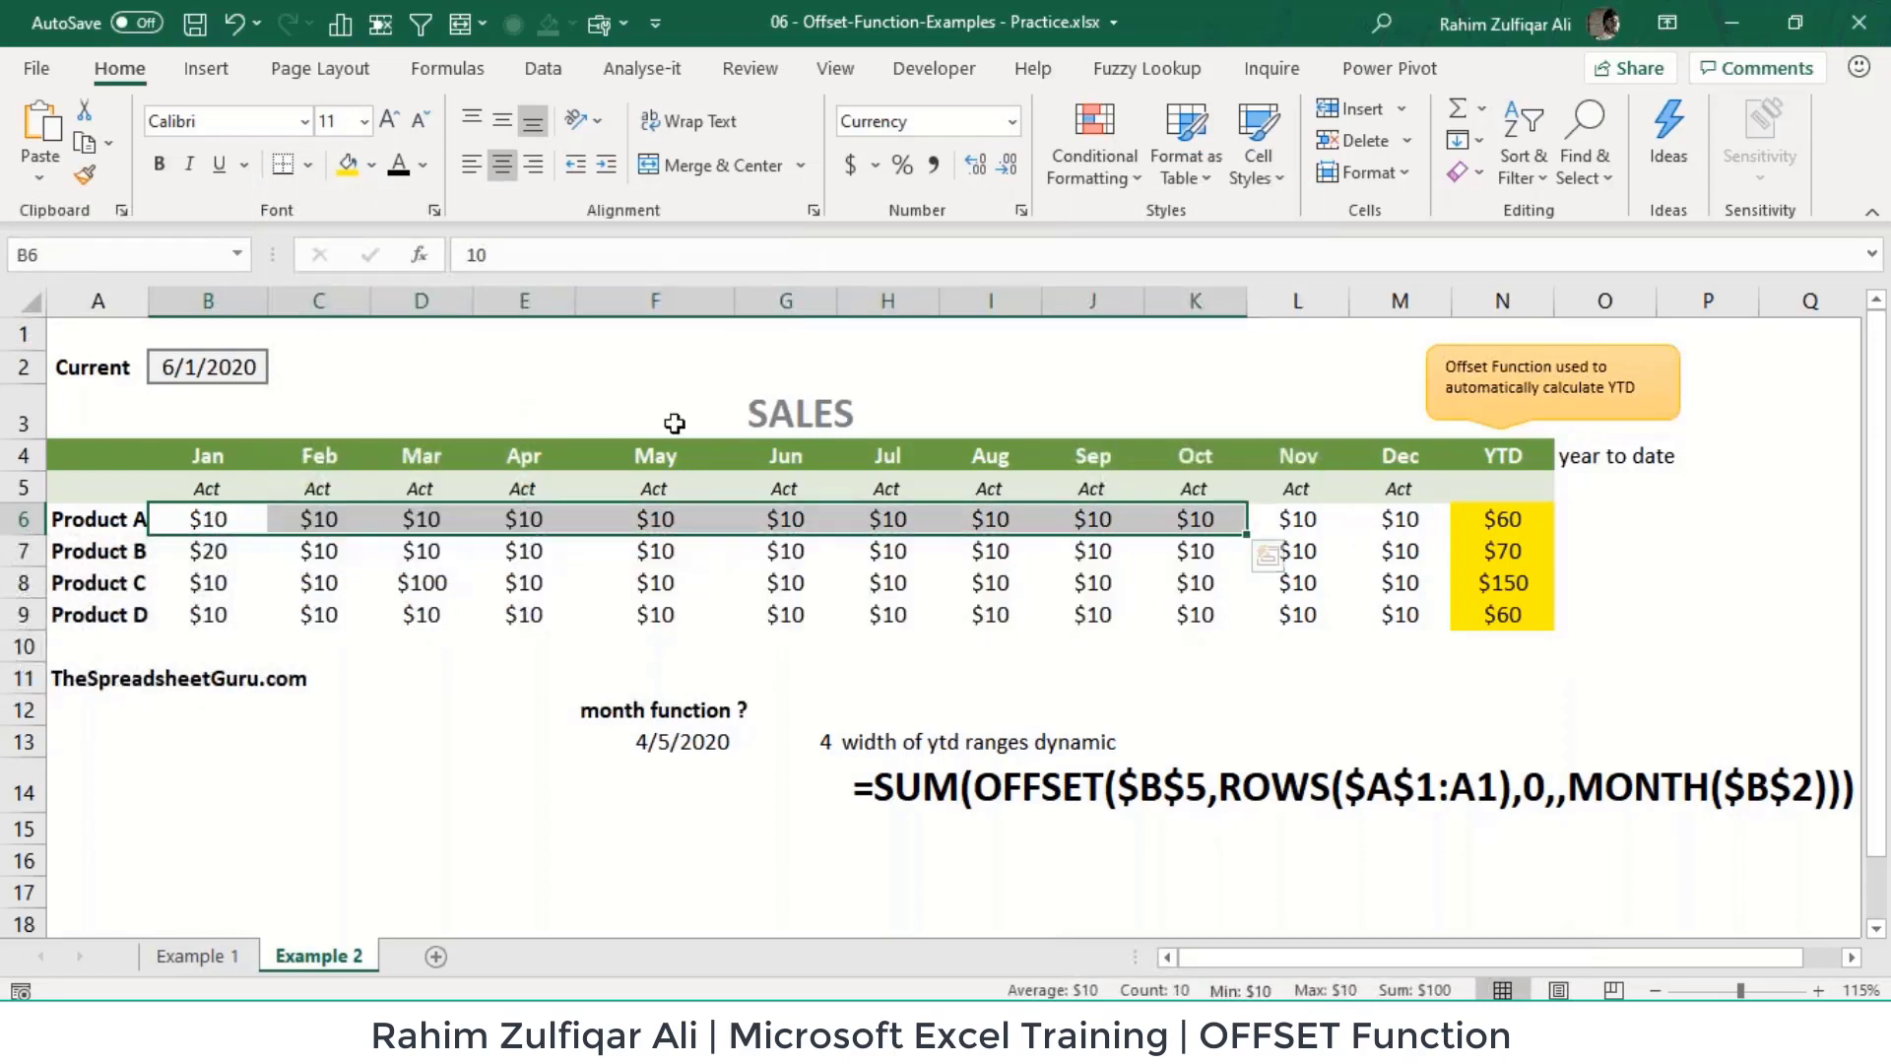
{"action": "double_click", "coordinate": [185, 370]}
{"action": "key", "text": "Home"}
{"action": "key", "text": "Delete"}
{"action": "type", "text": "10"}
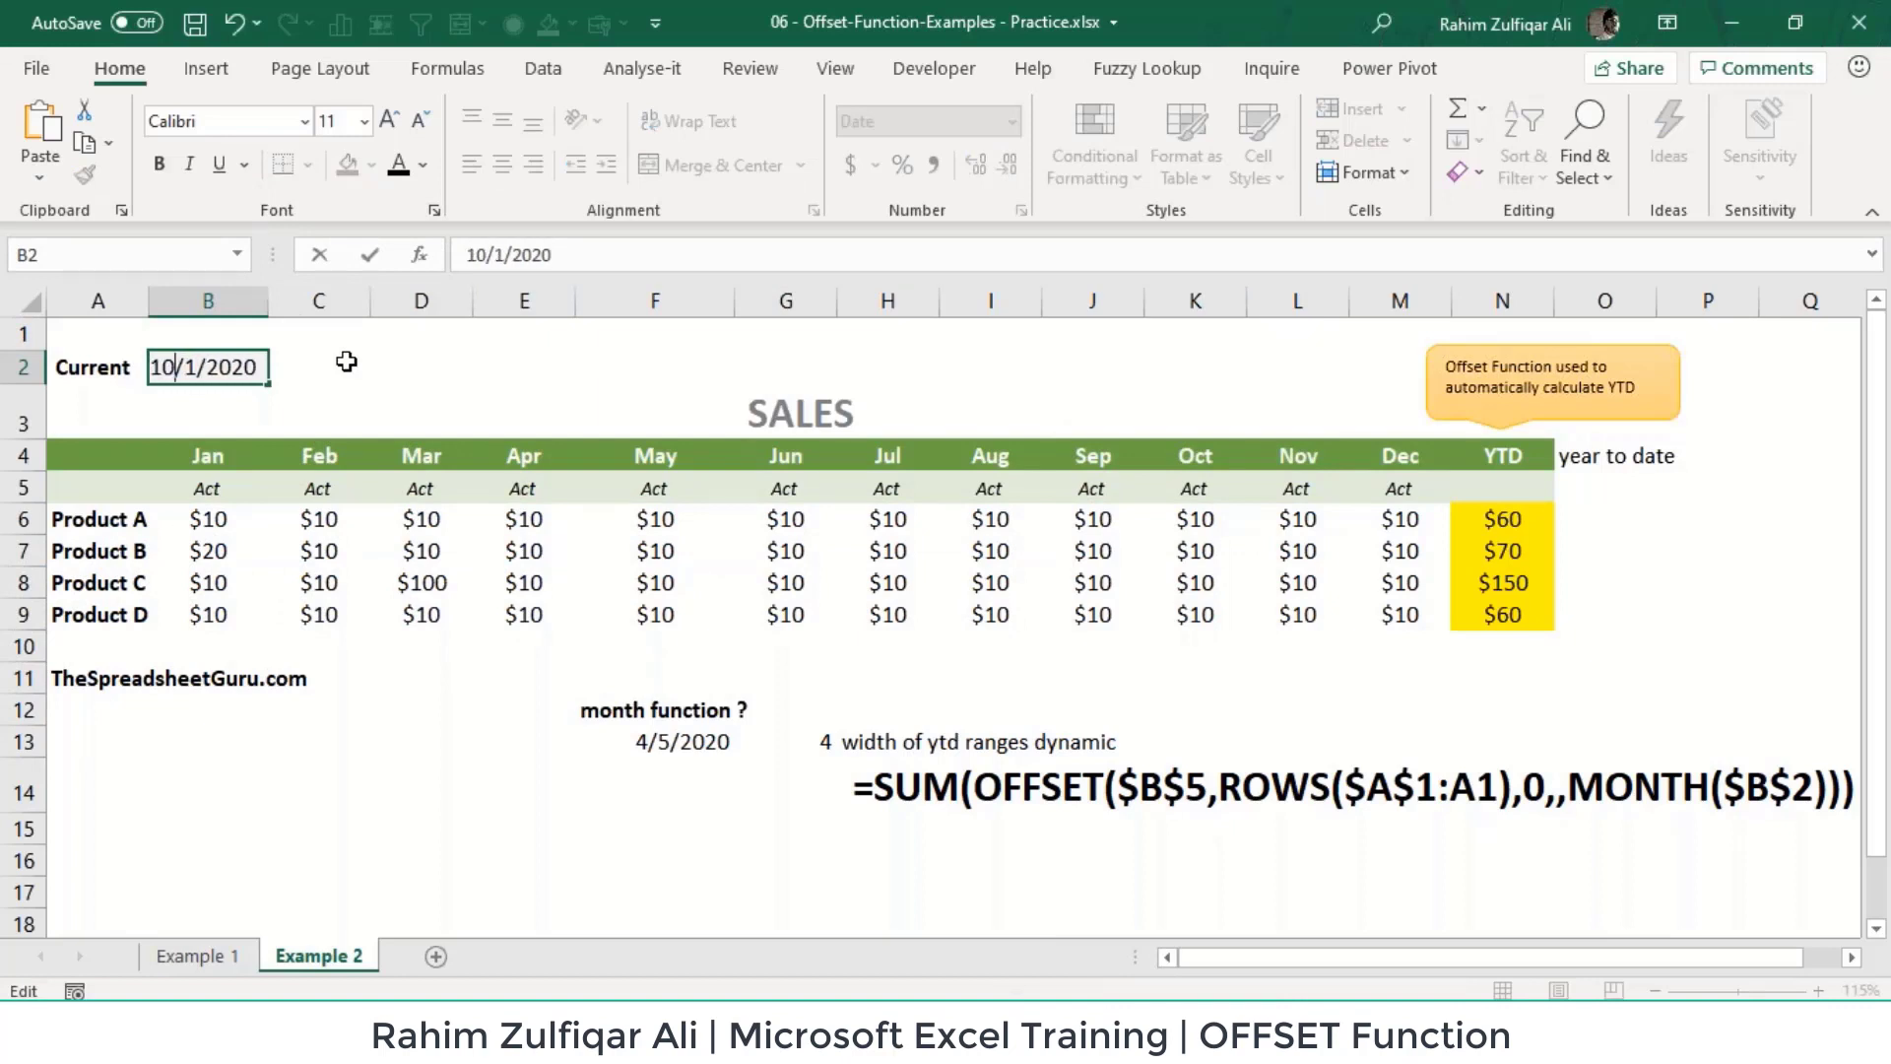
{"action": "key", "text": "Return"}
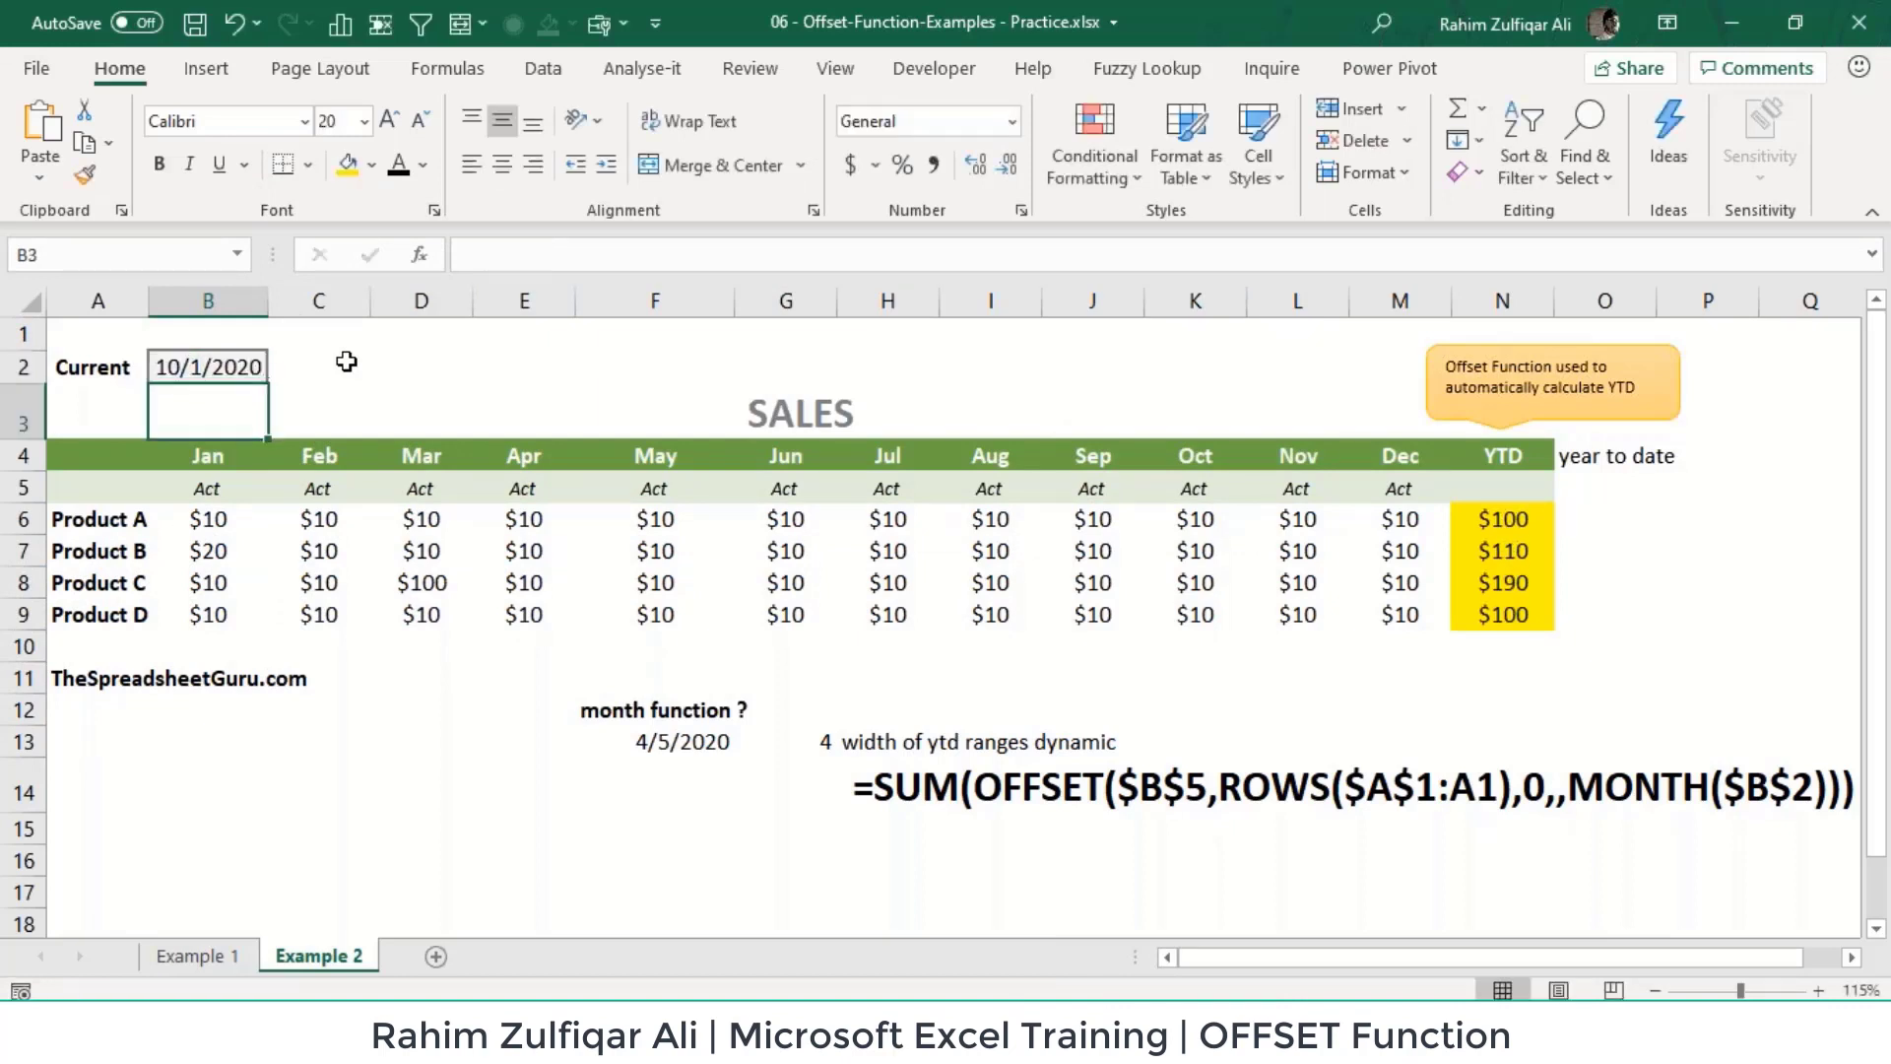
Step: Open the Product A YTD formula in N6 and highlight its MONTH($B$2) argument against the October date
{"action": "left_click", "coordinate": [1504, 515]}
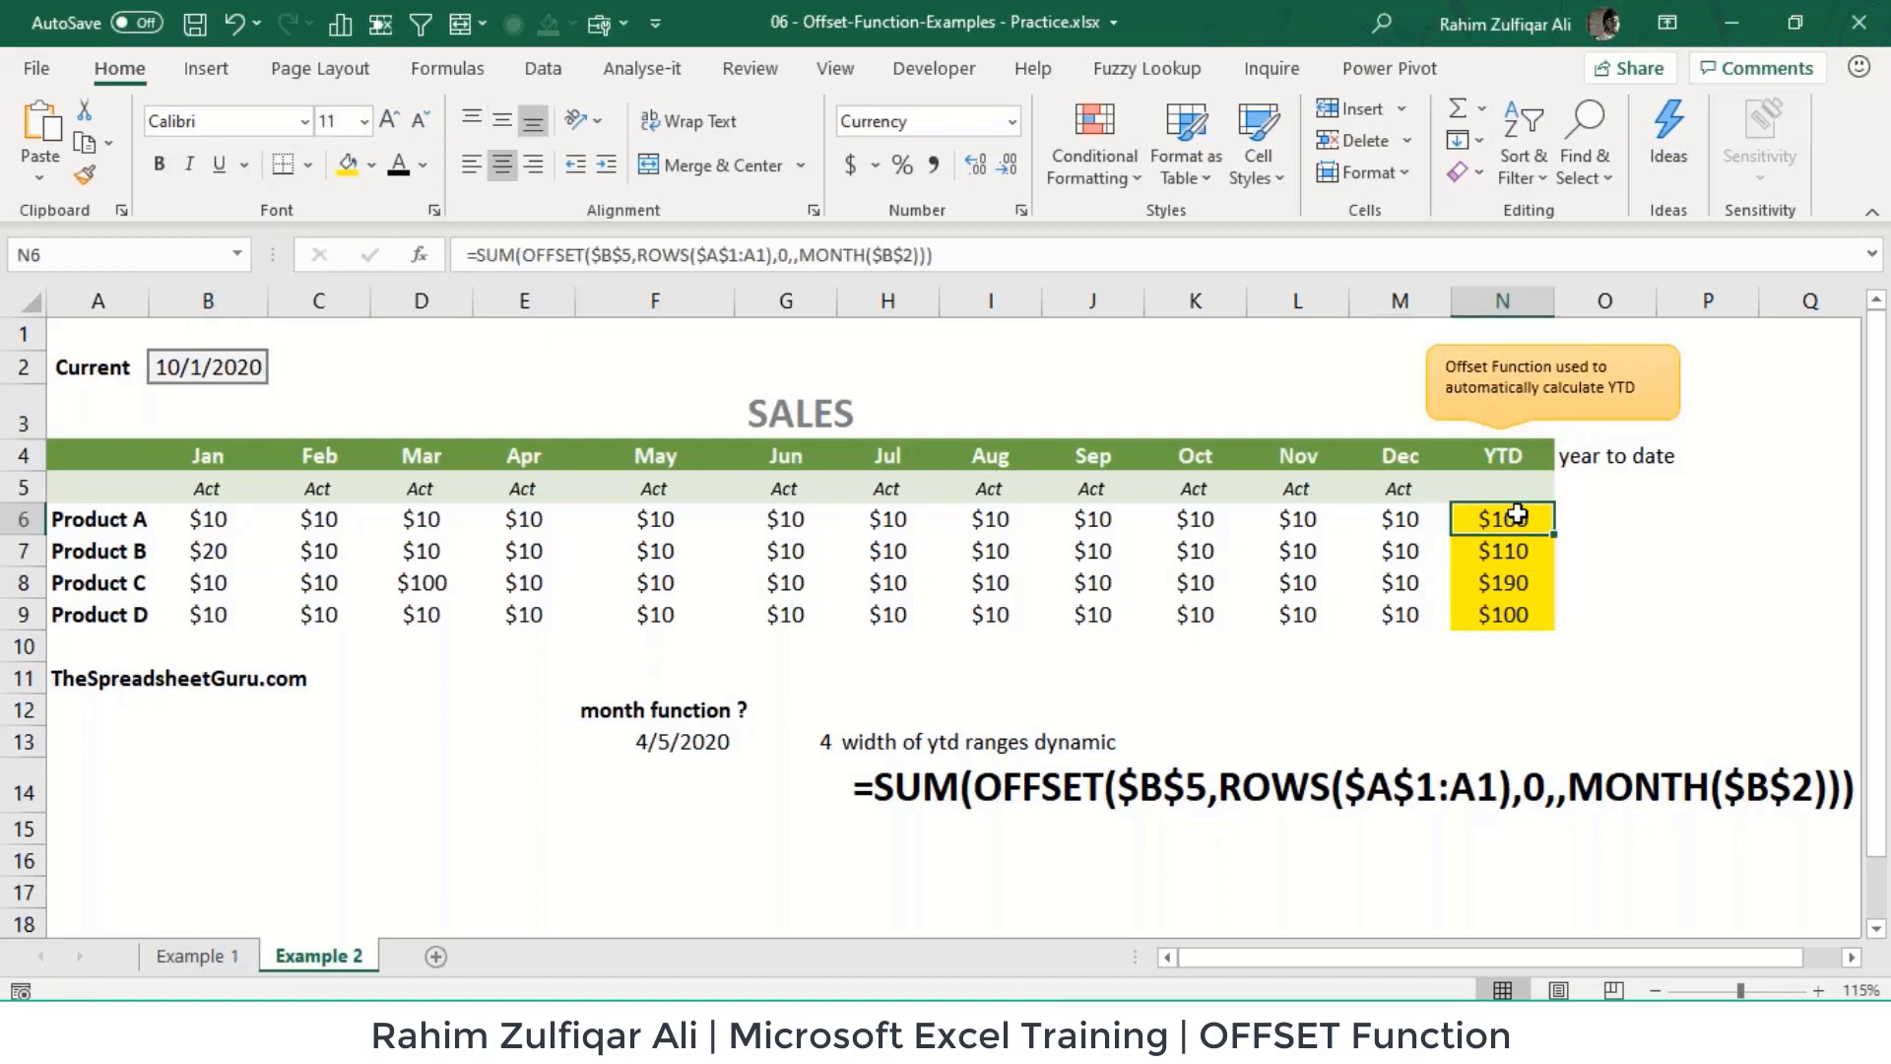
{"action": "double_click", "coordinate": [1504, 515]}
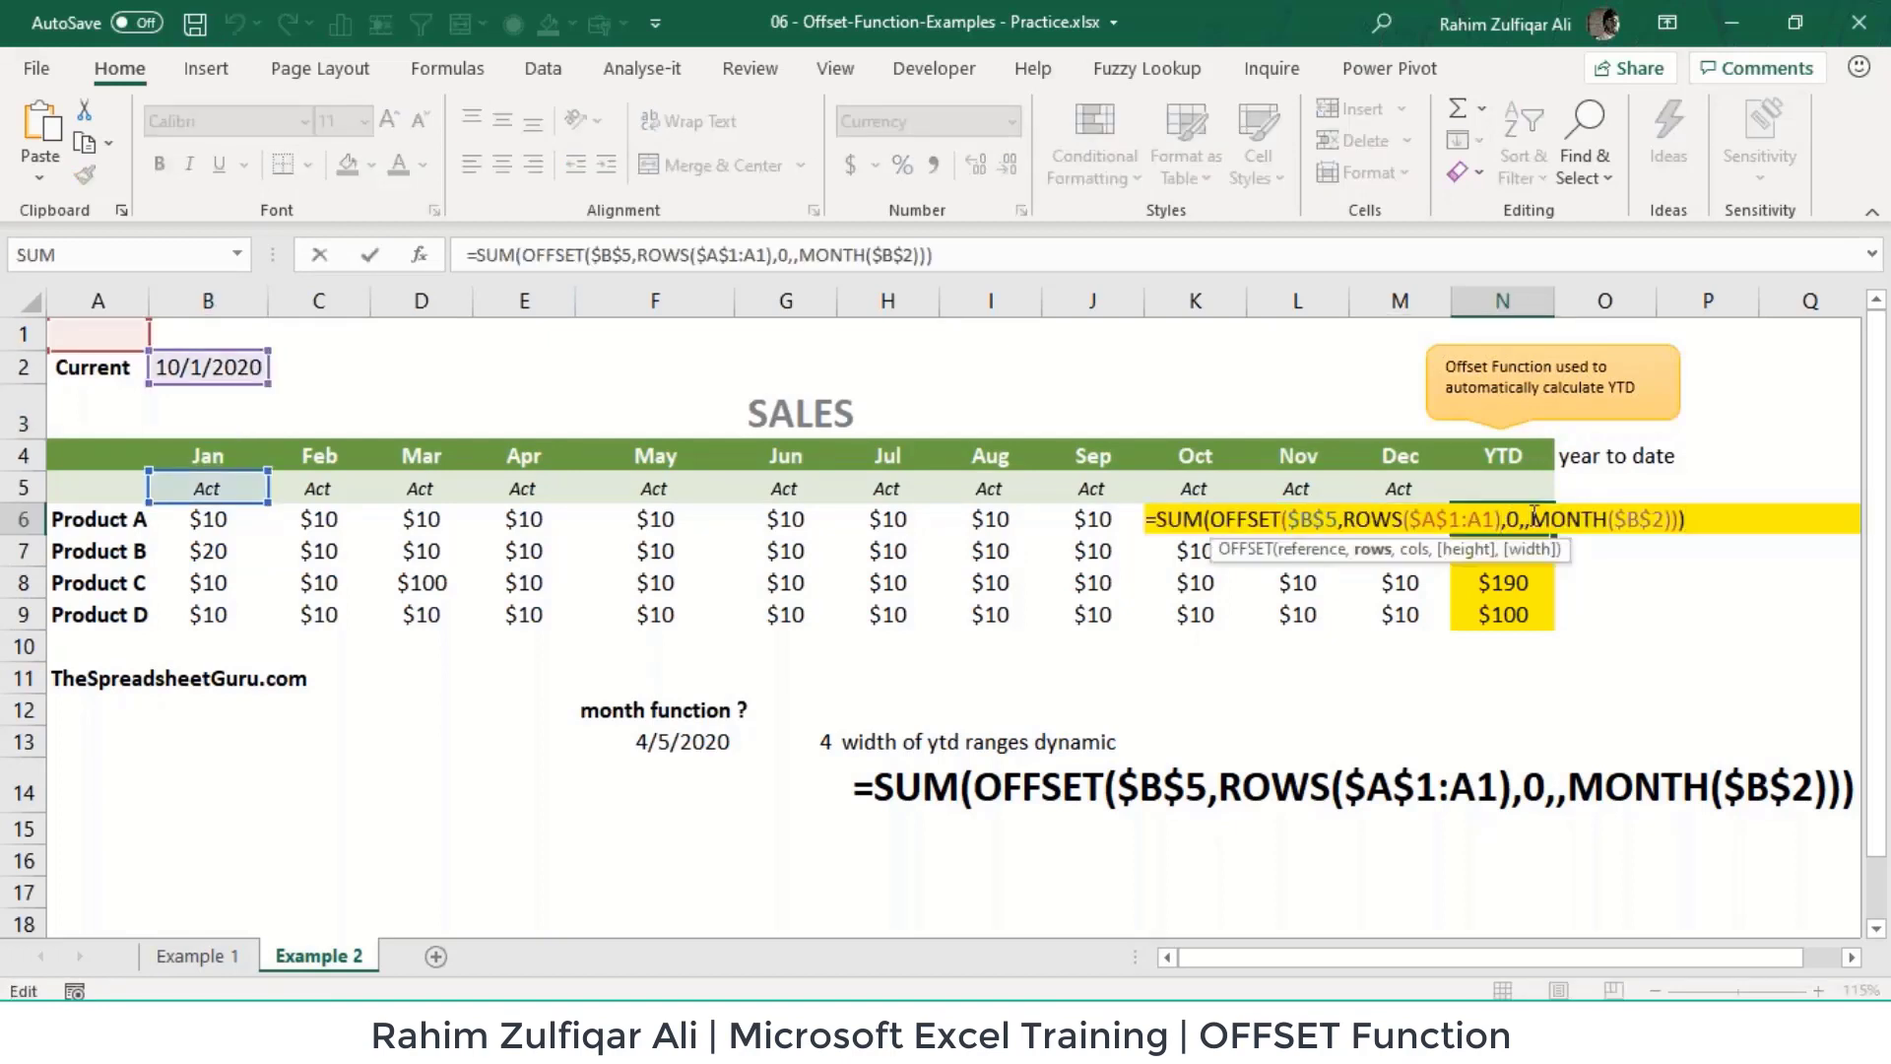
{"action": "left_click_drag", "start_coordinate": [1530, 519], "coordinate": [1675, 519]}
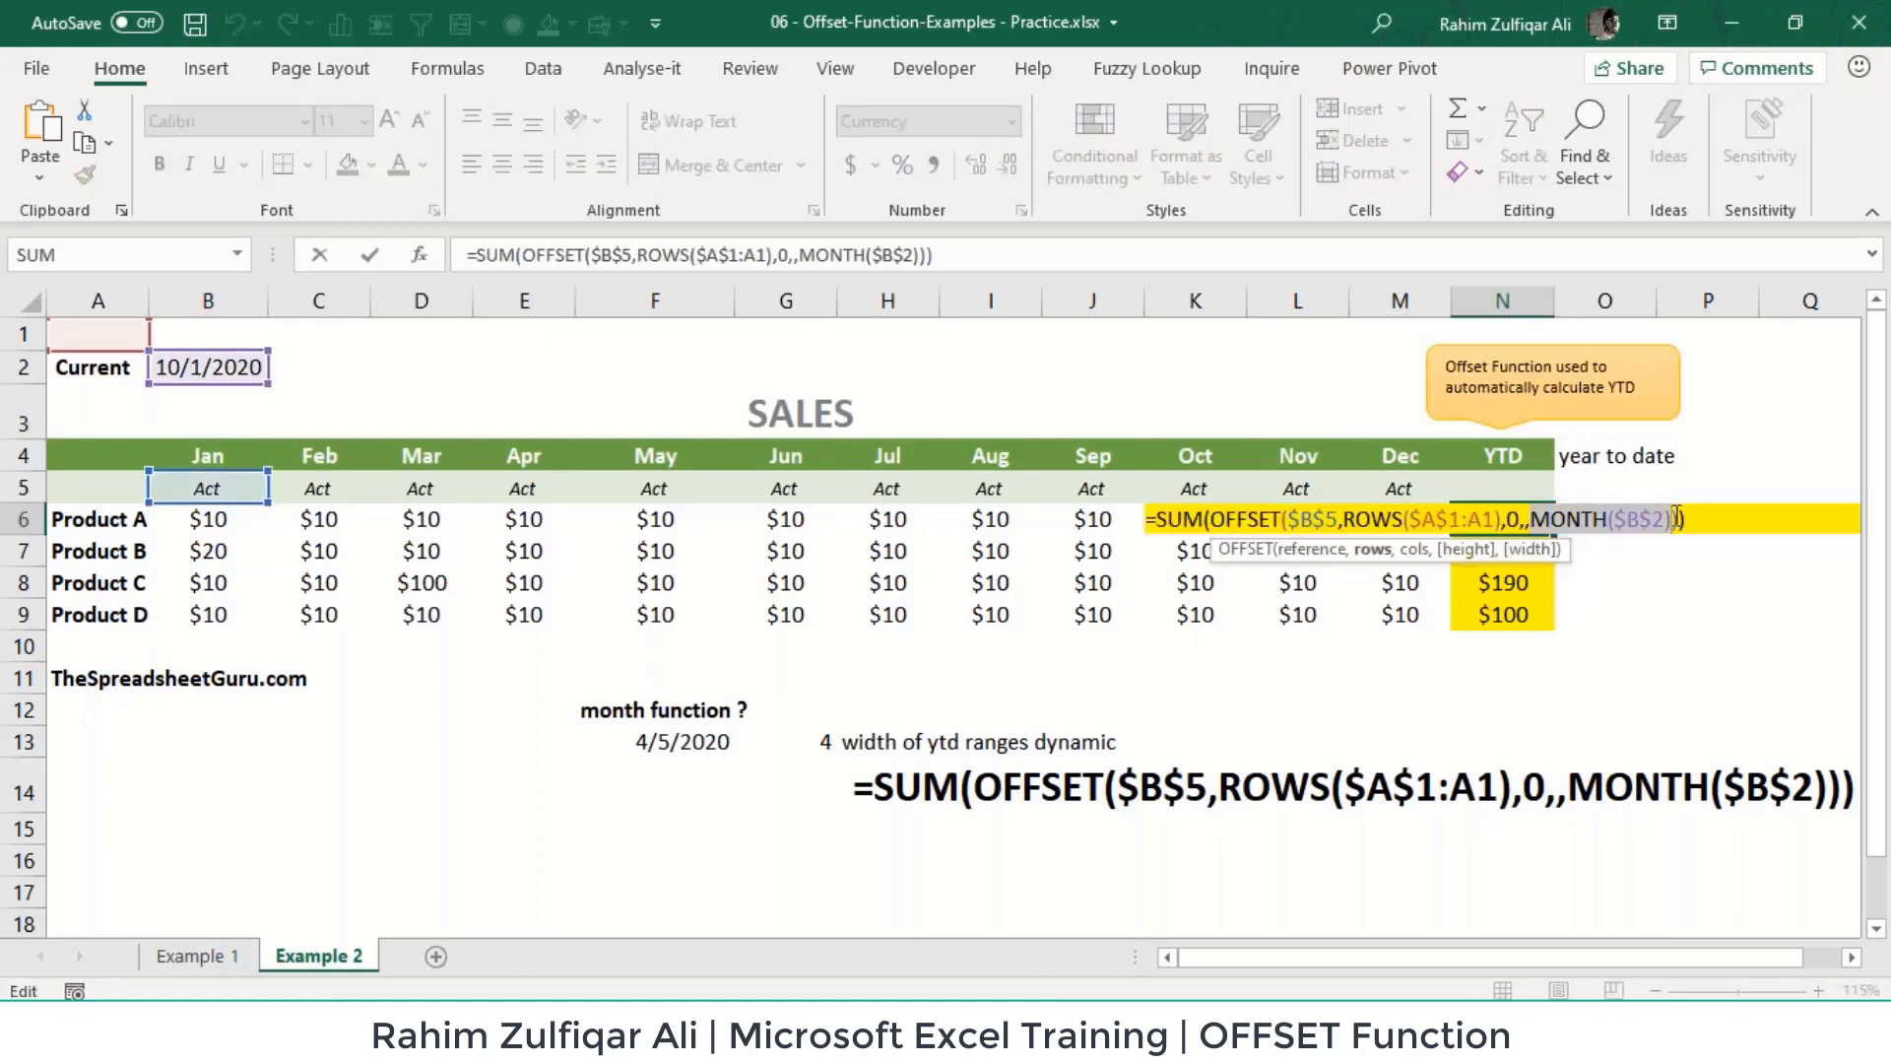